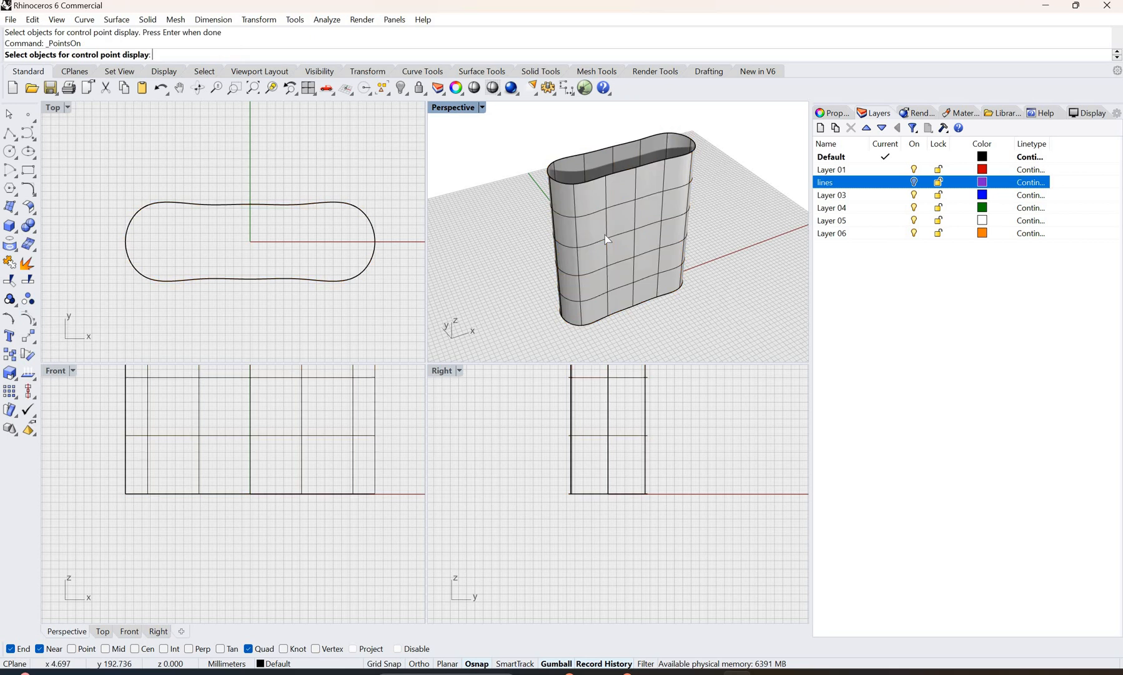
Step: Turn on control points for the tall extruded surface, keeping its rounded end in view
left_click(604, 234)
key("Return")
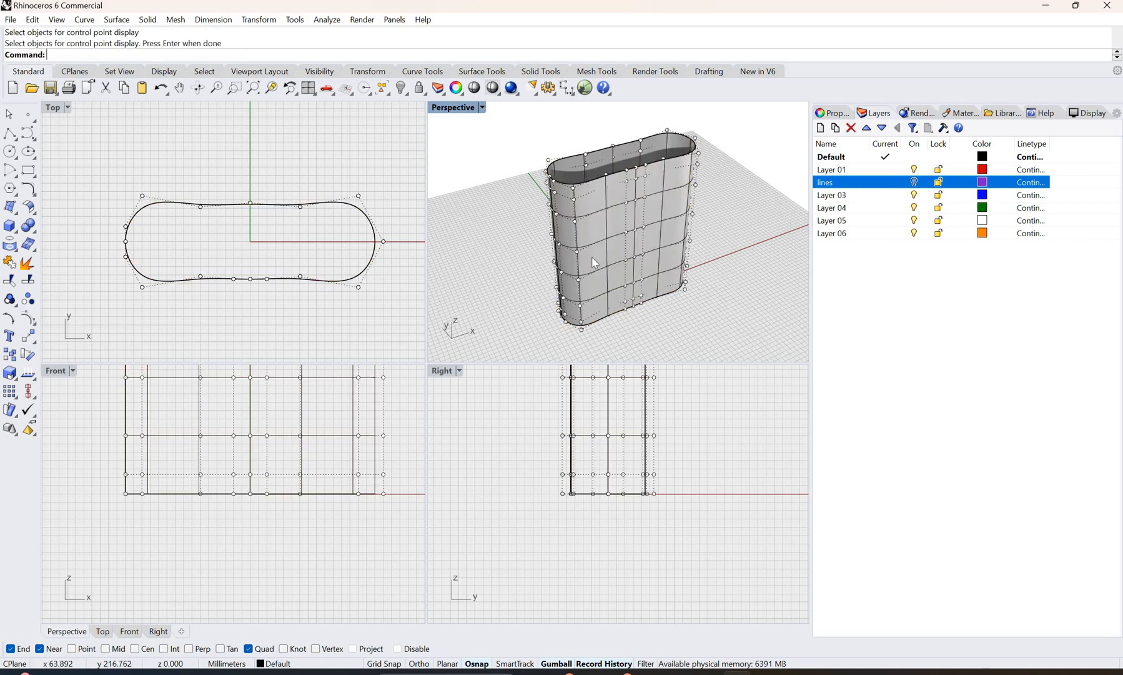
right_click_drag(634, 189, 607, 190)
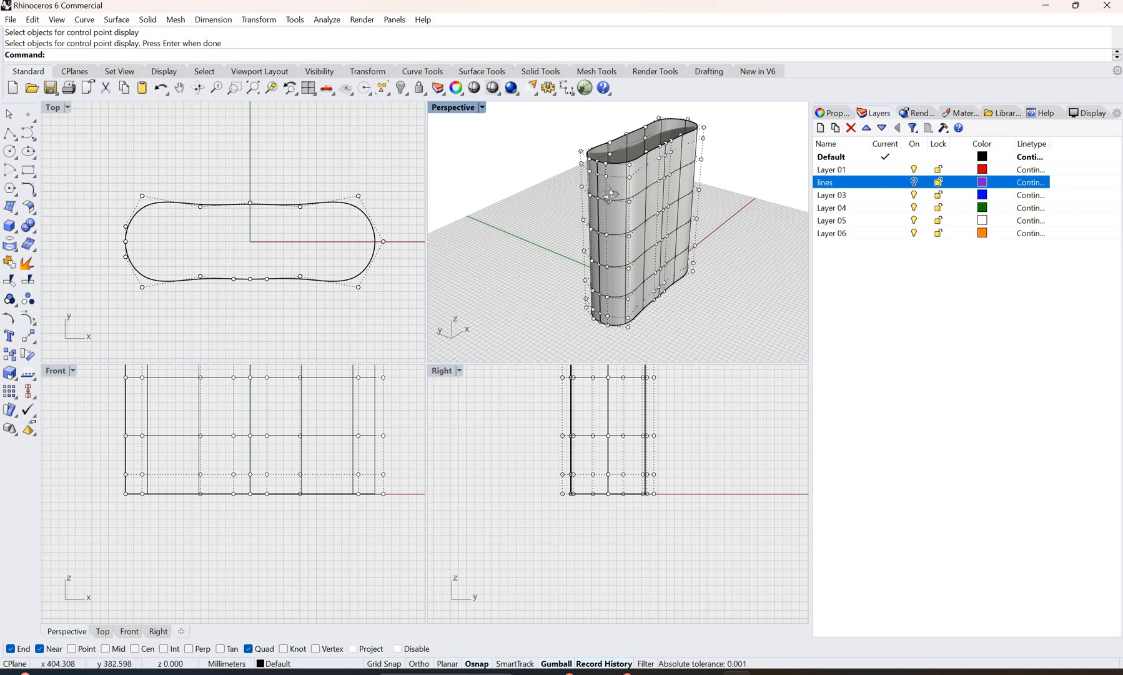
right_click_drag(634, 177, 626, 155)
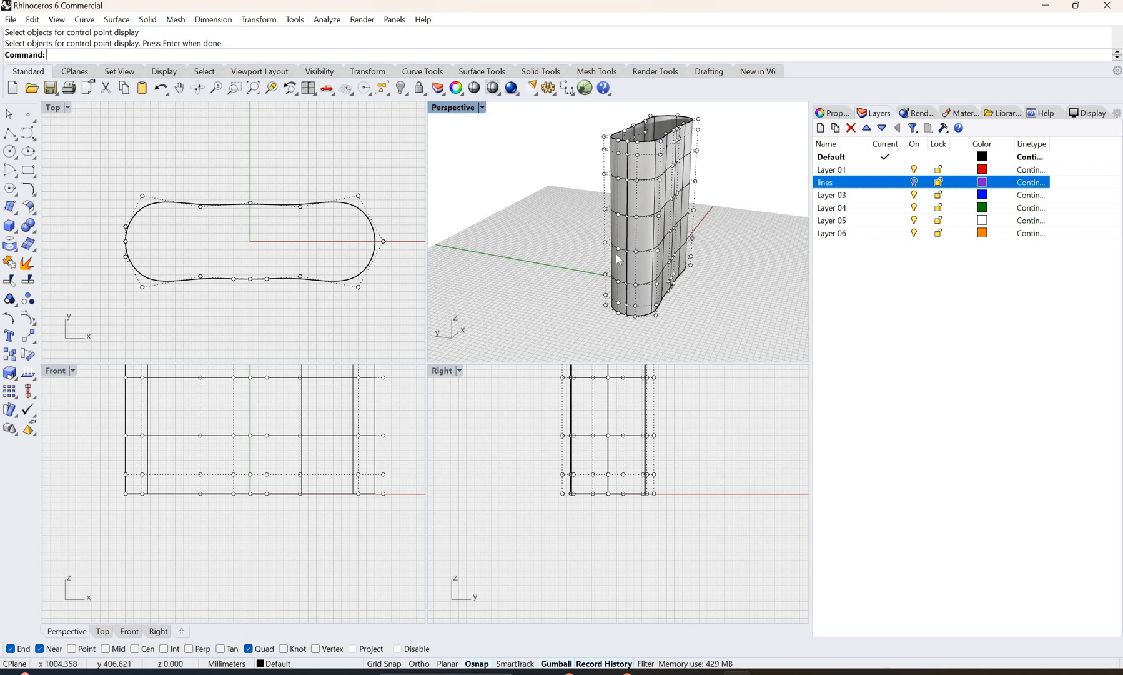
right_click_drag(595, 236, 596, 187)
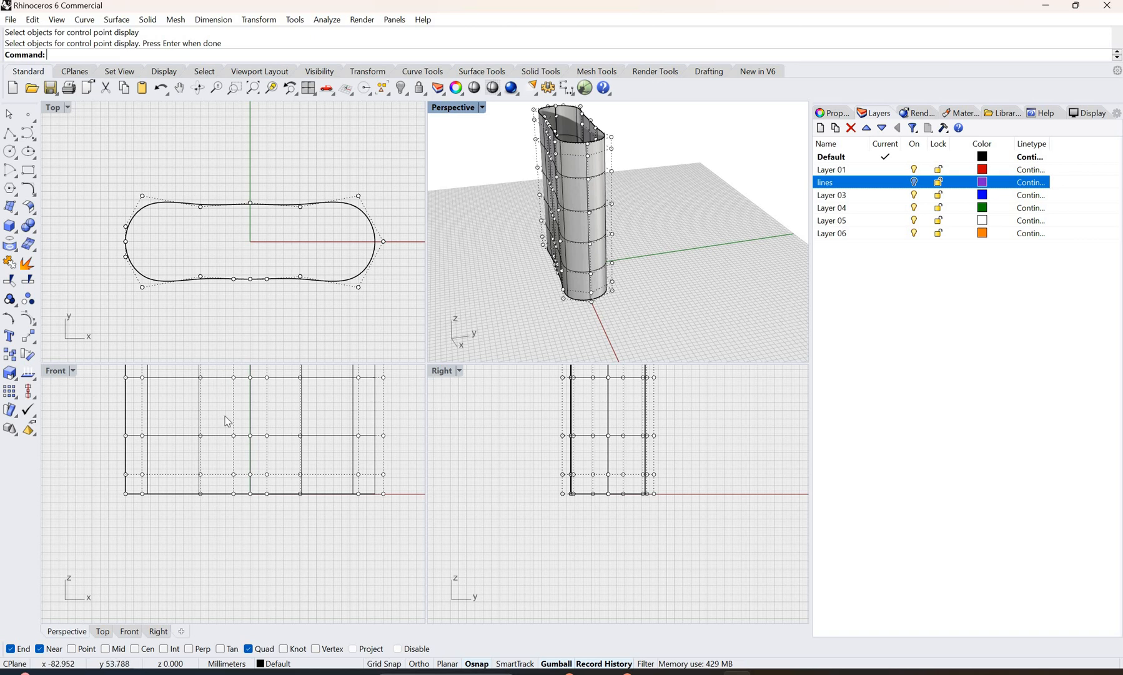
Step: Insert a V-direction kink running vertically through the middle of the surface's rounded end on the positive X side, and hide the control points
left_click(34, 324)
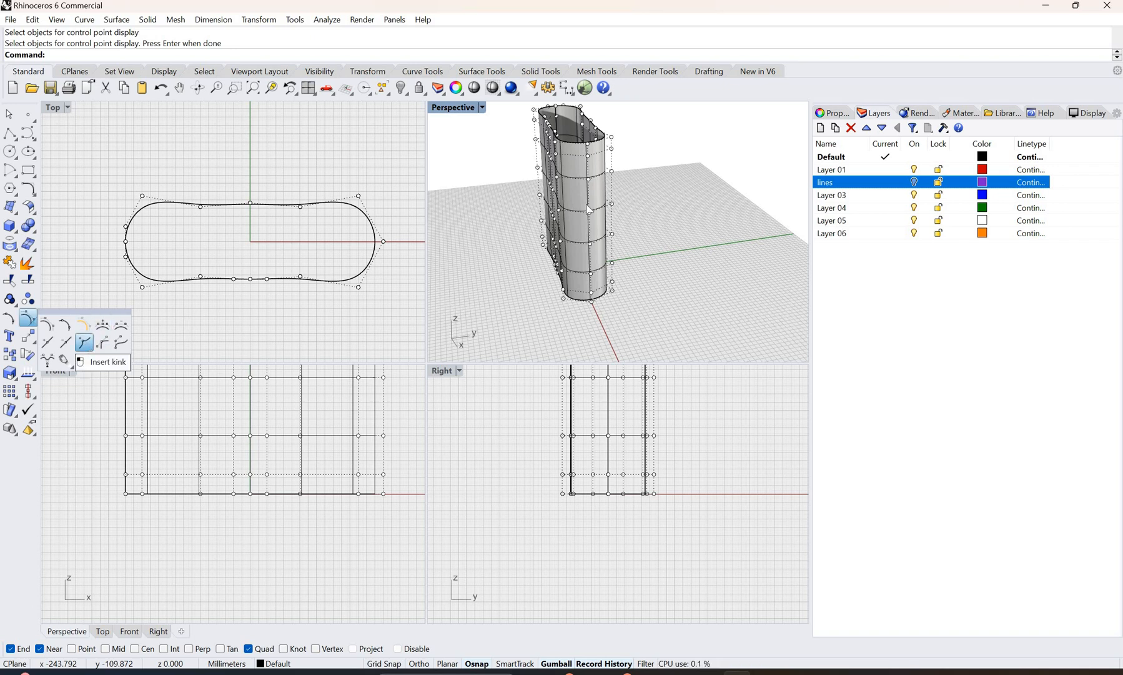
left_click(575, 222)
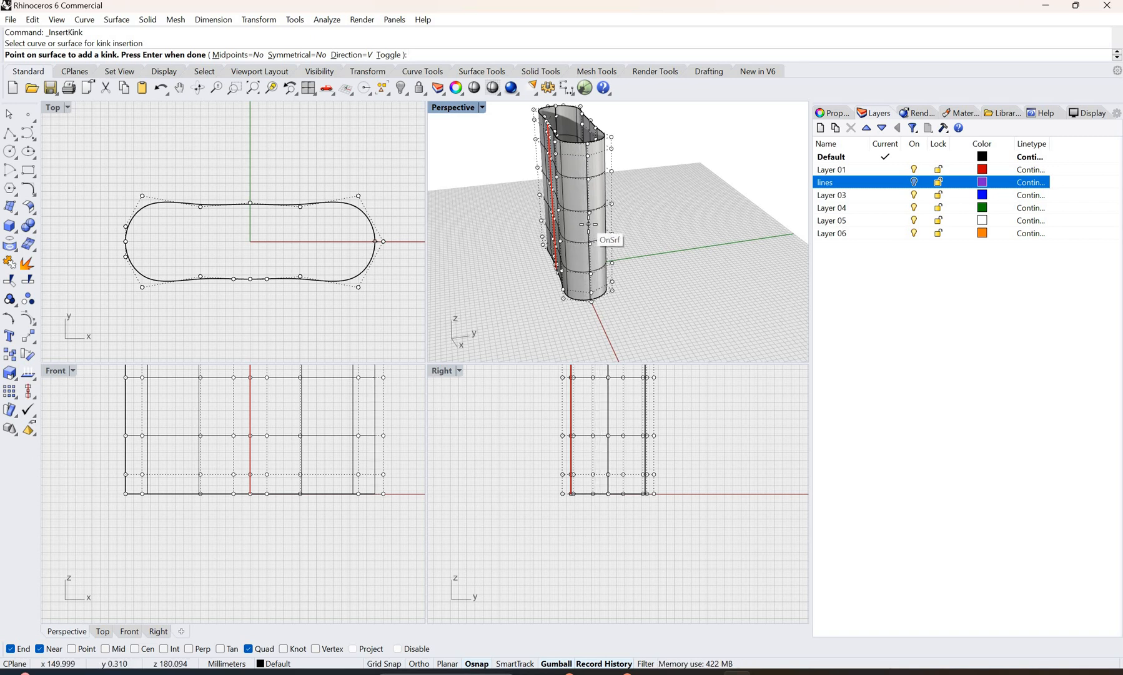
left_click(588, 224)
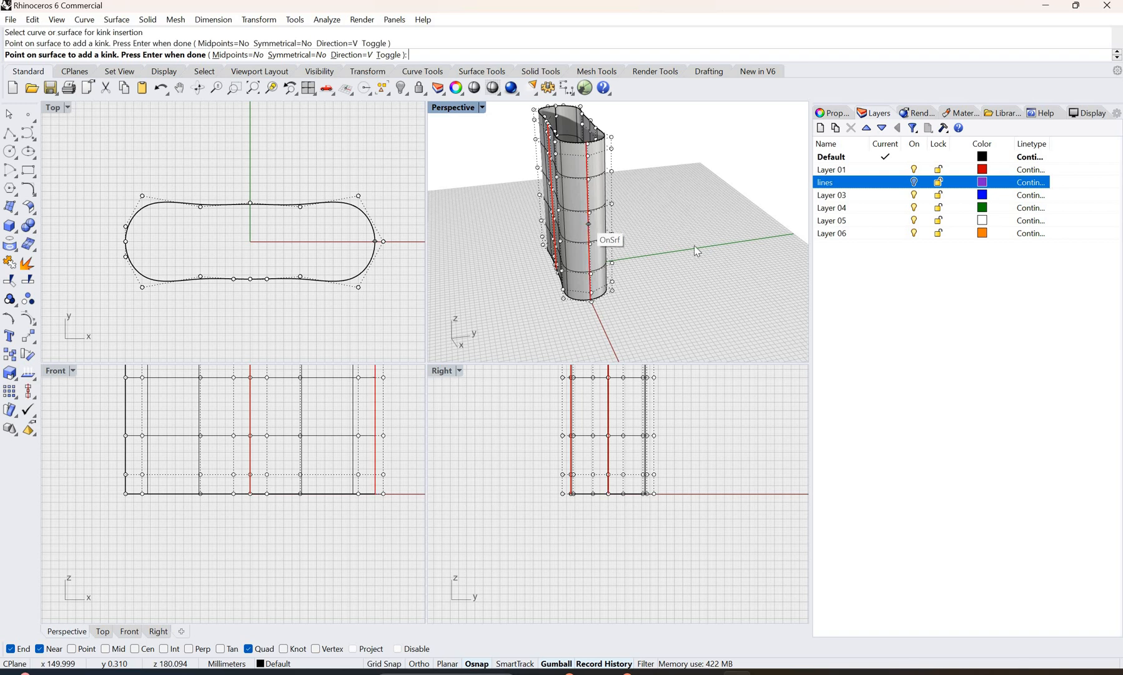
key("Return")
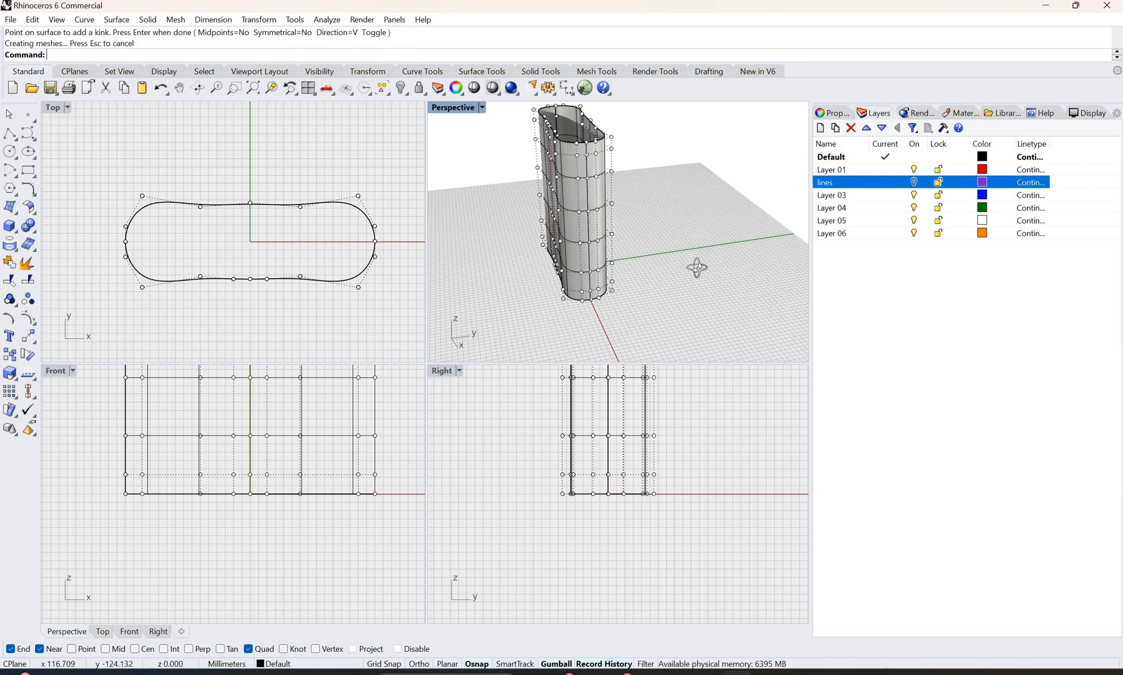
right_click_drag(697, 266, 527, 279)
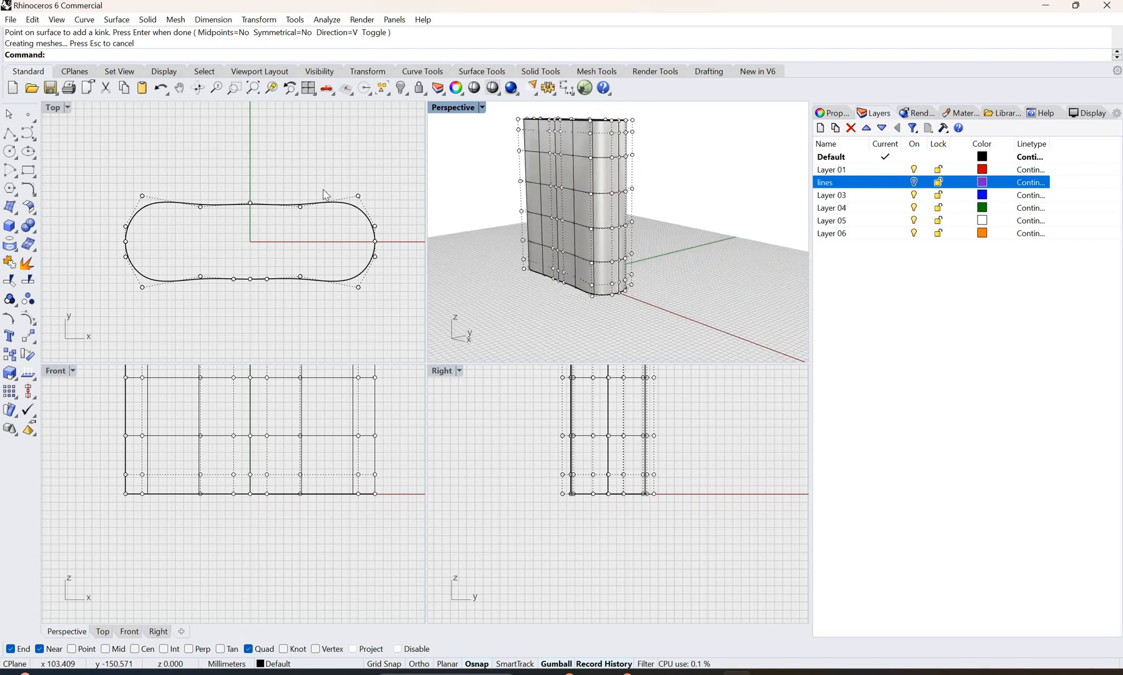
left_click(408, 222)
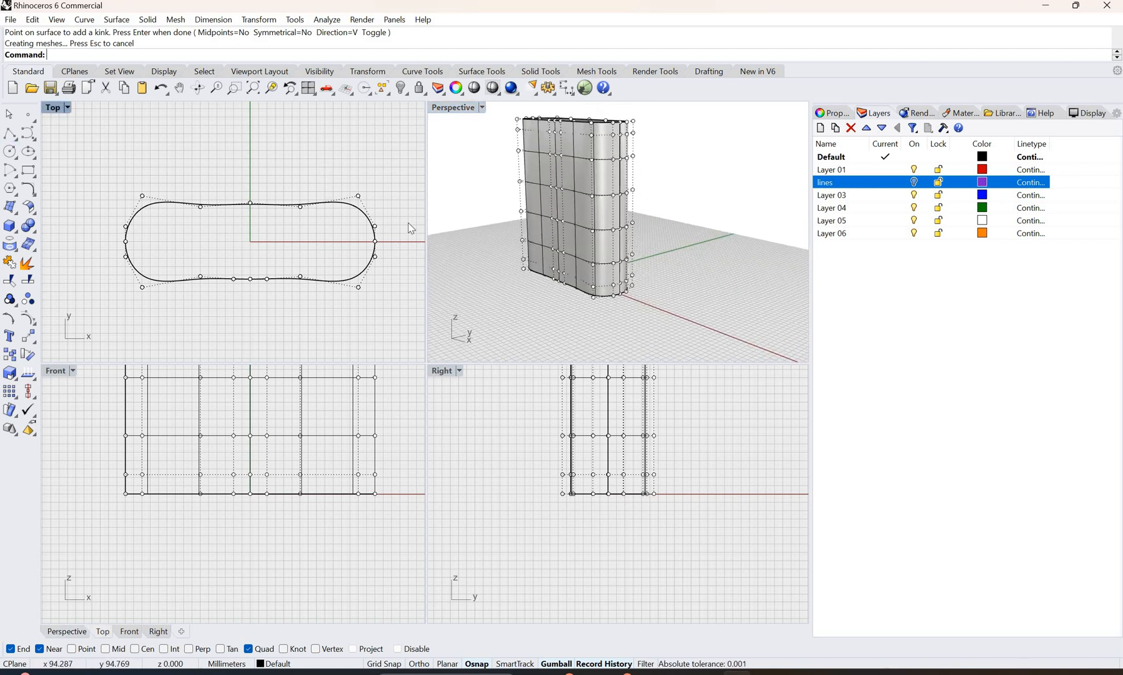
key("Escape")
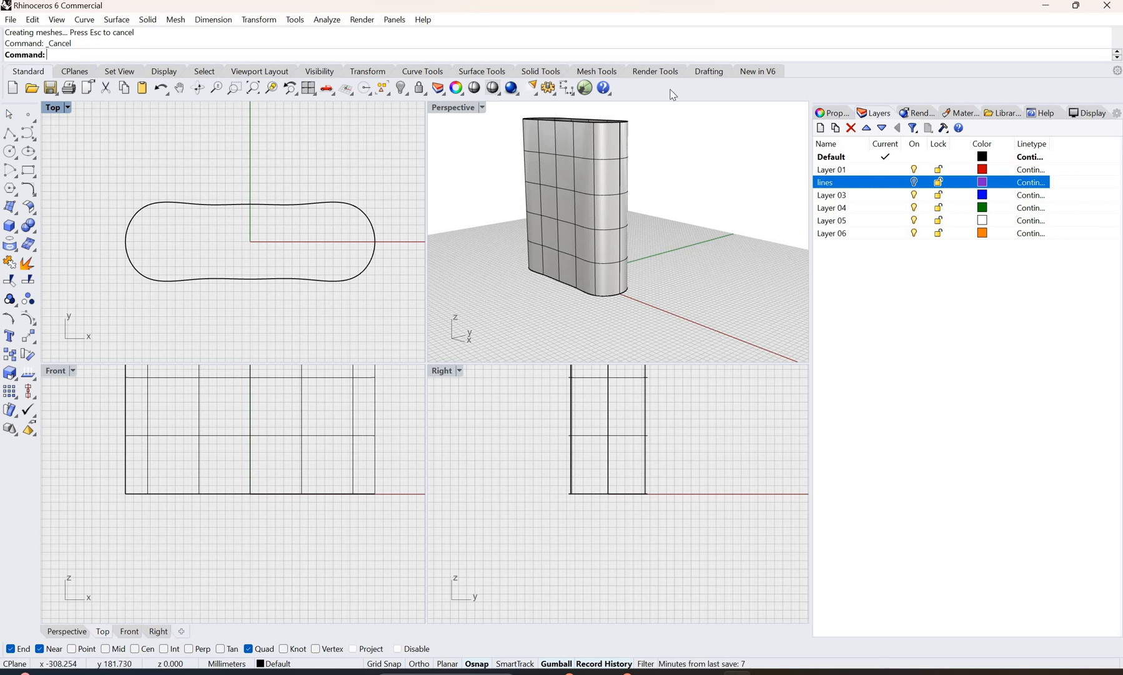
Step: Turn the surface's control points back on with the full height of the body shown in the Front view
right_click_drag(566, 180, 688, 183)
scroll(579, 181, "up", 10)
scroll(576, 211, "down", 15)
right_click_drag(584, 220, 268, 451)
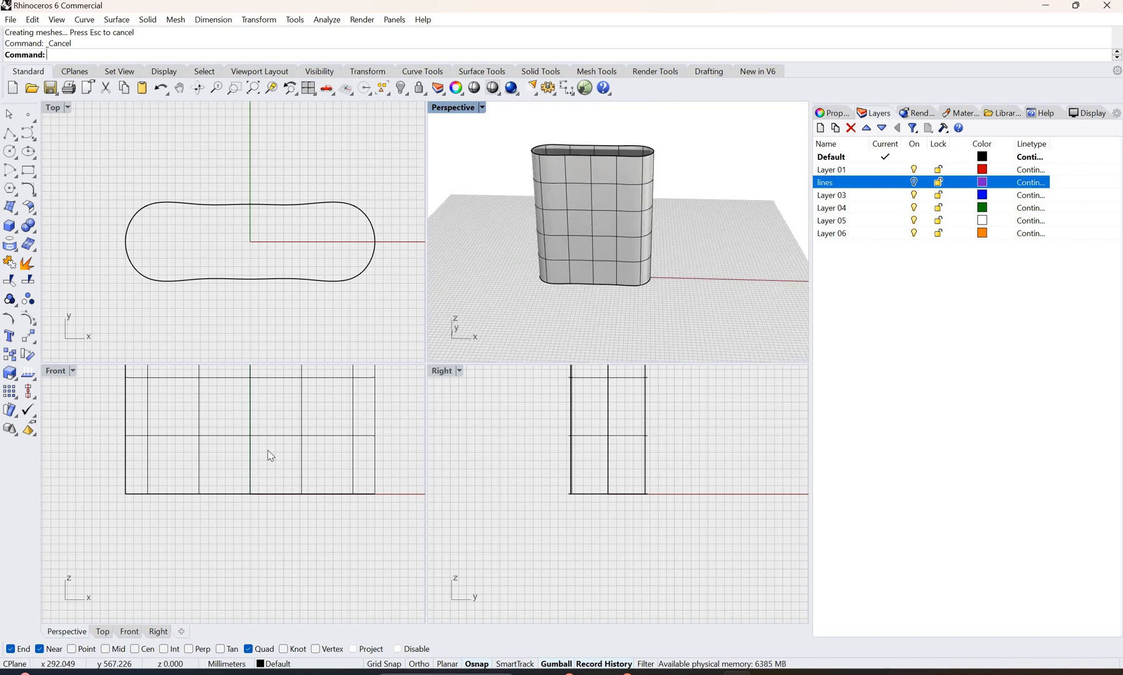
scroll(269, 453, "down", 8)
scroll(293, 442, "up", 6)
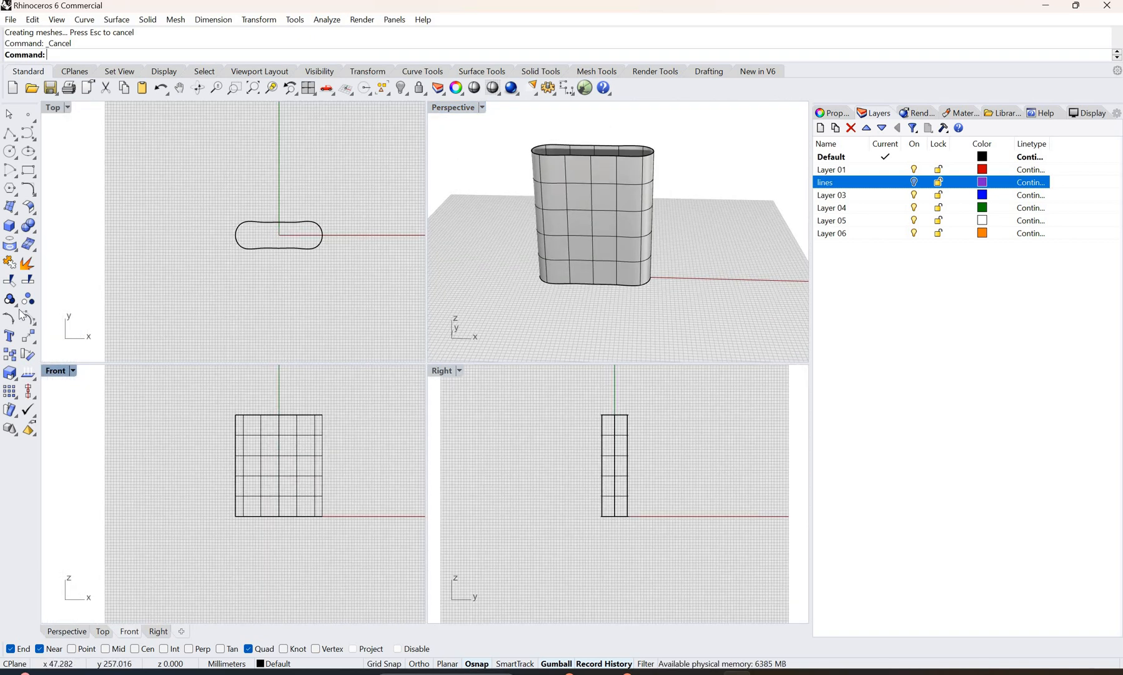
key("F10")
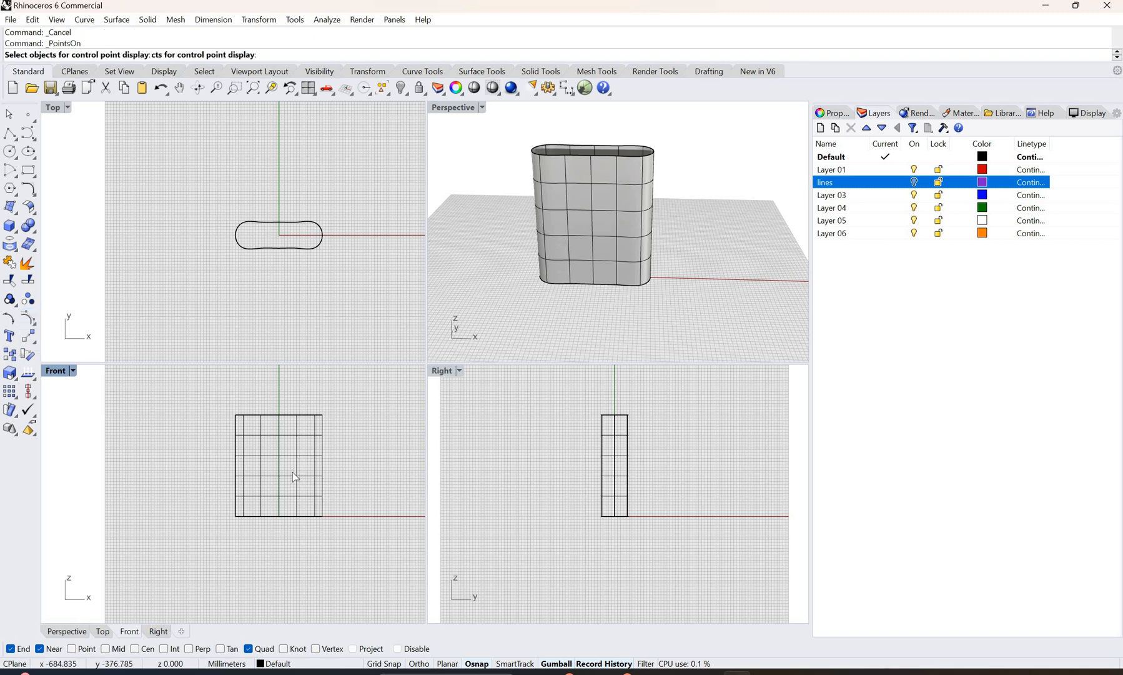
left_click(327, 491)
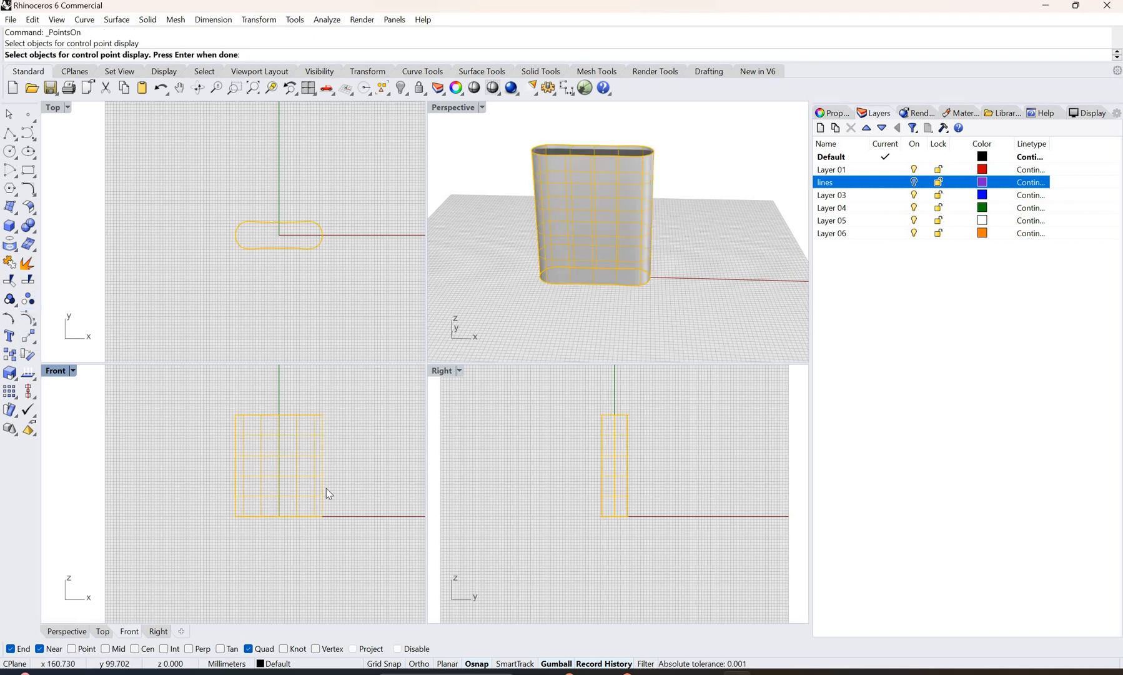
key("Return")
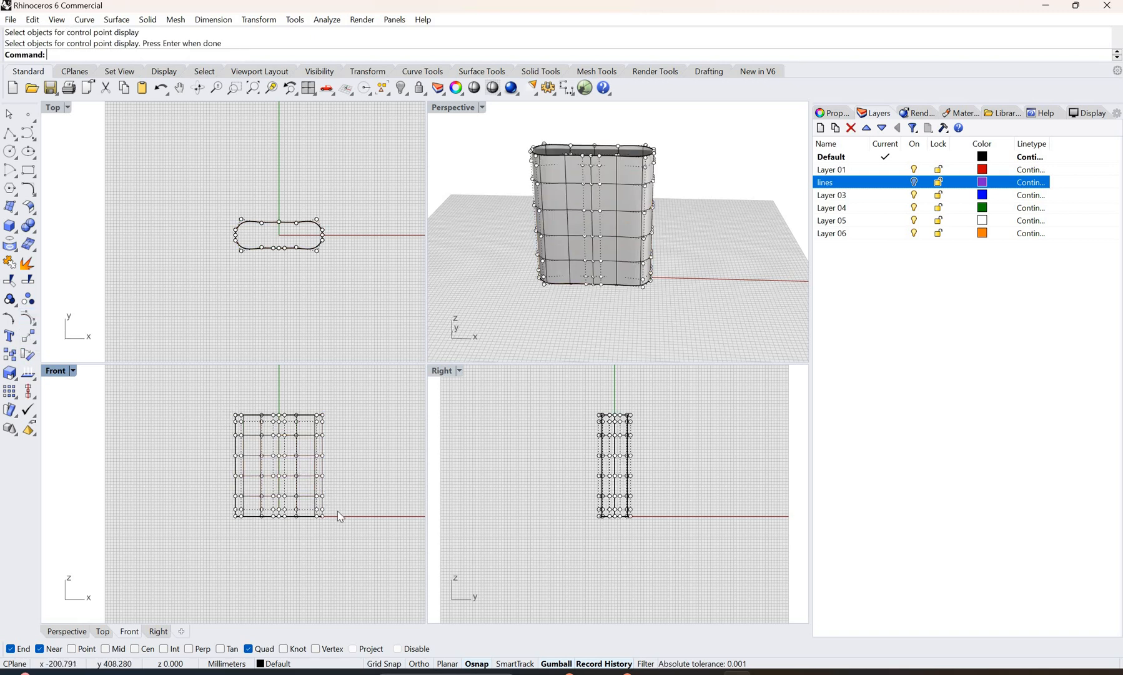
Step: In the Front view, scale the control points above the base outward along X, leaving out one more lower row each time
left_click_drag(221, 397, 337, 512)
left_click_drag(231, 462, 368, 502)
left_click(368, 502)
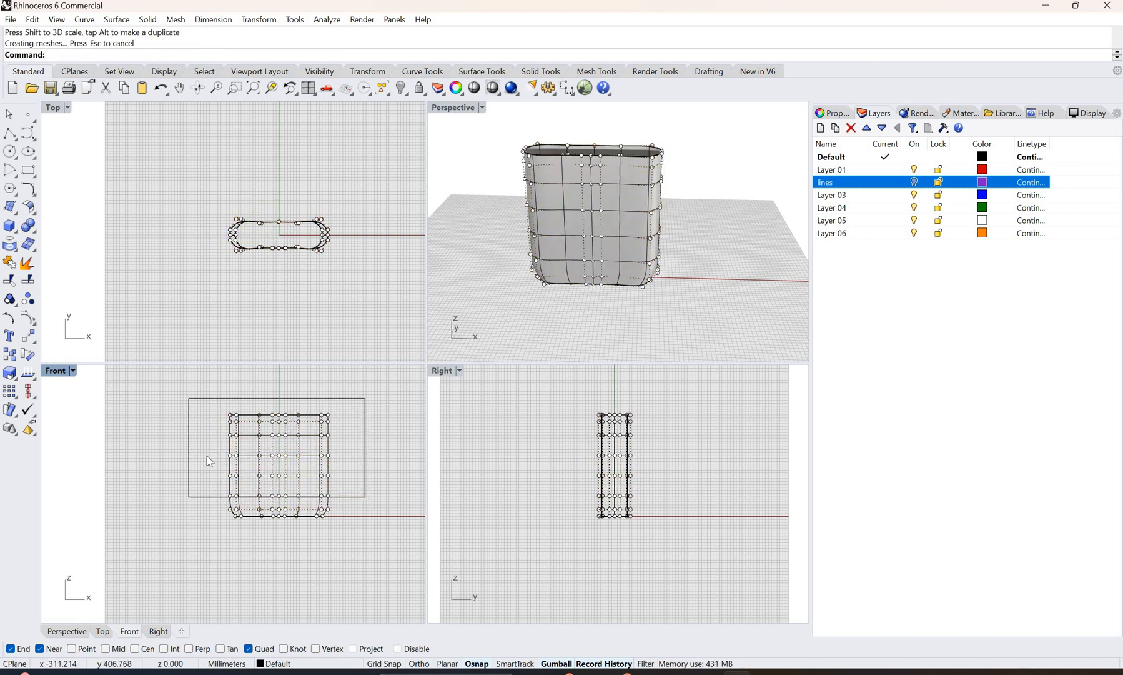
left_click_drag(229, 456, 225, 453)
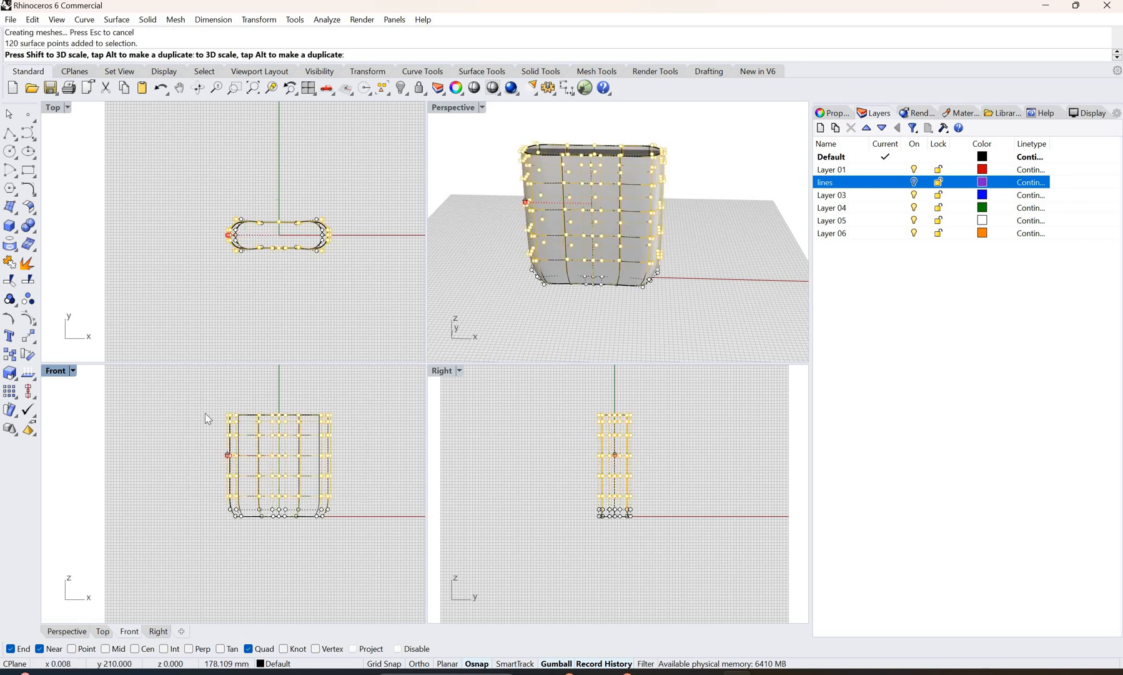
left_click_drag(203, 398, 351, 485)
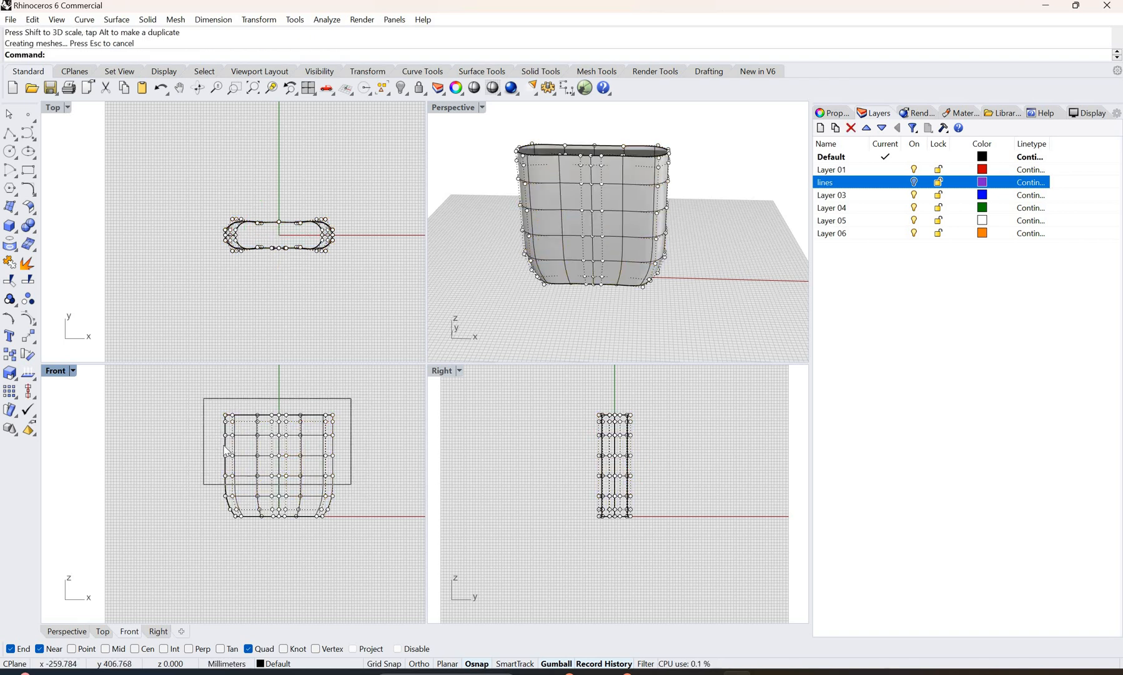
left_click_drag(226, 446, 222, 446)
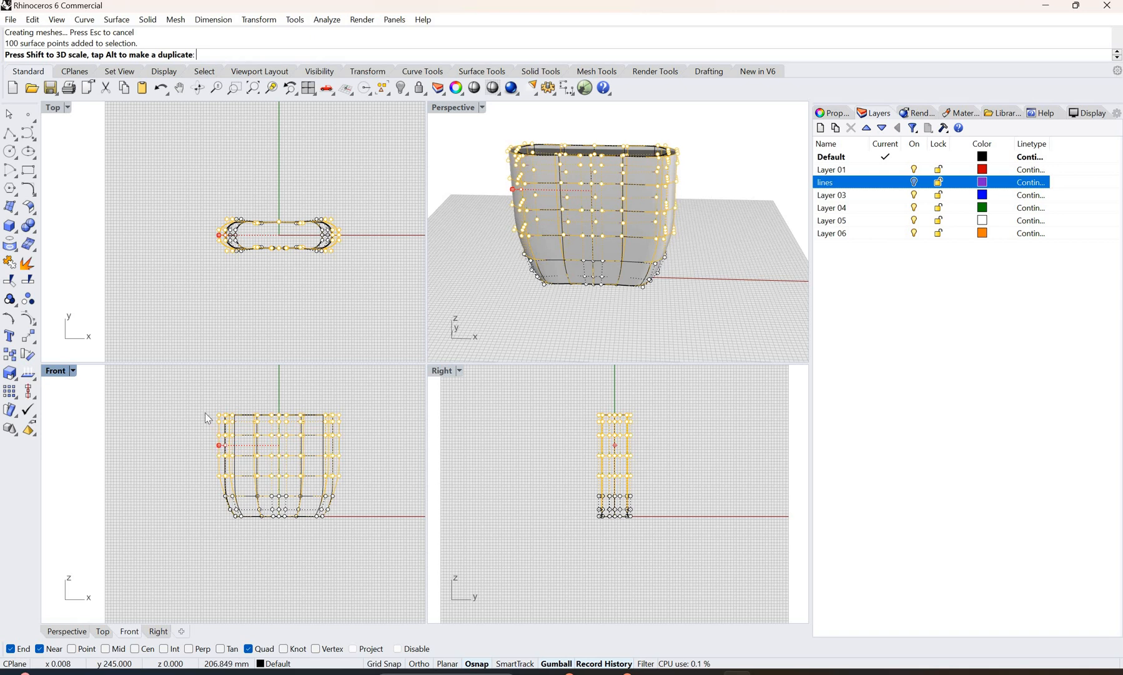
Step: Keep widening the upper control point rows along X in the Front view so the sides flare towards the rim
left_click(346, 461)
left_click_drag(351, 463, 202, 388)
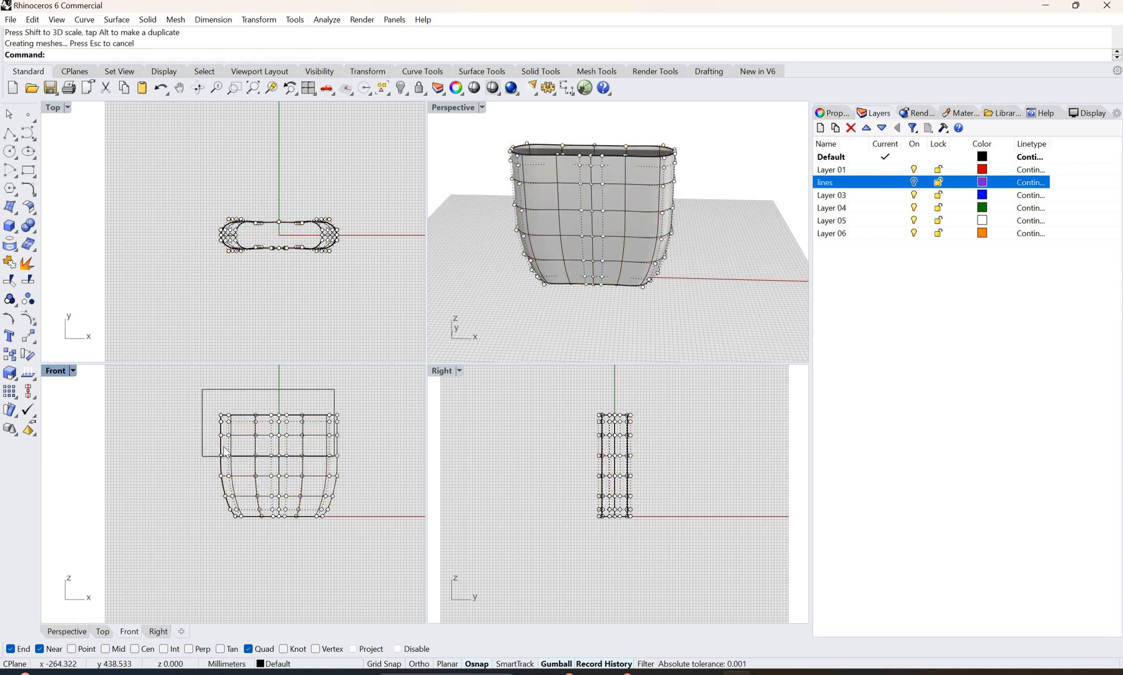
left_click_drag(219, 434, 197, 398)
left_click(364, 441)
left_click_drag(196, 439, 367, 397)
left_click_drag(219, 426, 370, 445)
key("Escape")
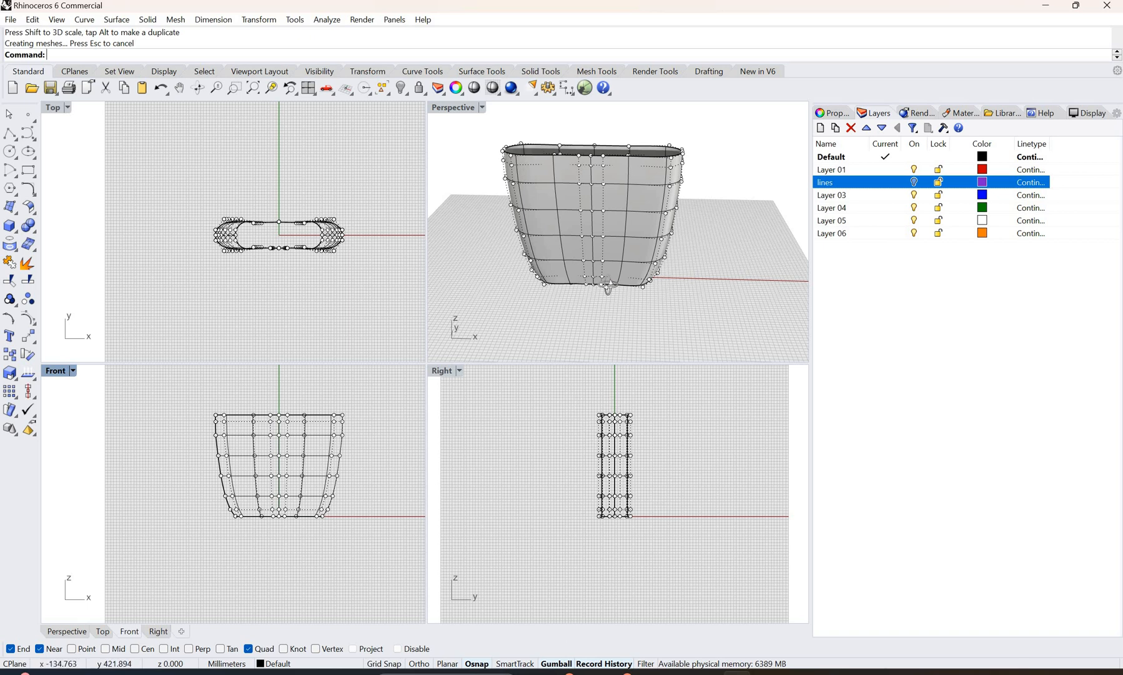
Step: In the Right view, scale the control points above the base outward along Y in progressively smaller upper groups to bulge the lower body
right_click_drag(587, 282, 675, 289)
left_click_drag(660, 518, 591, 400)
left_click_drag(598, 462, 592, 462)
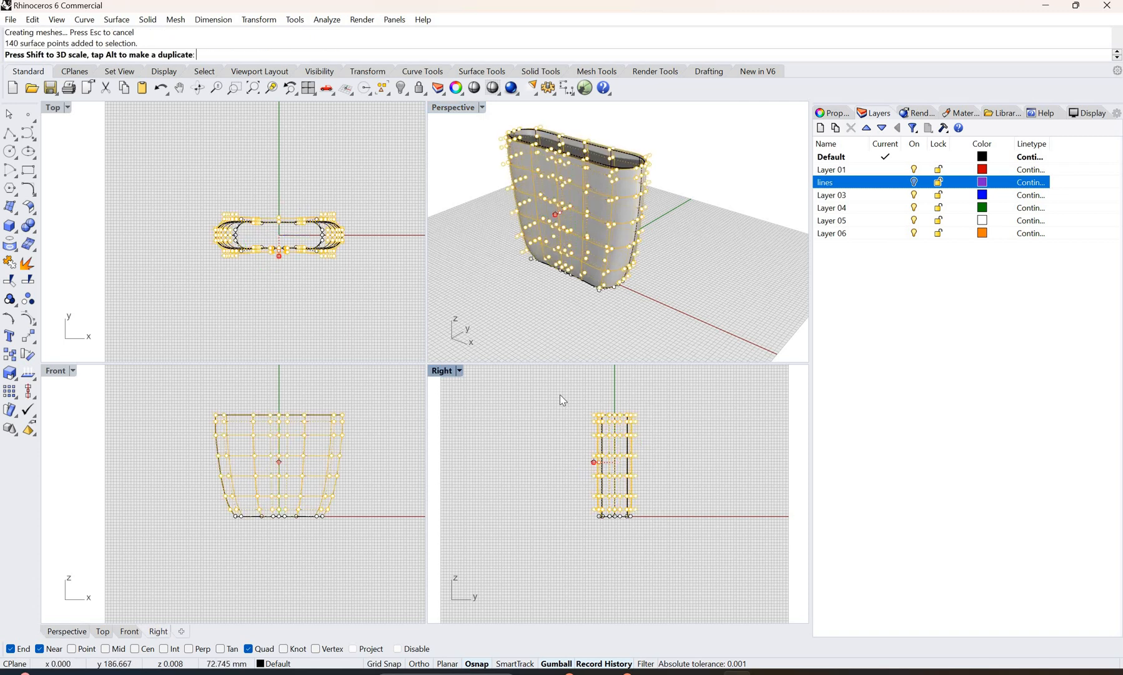
left_click_drag(557, 390, 665, 500)
left_click_drag(594, 455, 590, 455)
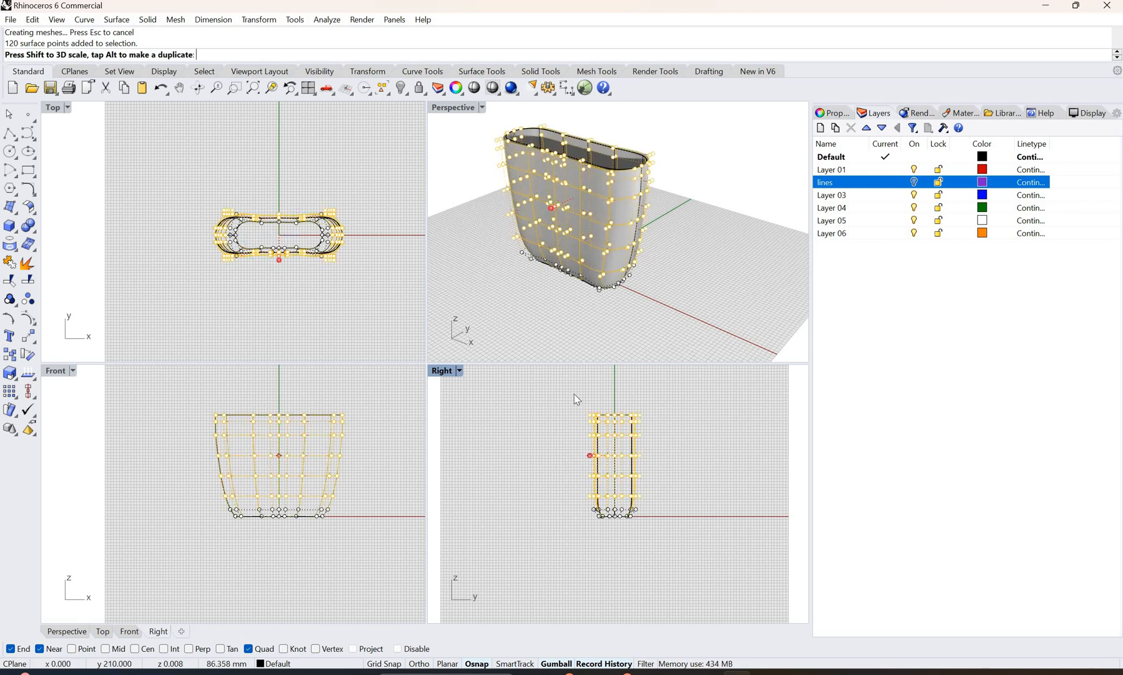
left_click(573, 394)
left_click_drag(660, 492, 657, 489)
left_click_drag(589, 445, 586, 446)
Step: In the Right view, scale the upper control point rows inward along Y, ending with the top row, to narrow the opening
left_click(559, 388)
left_click_drag(558, 388, 659, 456)
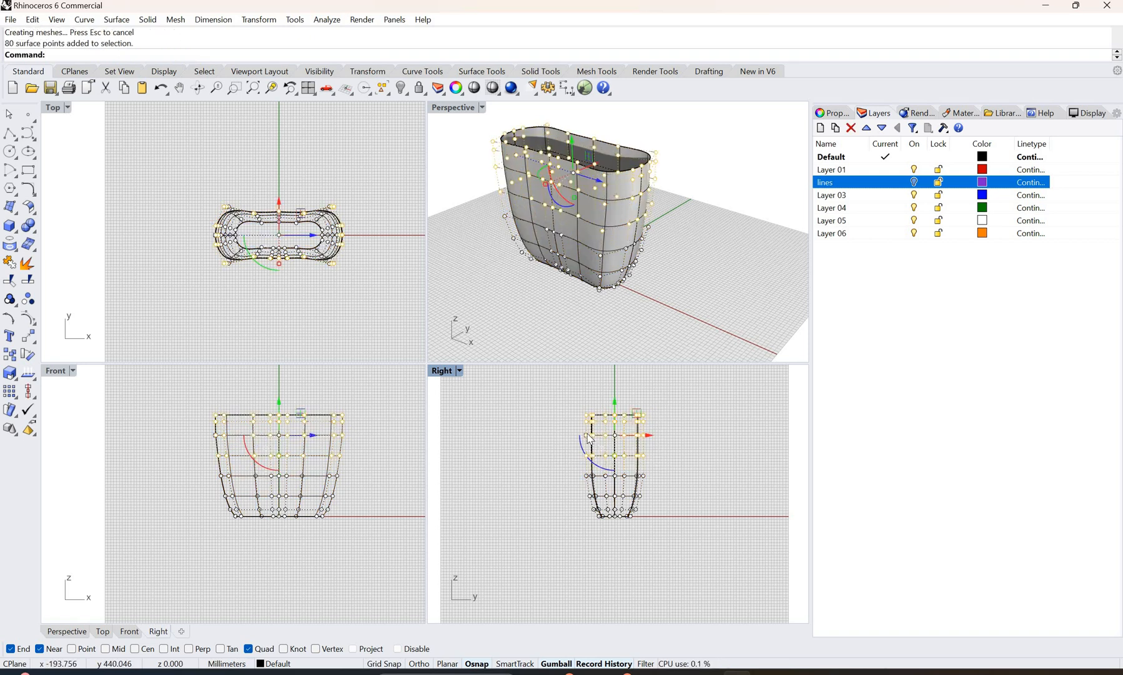
left_click_drag(586, 435, 590, 435)
left_click_drag(557, 397, 658, 441)
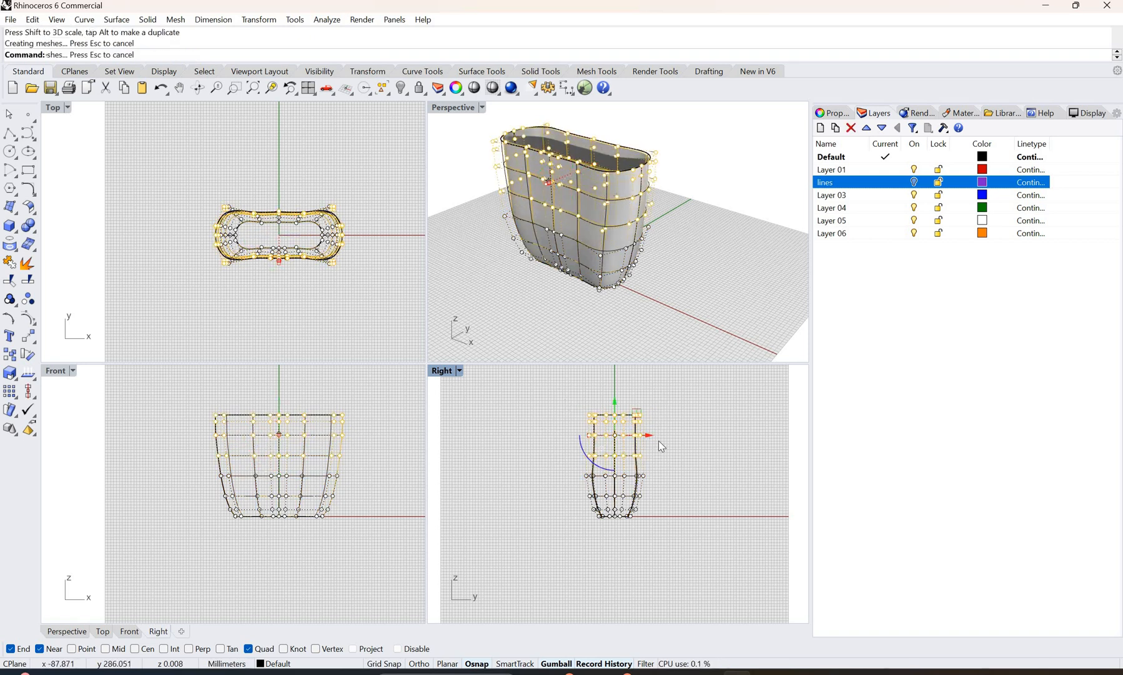
left_click_drag(554, 397, 656, 444)
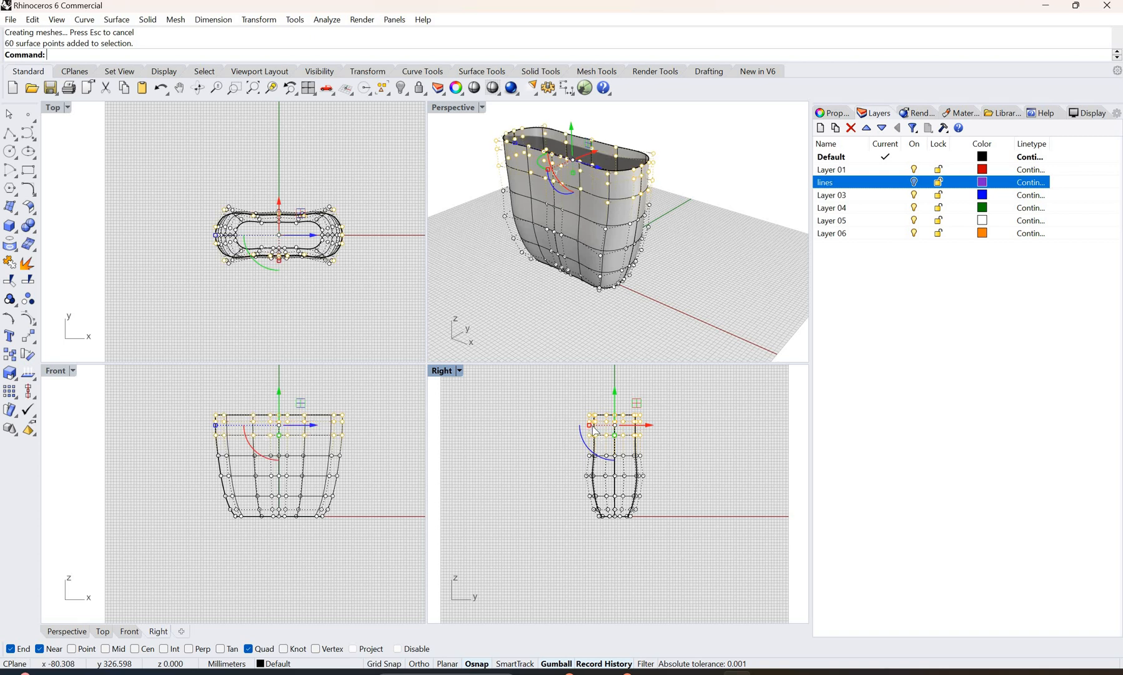
left_click_drag(590, 425, 651, 431)
left_click_drag(574, 393, 603, 421)
left_click(685, 432)
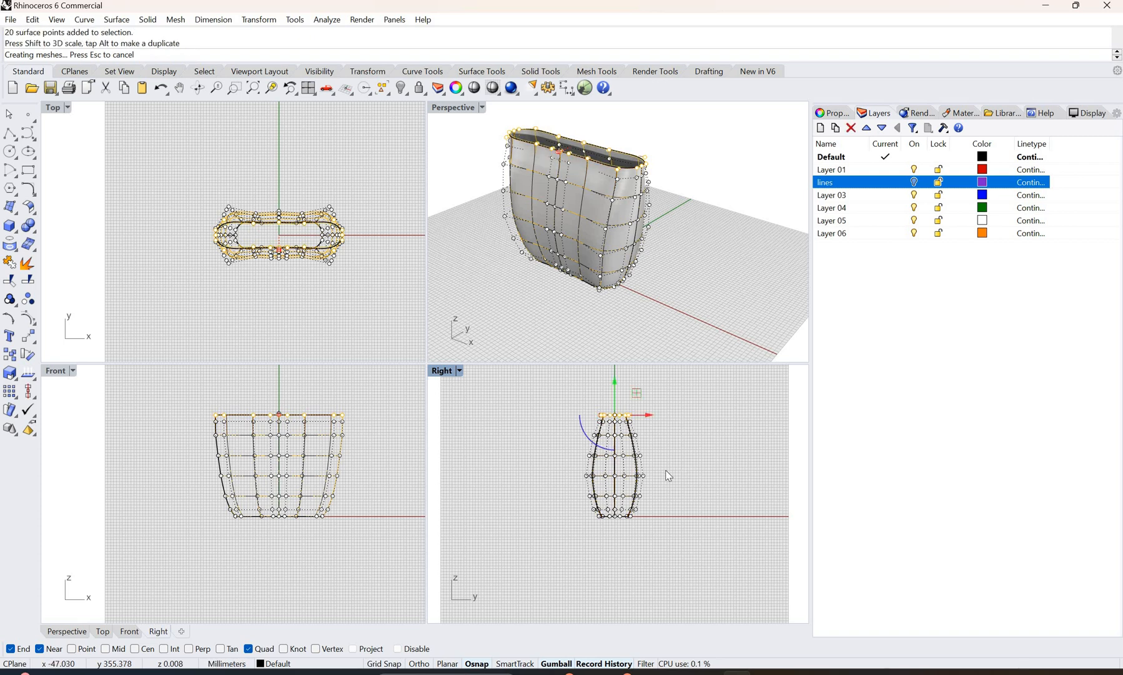
Step: Deselect the top row, examine the shaped body from above and inside, and turn off its control points
left_click(665, 328)
mouse_move(538, 322)
right_mouse_down()
mouse_move(677, 313)
mouse_move(555, 300)
mouse_move(621, 328)
mouse_move(609, 328)
mouse_move(561, 262)
mouse_move(570, 311)
mouse_move(535, 306)
right_mouse_up()
scroll(487, 295, "up", 3)
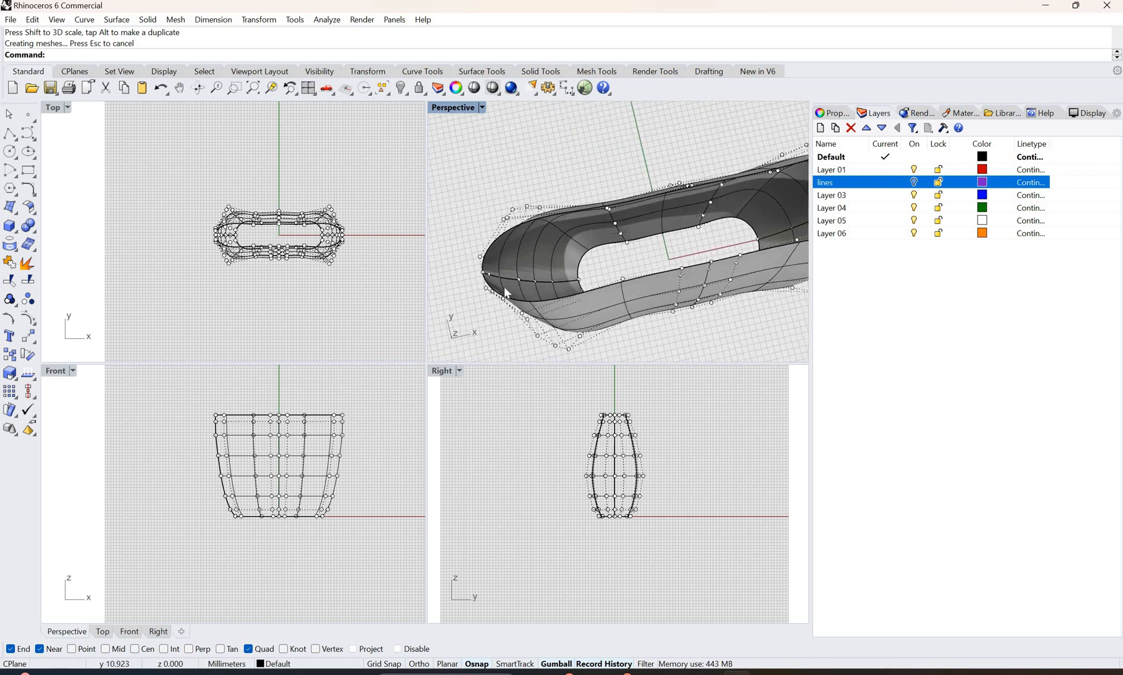
scroll(500, 278, "up", 3)
right_click_drag(474, 298, 625, 222)
scroll(606, 285, "down", 5)
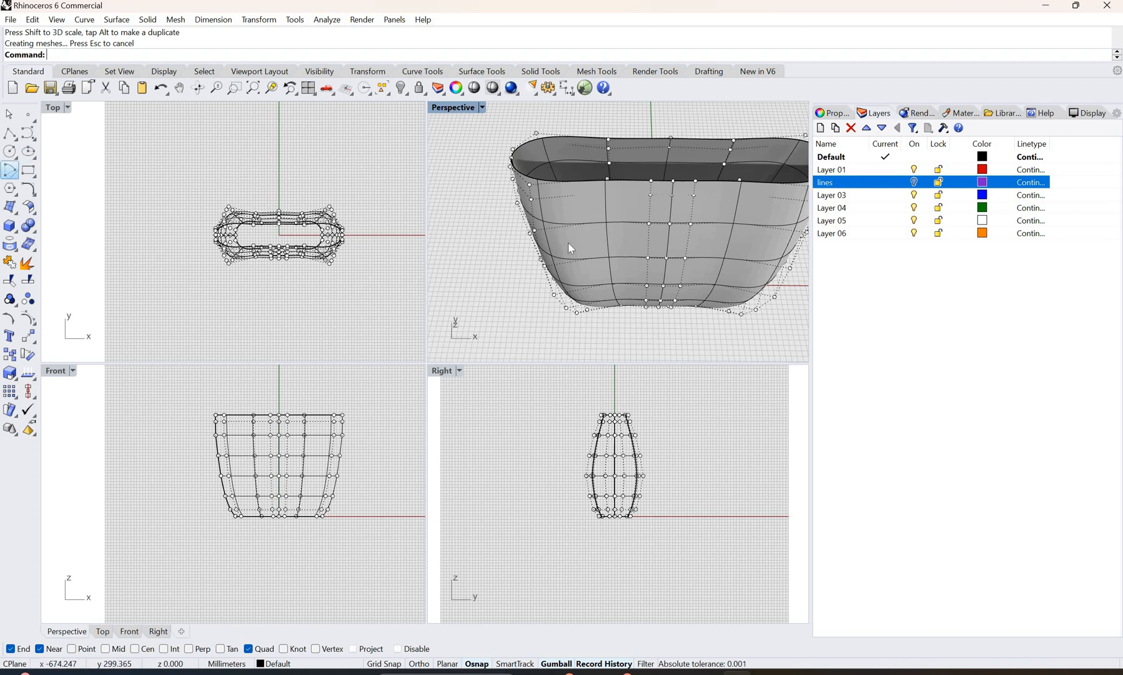
key("Escape")
Step: Offset the bag surface inward by 1.5 mm with all directions flipped, round corners, Solid off and Loose on
scroll(600, 219, "up", 4)
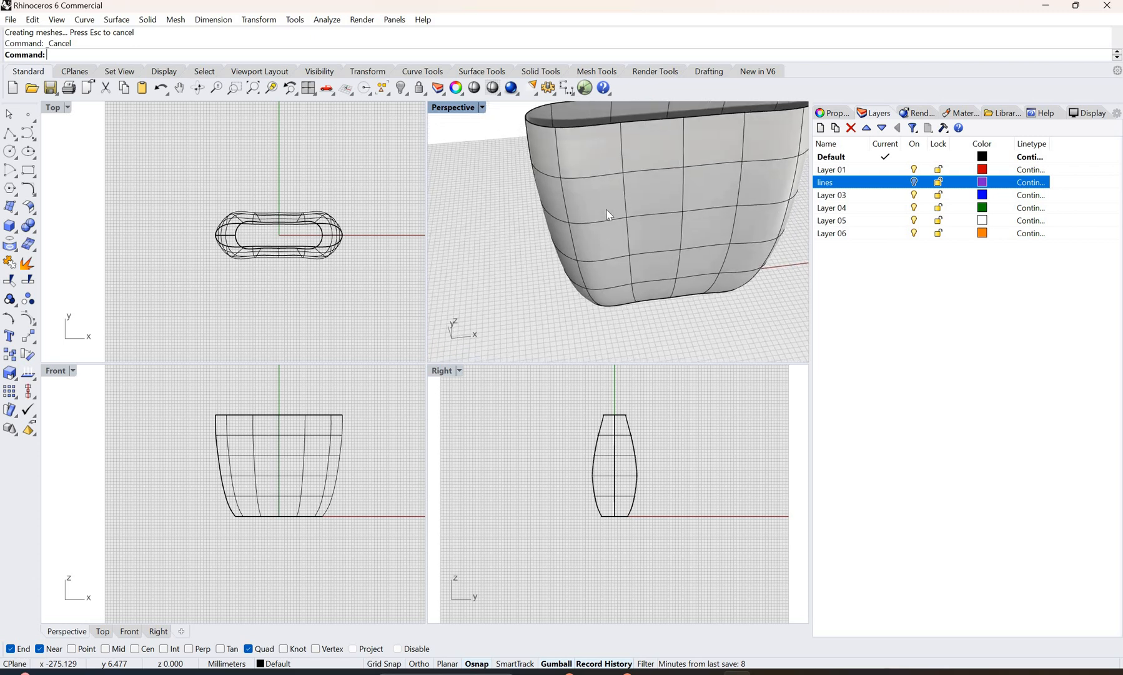
right_click_drag(606, 210, 571, 241)
left_click(570, 234)
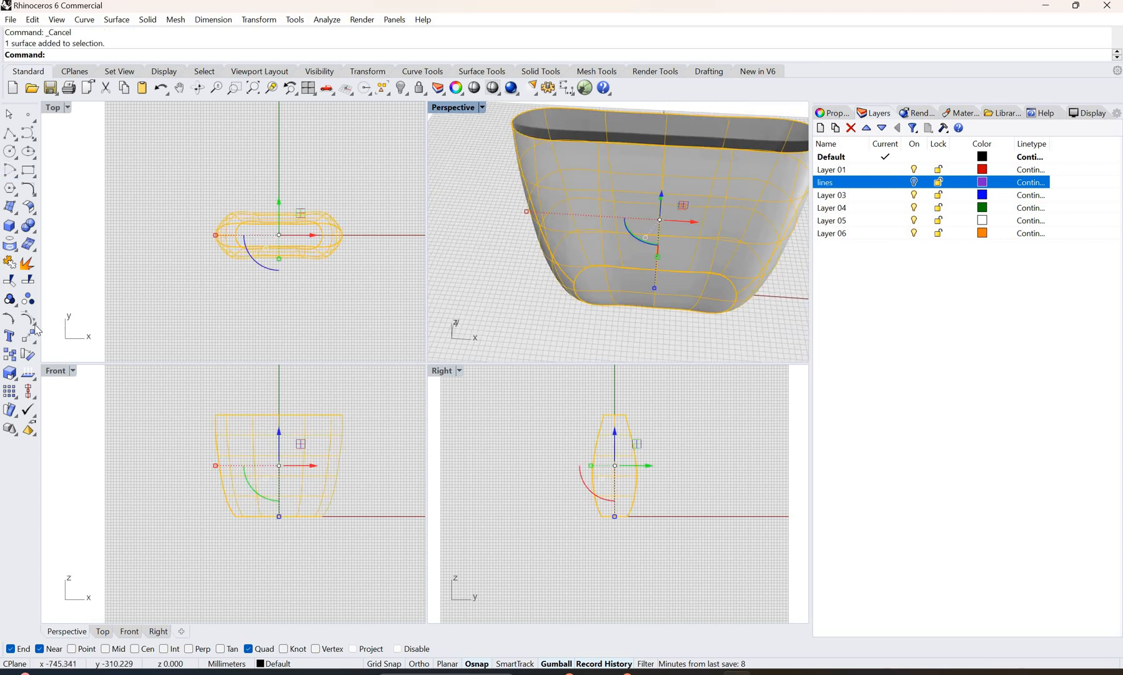
left_click(32, 211)
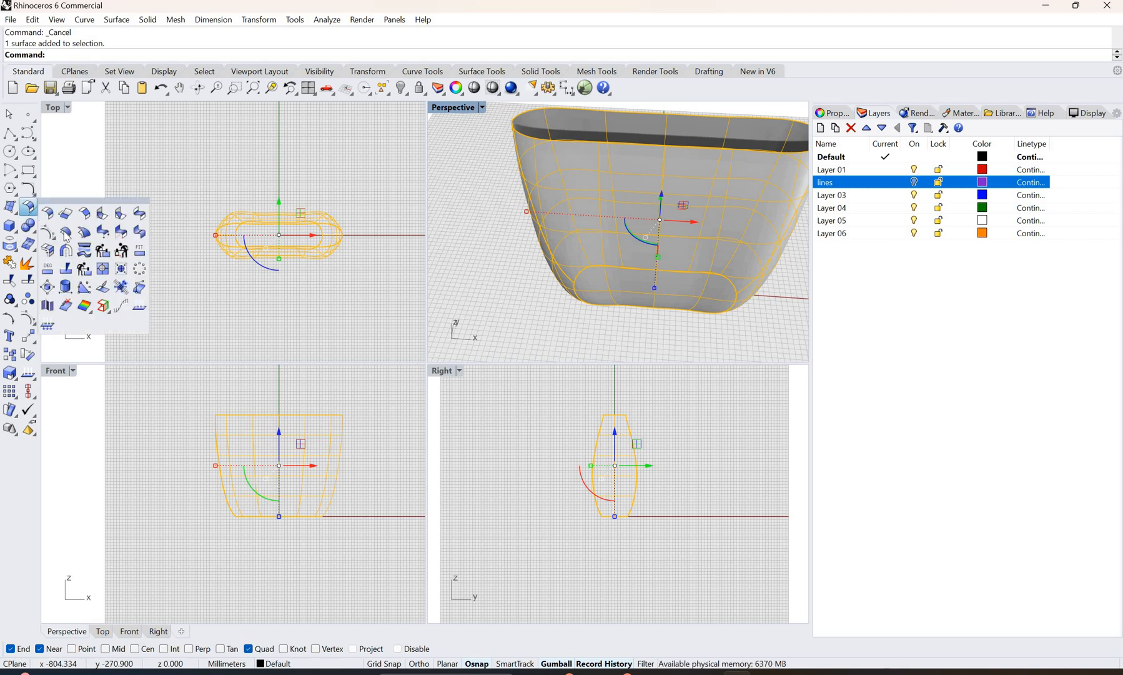
left_click(66, 233)
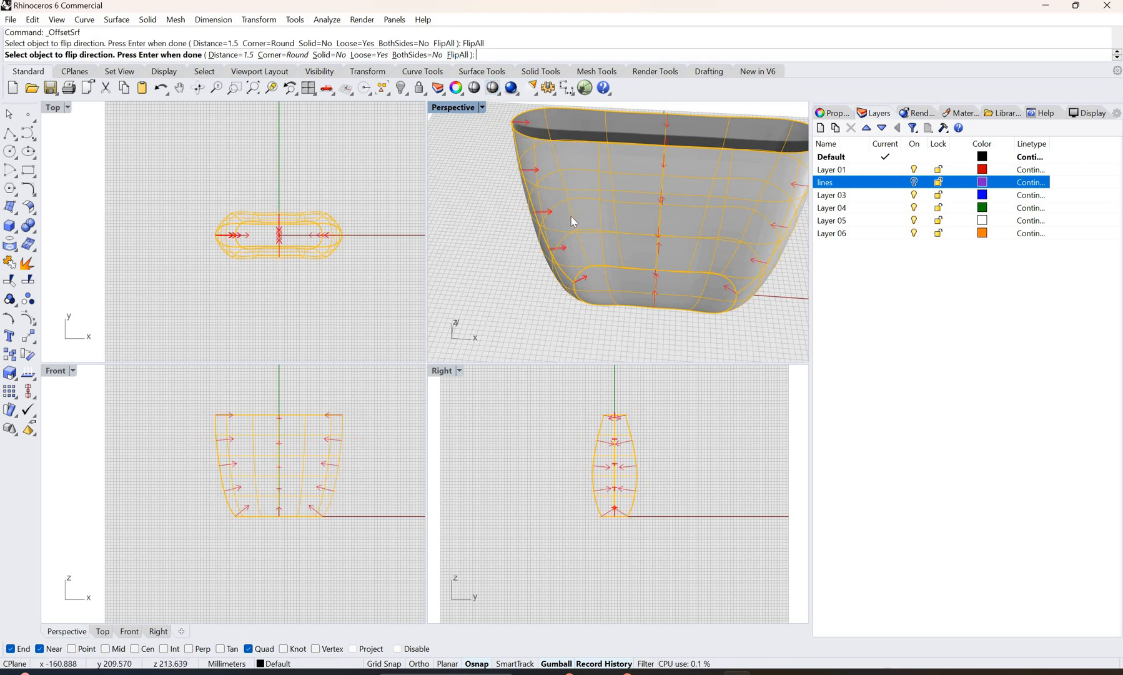
key("Return")
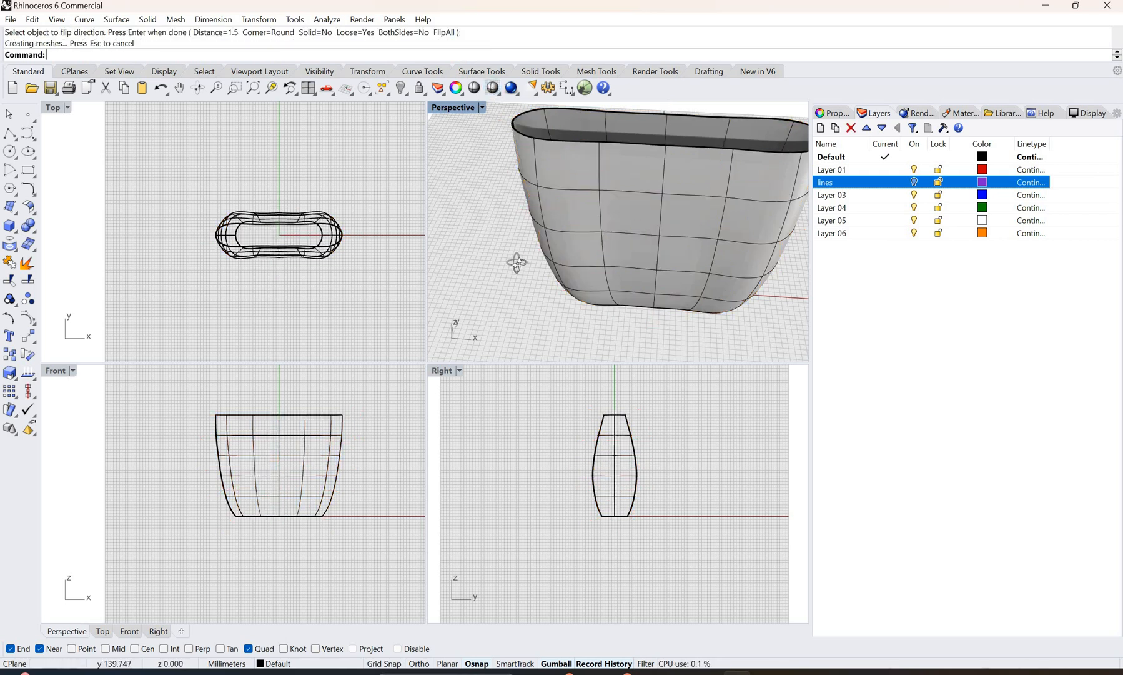
Step: Inspect the offset rim and walls, and turn on the control points of the bag surface
right_click_drag(517, 259, 578, 230)
scroll(536, 249, "up", 5)
scroll(542, 235, "down", 3)
right_click_drag(139, 198, 366, 453)
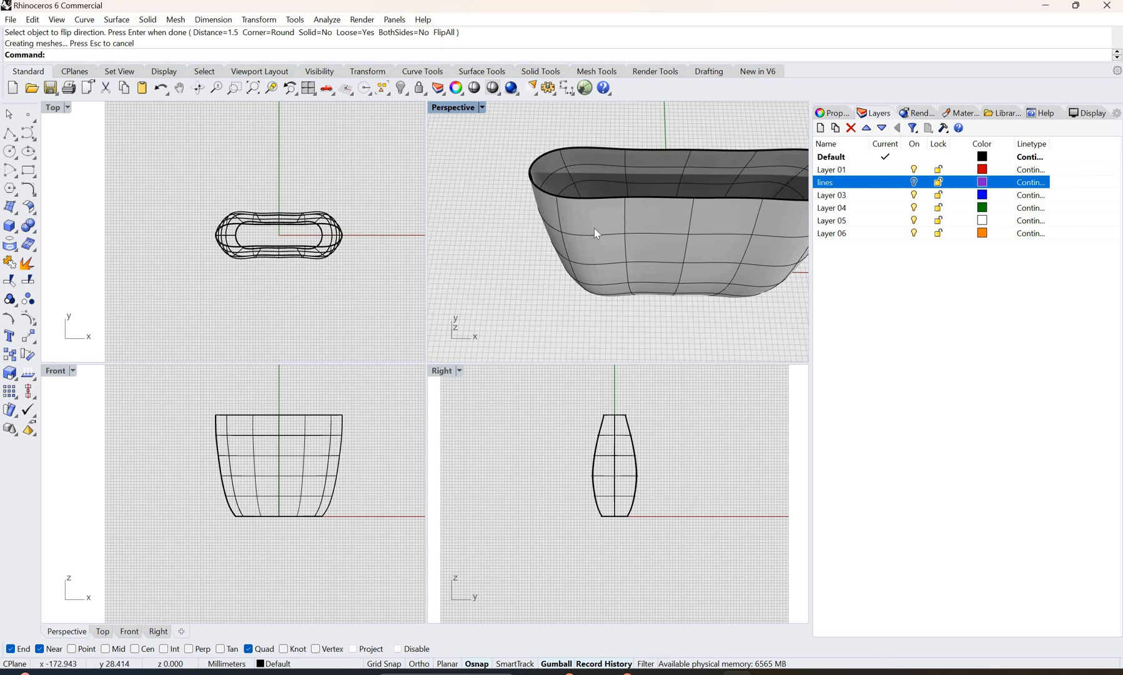
right_click_drag(594, 228, 606, 203)
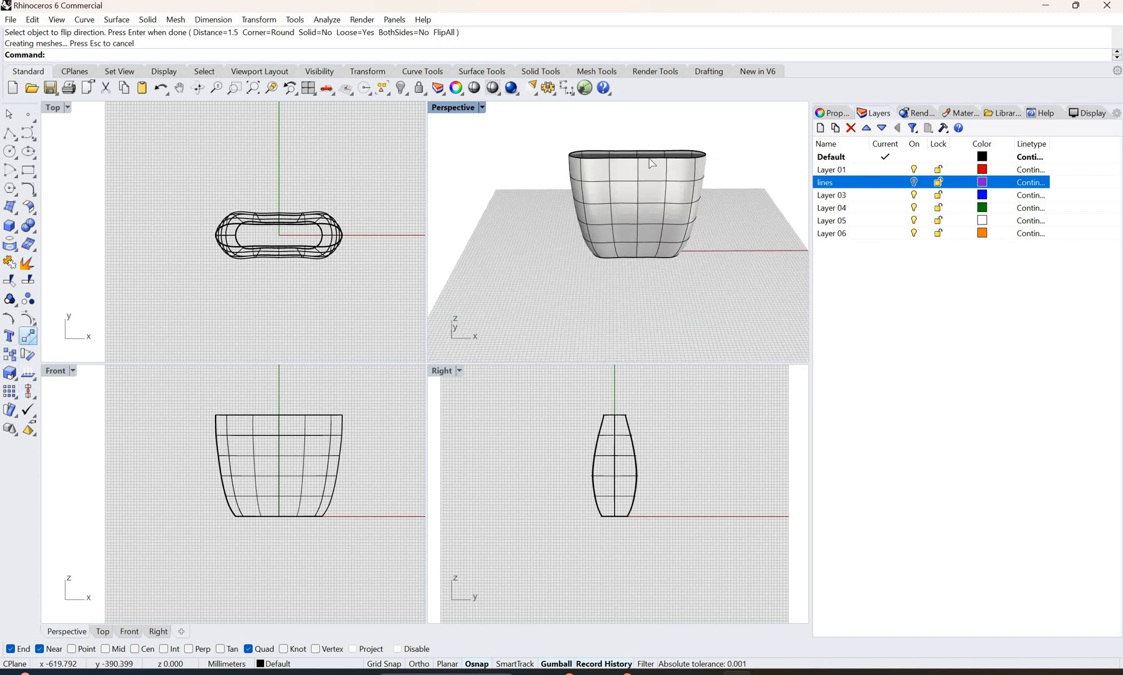
left_click(29, 335)
left_click(631, 200)
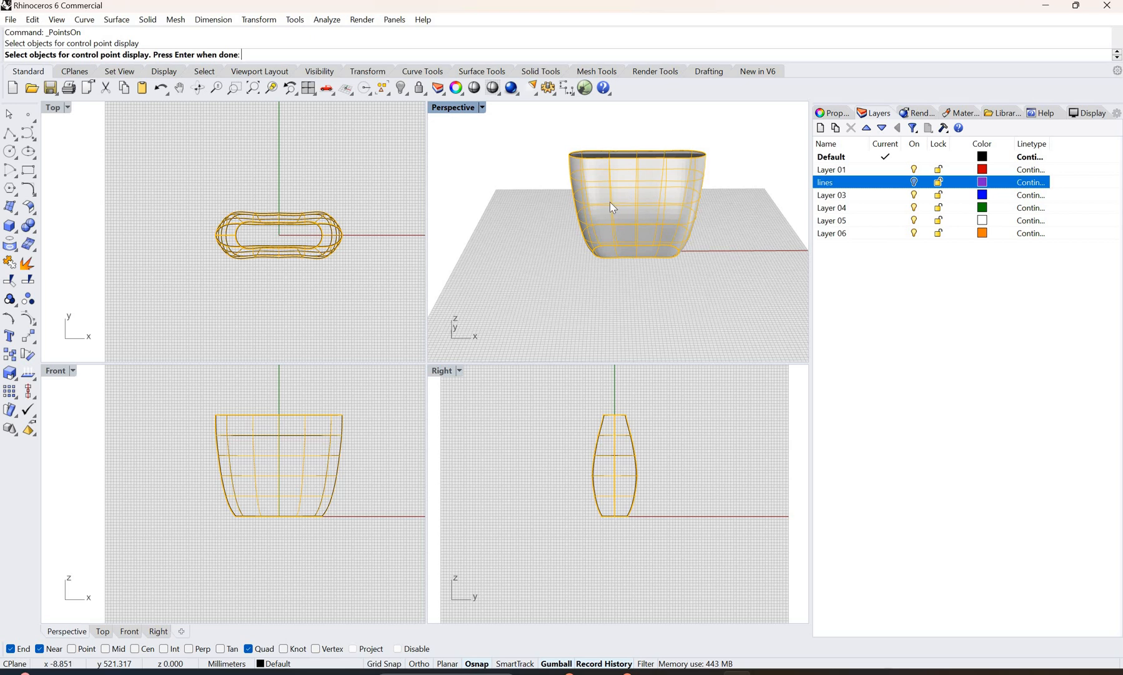
key("Return")
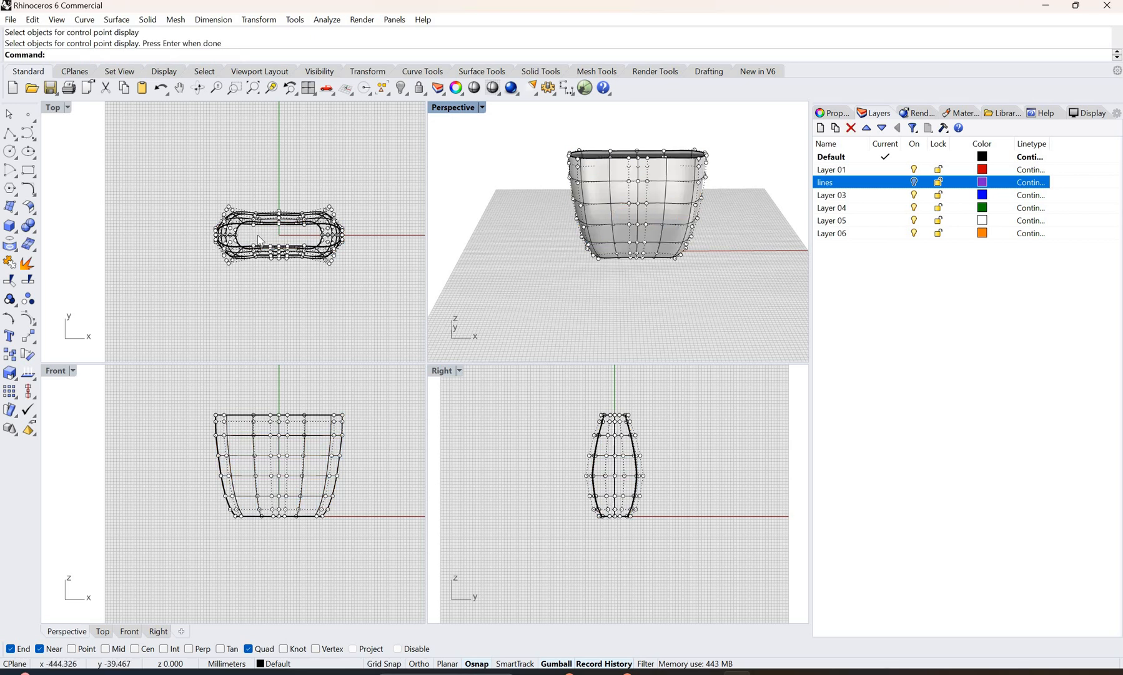
Step: In the Top view, select the centre control points at both narrow ends and scale them slightly inward along X
scroll(259, 237, "up", 2)
scroll(298, 228, "up", 4)
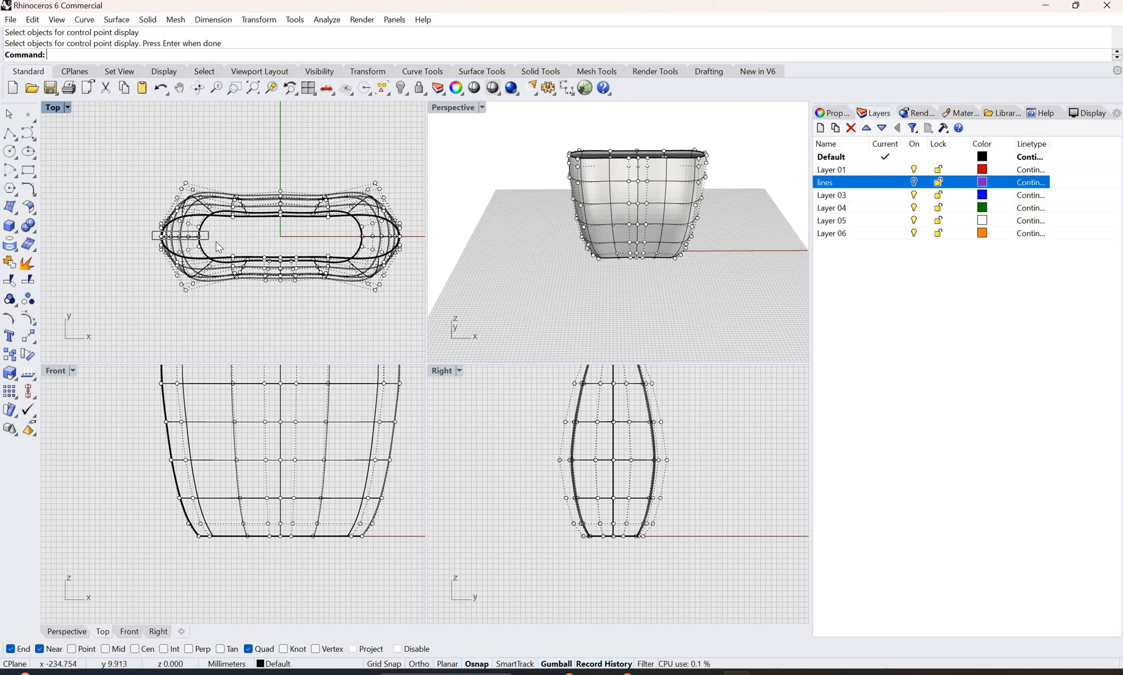
left_click_drag(216, 241, 217, 242)
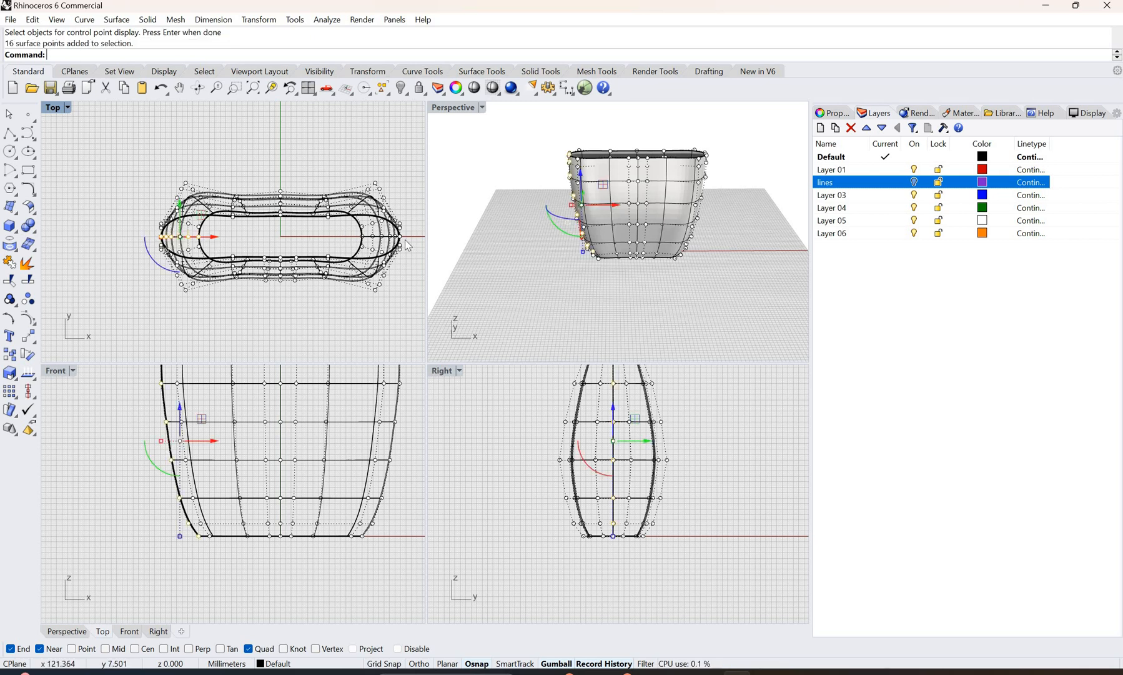
left_click_drag(346, 230, 408, 241, "shift")
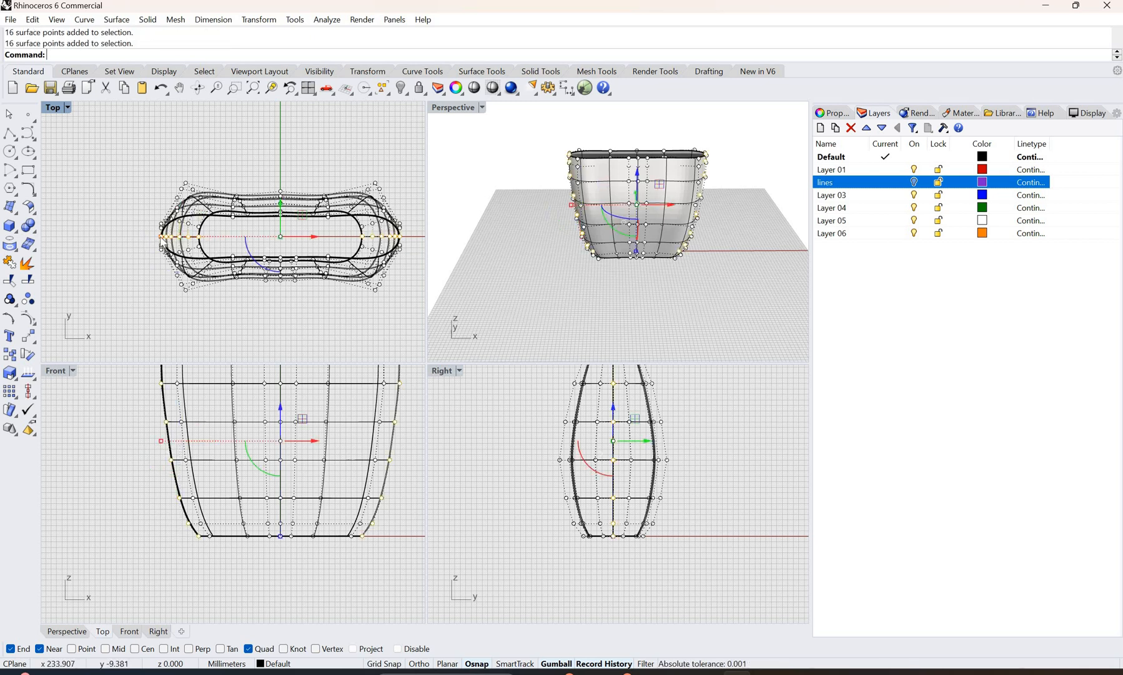
left_click_drag(161, 236, 165, 236)
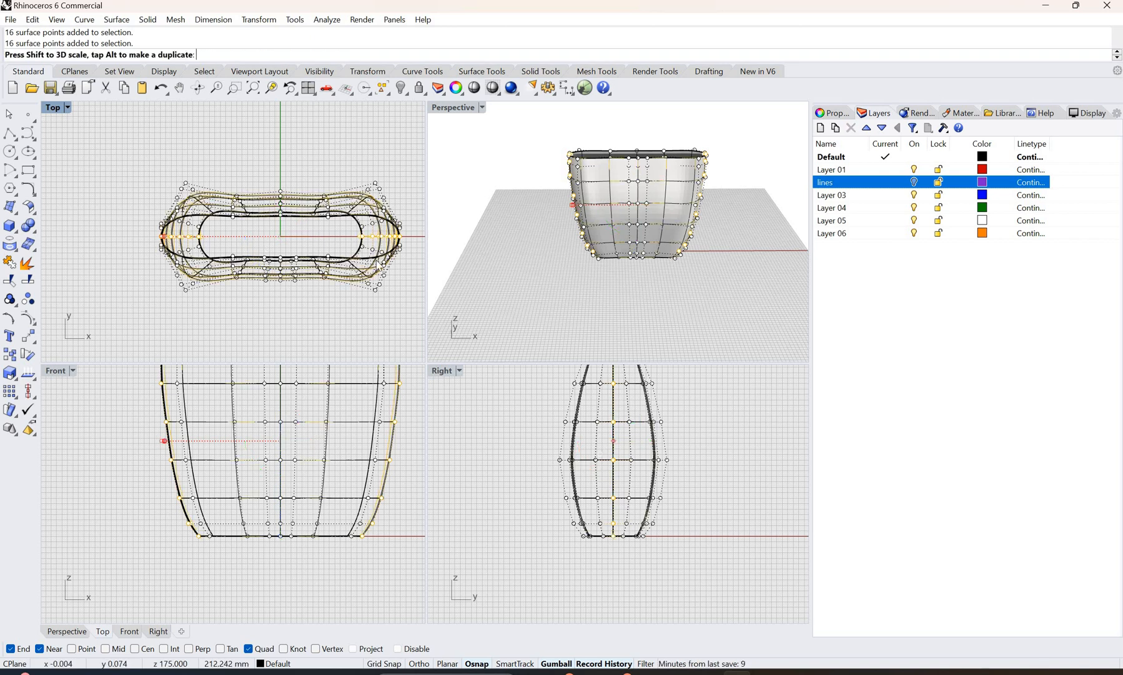
left_click_drag(421, 225, 421, 225)
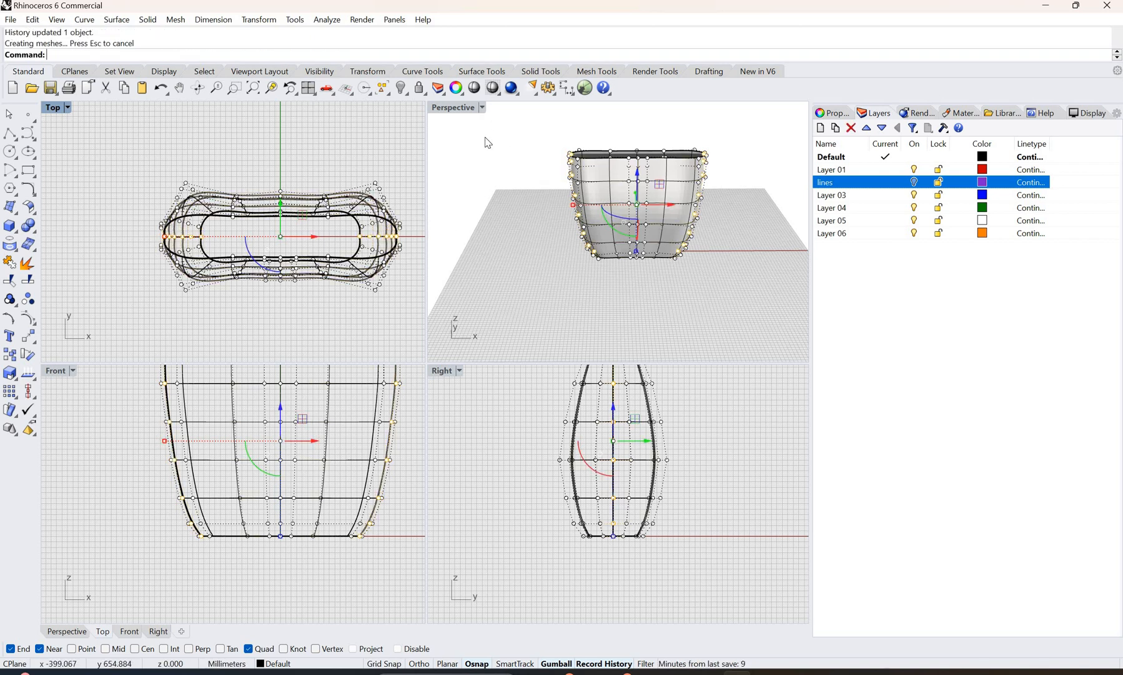
Step: Display the Perspective view as Rendered, deselect and turn off the control points, and inspect the crease at the bag's narrow end
left_click(482, 108)
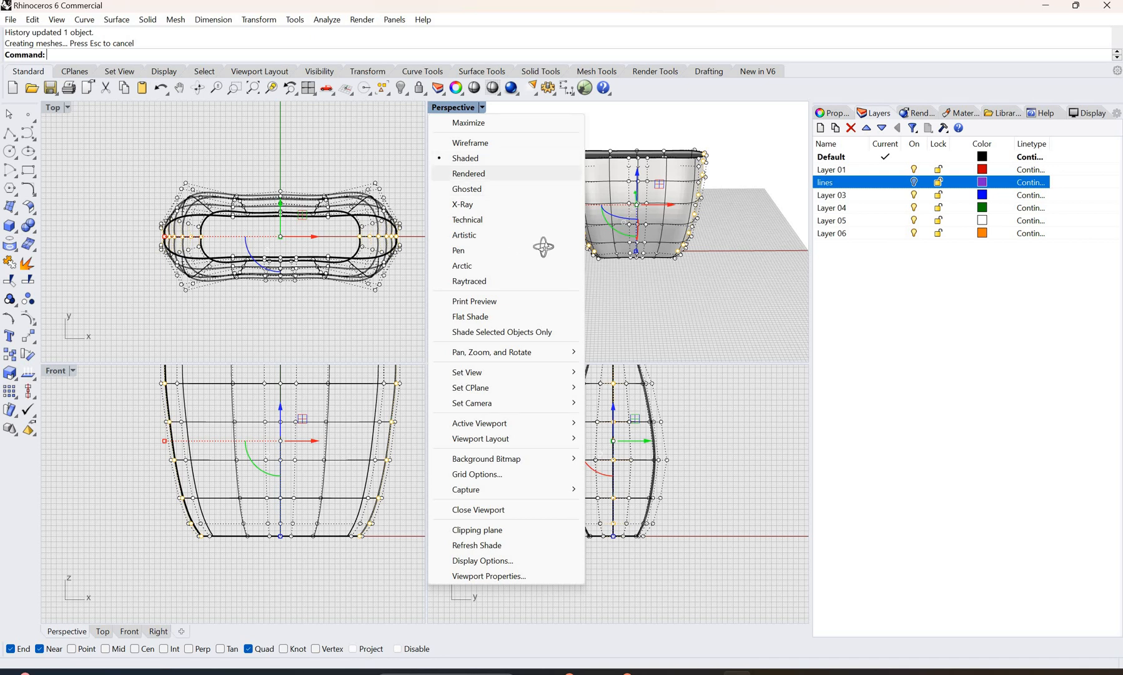
left_click(494, 172)
right_click_drag(602, 244, 678, 263)
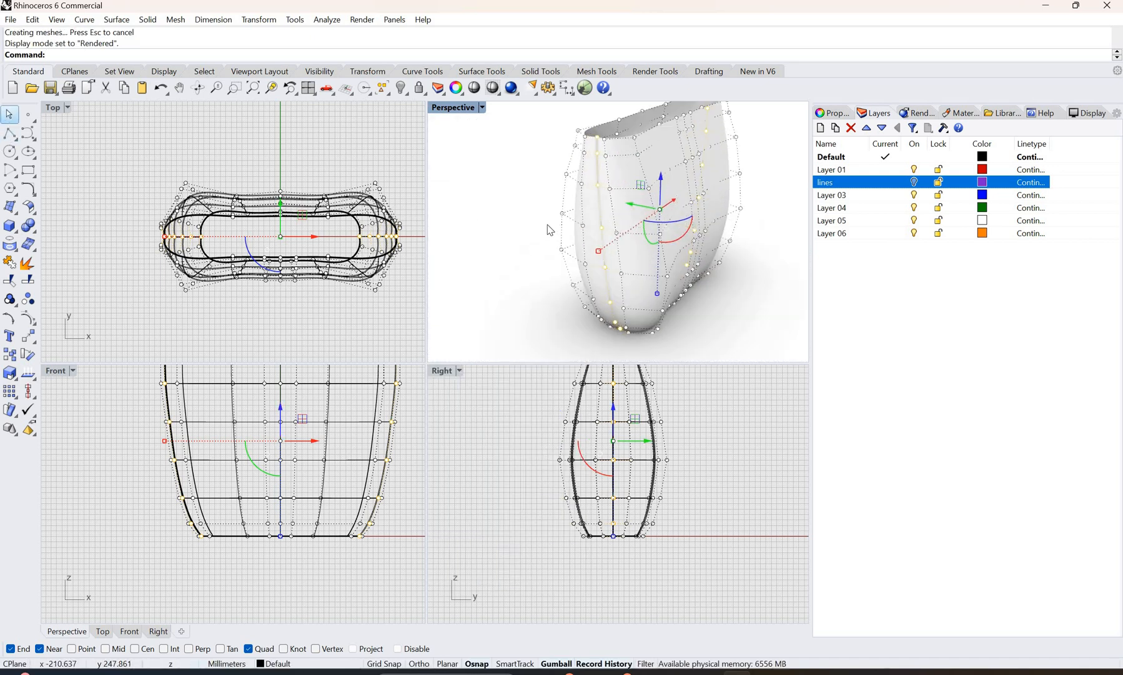
key("Escape")
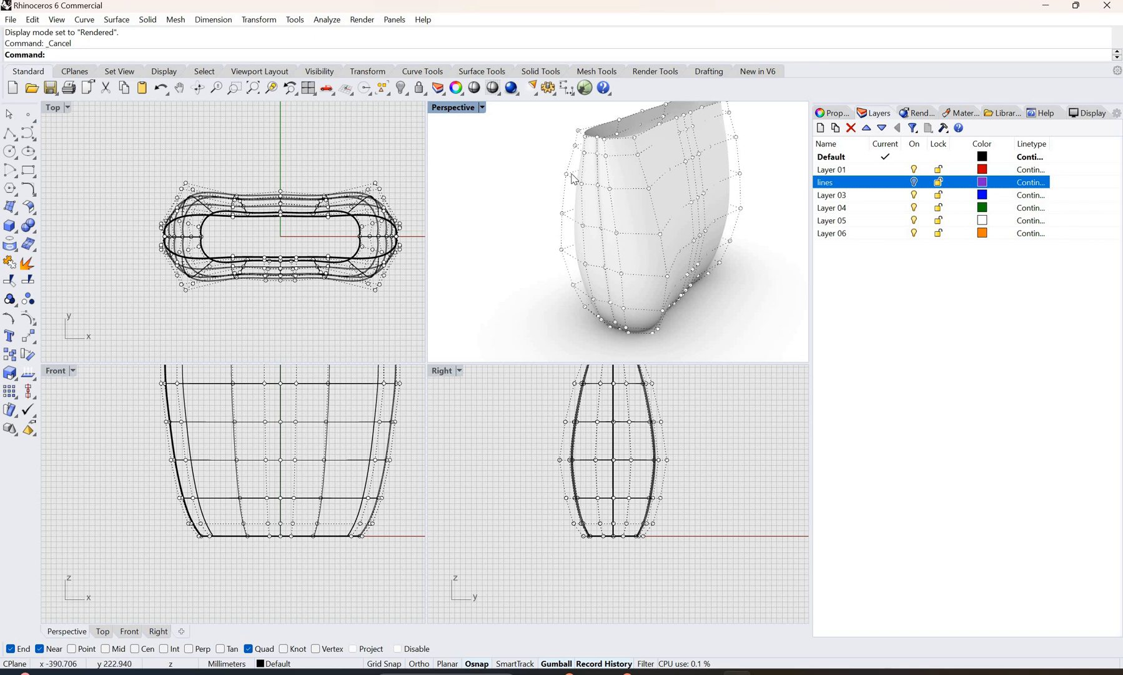
key("Escape")
right_click_drag(514, 213, 488, 219)
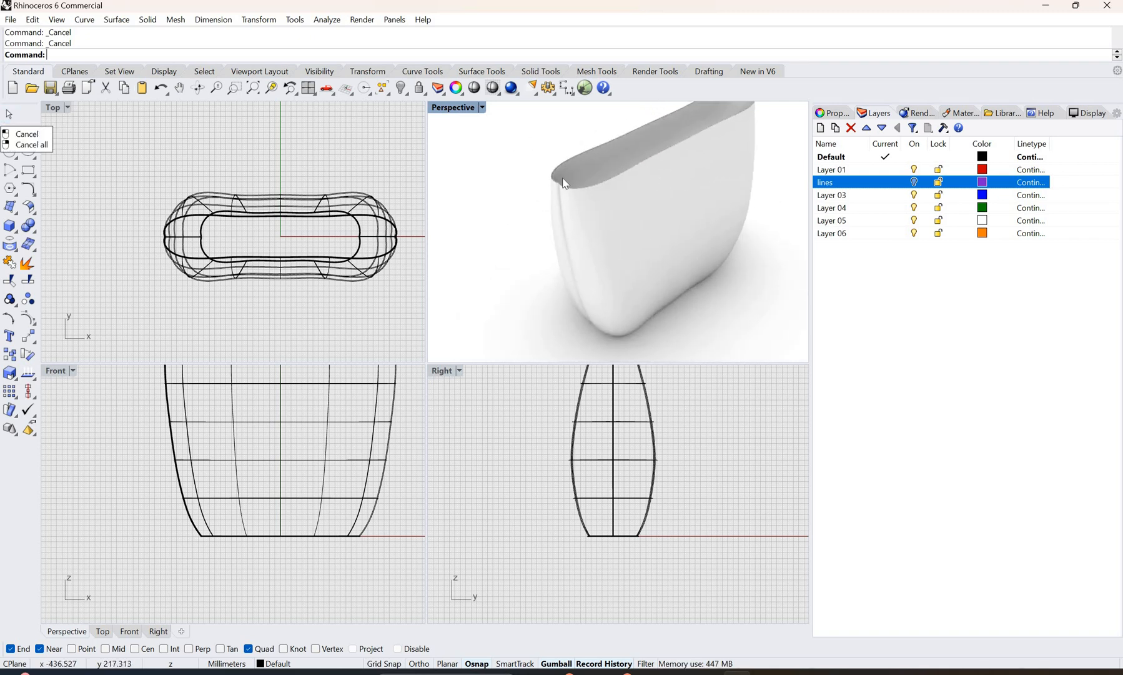
scroll(553, 203, "up", 3)
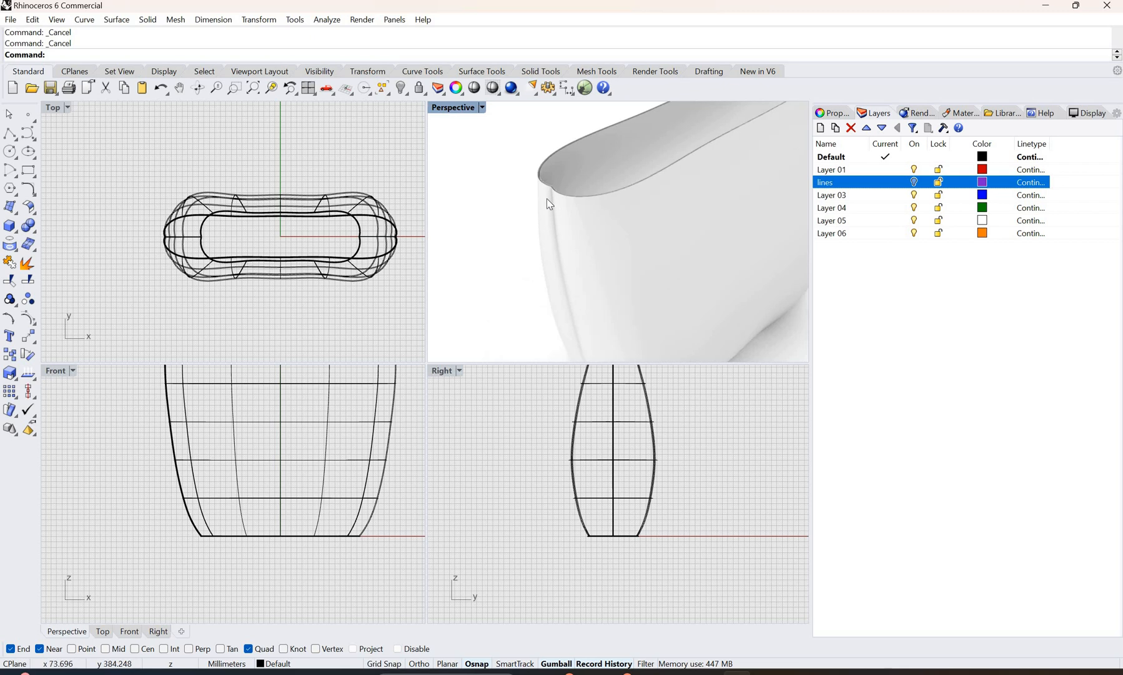
Step: Return the Perspective view to Shaded display and examine the vertical seam inside the bag's narrow end
left_click(482, 107)
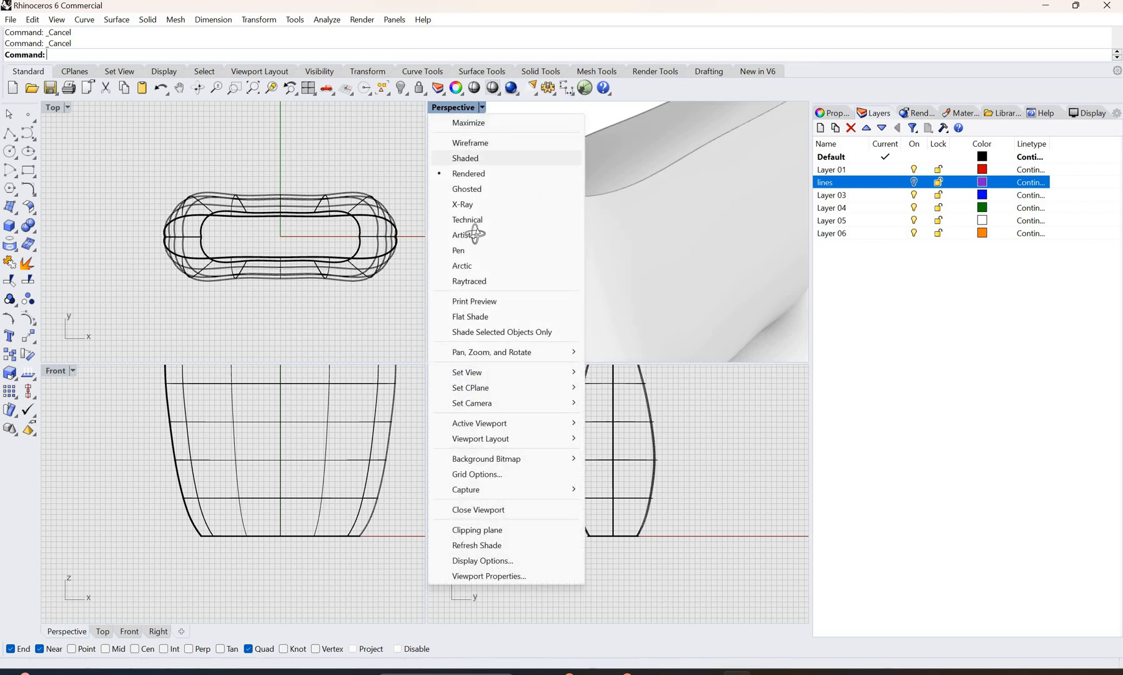
left_click(462, 142)
right_click_drag(471, 238, 500, 181)
scroll(500, 181, "down", 8)
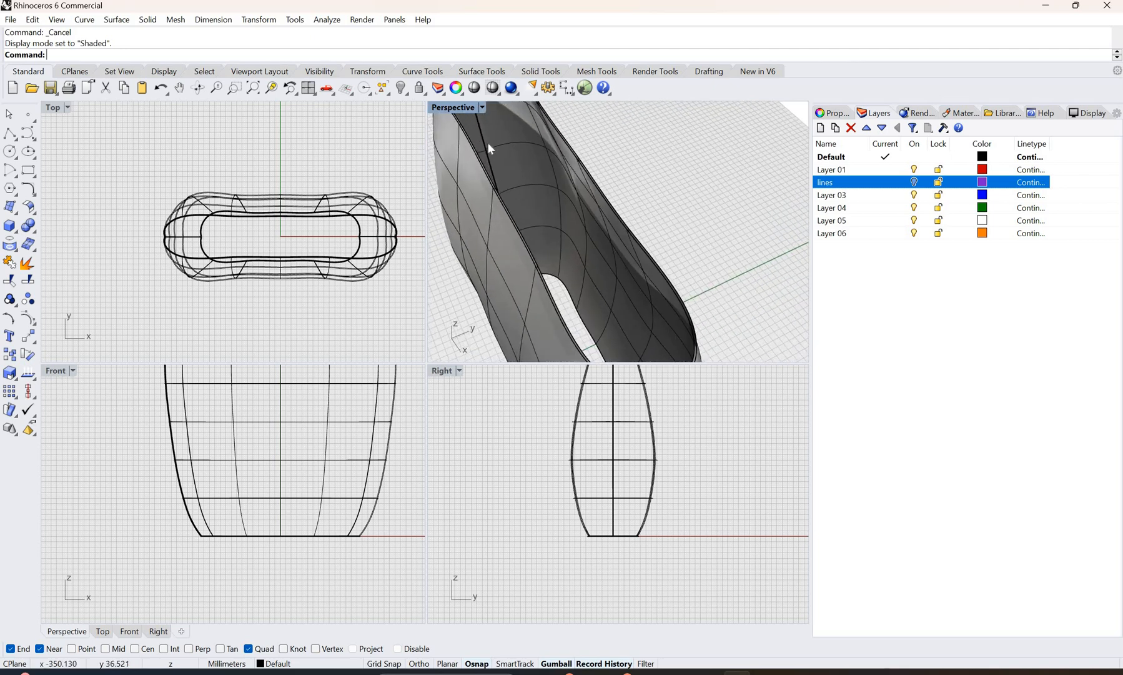
scroll(498, 170, "up", 10)
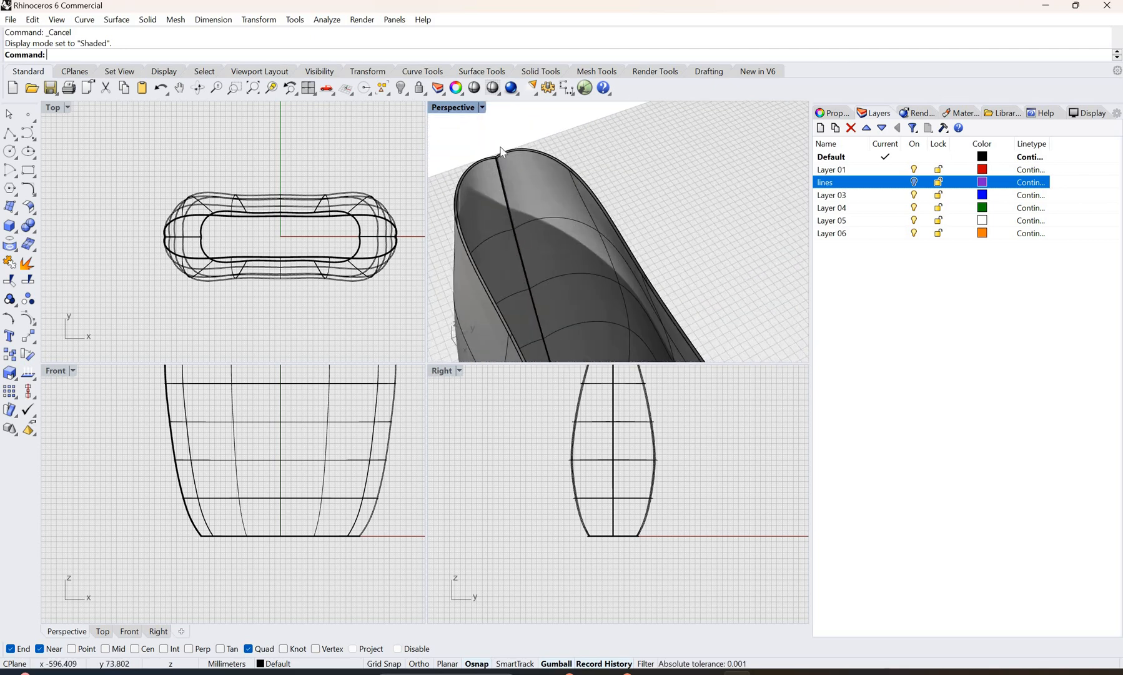
scroll(493, 140, "up", 3)
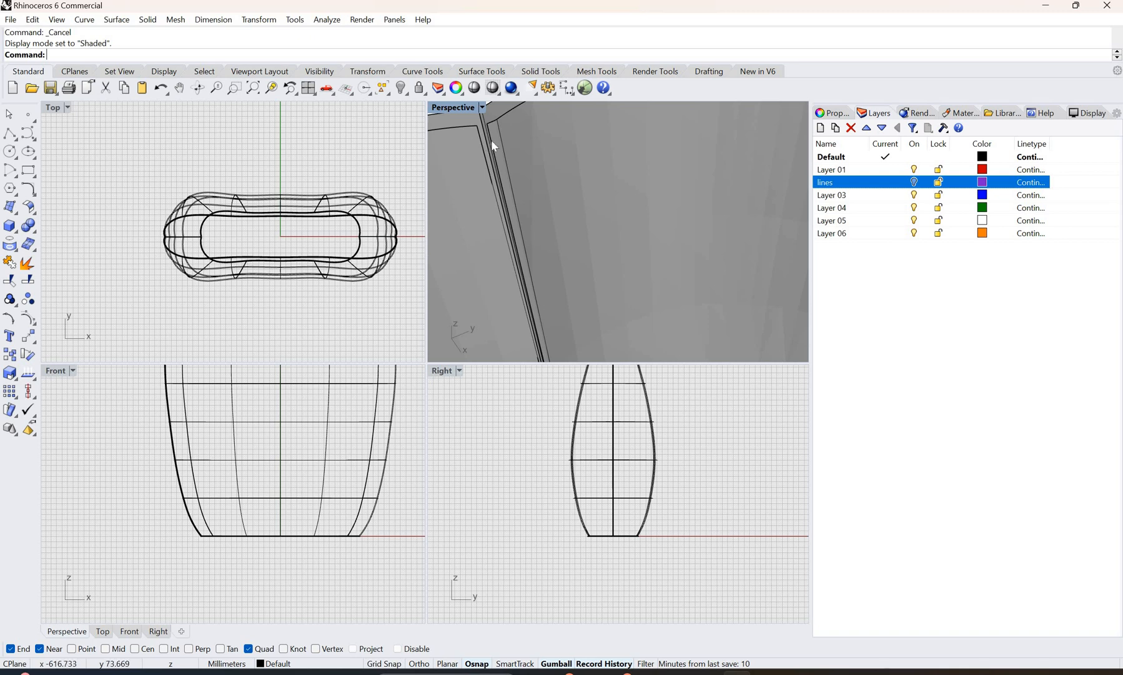
Step: Blend a surface between the two vertical seam edges inside the bag, with Position continuity on both edges and linked bulge values of 1.028
left_click(33, 211)
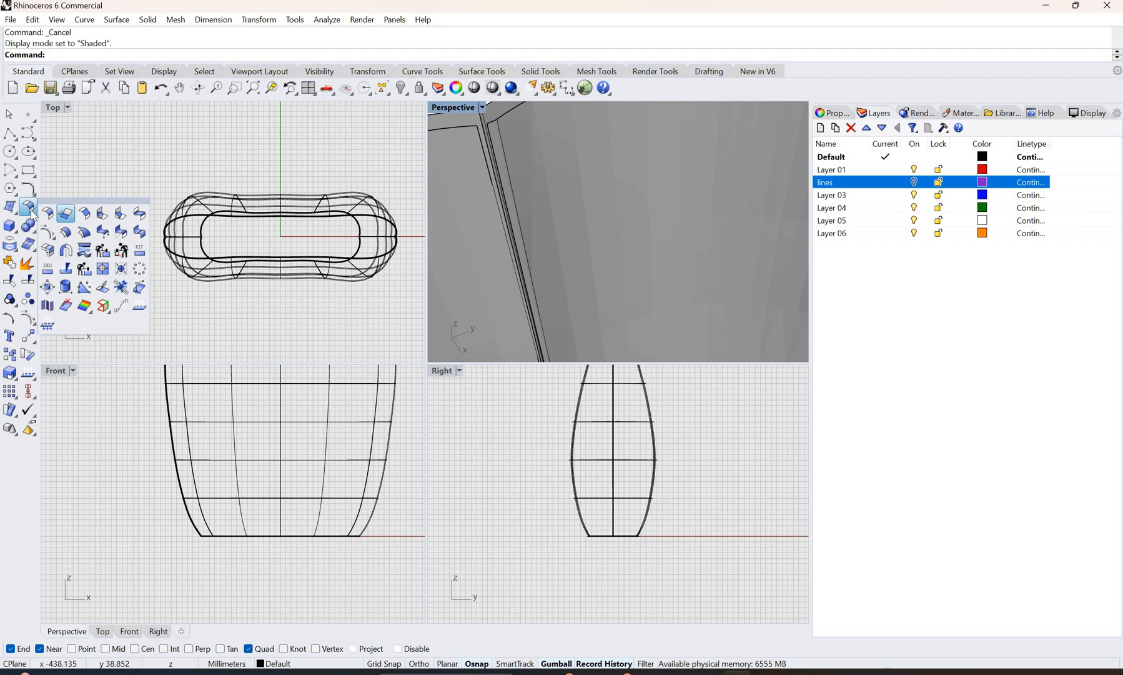
left_click(140, 213)
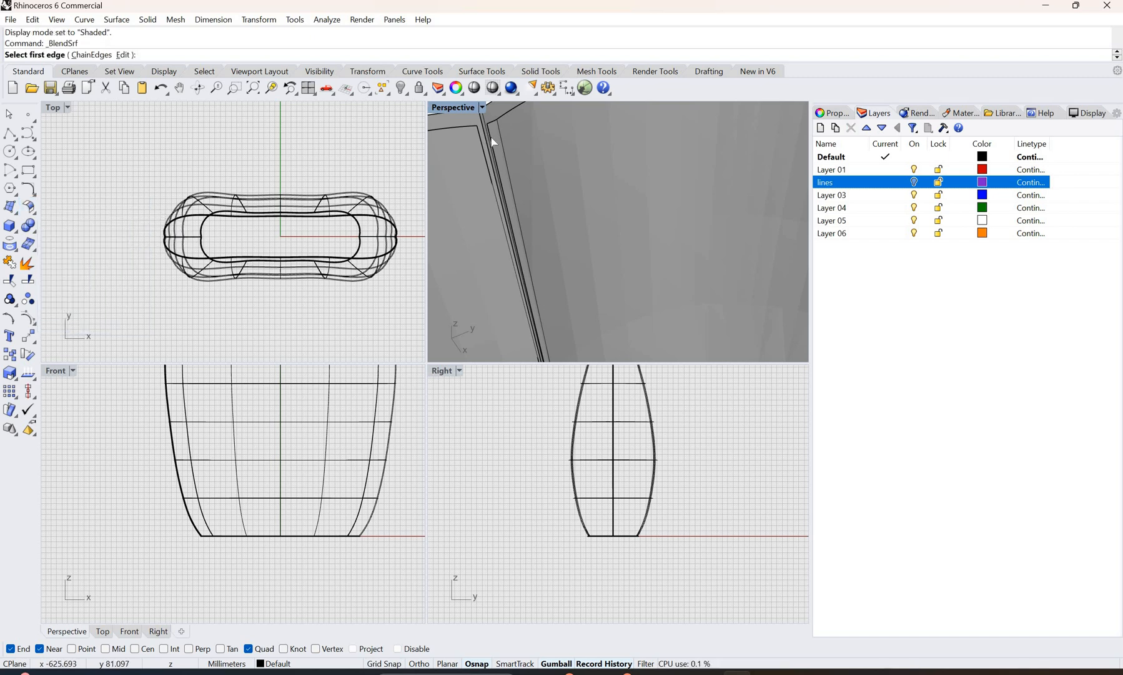
left_click(480, 143)
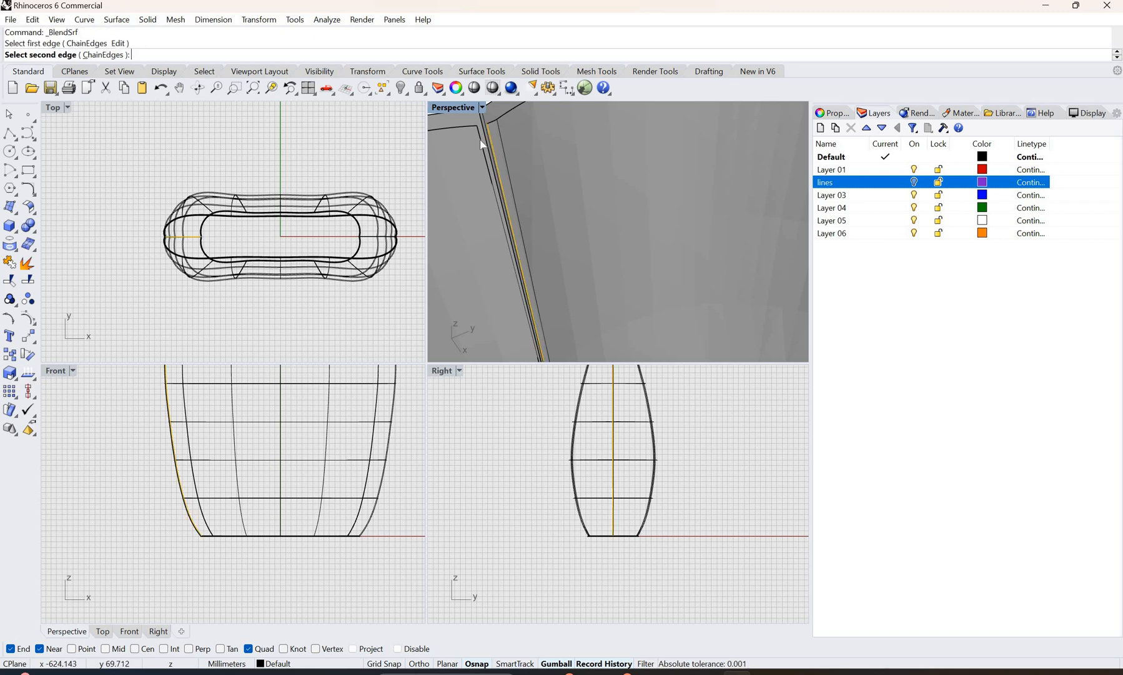
left_click(528, 312)
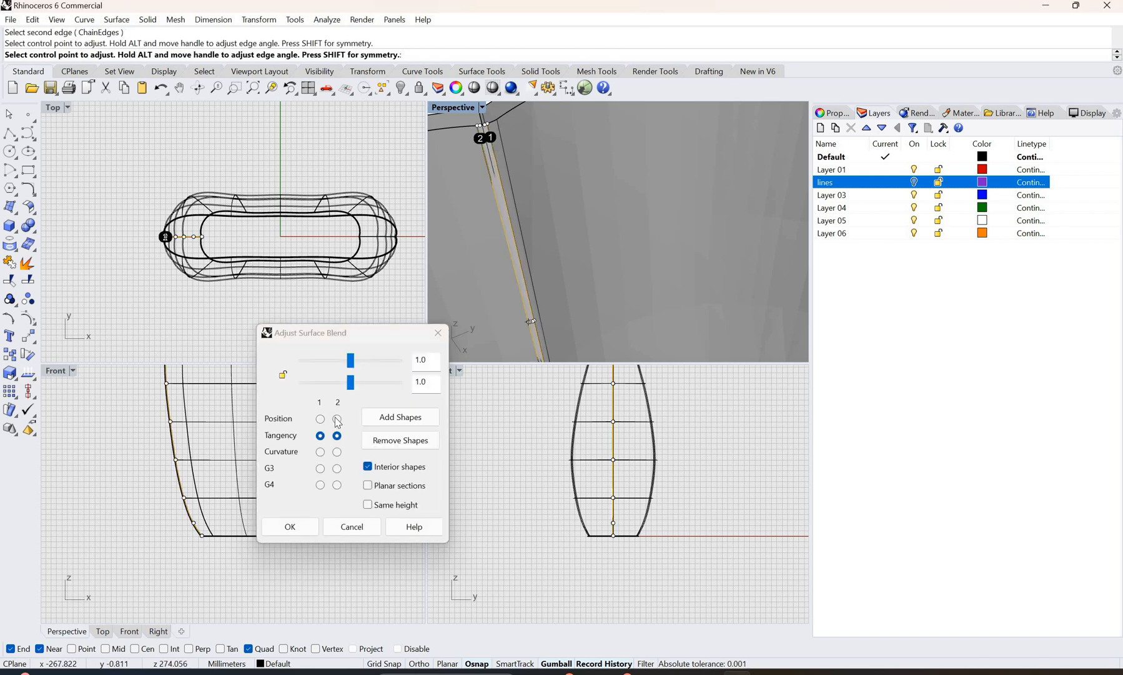
left_click(337, 418)
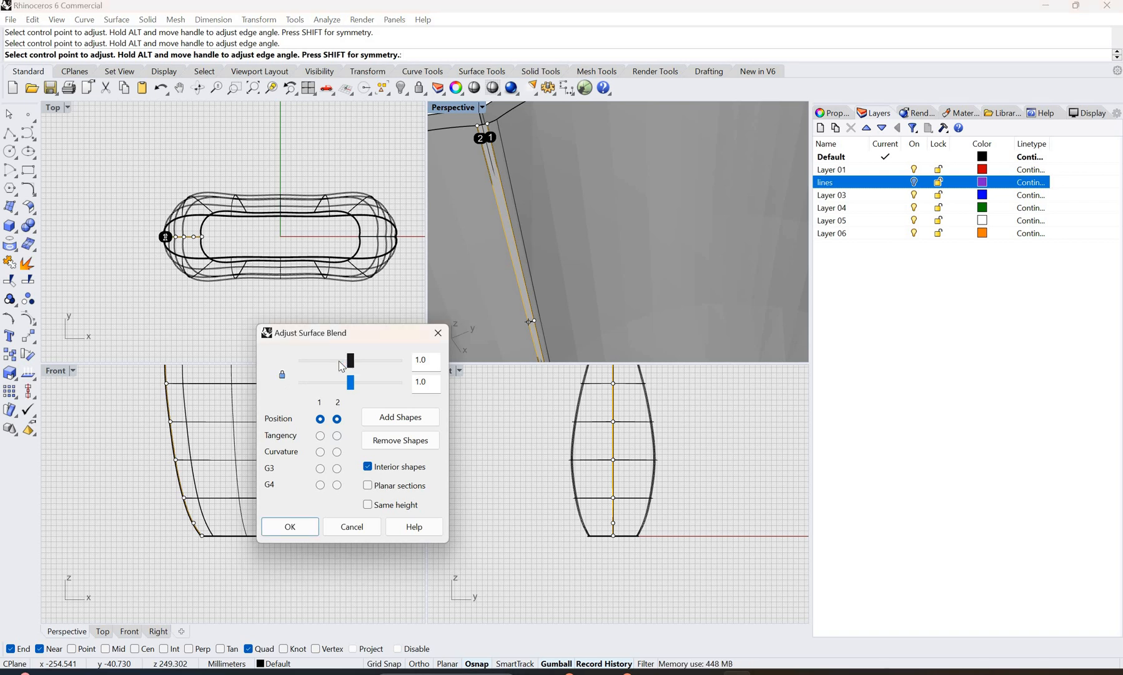
left_click_drag(350, 361, 352, 361)
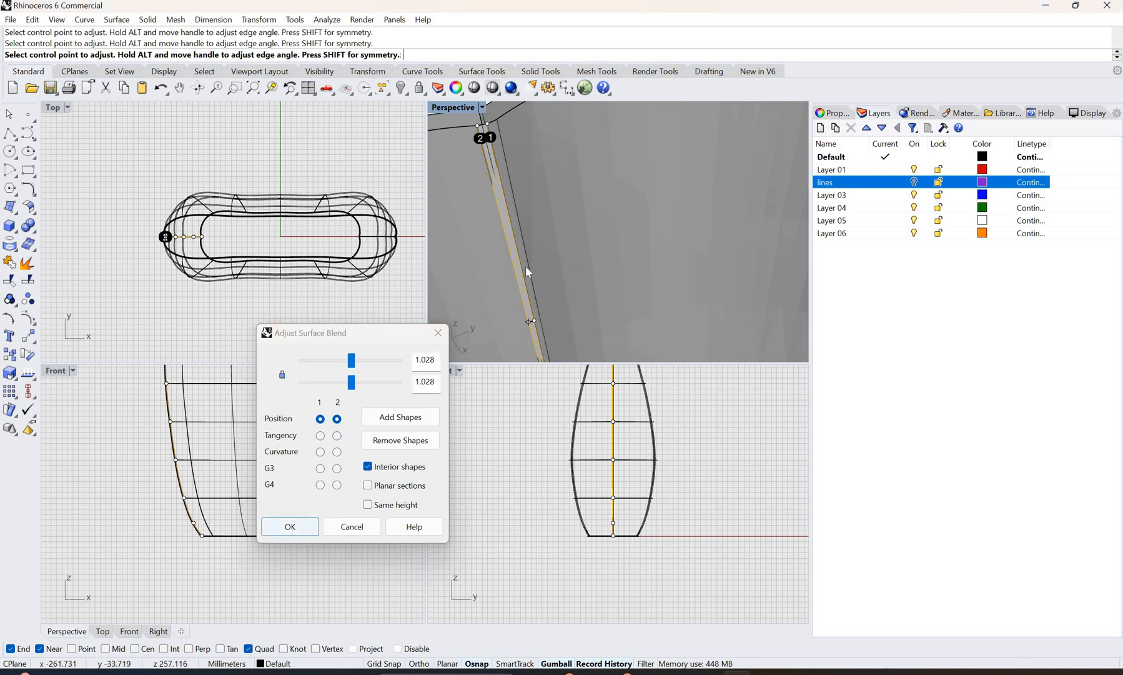
scroll(535, 270, "down", 3)
scroll(476, 165, "up", 4)
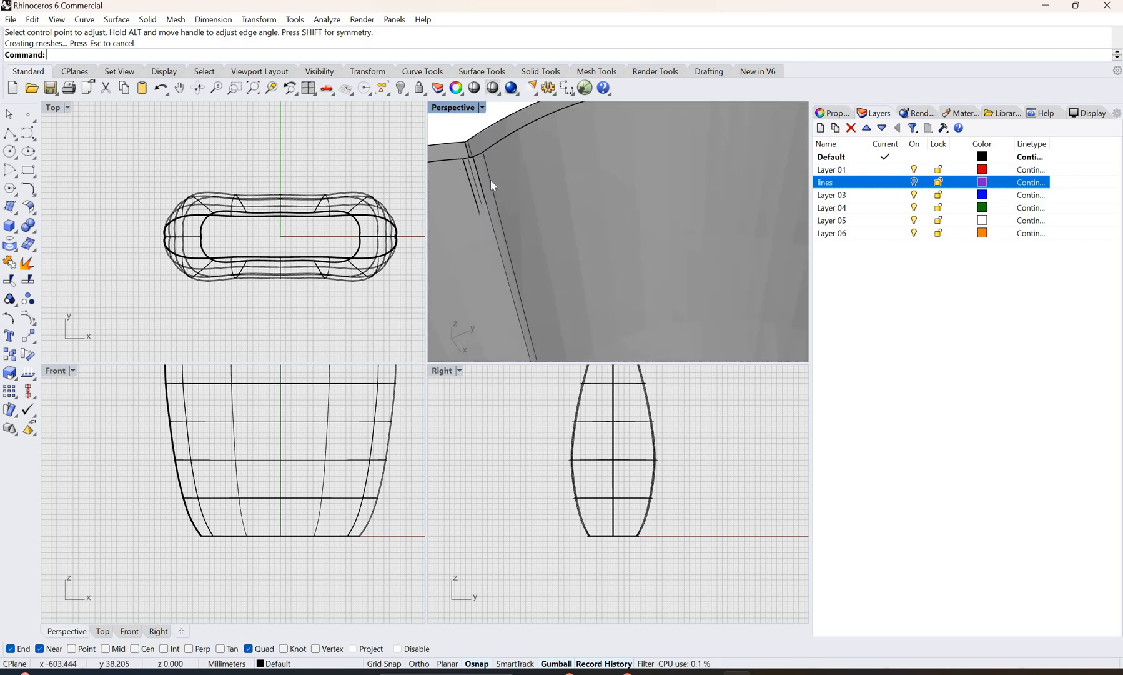
mouse_move(493, 183)
right_mouse_down()
mouse_move(611, 153)
mouse_move(633, 185)
mouse_move(749, 161)
mouse_move(584, 169)
right_mouse_up()
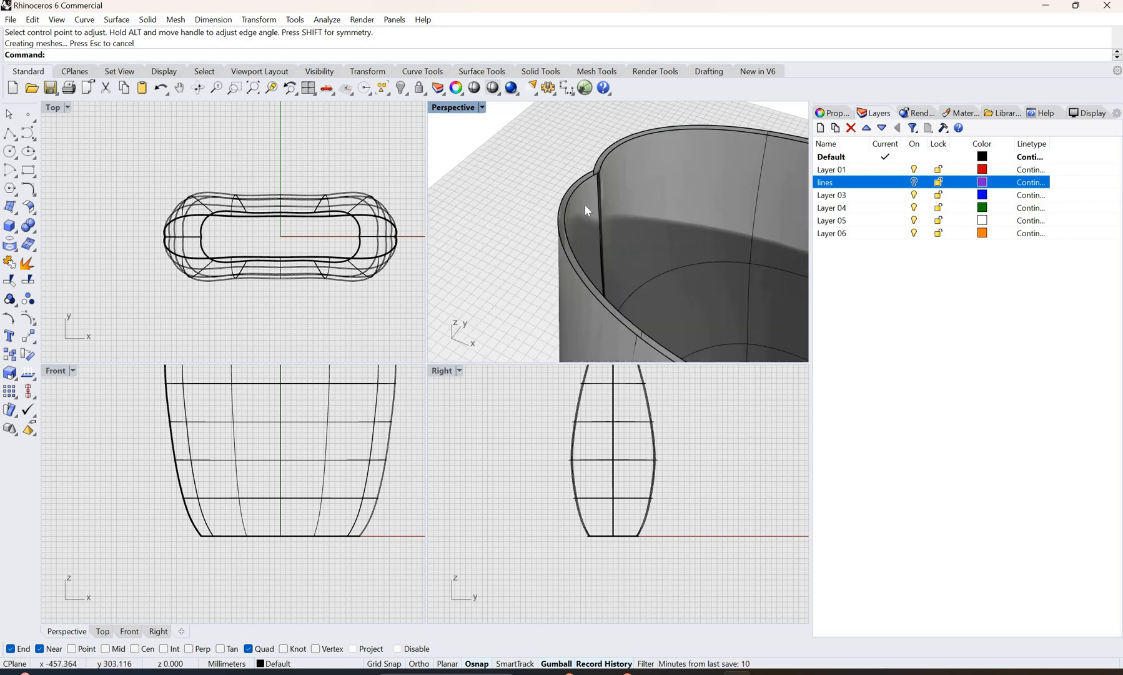
scroll(581, 201, "down", 3)
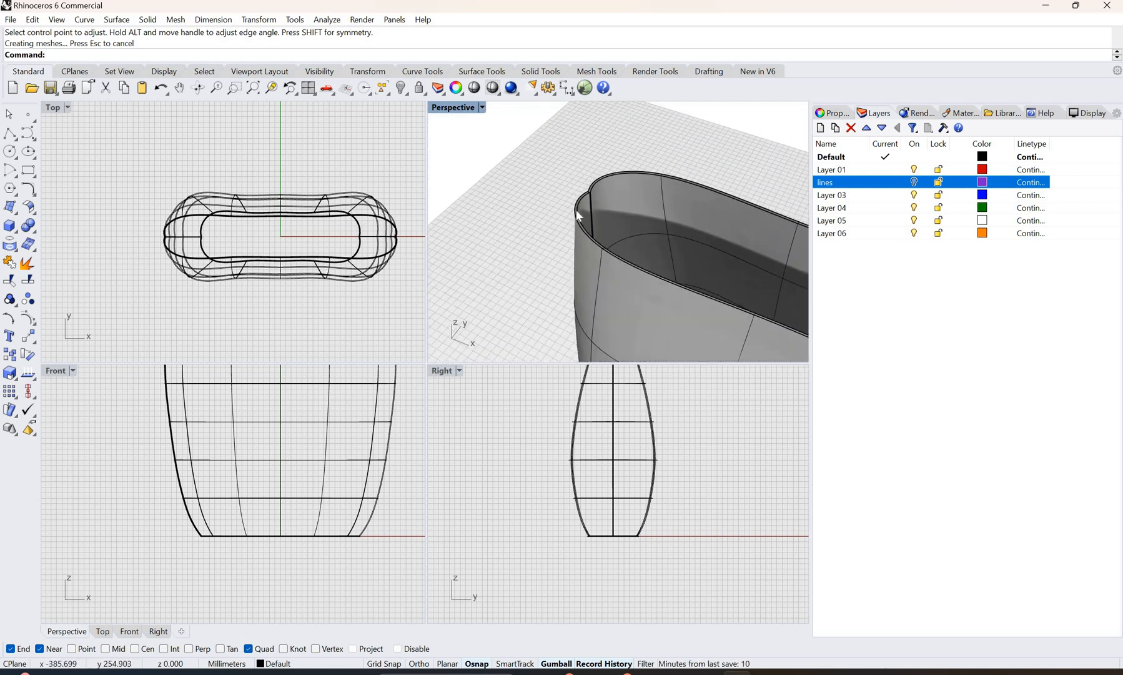
scroll(587, 203, "up", 3)
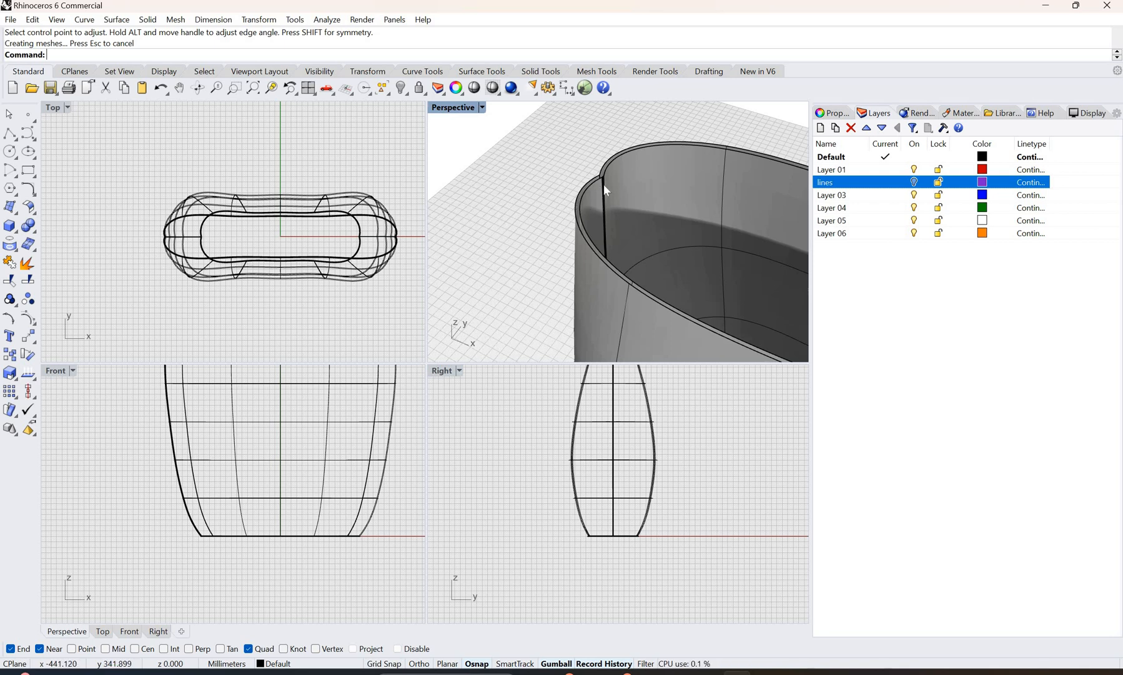
scroll(604, 184, "up", 2)
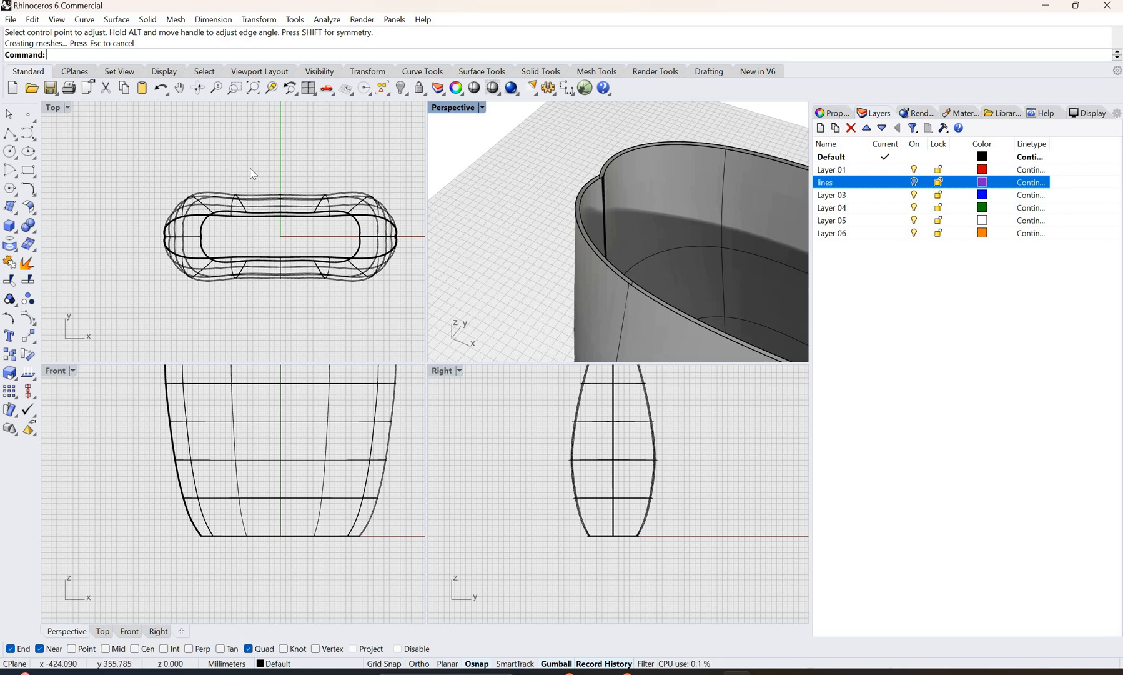
left_click(29, 208)
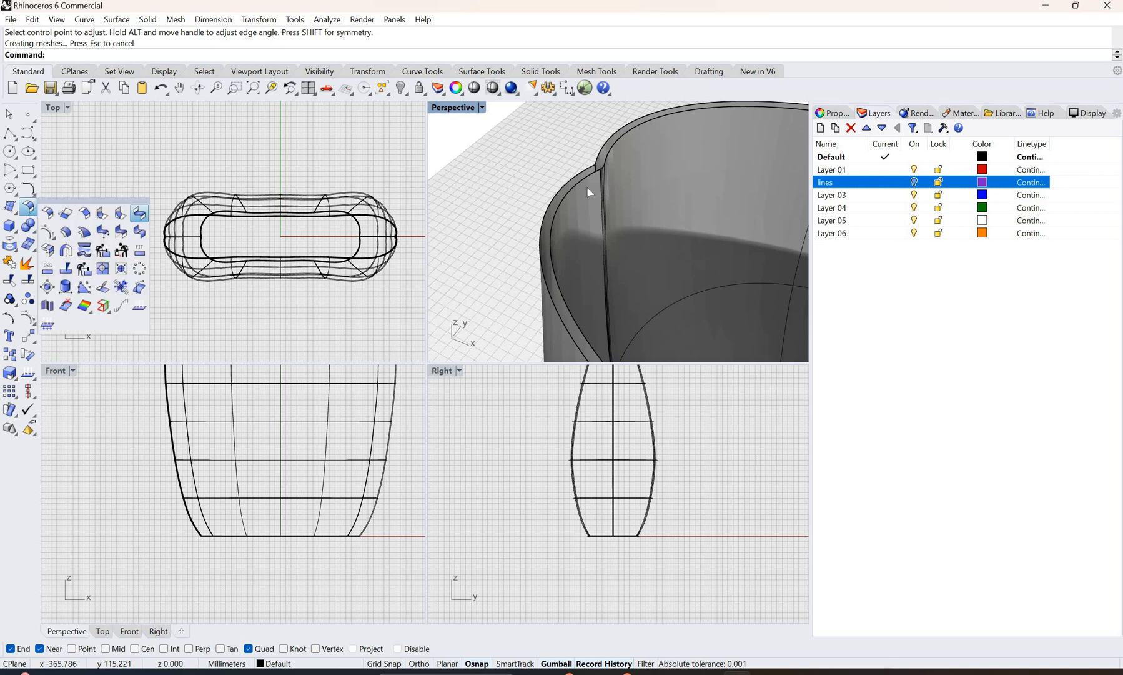
left_click(140, 213)
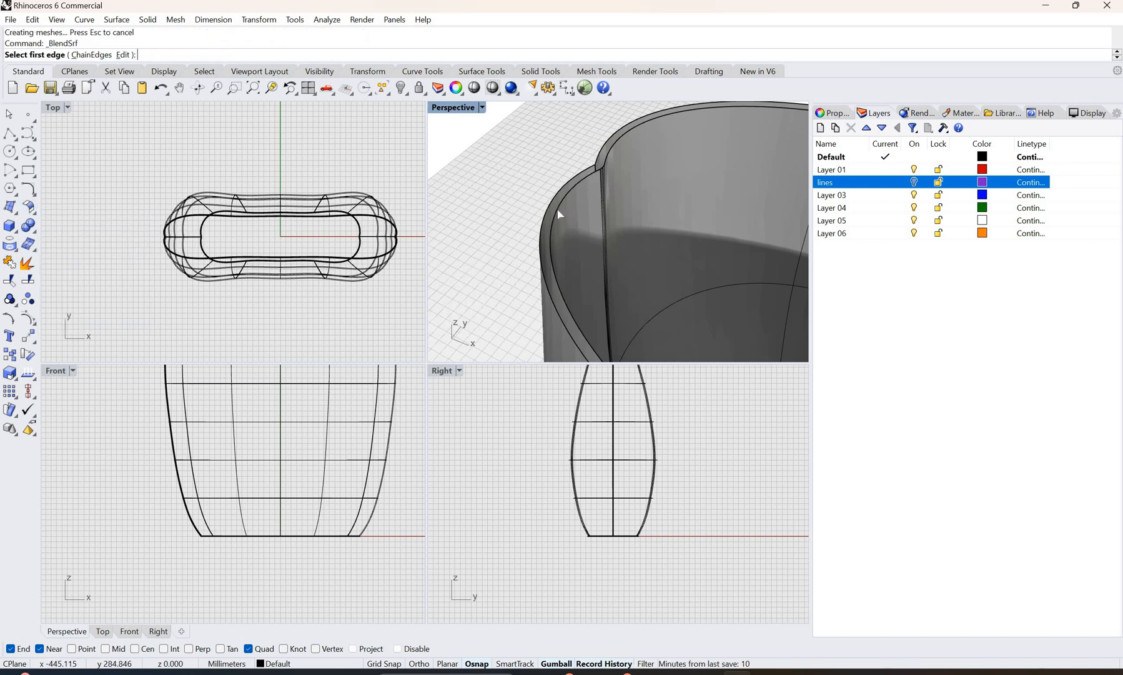
left_click(559, 215)
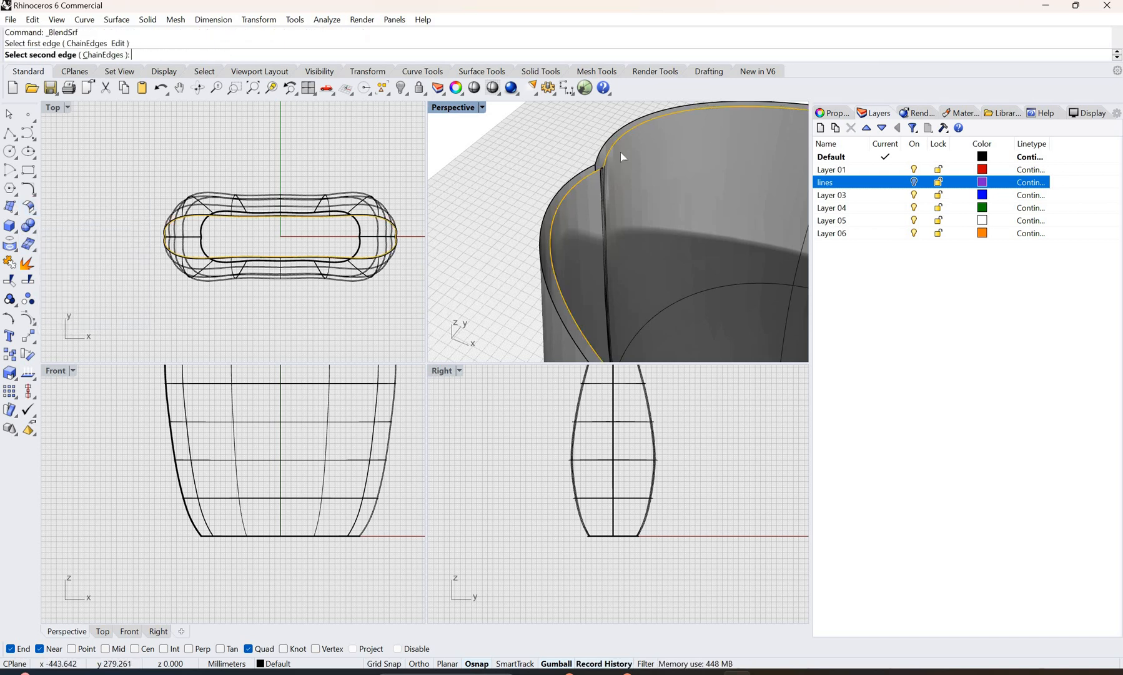
scroll(524, 230, "up", 4)
scroll(538, 241, "down", 3)
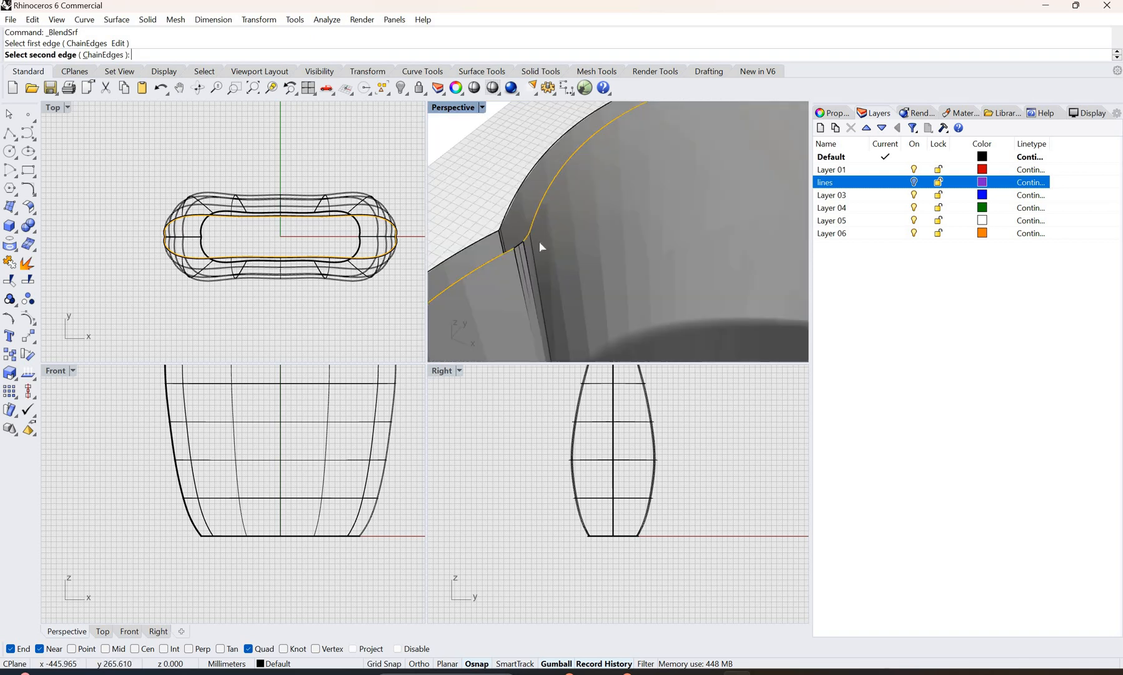
scroll(549, 254, "up", 4)
scroll(555, 266, "down", 3)
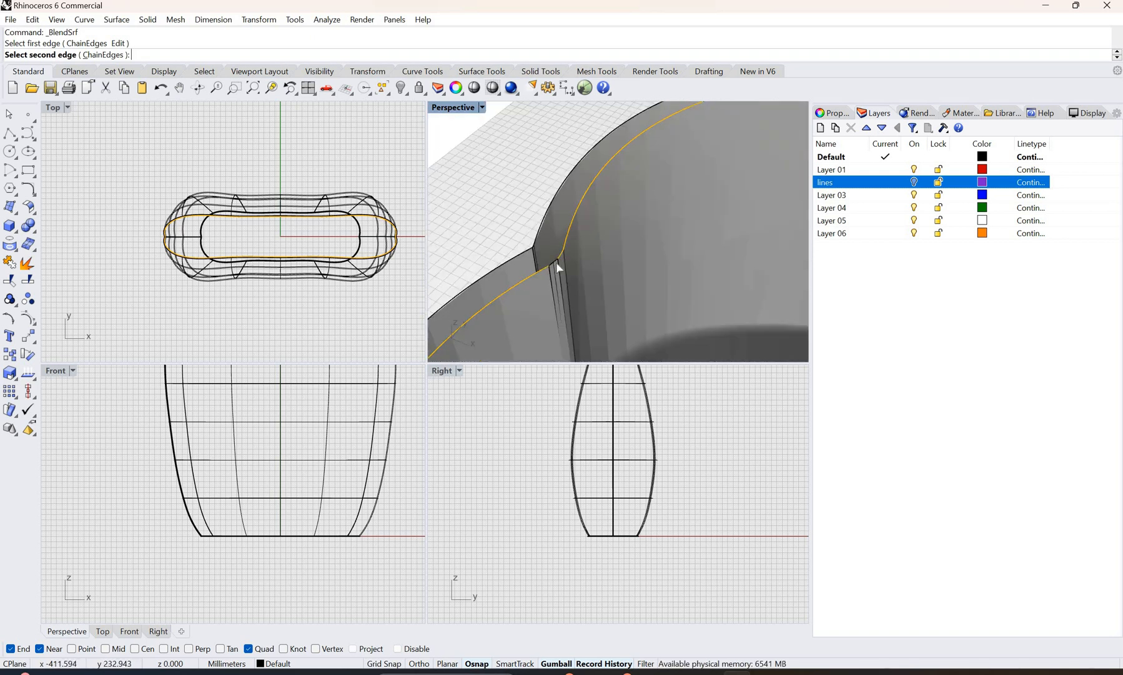
left_click(581, 275)
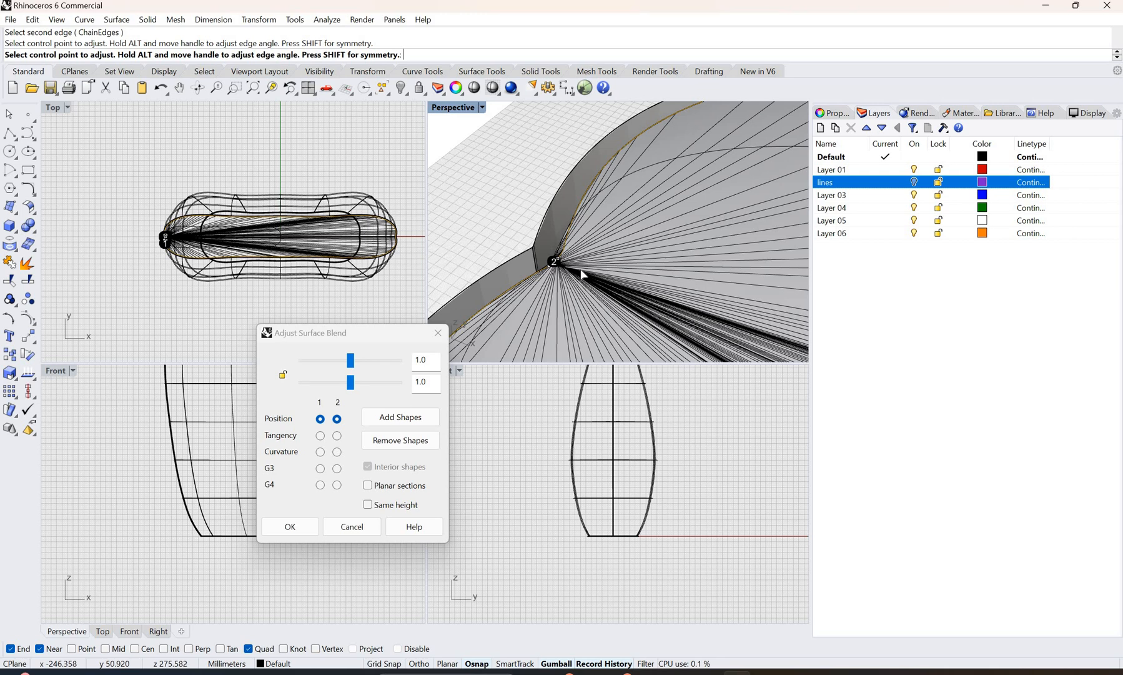
left_click(367, 526)
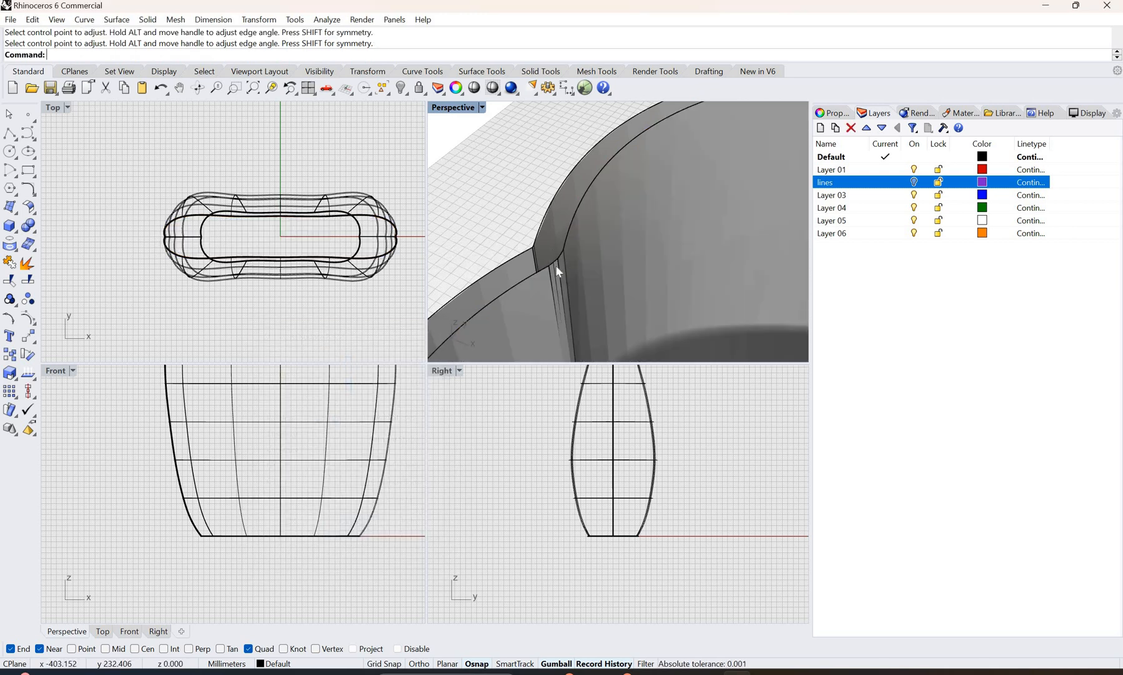
Step: Join the narrow vertical seam strip inside the bag with the inner wall surface and clear the selection
scroll(553, 263, "up", 2)
scroll(552, 263, "down", 2)
left_click(541, 258)
key("Escape")
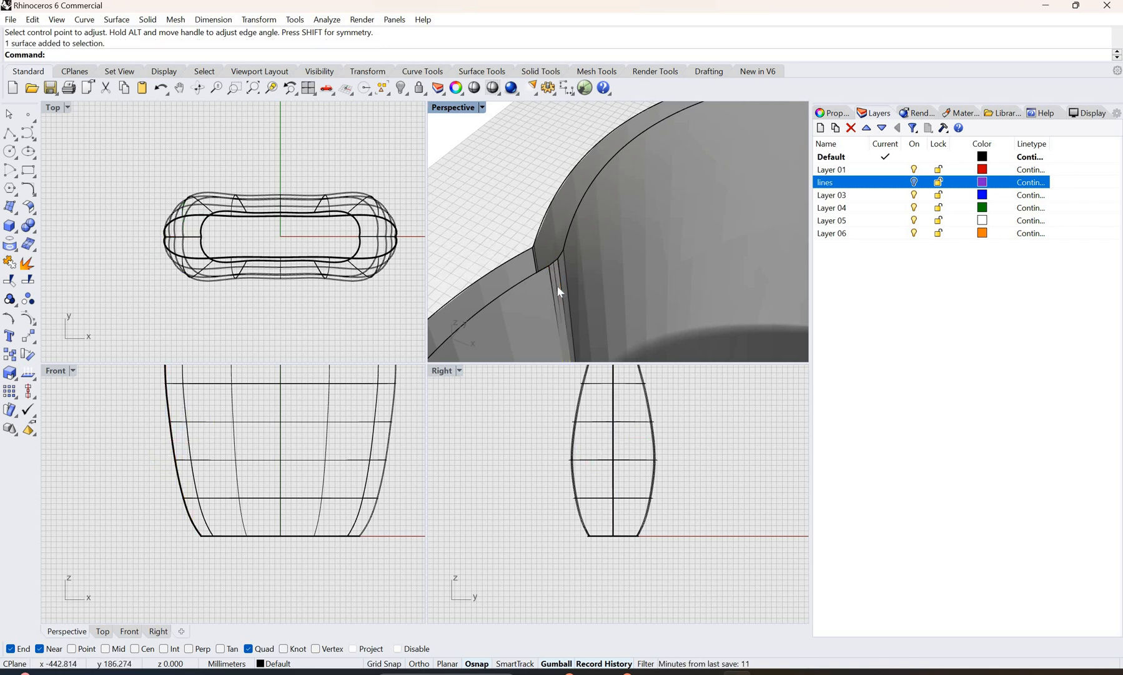
left_click(596, 317)
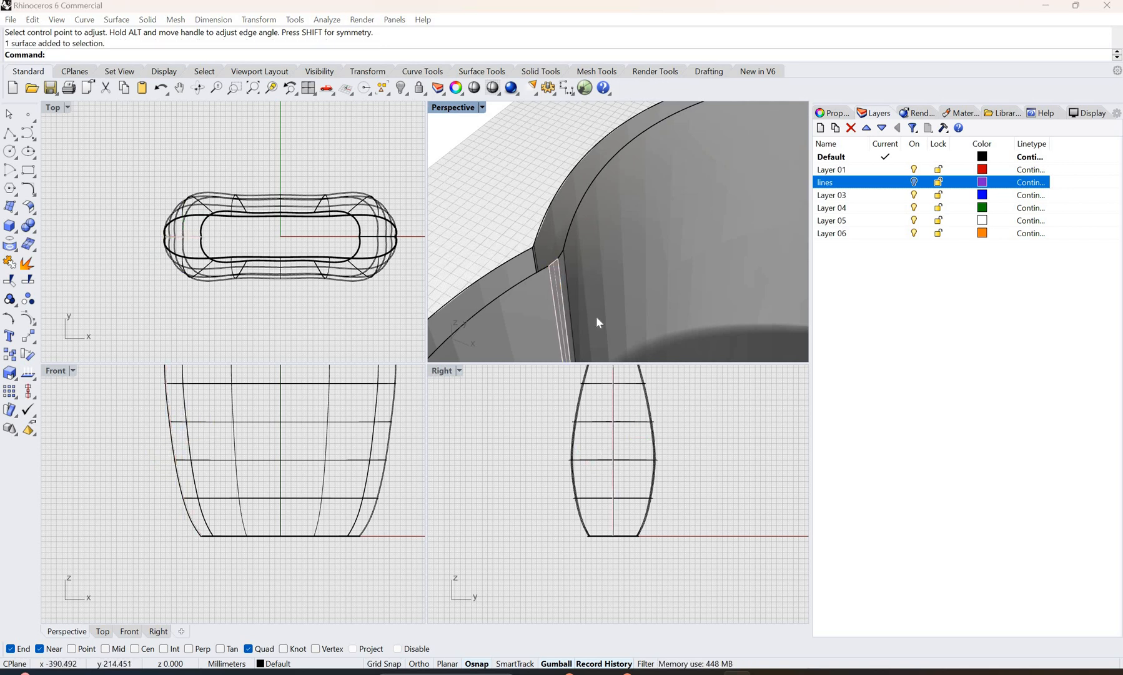
left_click(587, 245)
left_click(588, 244, "shift")
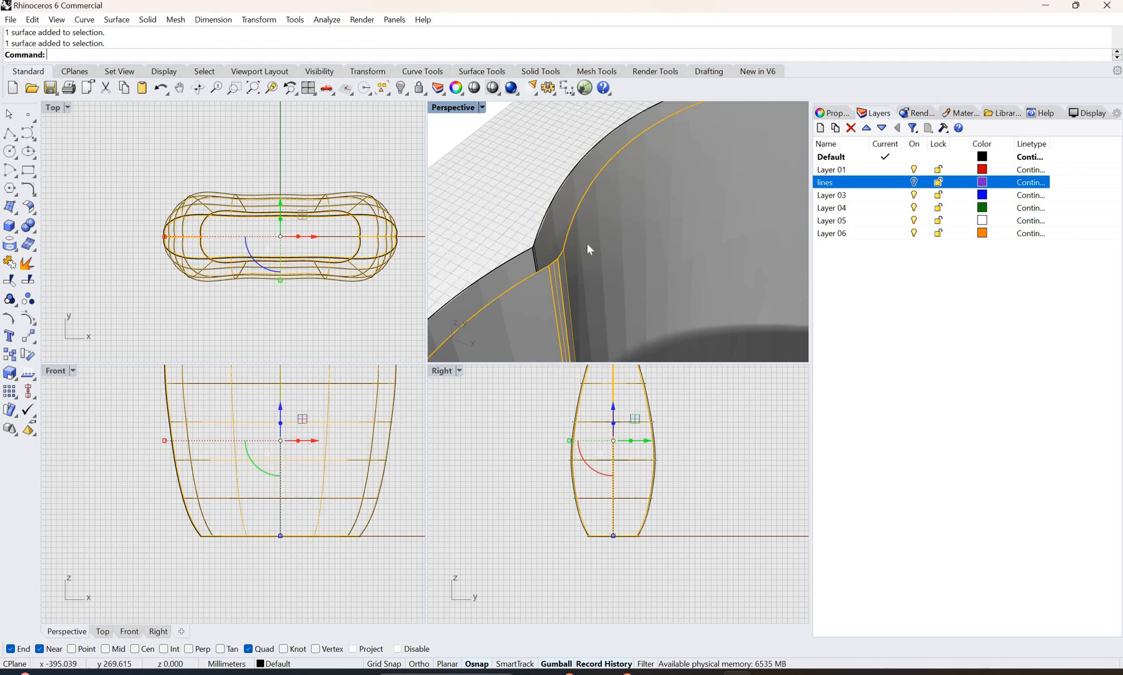
key("ctrl+j")
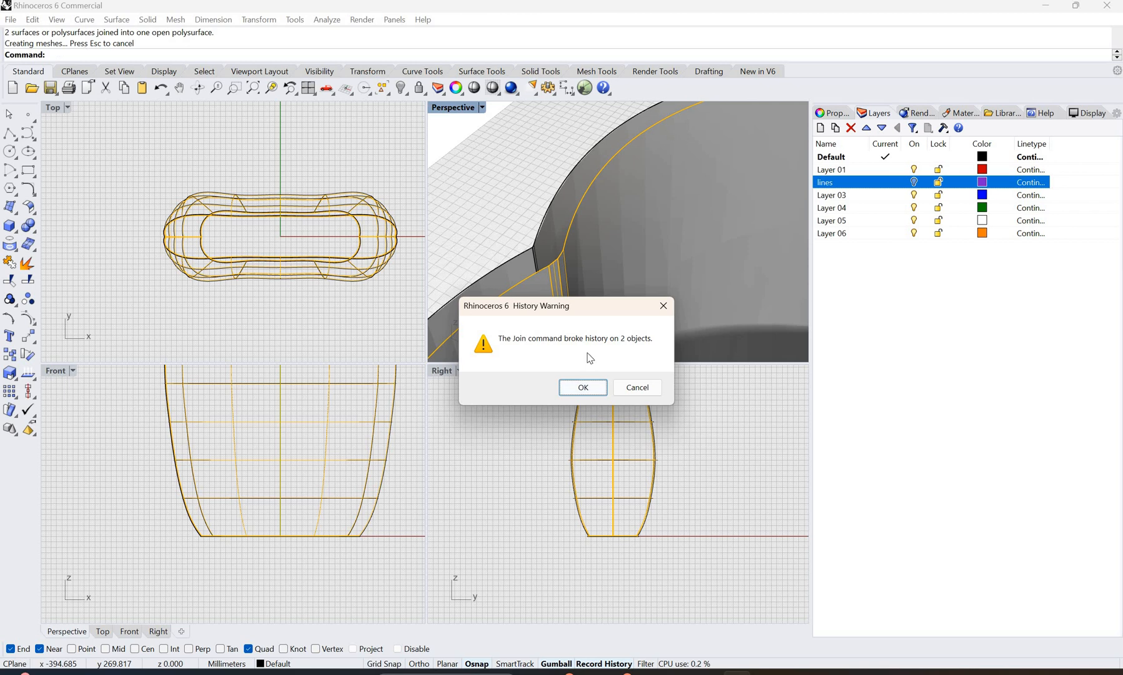
key("Return")
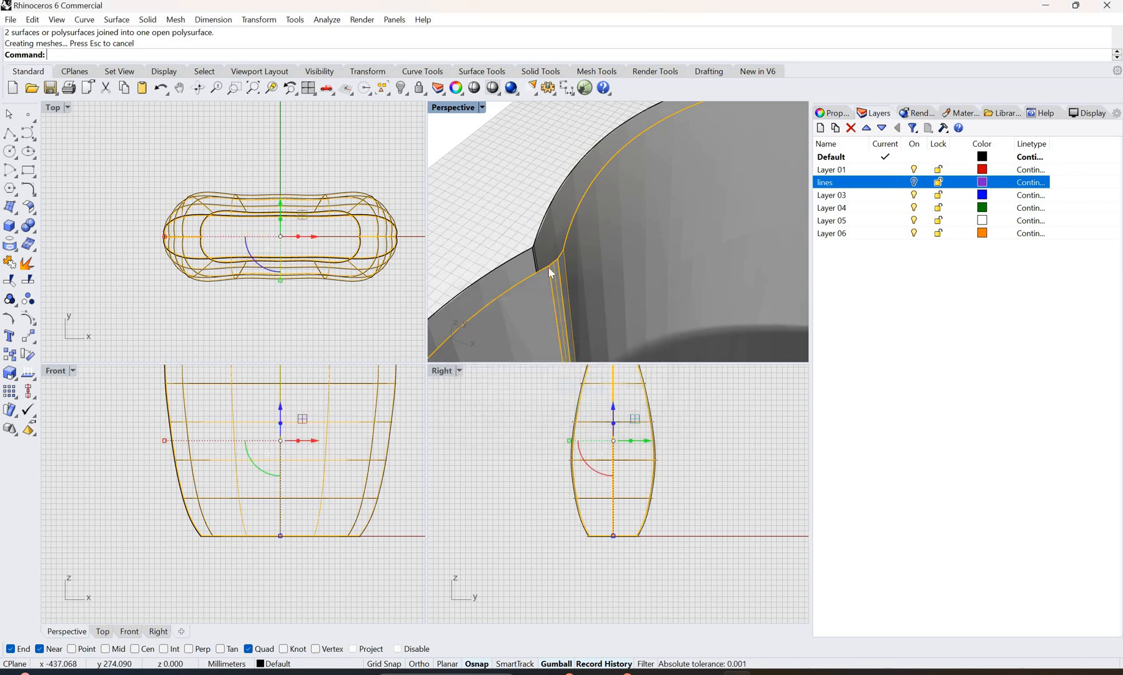
key("Escape")
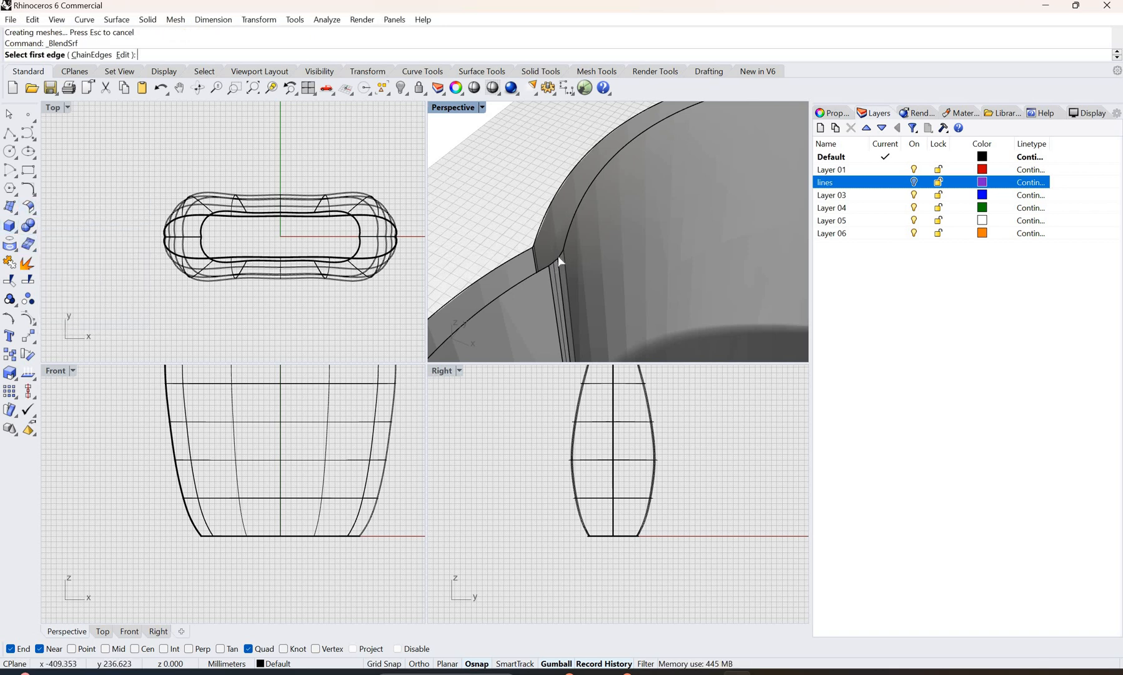
Step: Try a surface blend from the chained inner rim edges to the outer rim edge, accepting the proposed seam points
left_click(80, 55)
left_click(556, 265)
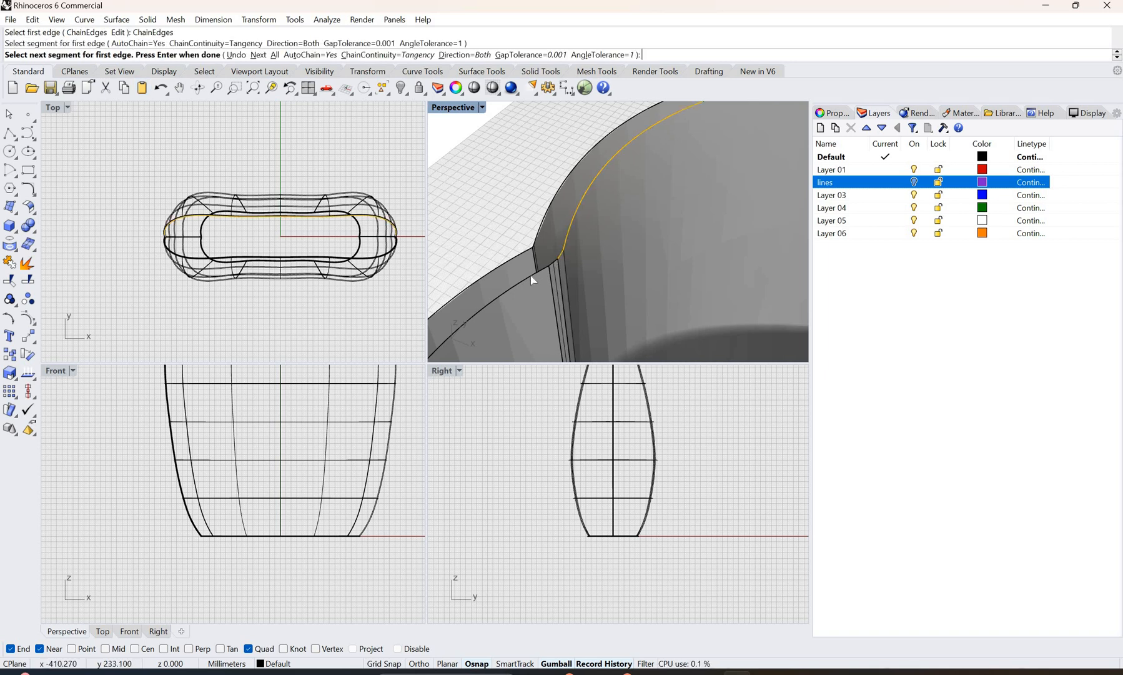
left_click(539, 278)
key("Return")
scroll(717, 324, "down", 8)
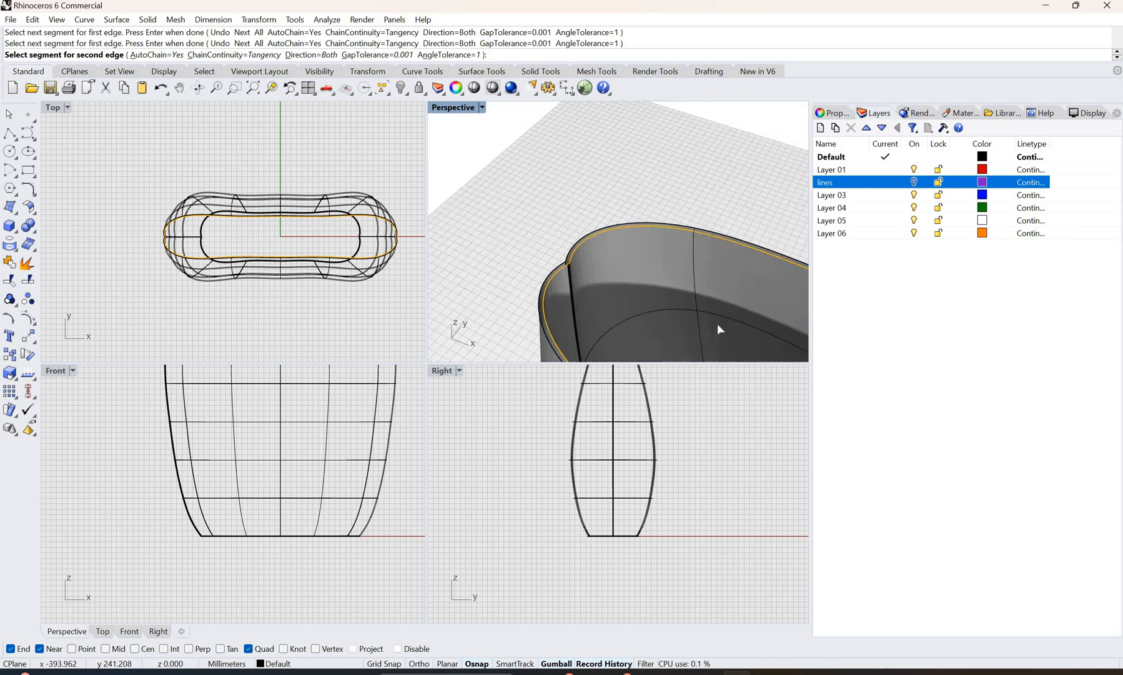
scroll(624, 321, "up", 10)
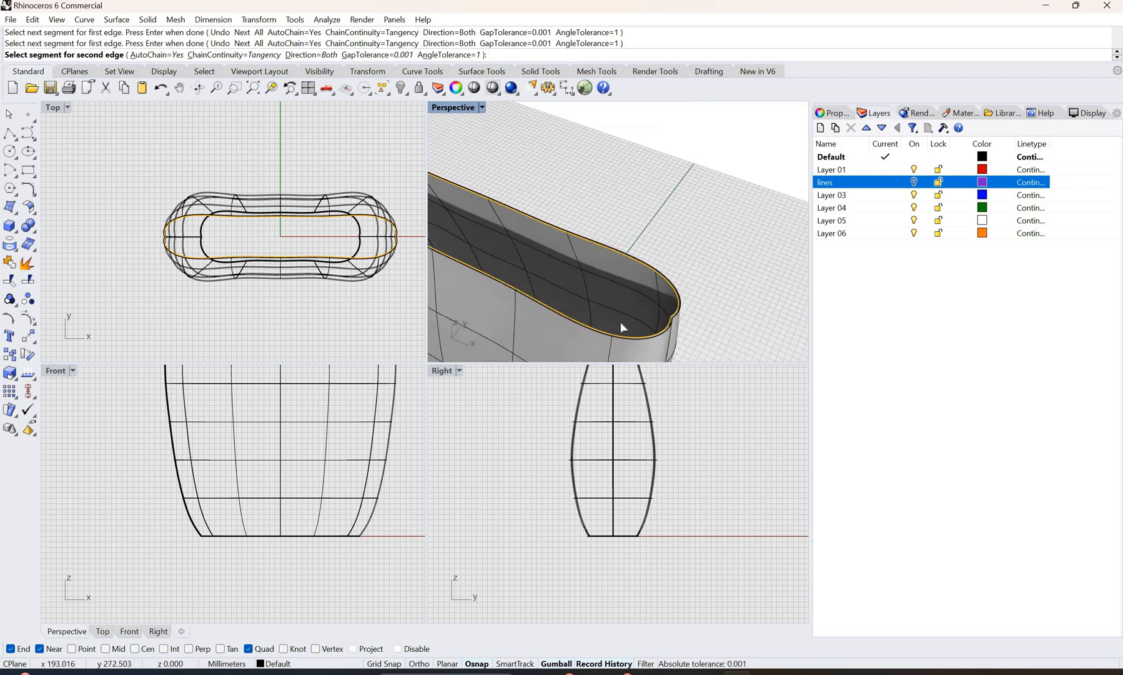
scroll(626, 325, "up", 5)
scroll(639, 301, "down", 3)
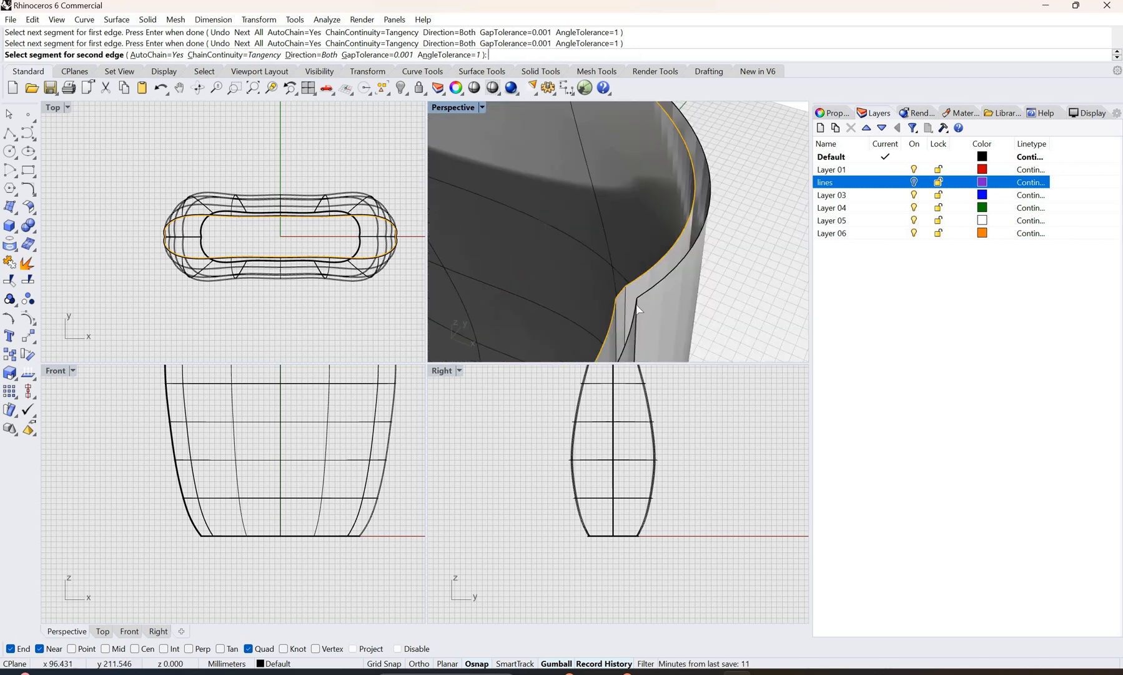
left_click(648, 308)
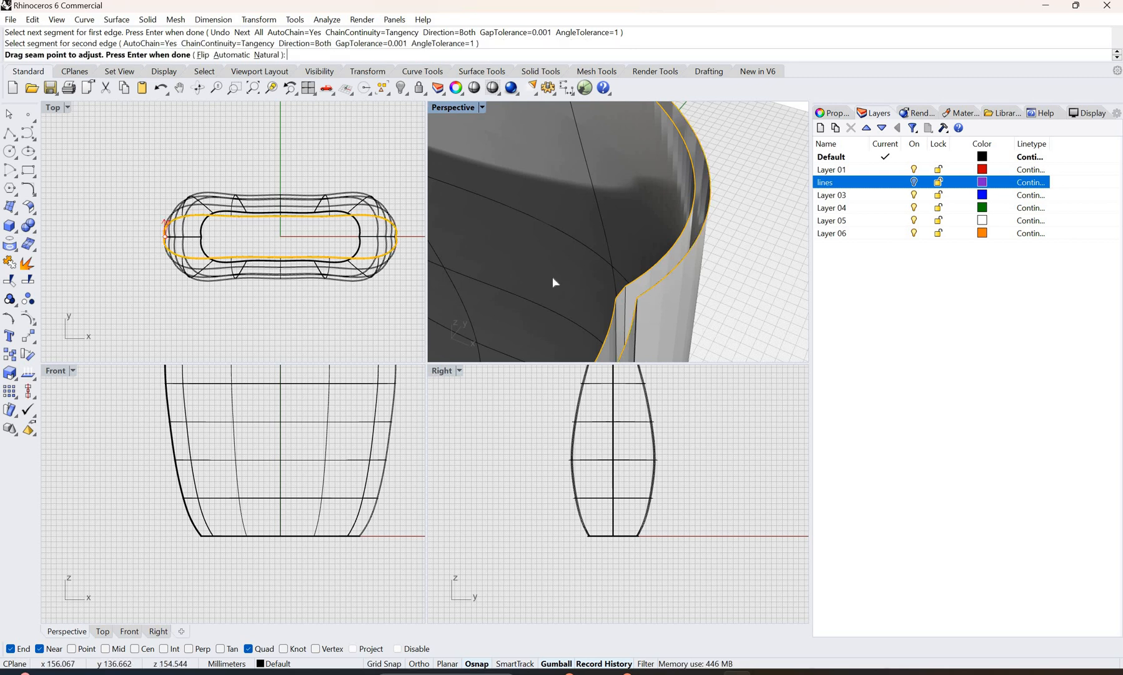
key("Return")
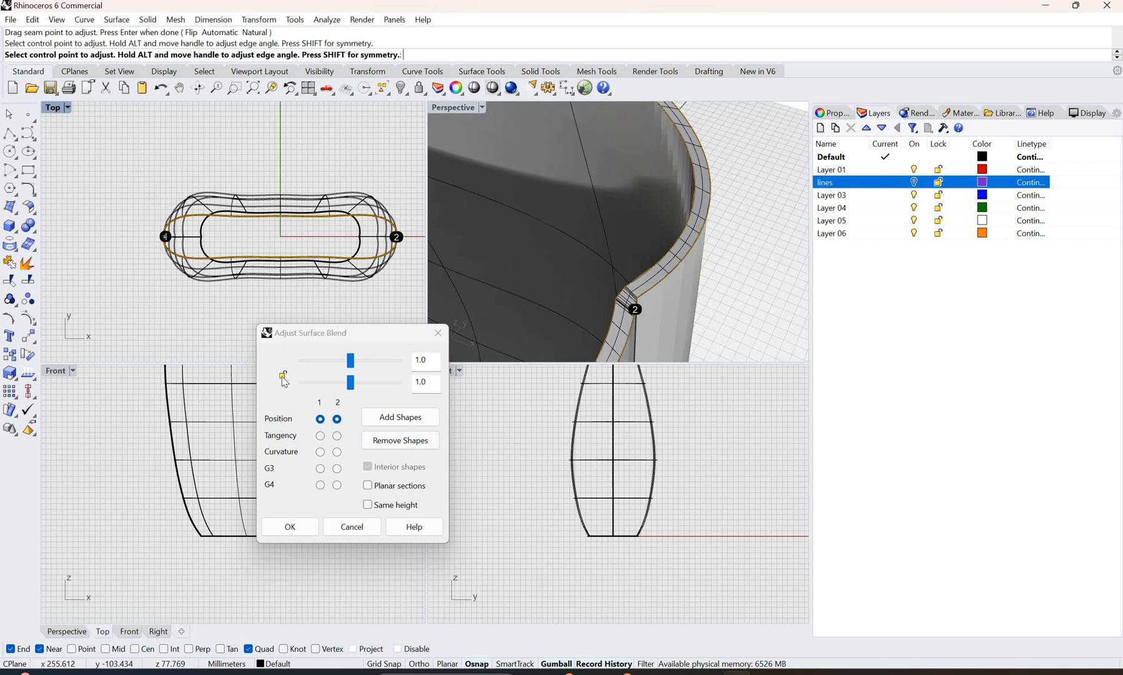
Step: Preview the rim blend with Curvature continuity on both edges and linked bulge values of 0.697, and cancel it
left_click(337, 451)
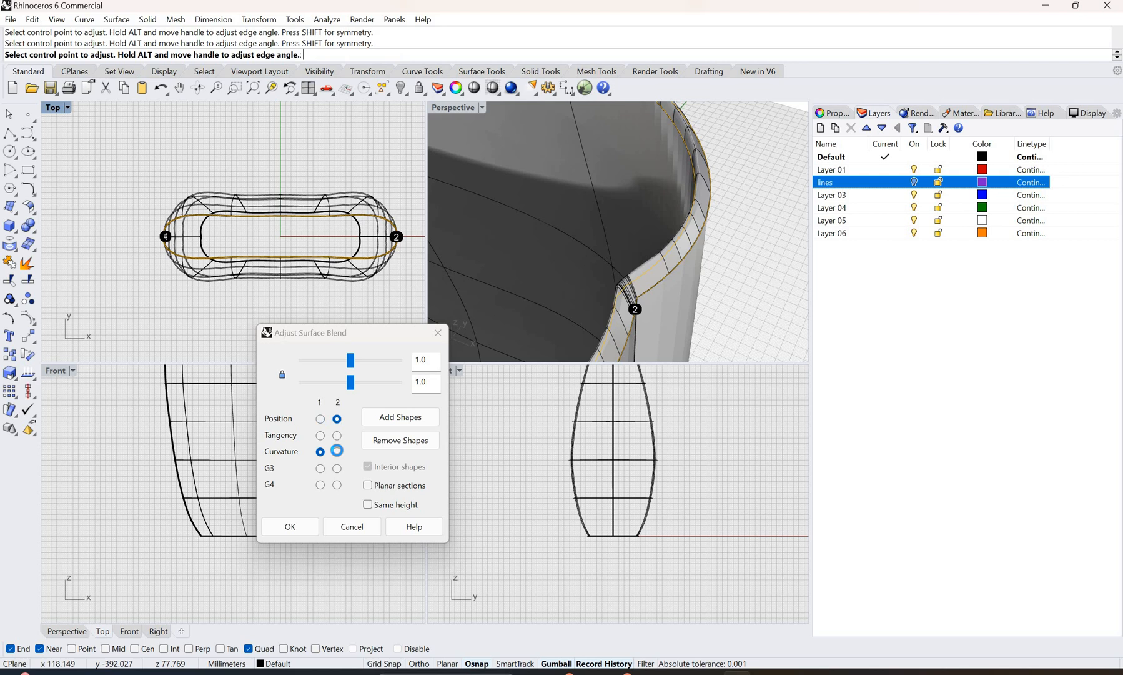
left_click(337, 452)
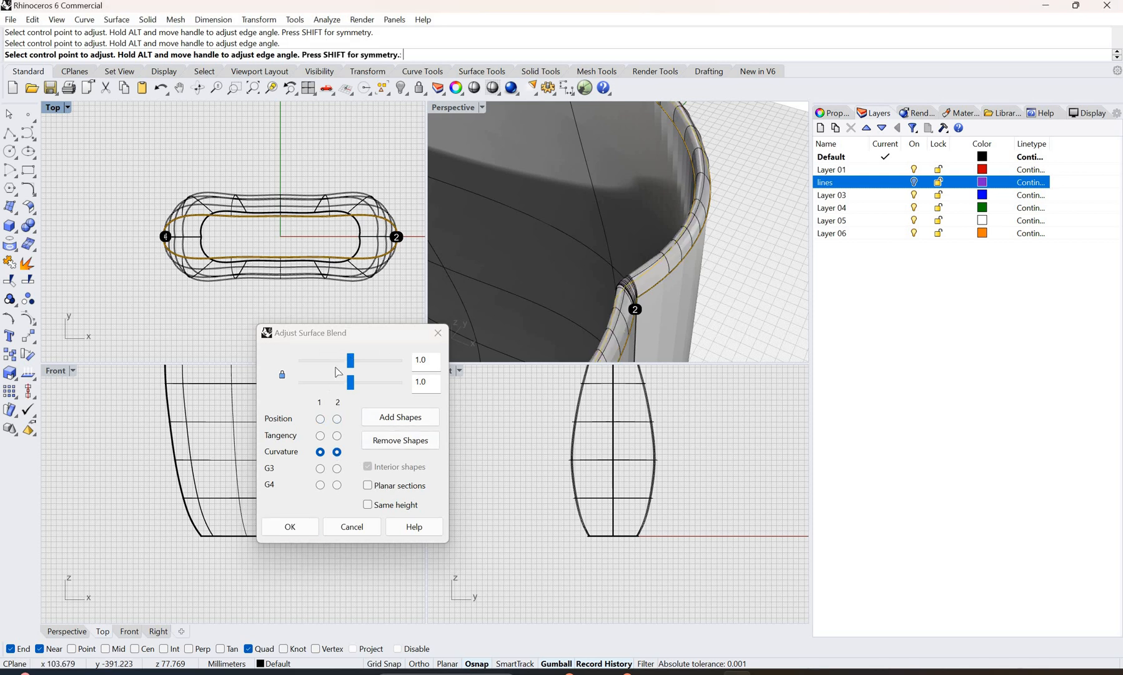
left_click_drag(346, 379, 335, 377)
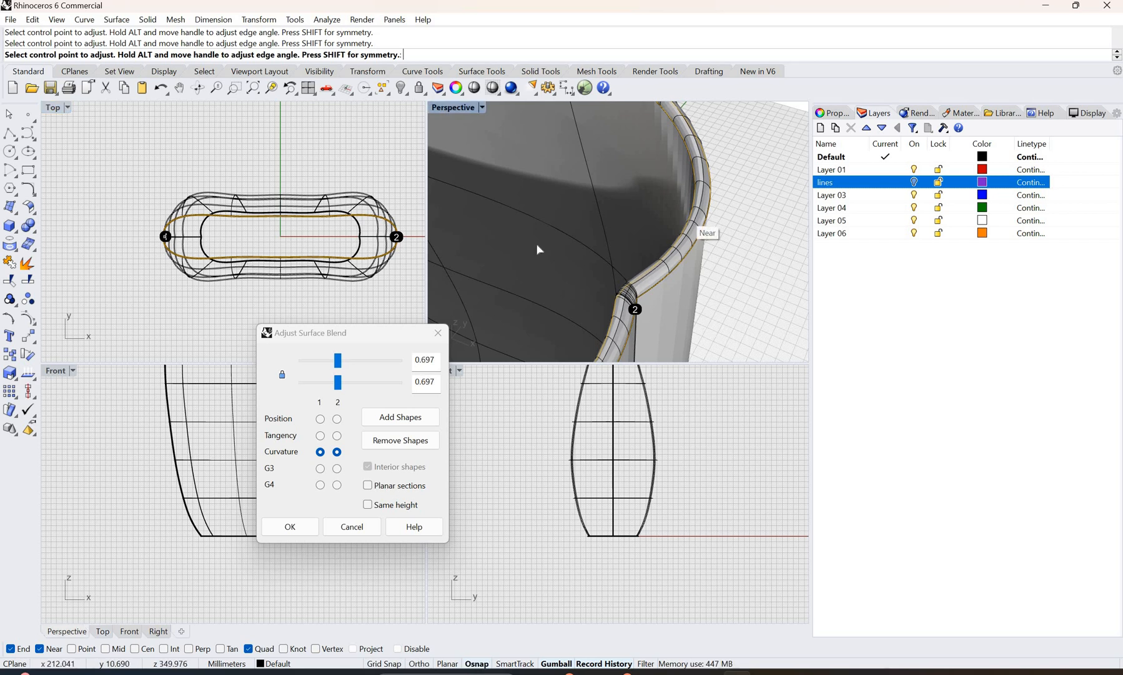
scroll(584, 255, "down", 10)
right_click_drag(607, 240, 692, 235)
key("Escape")
Step: Examine the bag's open bottom from below, especially the inner and outer edges and the seam at its narrow end
right_click_drag(577, 204, 549, 316)
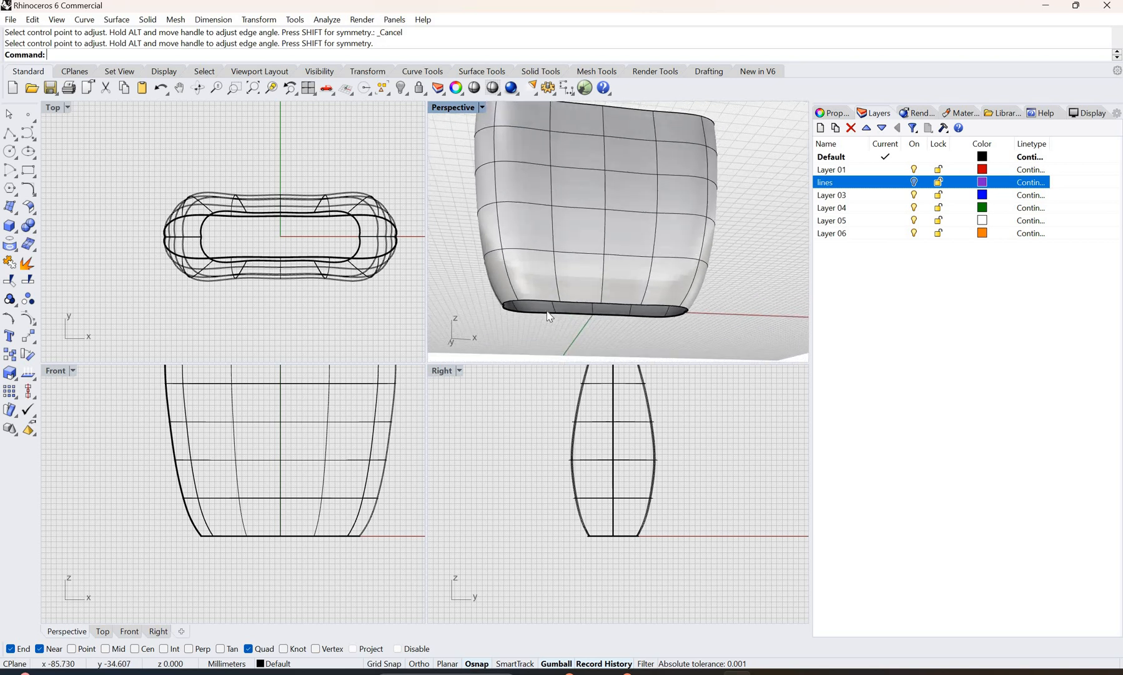
scroll(522, 312, "up", 2)
scroll(525, 268, "up", 2)
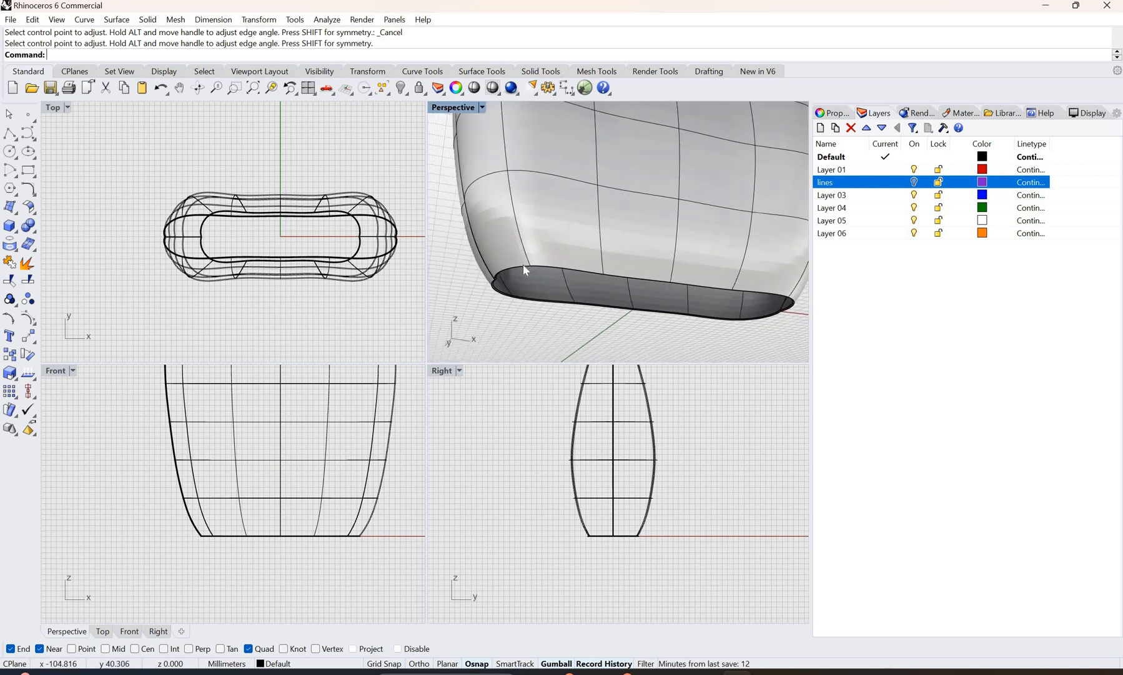
scroll(471, 286, "up", 2)
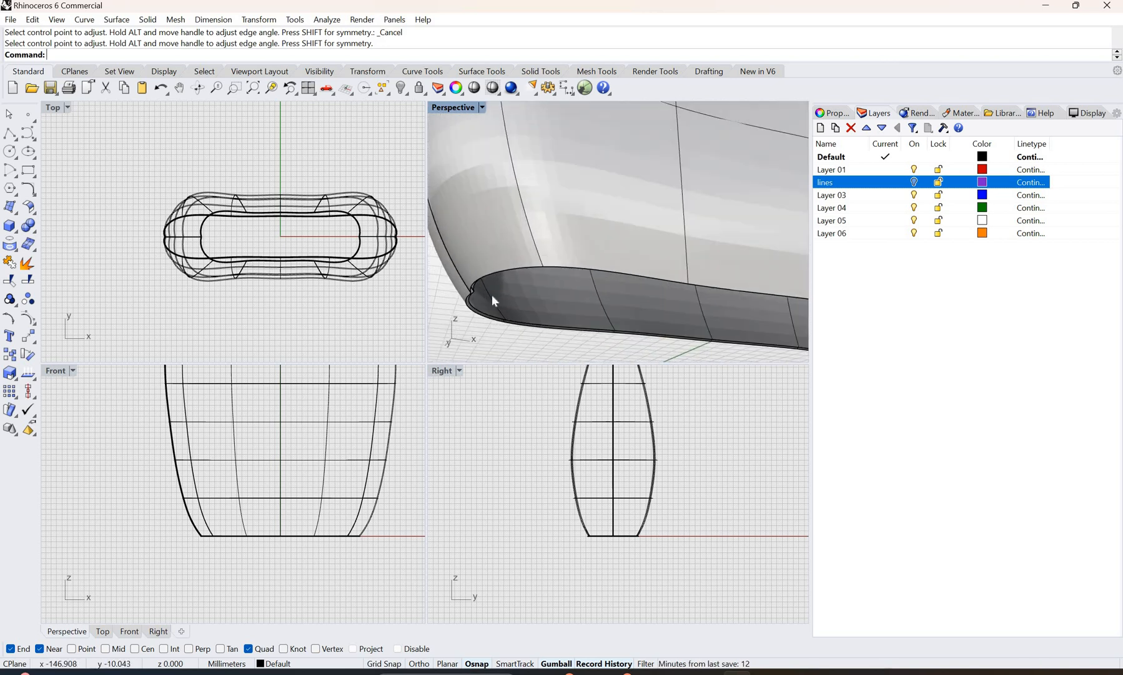
scroll(492, 300, "up", 2)
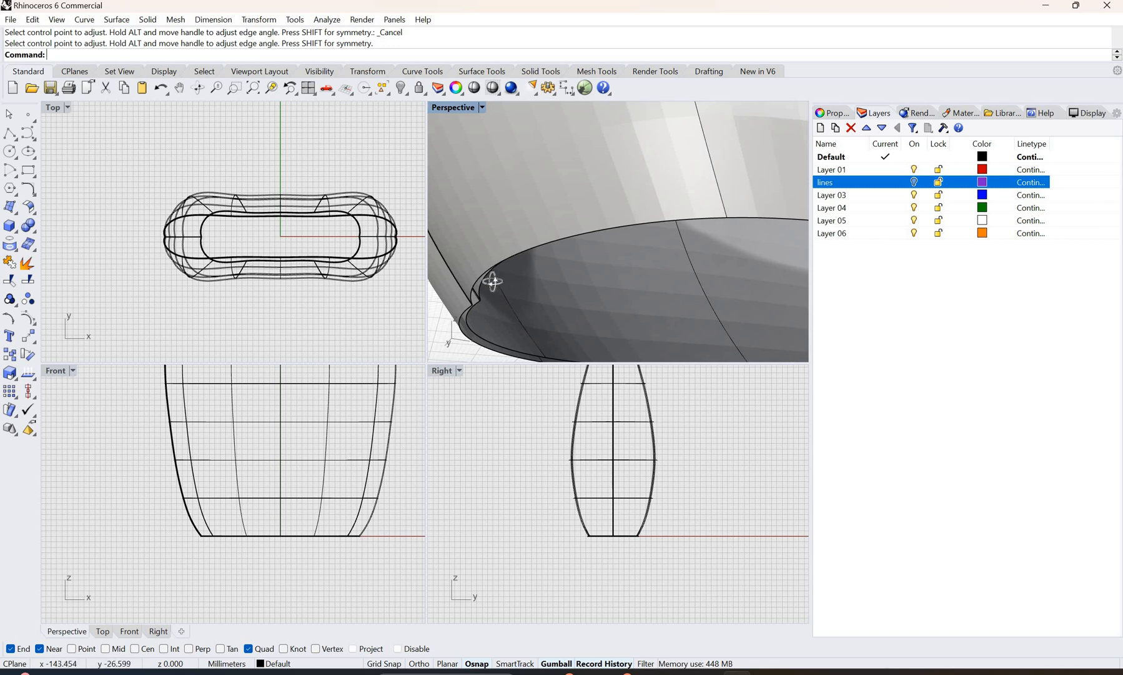
right_click_drag(493, 284, 499, 287)
scroll(525, 289, "down", 4)
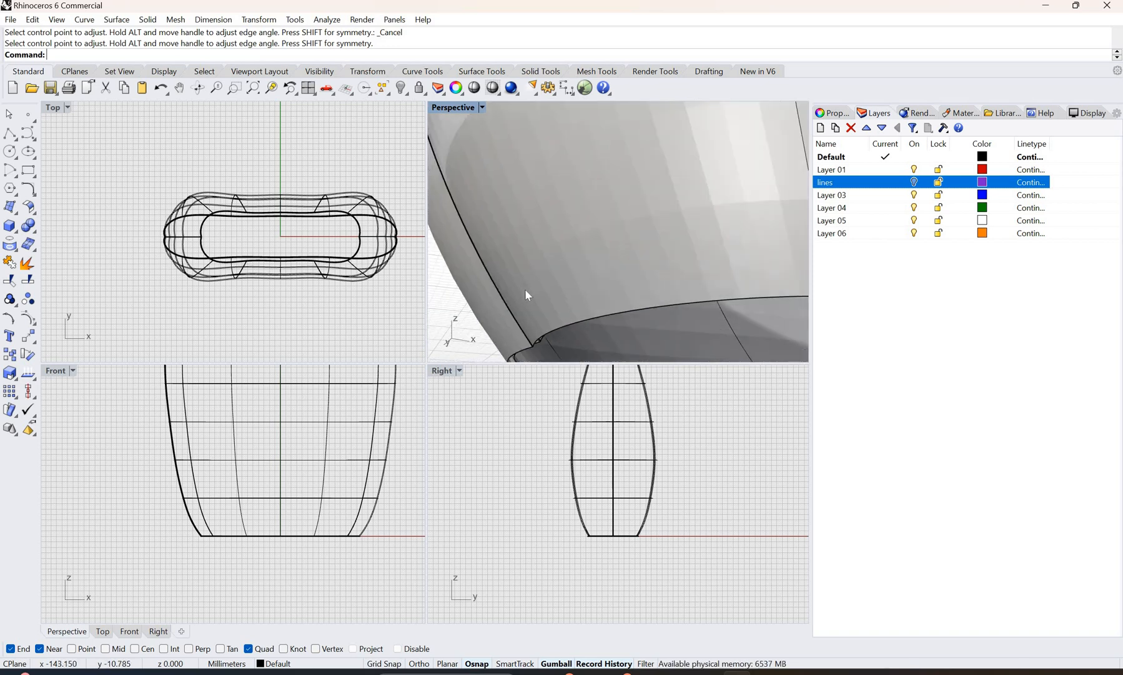
scroll(541, 289, "down", 2)
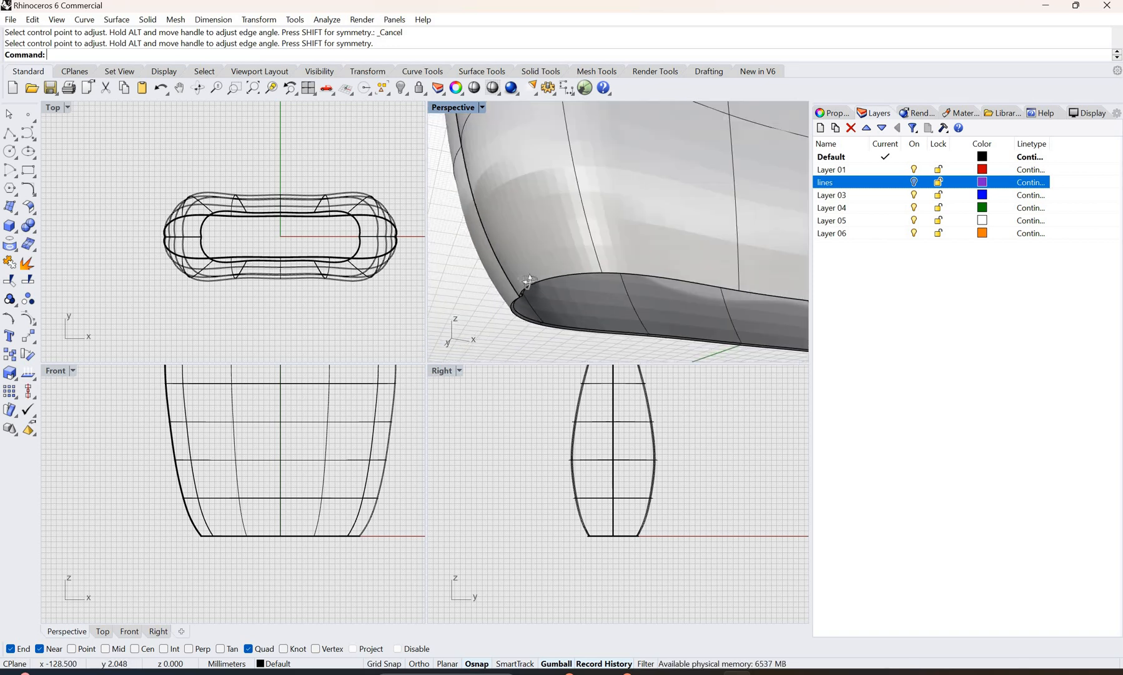
right_click_drag(527, 282, 454, 262)
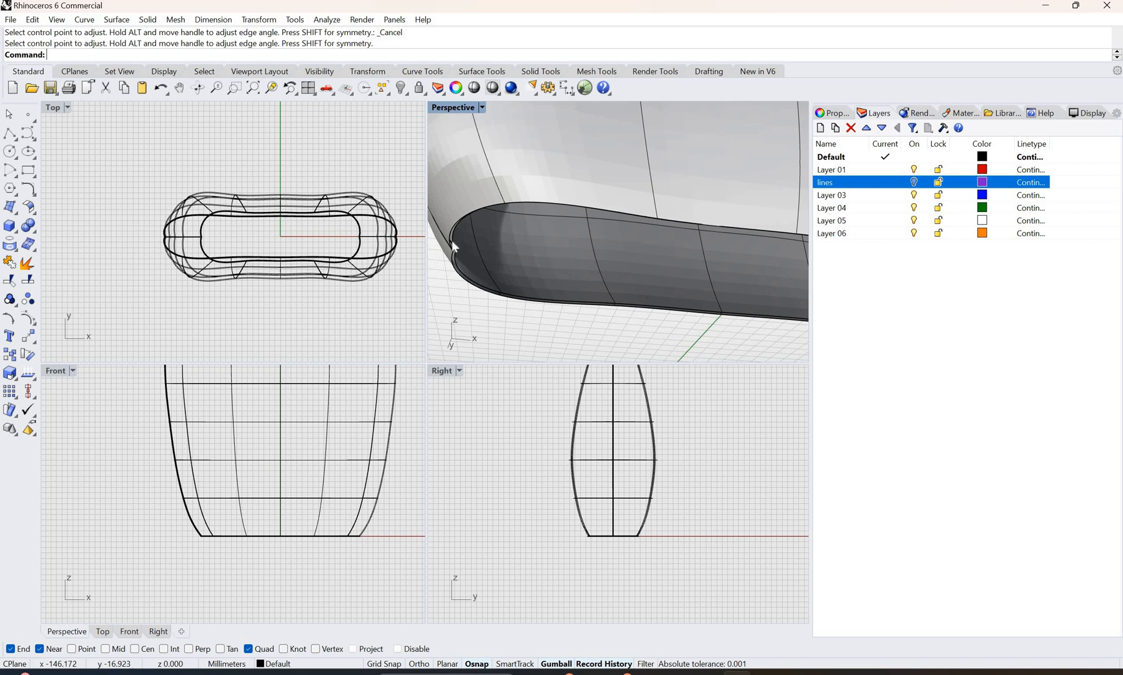
Step: Close the bag's open bottom with a planar surface built from the closed bottom edge loop
left_click(451, 239)
key("Escape")
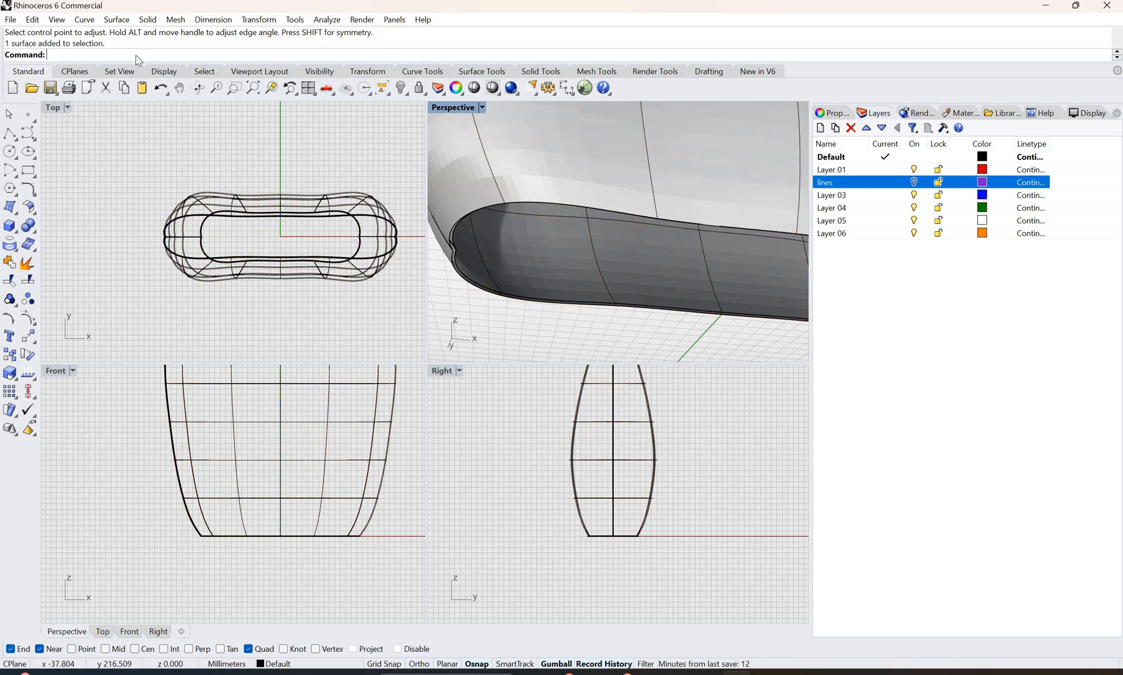
left_click(116, 19)
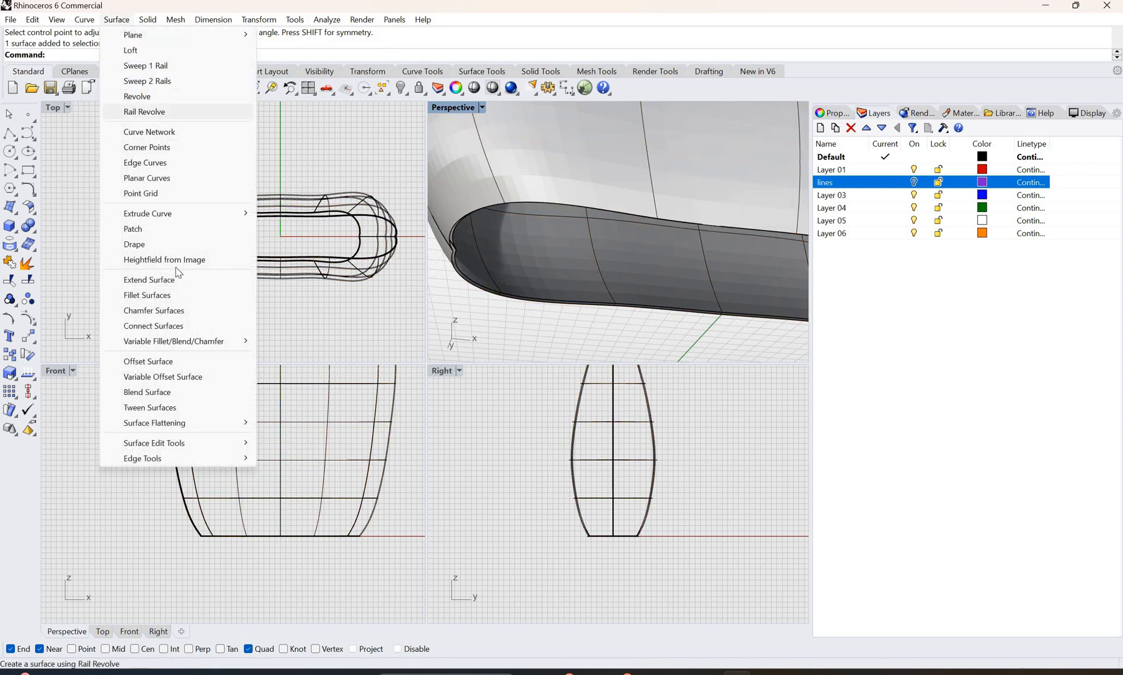
left_click(147, 177)
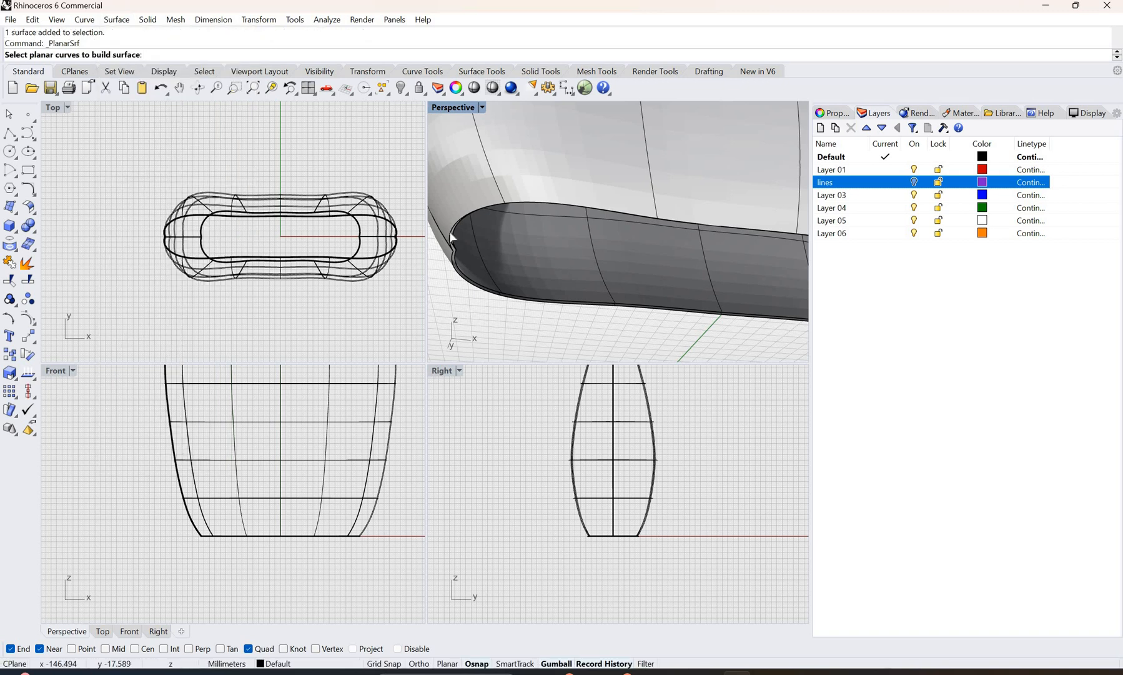
left_click(453, 237)
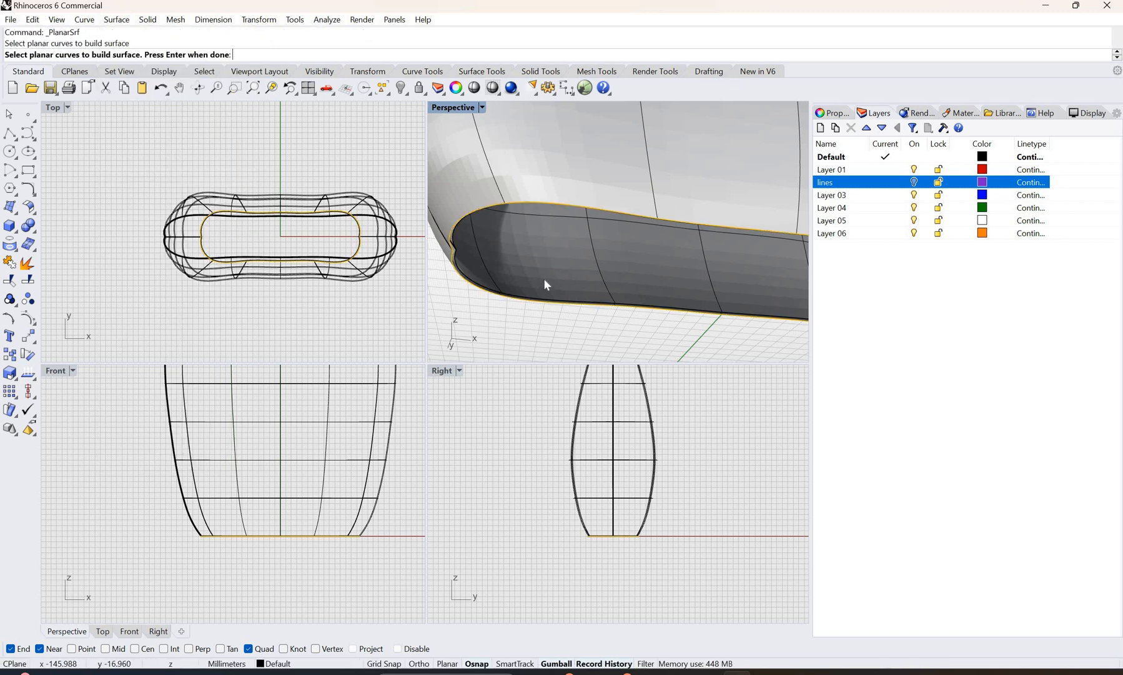
key("Return")
scroll(630, 296, "down", 8)
right_click_drag(589, 300, 529, 300)
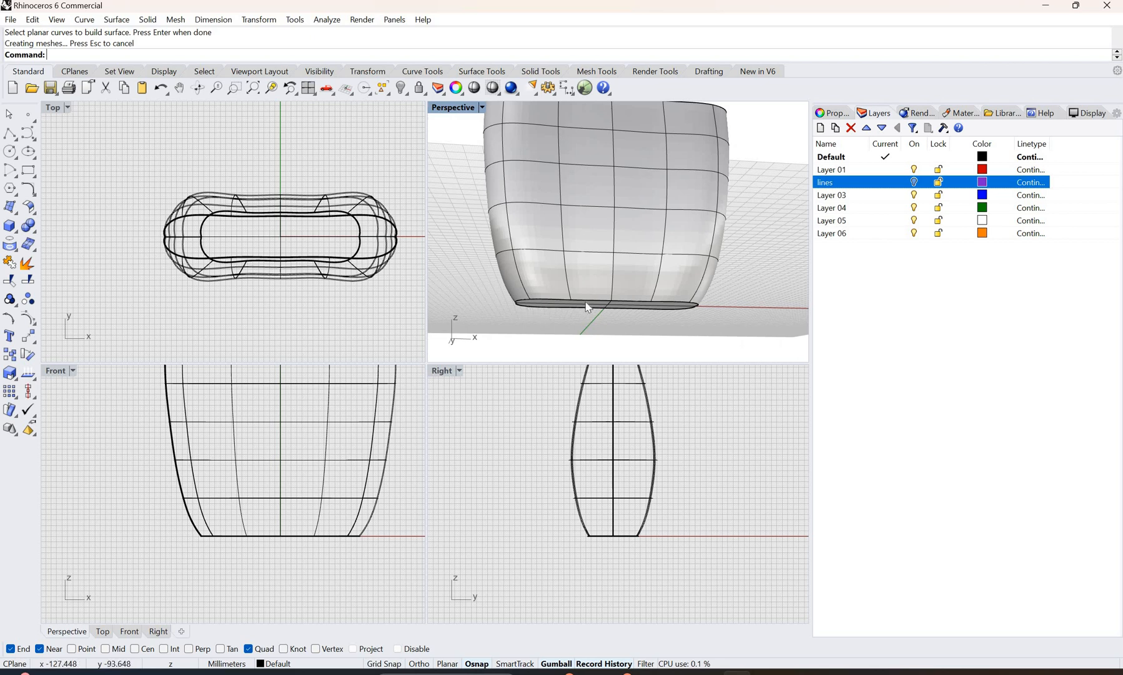
scroll(547, 295, "down", 3)
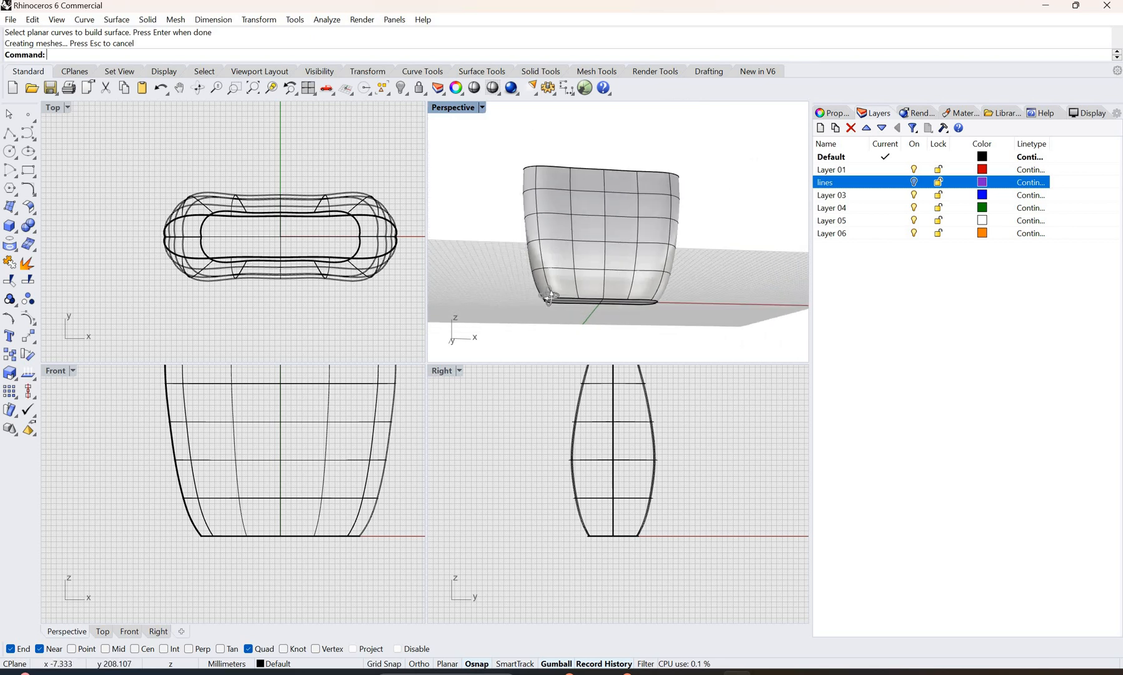
Step: Offset the planar bottom surface 3 mm downward as a separate, non-solid surface and clear the selection
scroll(543, 292, "up", 5)
mouse_move(543, 294)
right_mouse_down()
mouse_move(549, 303)
mouse_move(538, 282)
right_mouse_up()
left_click(539, 281)
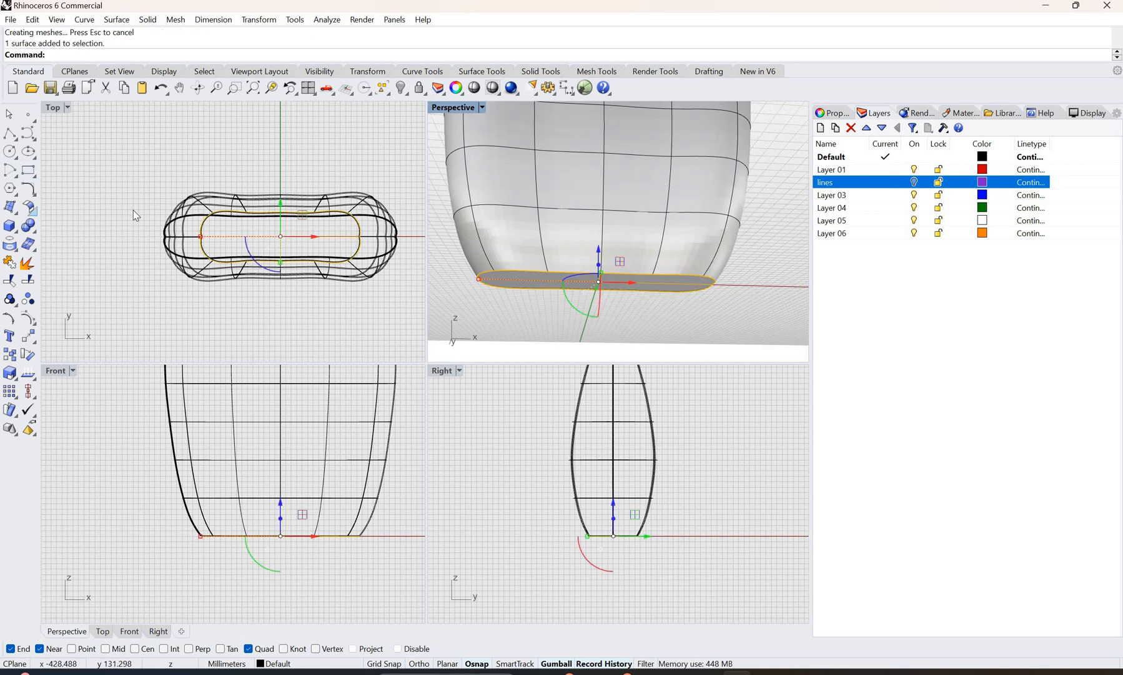
left_click(30, 208)
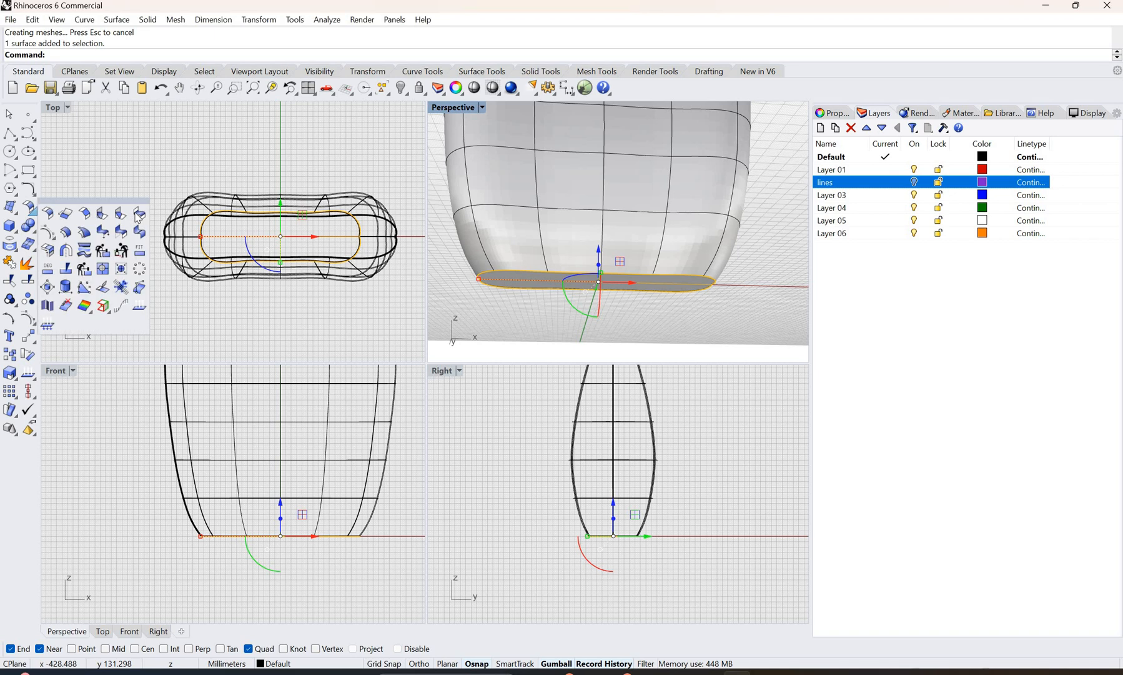
left_click(65, 233)
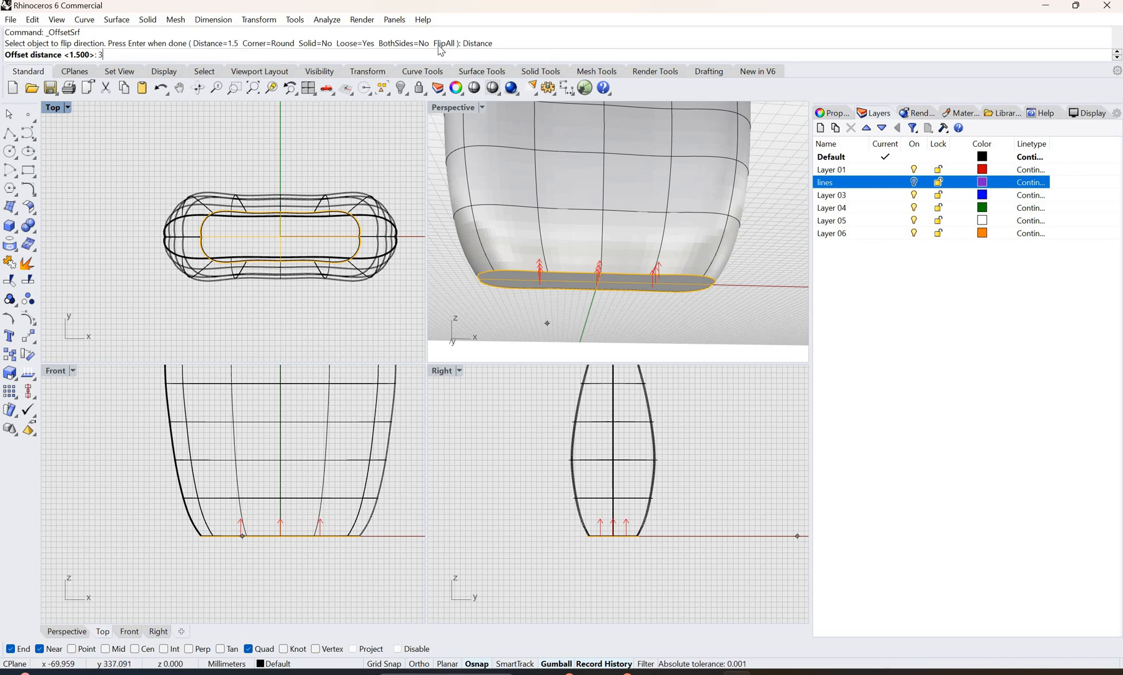
key("Return")
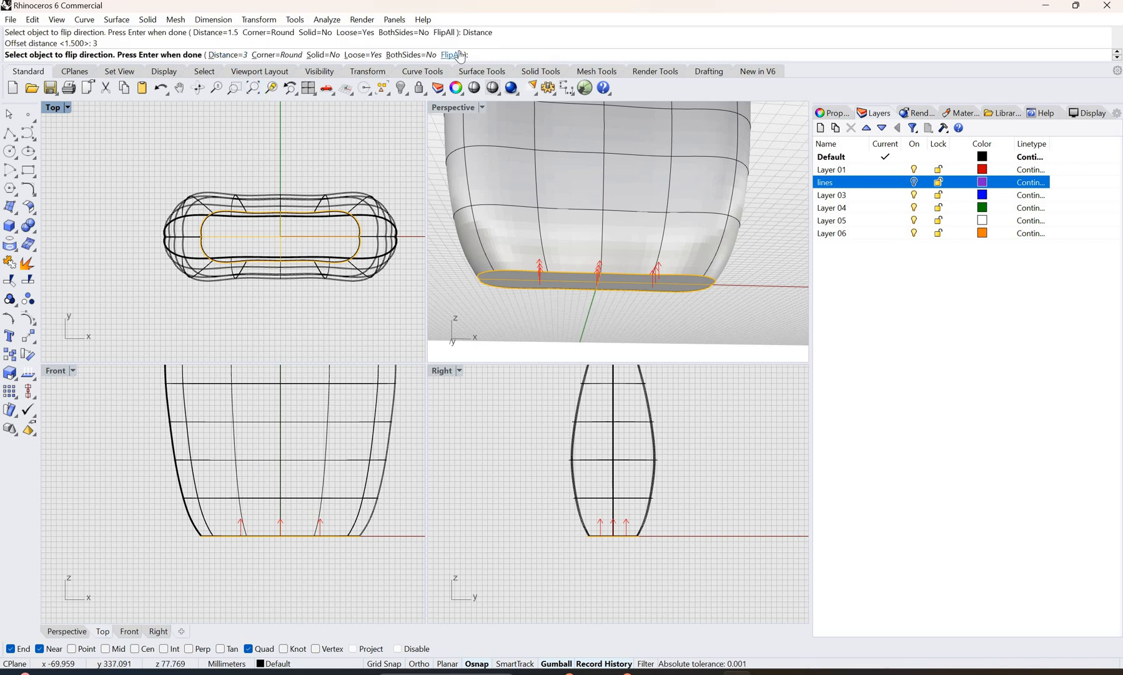
left_click(461, 57)
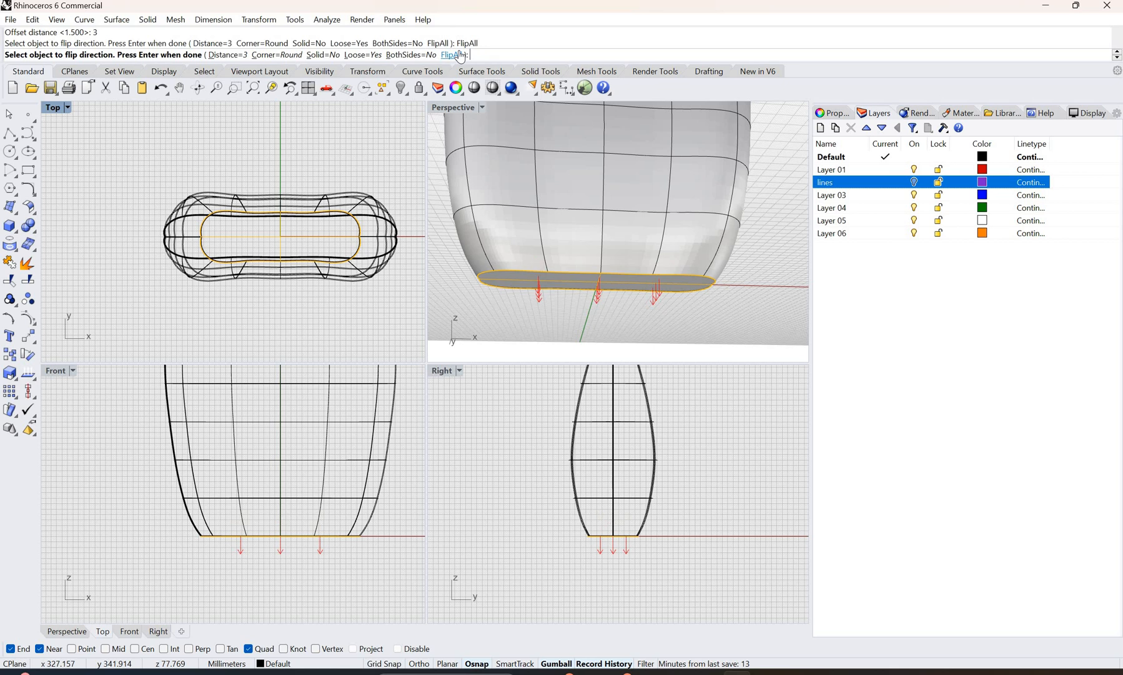
key("Return")
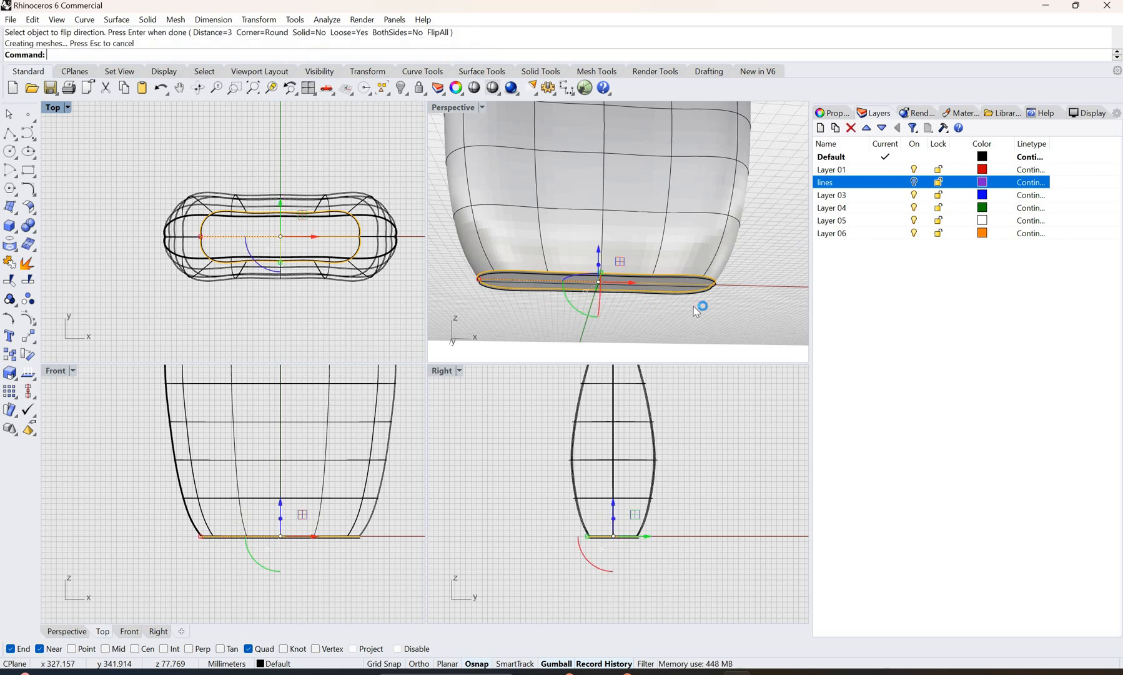
left_click(698, 320)
right_click_drag(481, 279, 481, 306)
scroll(502, 331, "up", 6)
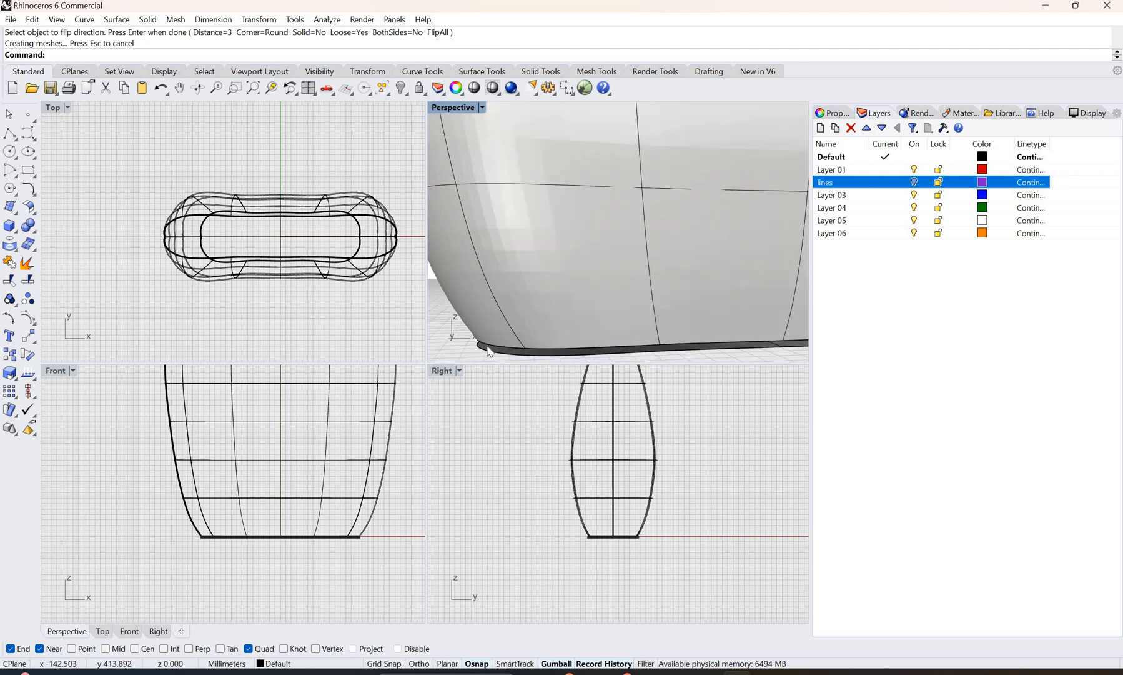
left_click(28, 207)
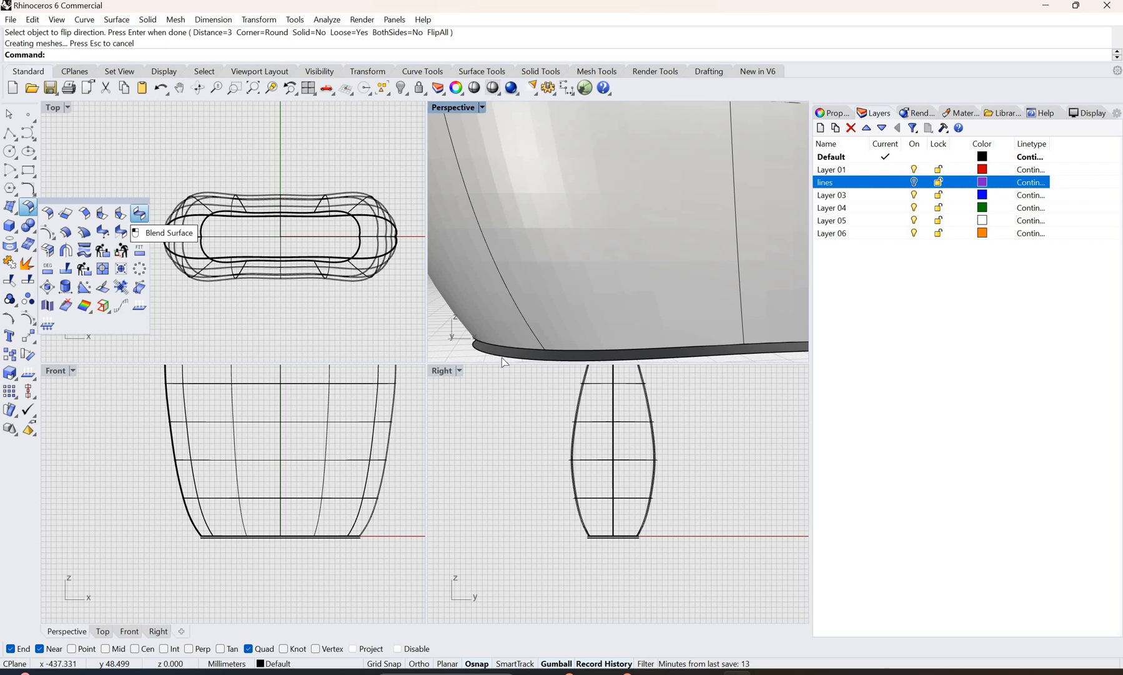
left_click(139, 213)
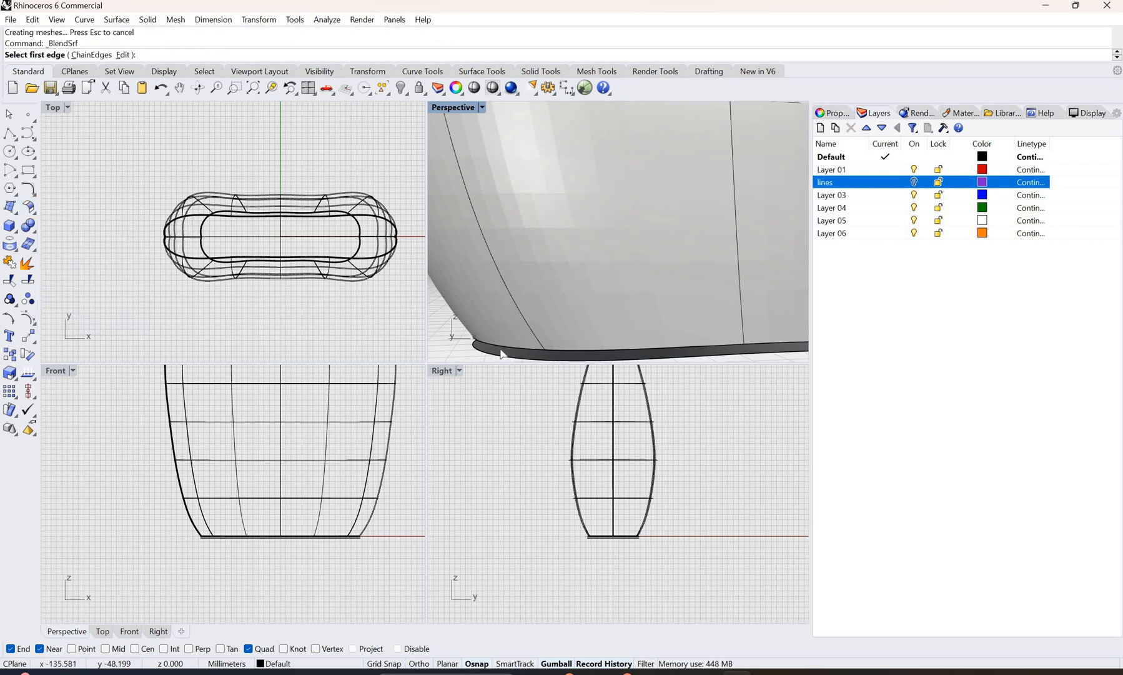
left_click(504, 351)
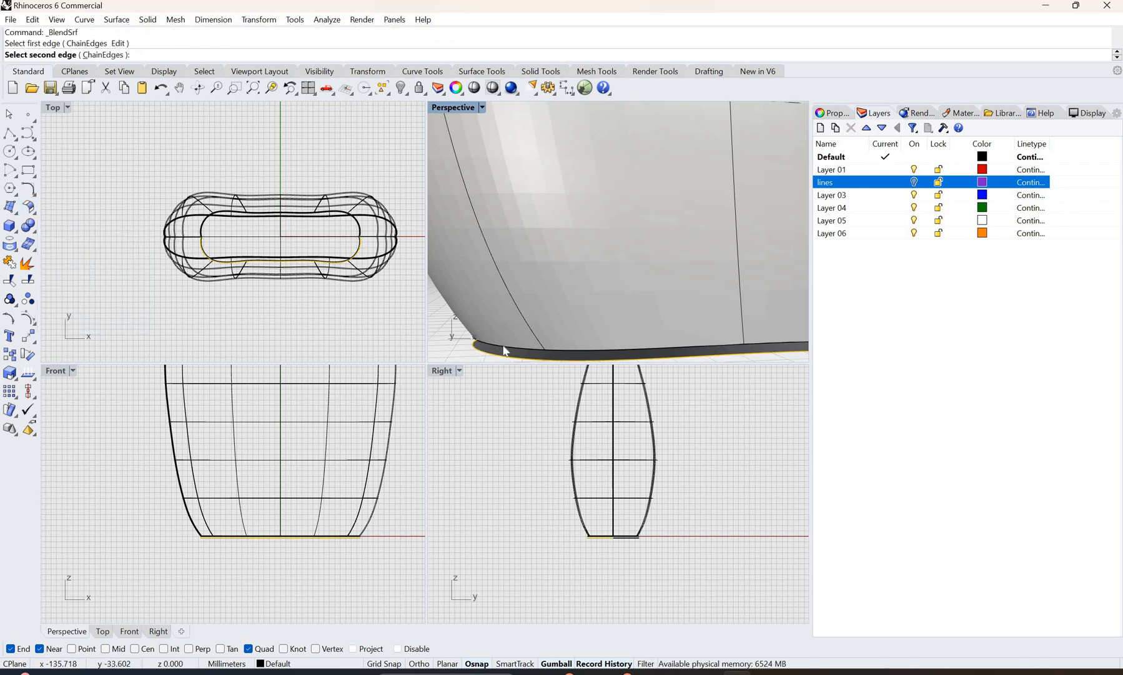
left_click(518, 354)
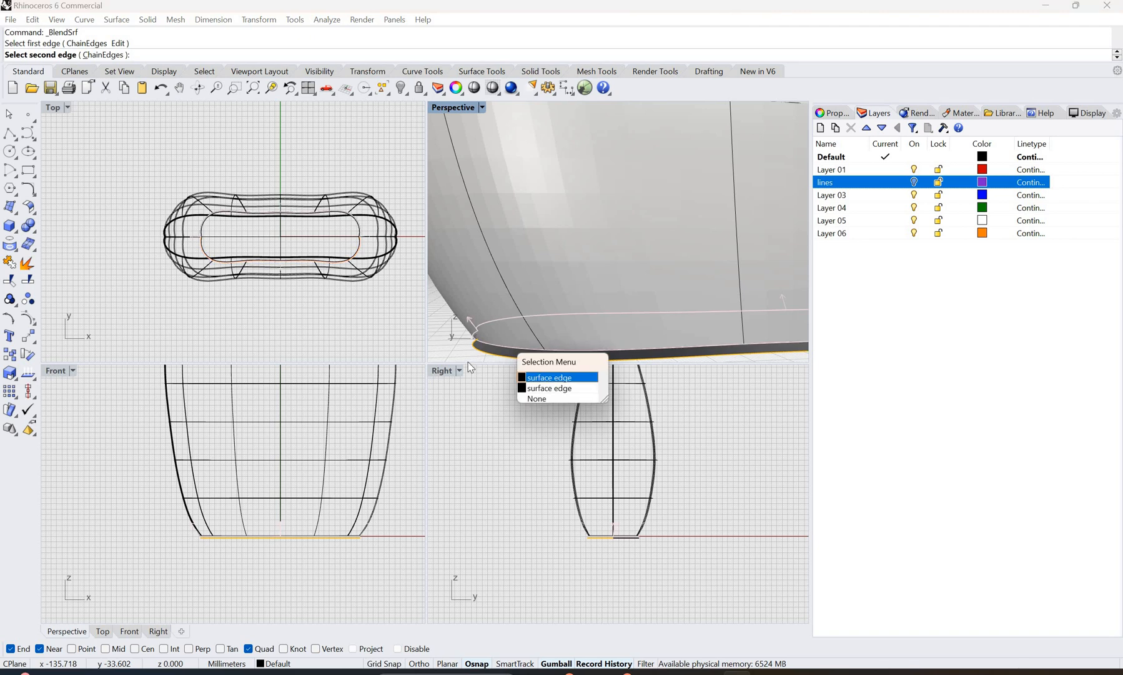
left_click(553, 377)
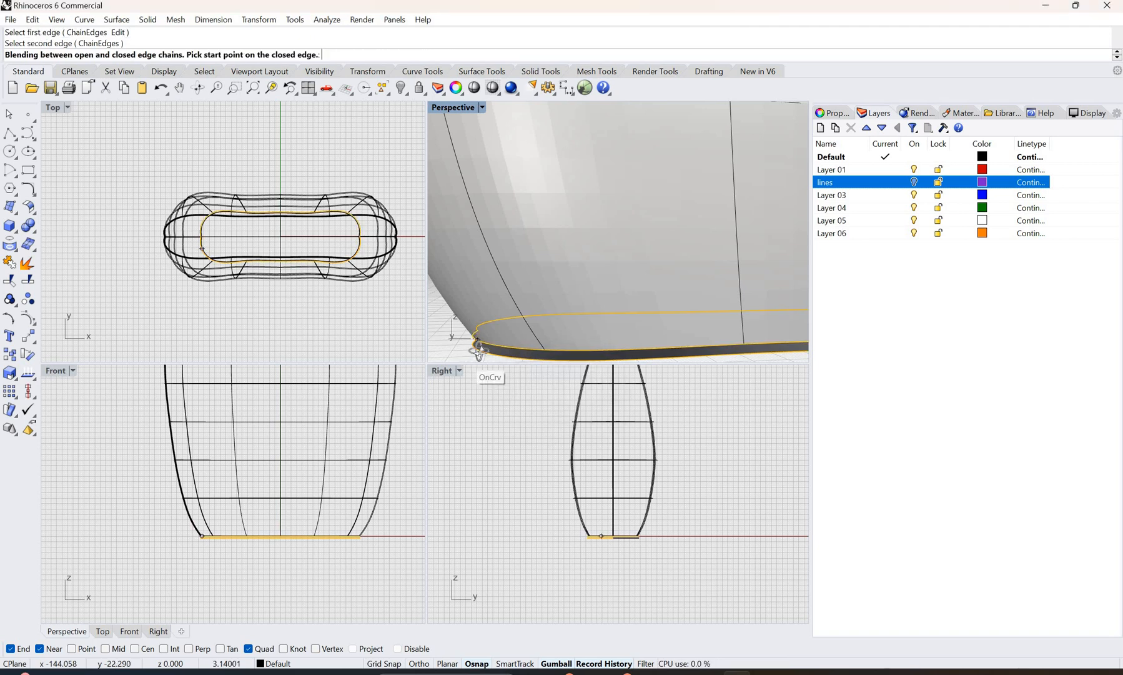
right_click_drag(482, 361, 610, 305)
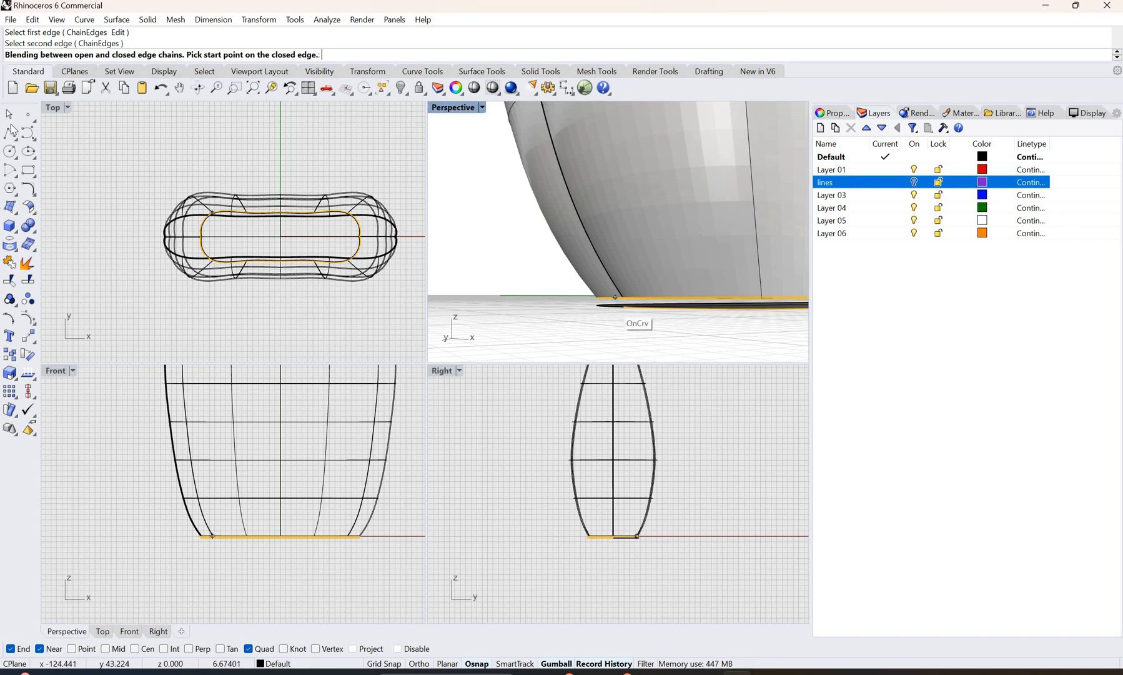
left_click(710, 306)
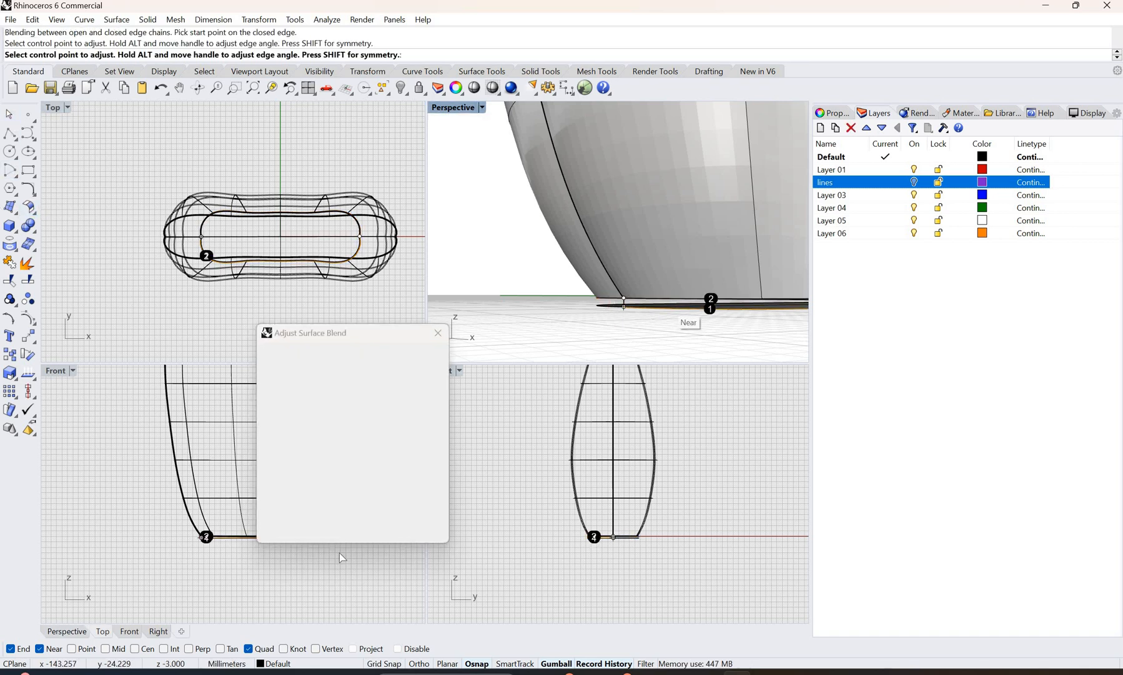
key("Return")
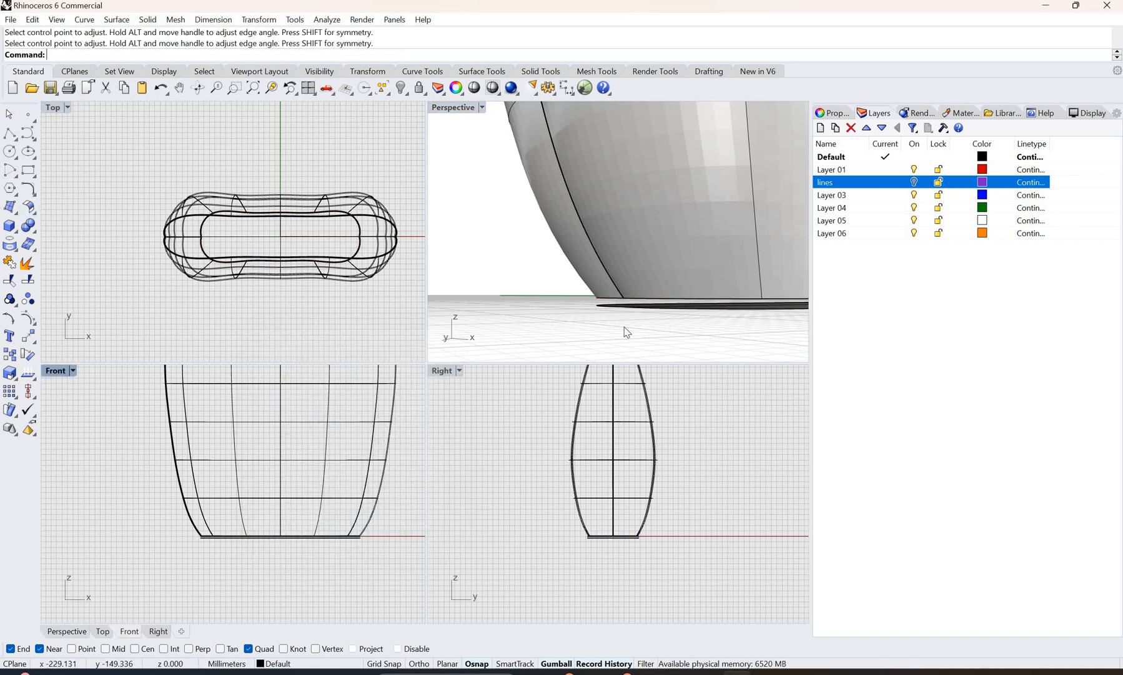
Step: Start a surface blend between the chained perimeter edges of the upper bottom surface and its lower offset, accepting the proposed seam points
right_click_drag(598, 340, 562, 319)
scroll(562, 320, "down", 3)
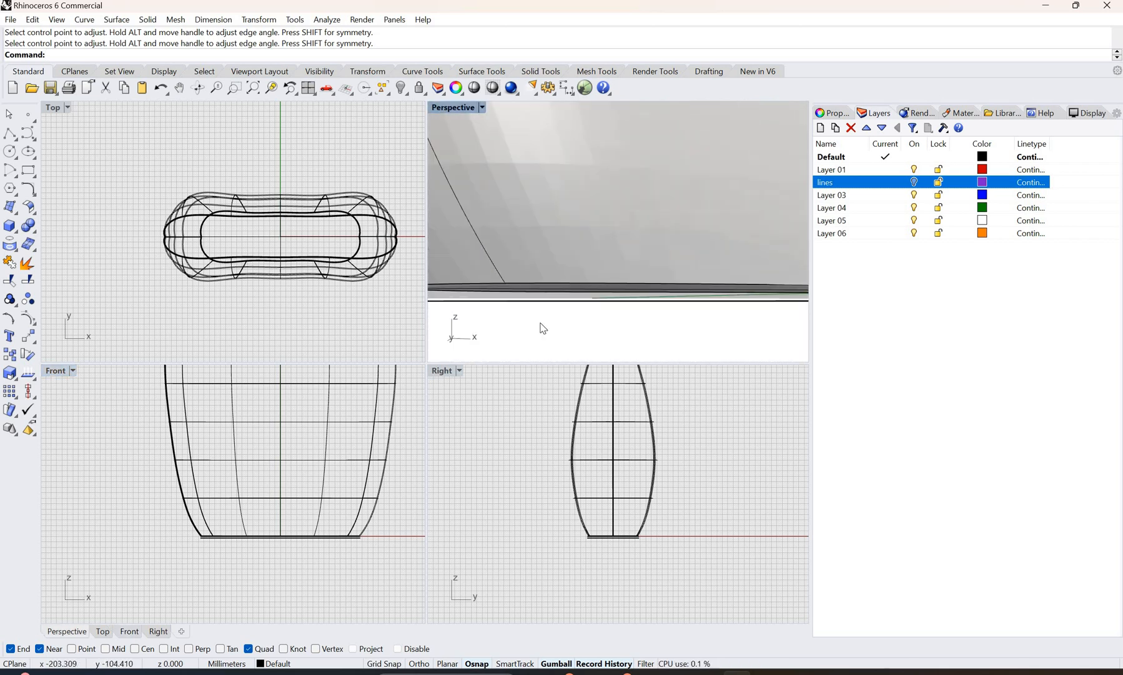
left_click(28, 206)
left_click(121, 213)
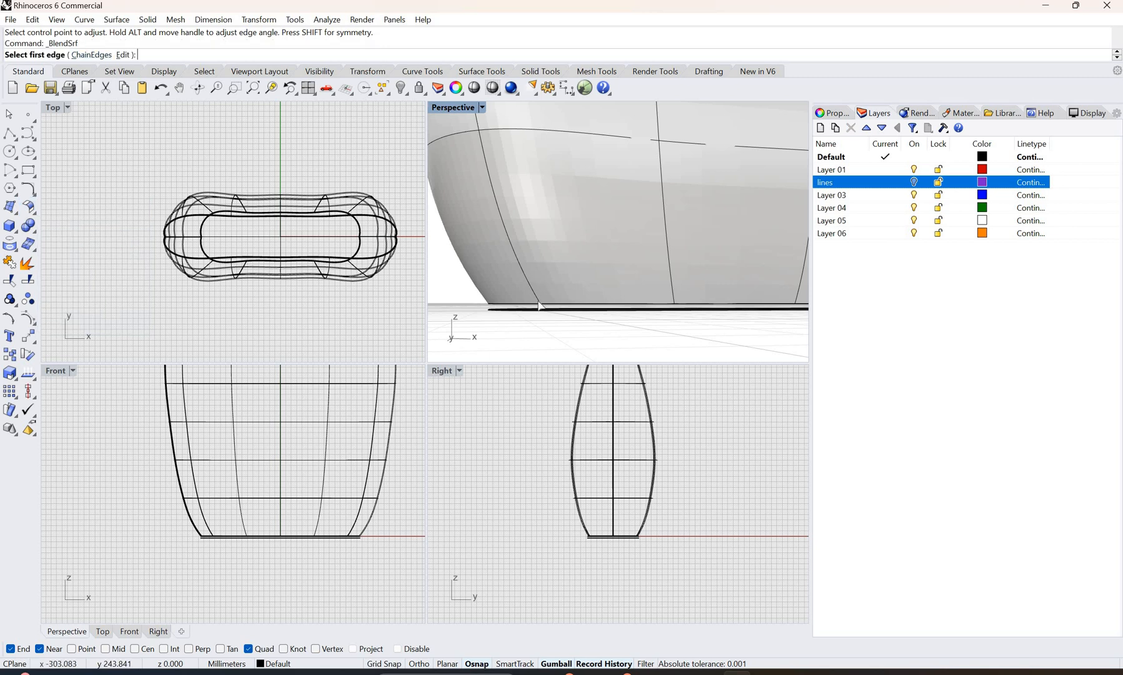
right_click_drag(569, 313, 560, 320)
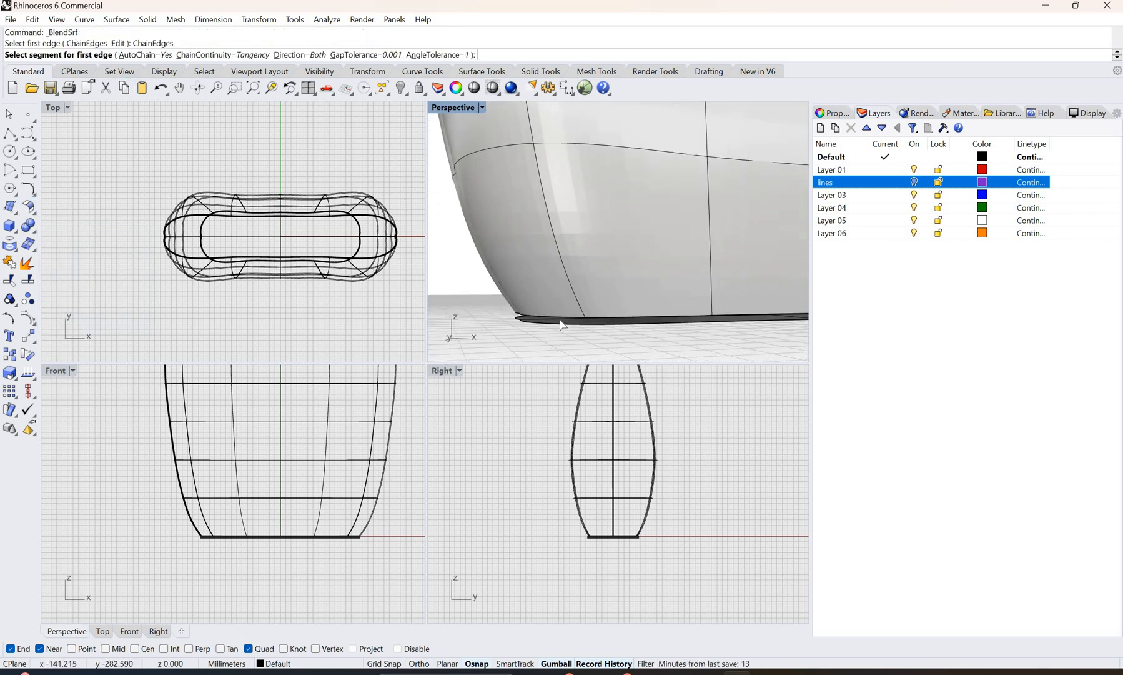
scroll(558, 323, "up", 2)
scroll(484, 314, "up", 2)
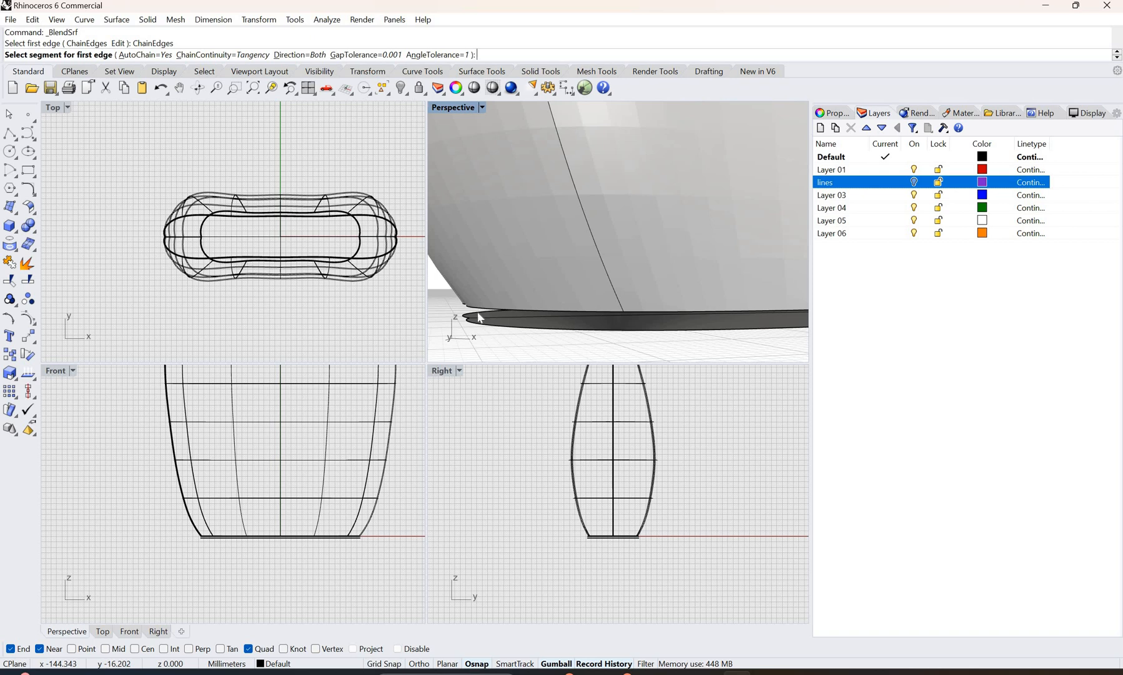
left_click(479, 317)
right_click(473, 323)
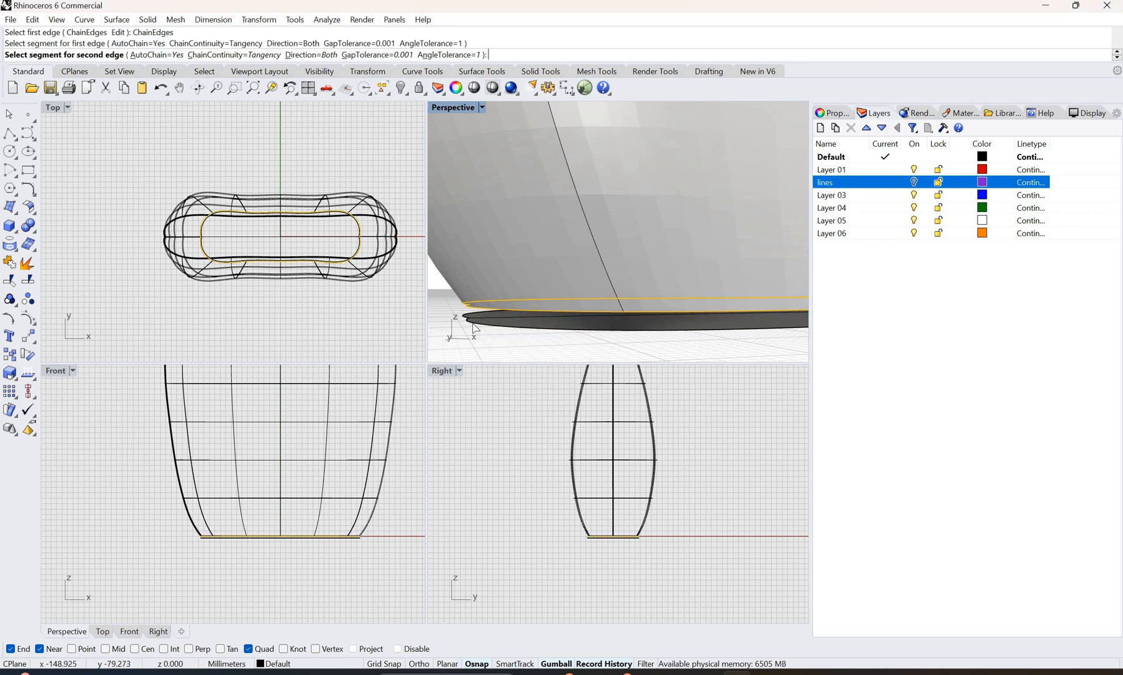
left_click(463, 320)
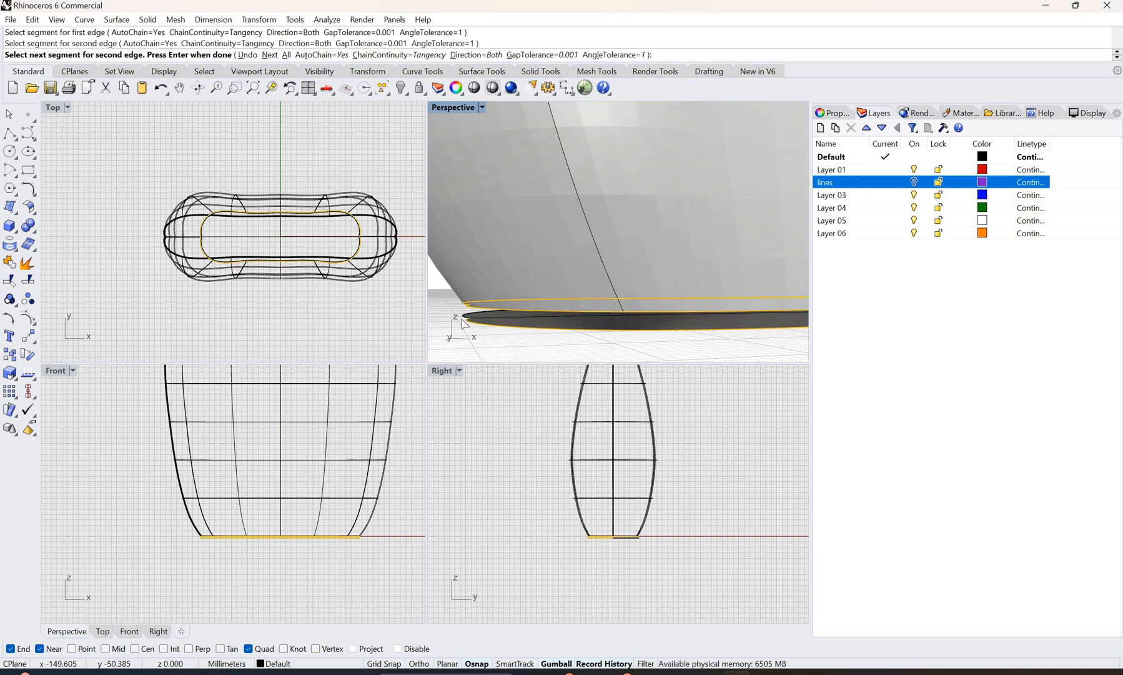
right_click(463, 320)
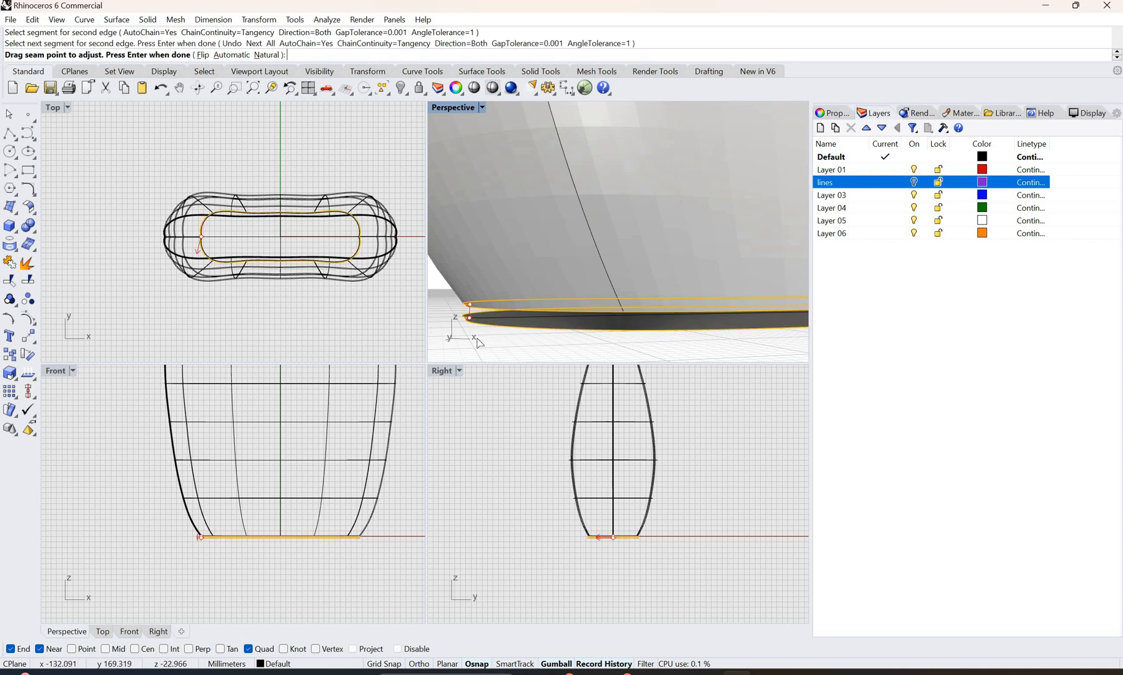
right_click(479, 342)
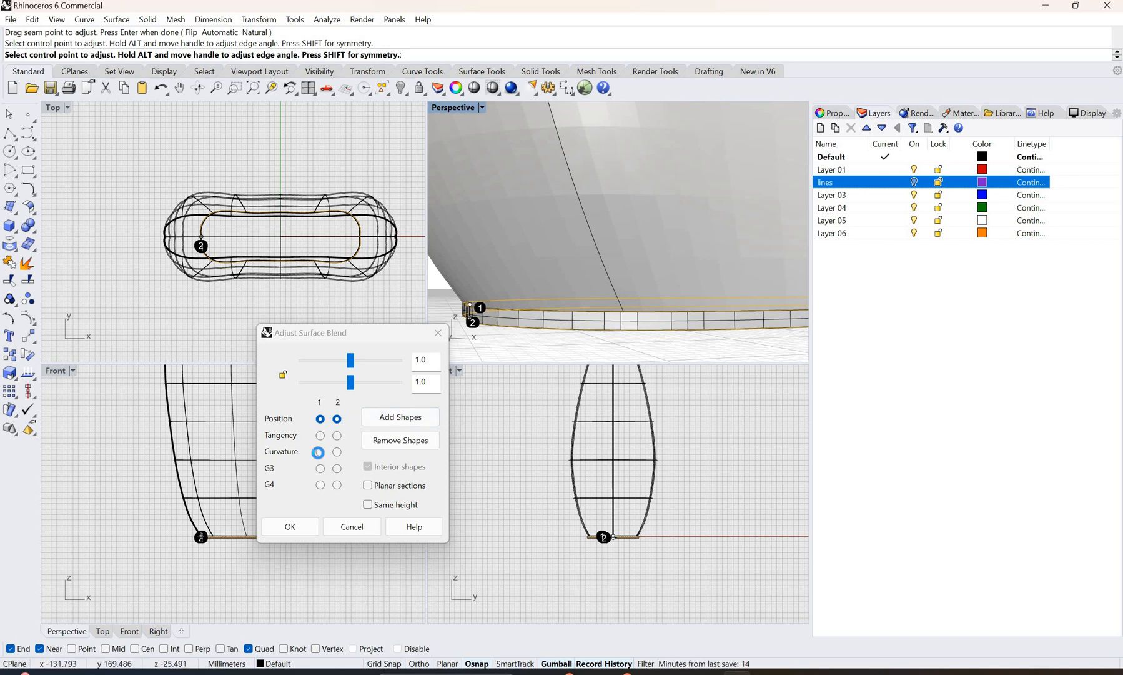
Step: Create the bottom edge blend with Curvature continuity on both edges and linked bulge values of 0.339
left_click(337, 452)
left_click(320, 452)
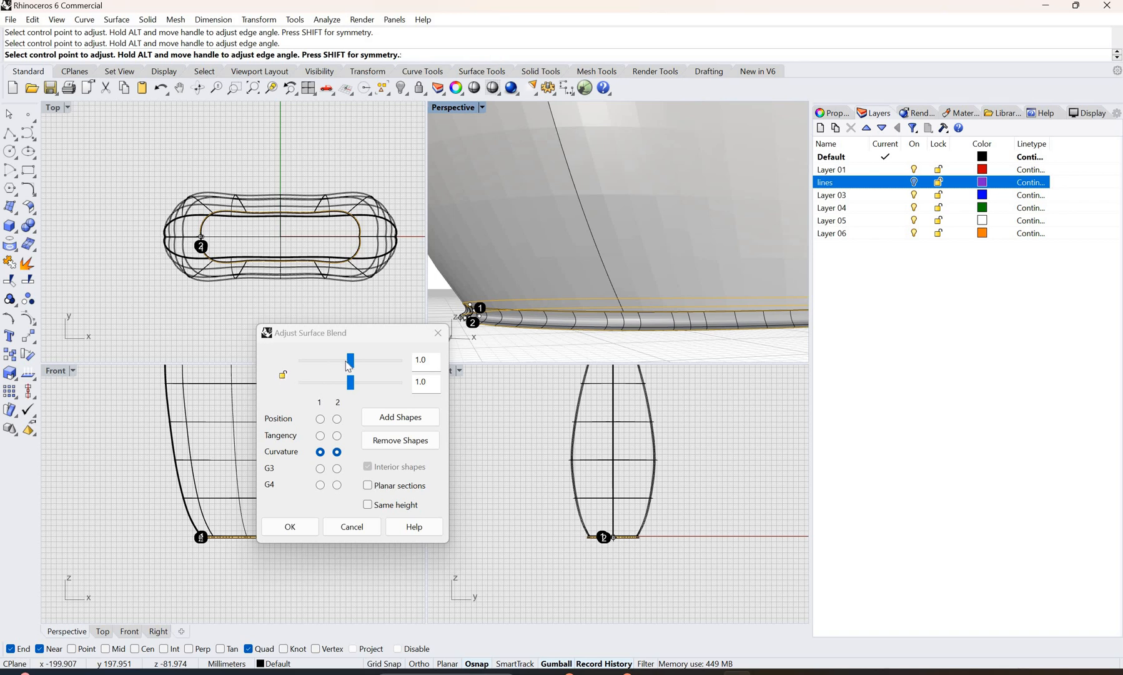
left_click(350, 365)
left_click_drag(348, 378, 316, 399)
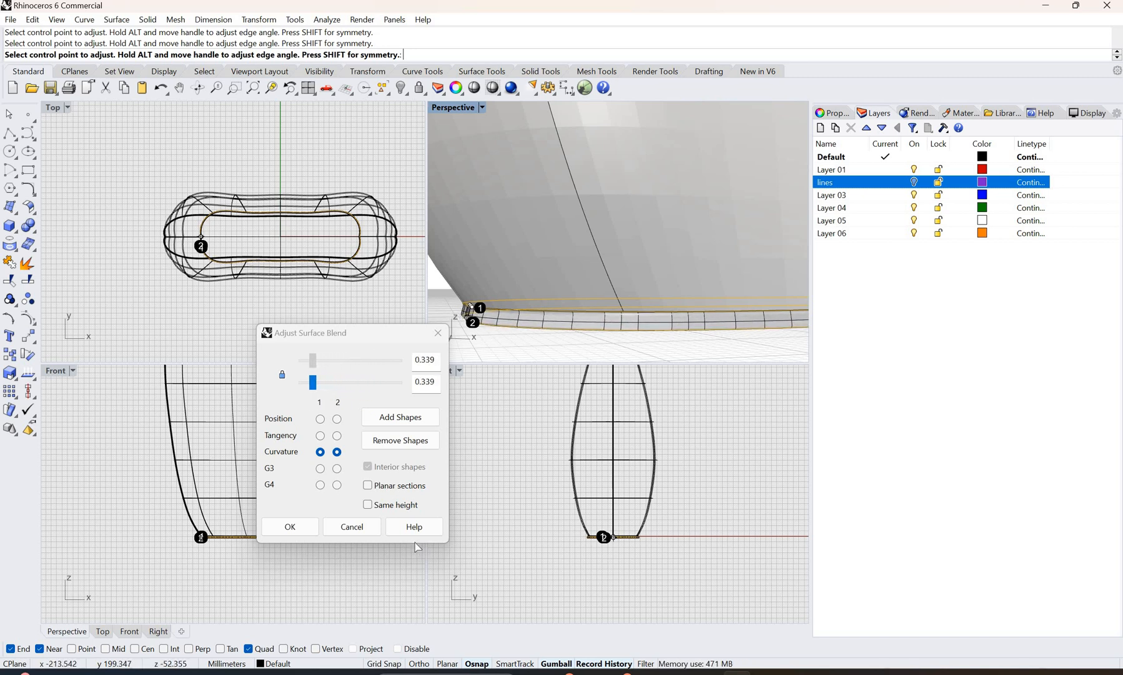
left_click(290, 527)
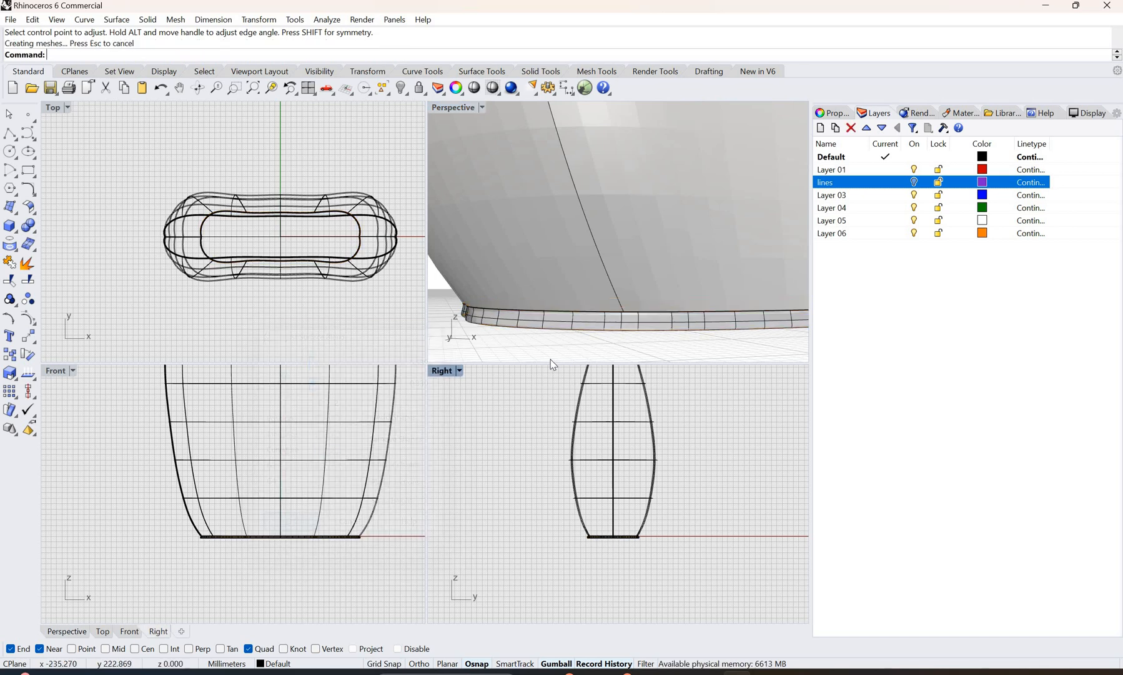
Step: Show the whole bag in the Rendered display mode in the perspective view
scroll(769, 249, "down", 5)
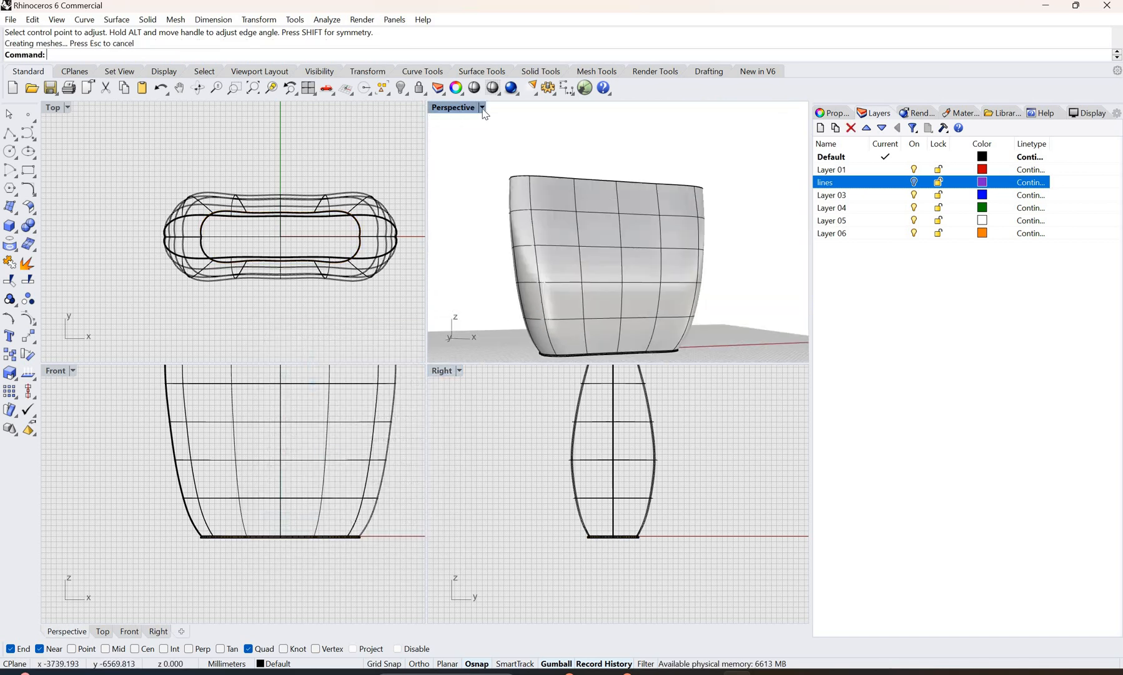
left_click(481, 108)
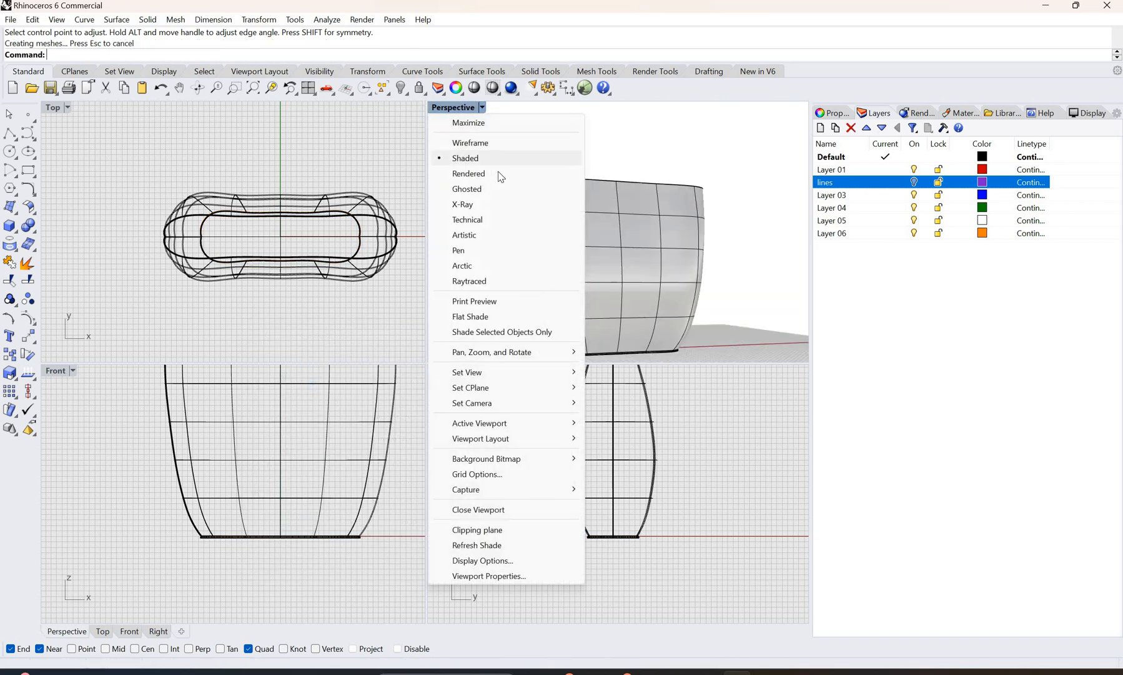
left_click(468, 173)
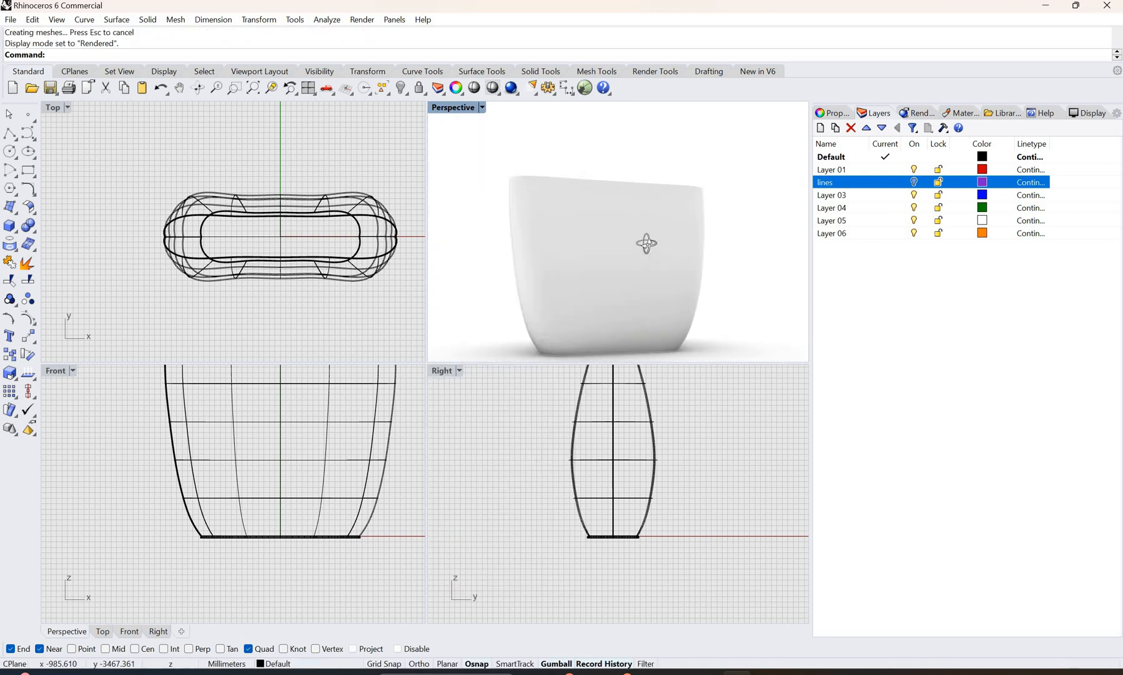
Step: Look over the rendered bag from the side and return the perspective view to the Shaded display mode
right_click_drag(646, 243, 537, 206)
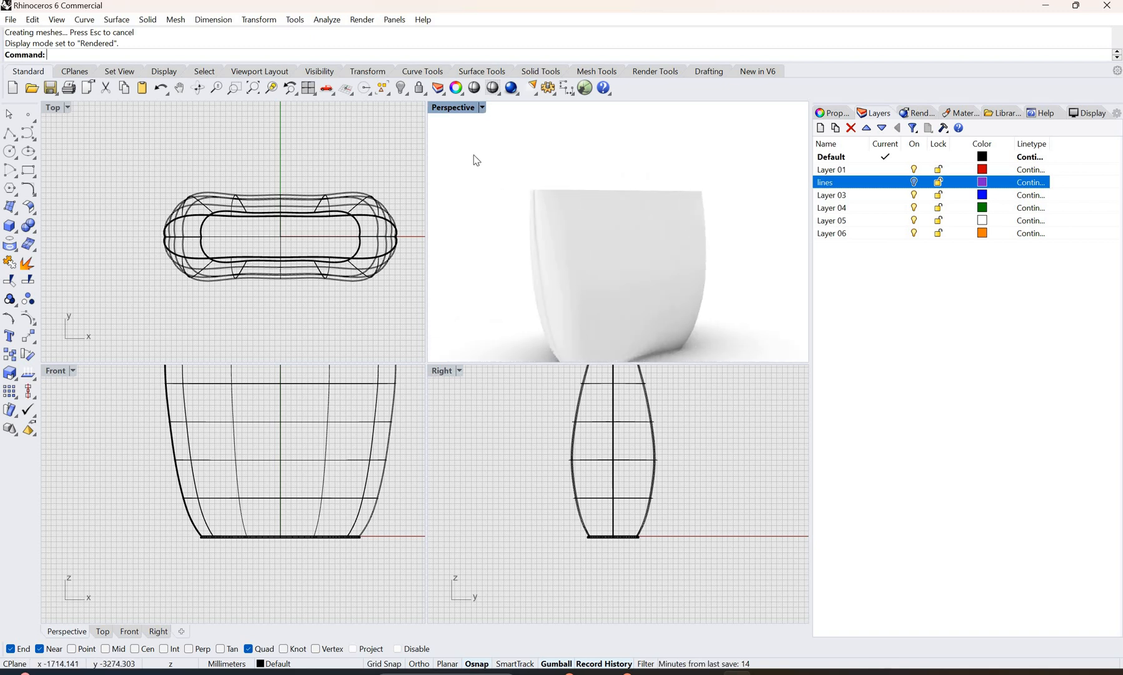
left_click(482, 108)
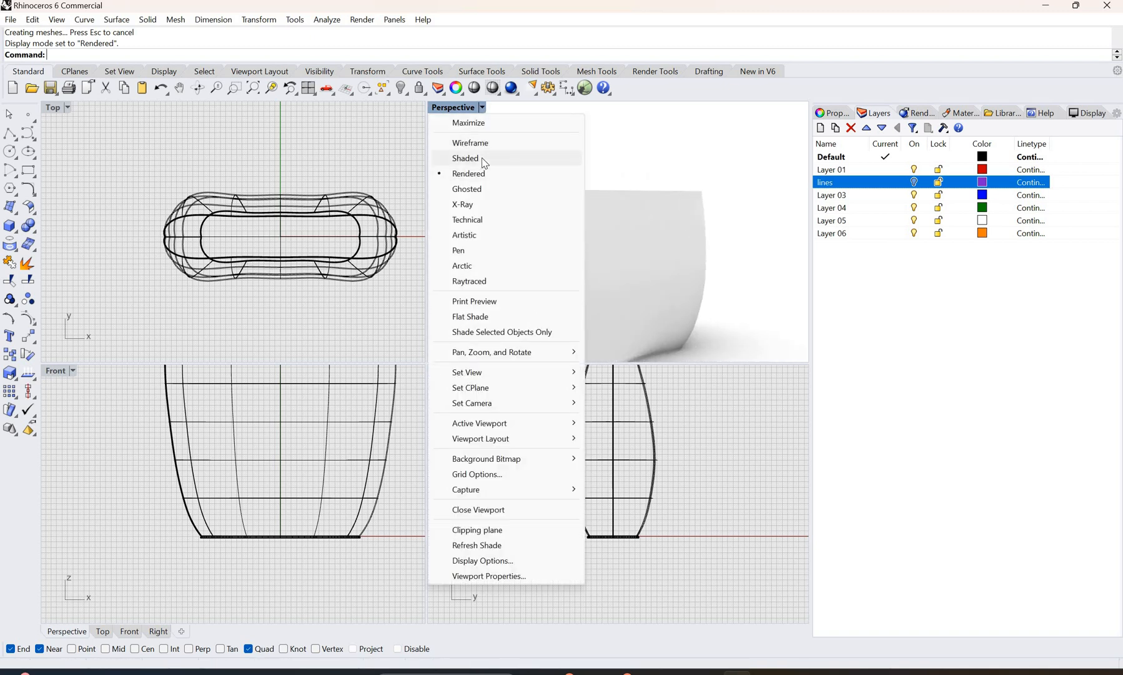
scroll(616, 295, "down", 6)
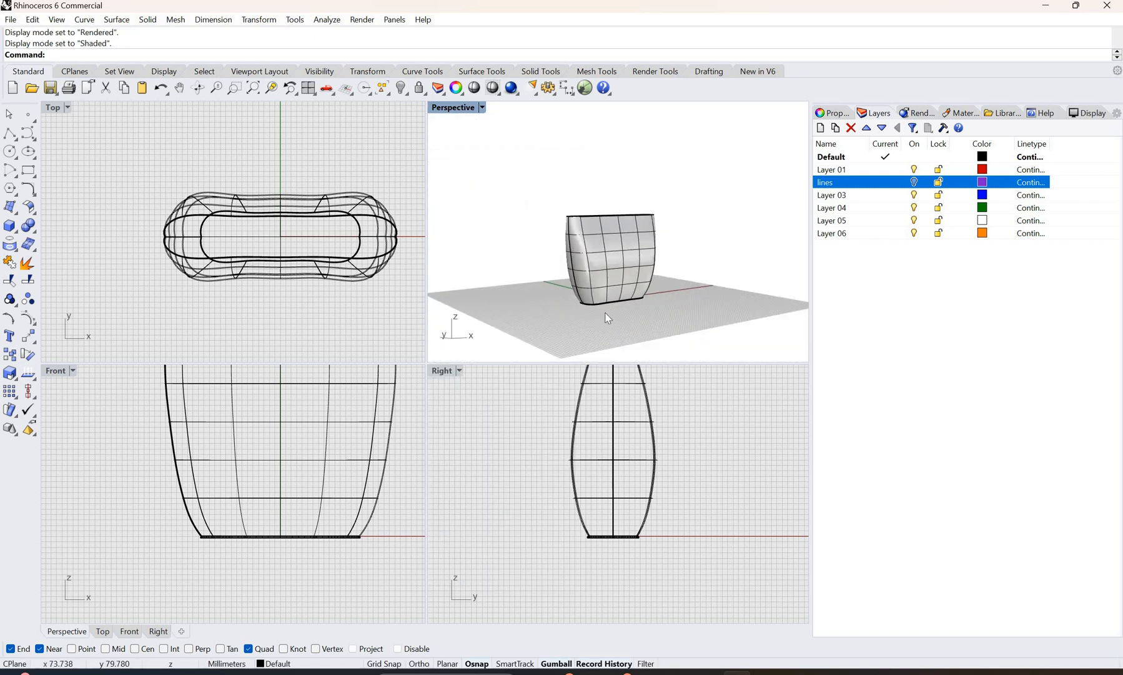
Step: Extract a U-direction isocurve from the bag's outer surface about 4 mm above the base
scroll(603, 319, "up", 8)
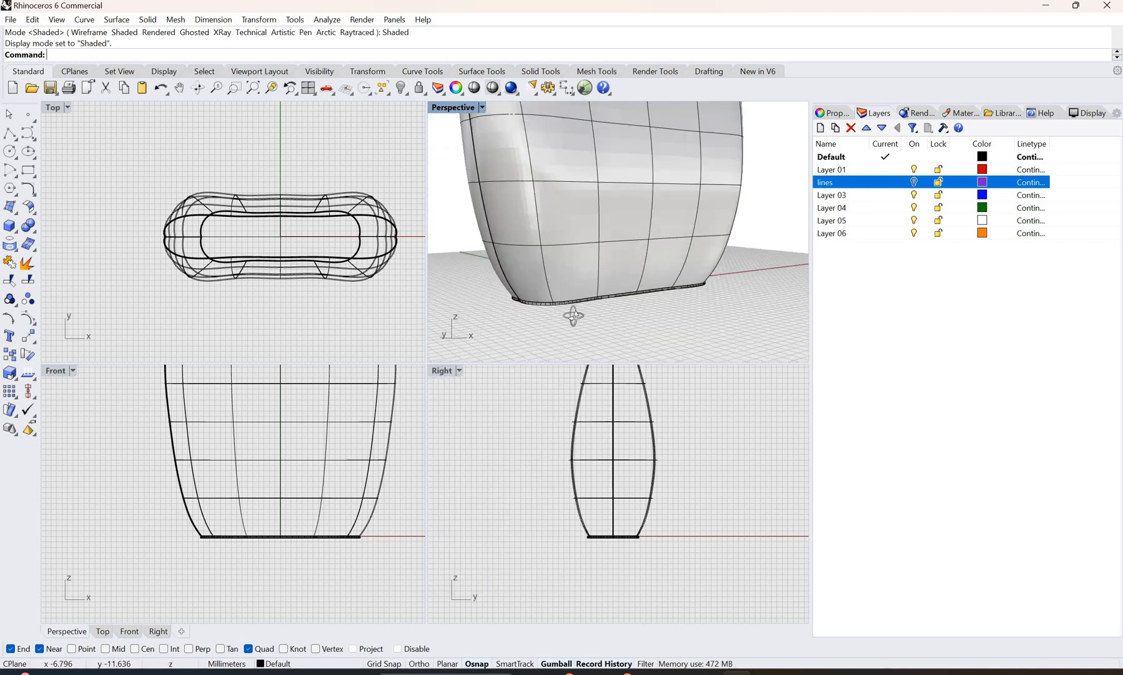
right_click_drag(574, 316, 534, 292)
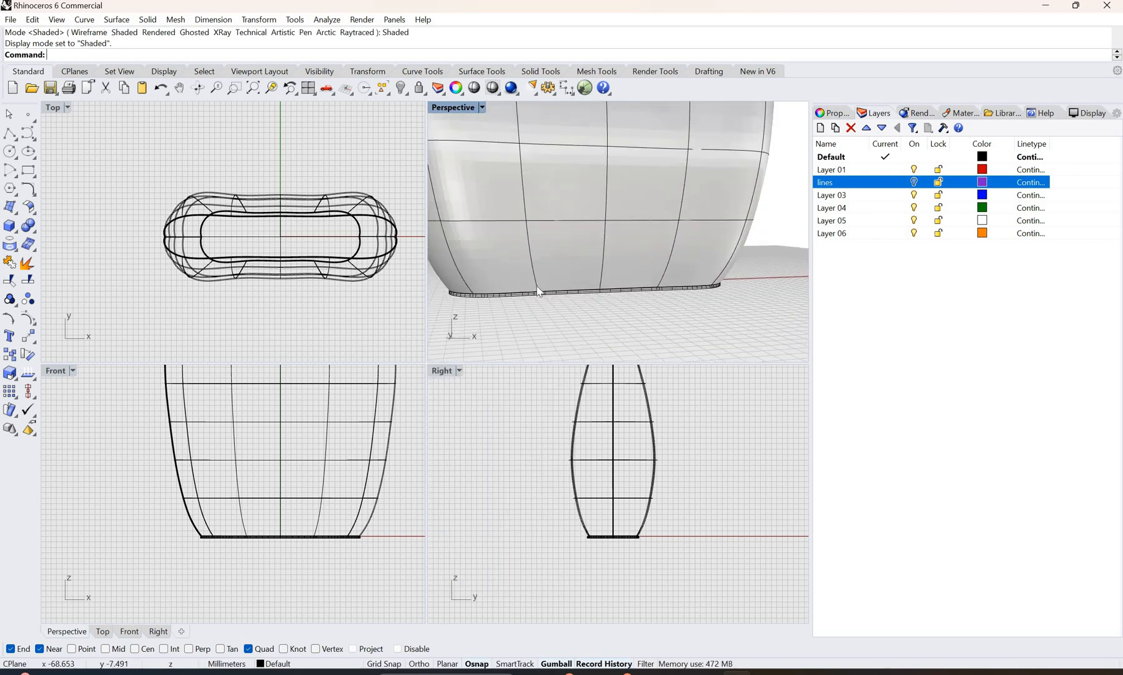
scroll(603, 223, "down", 4)
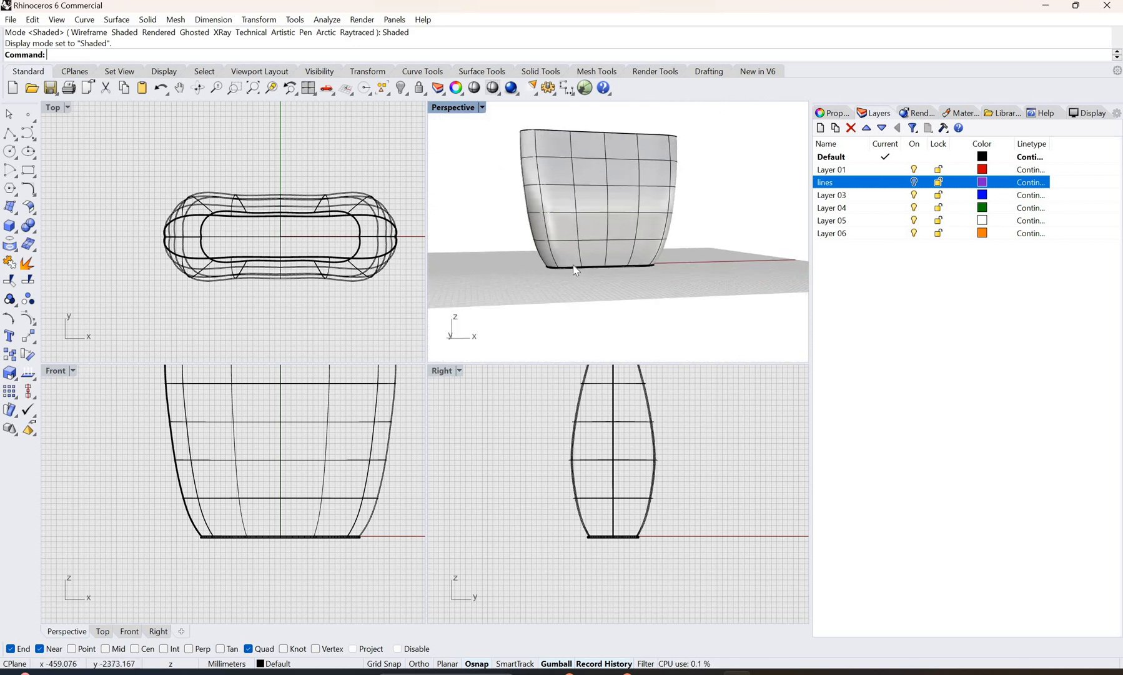
scroll(569, 263, "up", 2)
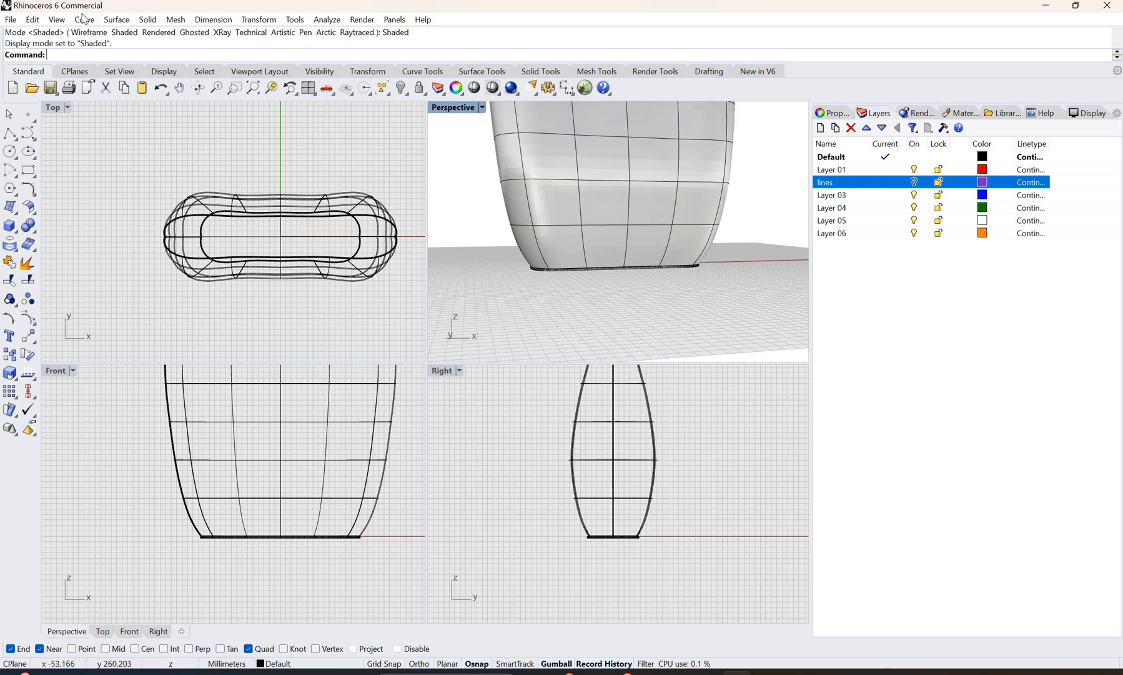
left_click(84, 20)
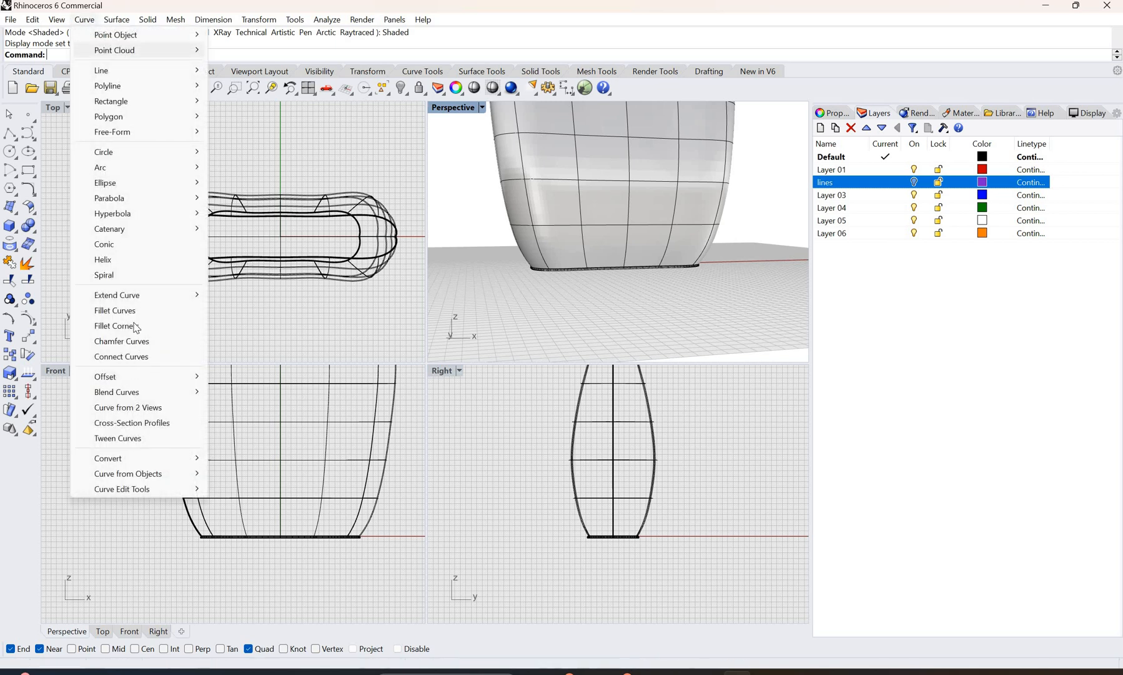
mouse_move(115, 298)
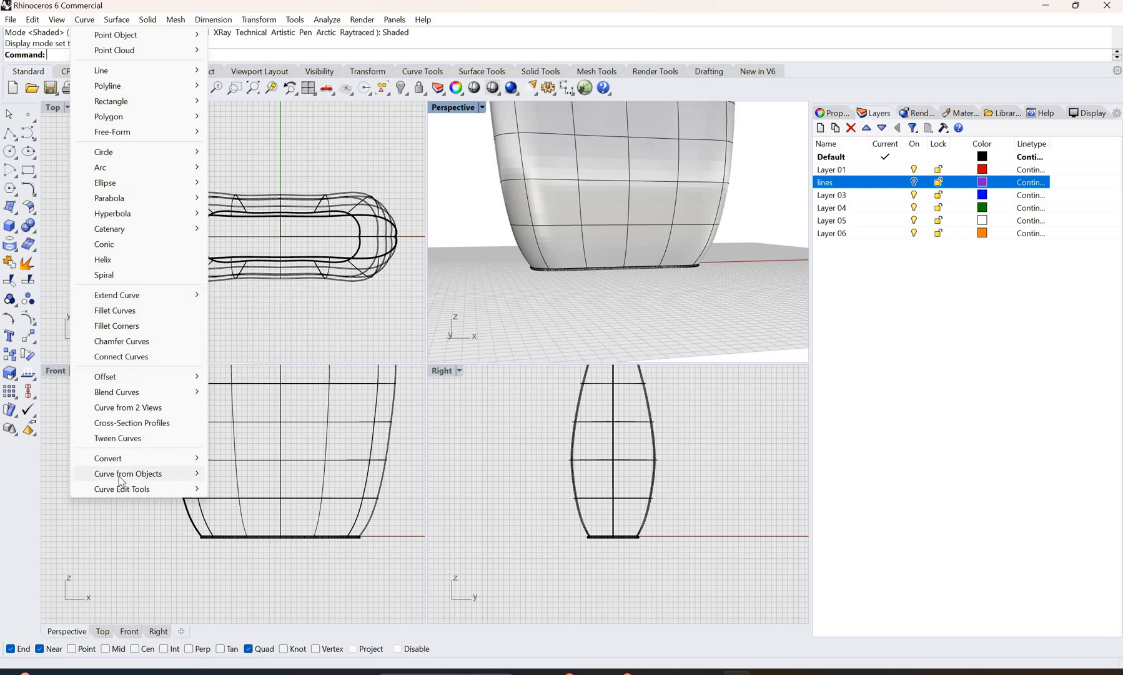
mouse_move(125, 475)
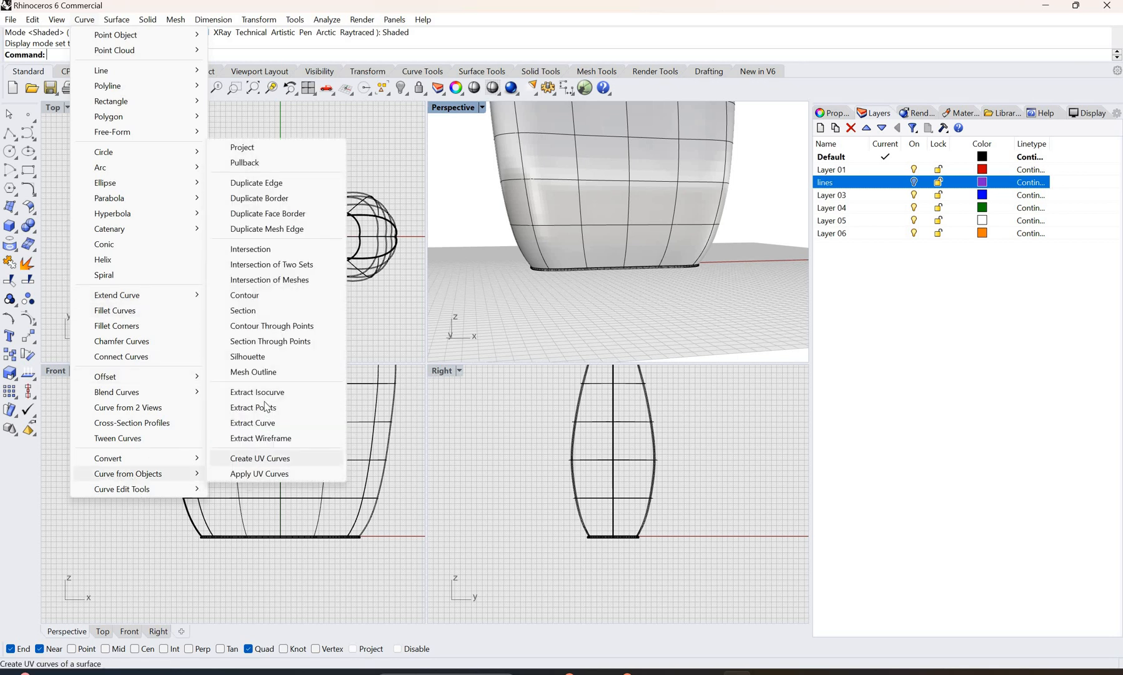
key("Return")
left_click(573, 239)
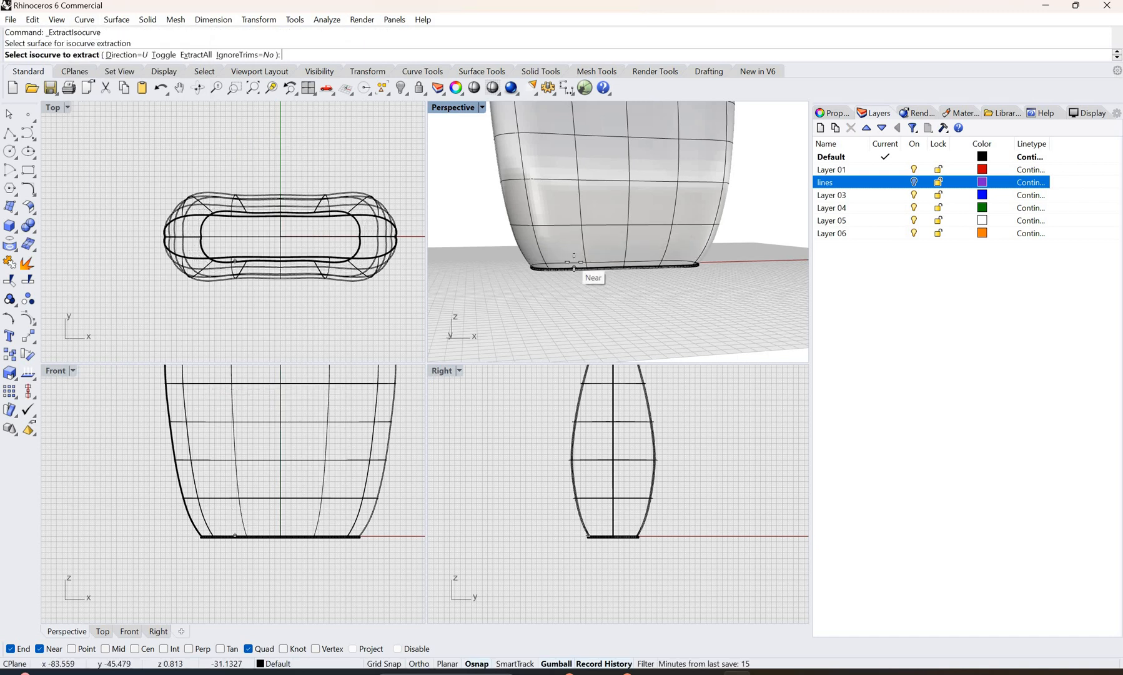
scroll(573, 267, "up", 4)
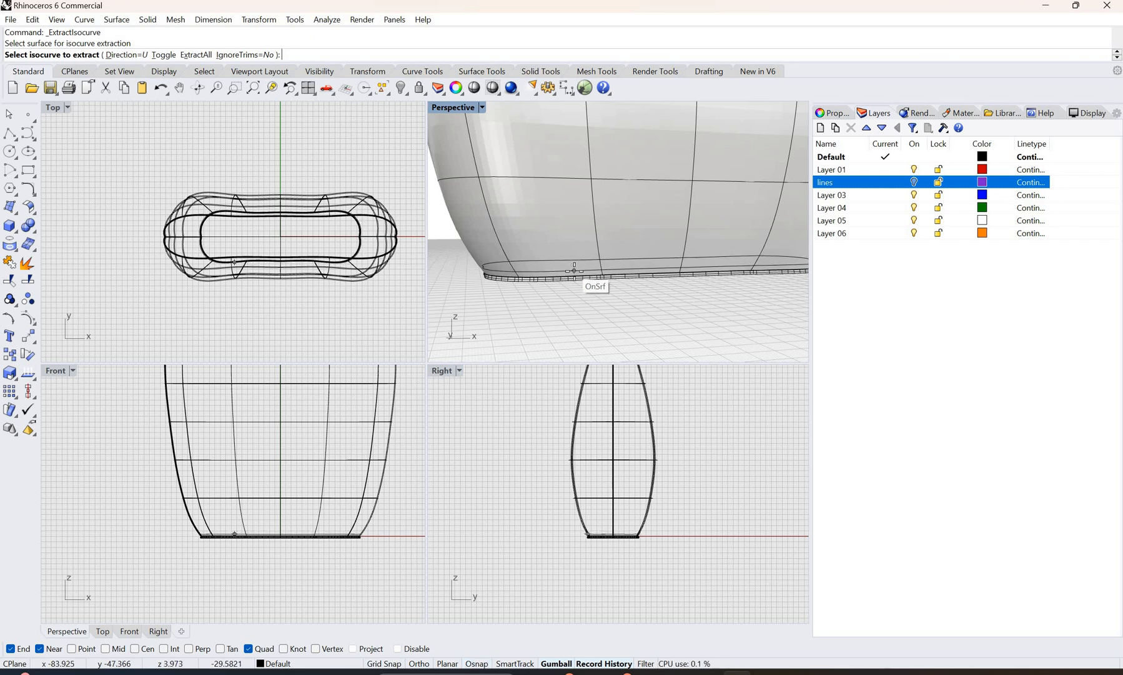
left_click(574, 271)
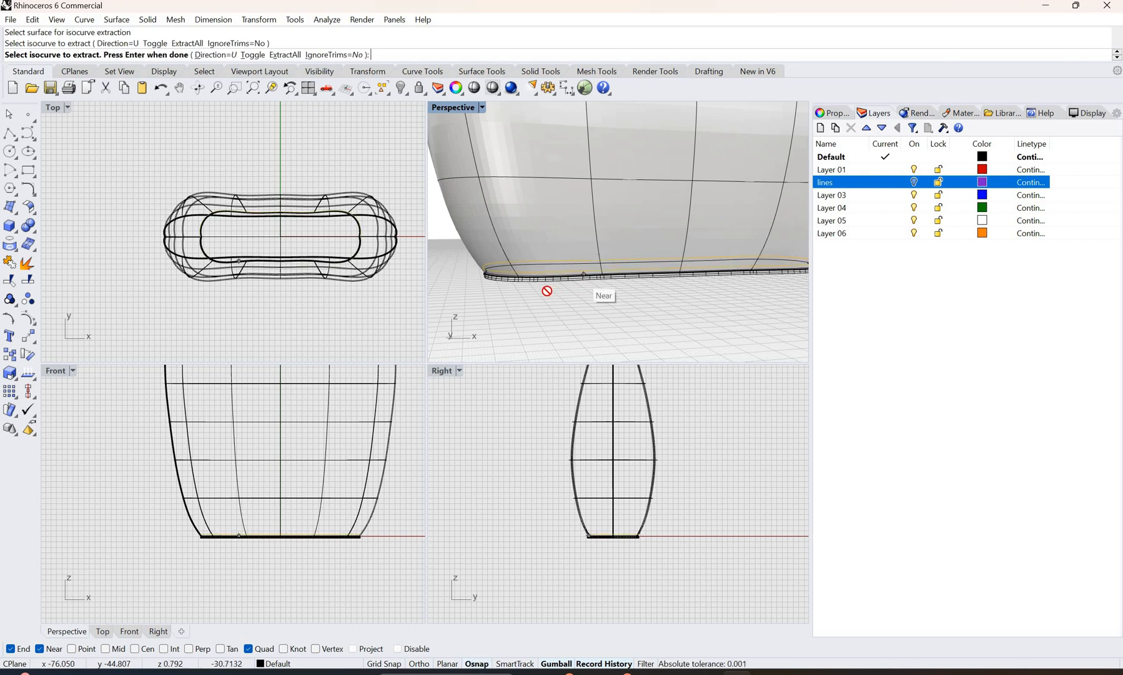
key("Return")
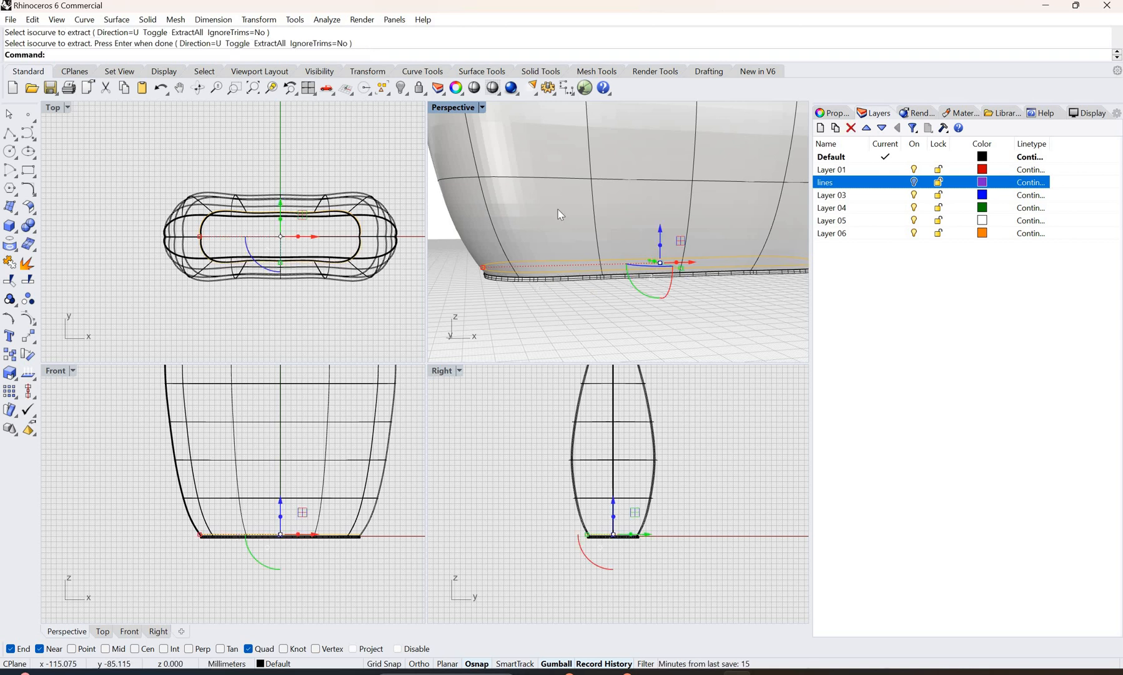
Step: Extract a U-direction isocurve from the bag's outer surface just below the upper rim, at a height of about 335 mm
scroll(558, 210, "down", 5)
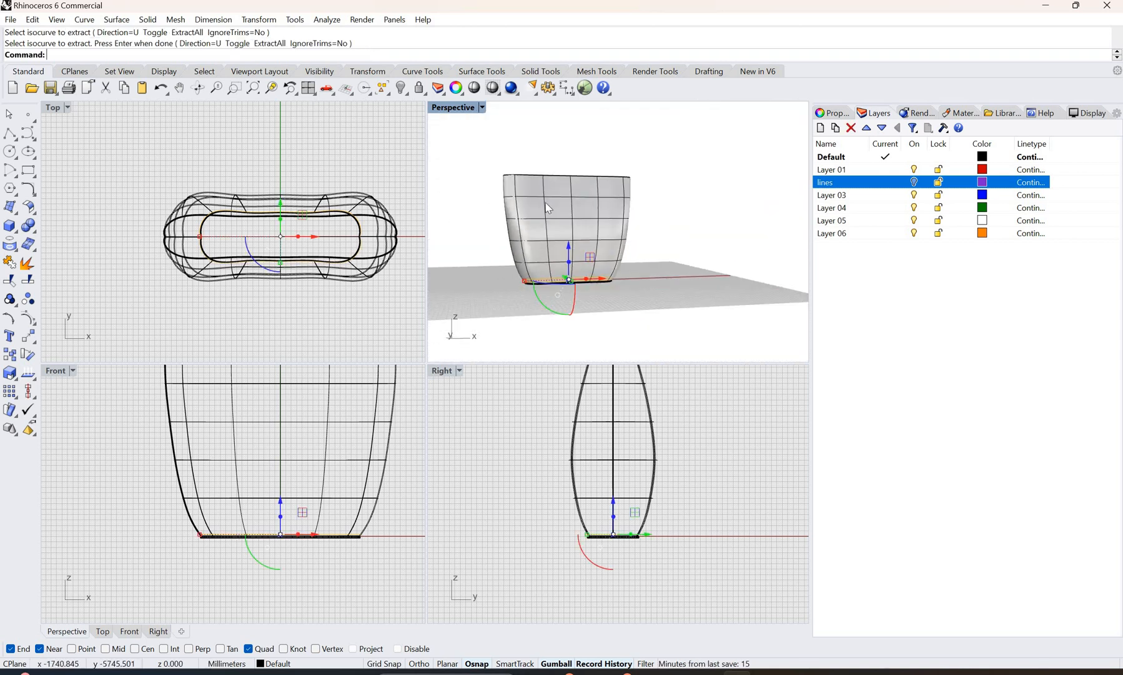
right_click_drag(547, 208, 705, 166)
scroll(529, 219, "up", 3)
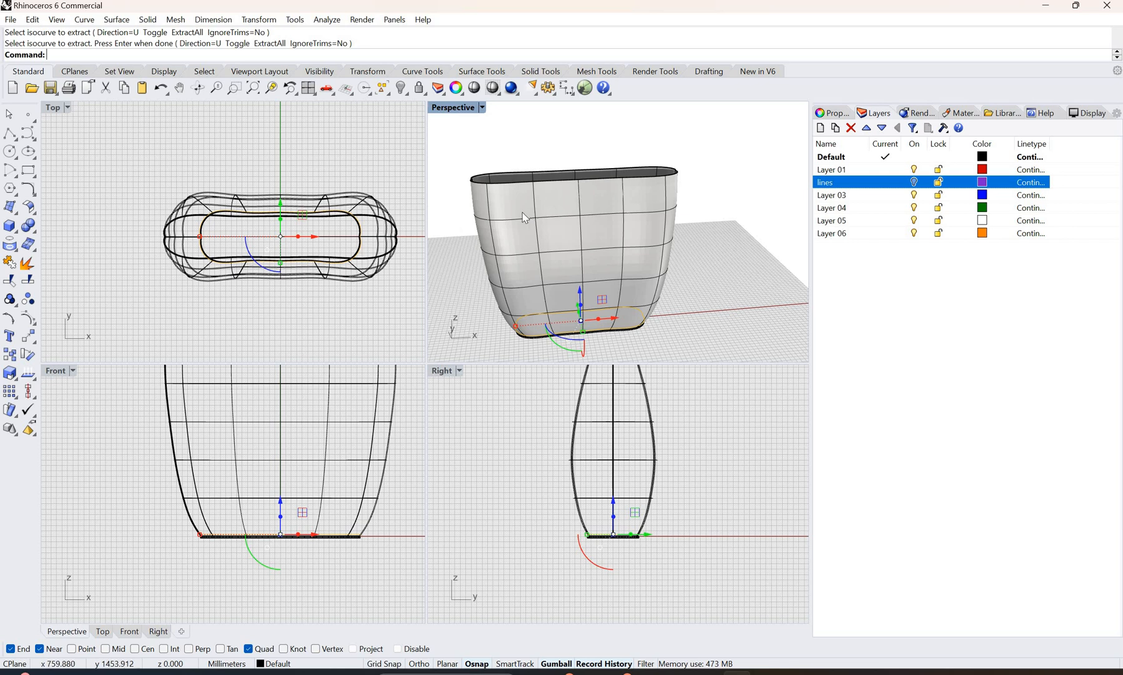
right_click_drag(522, 212, 522, 212)
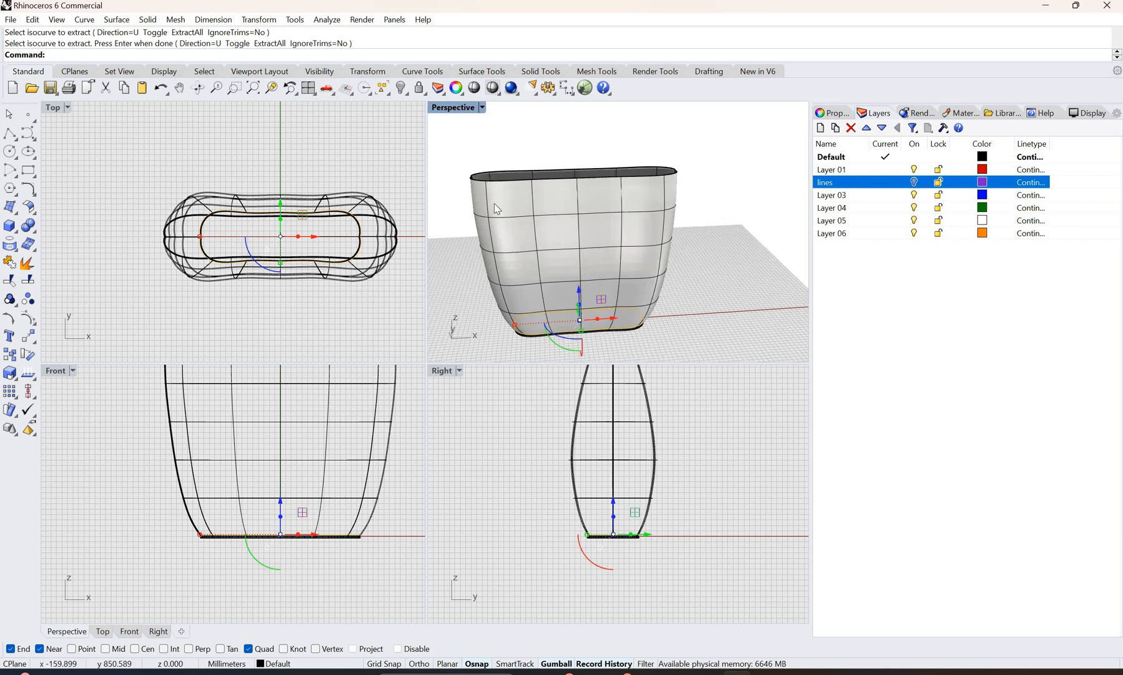
left_click(518, 231)
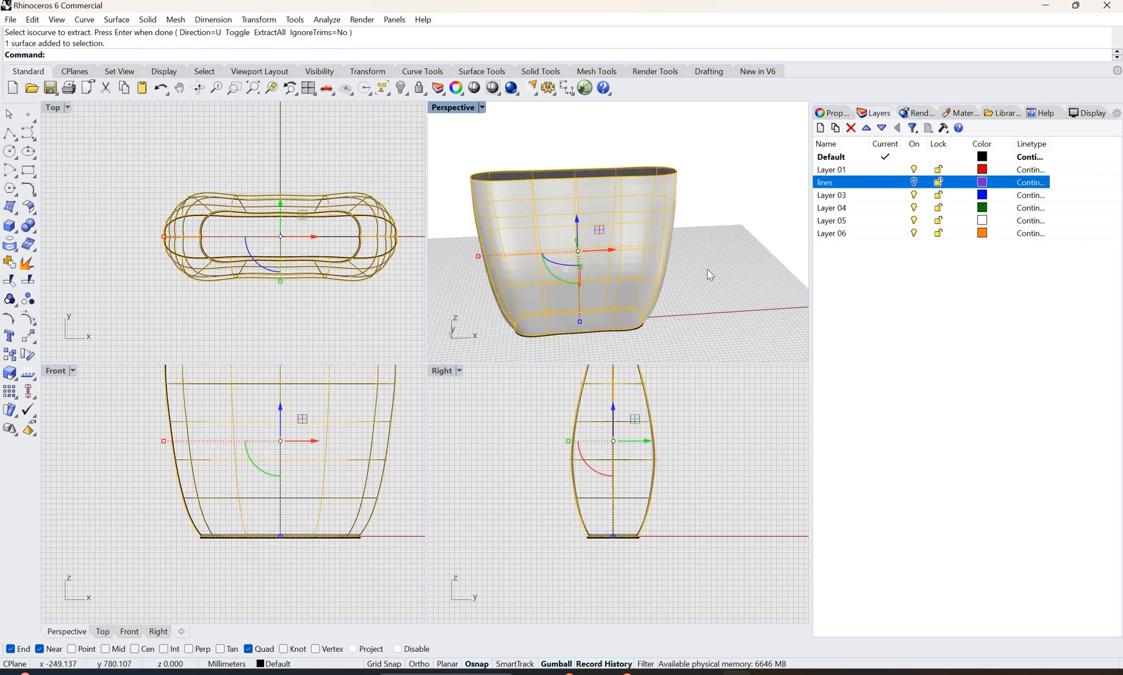
key("Escape")
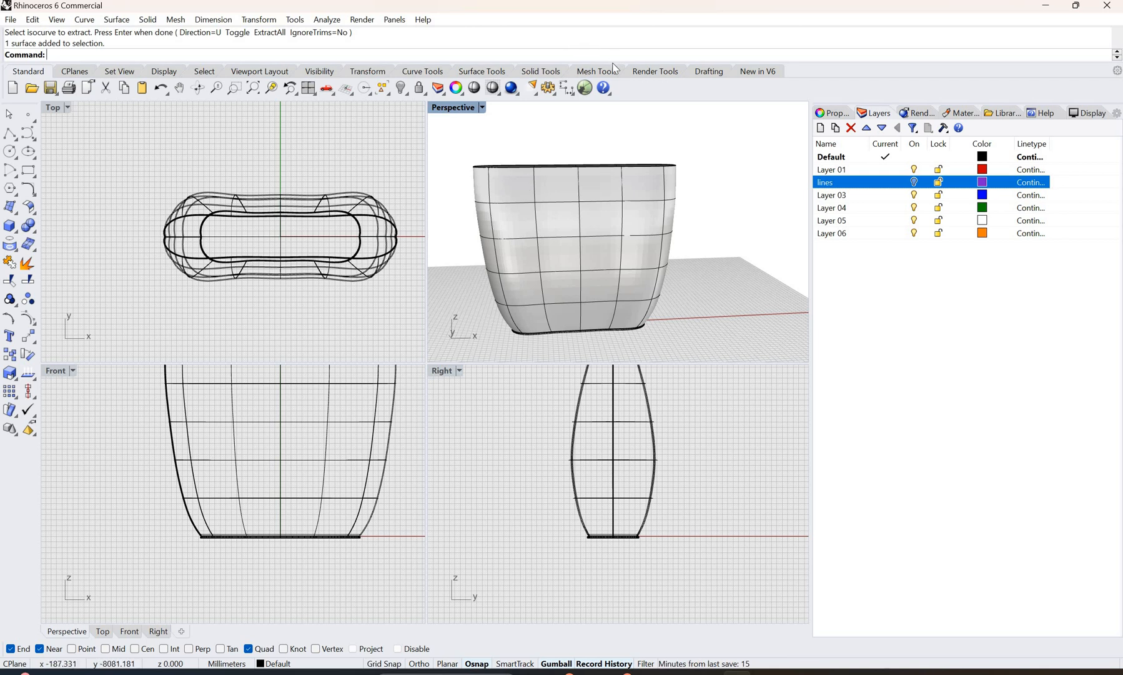
right_click(572, 40)
left_click(603, 99)
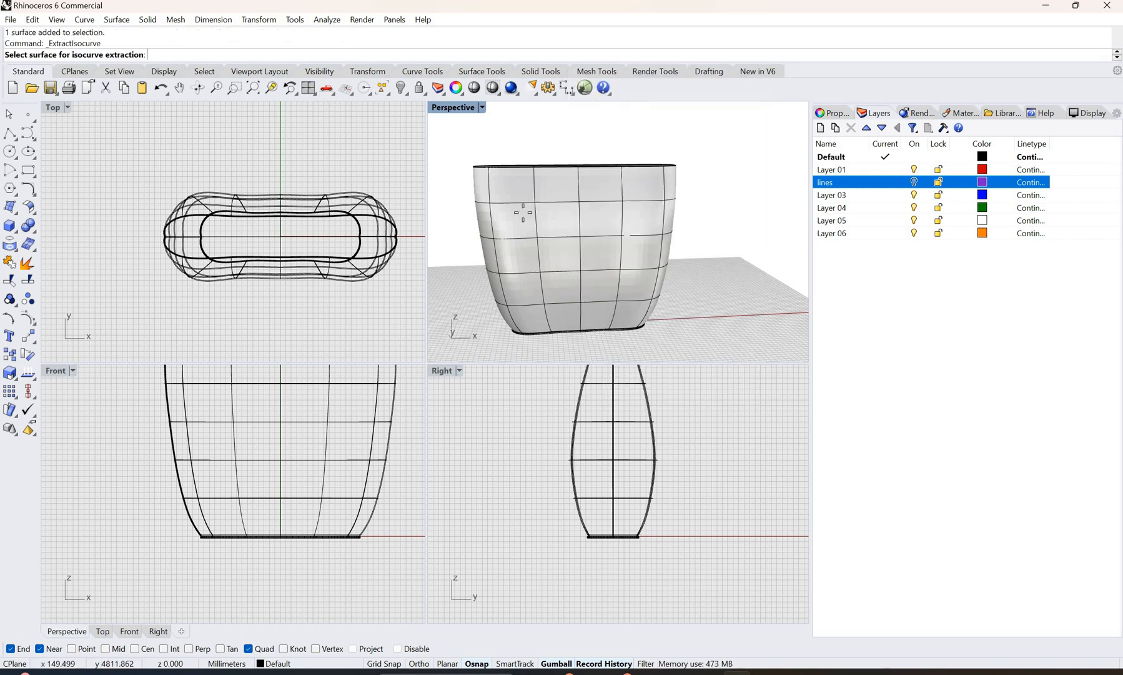
left_click(515, 193)
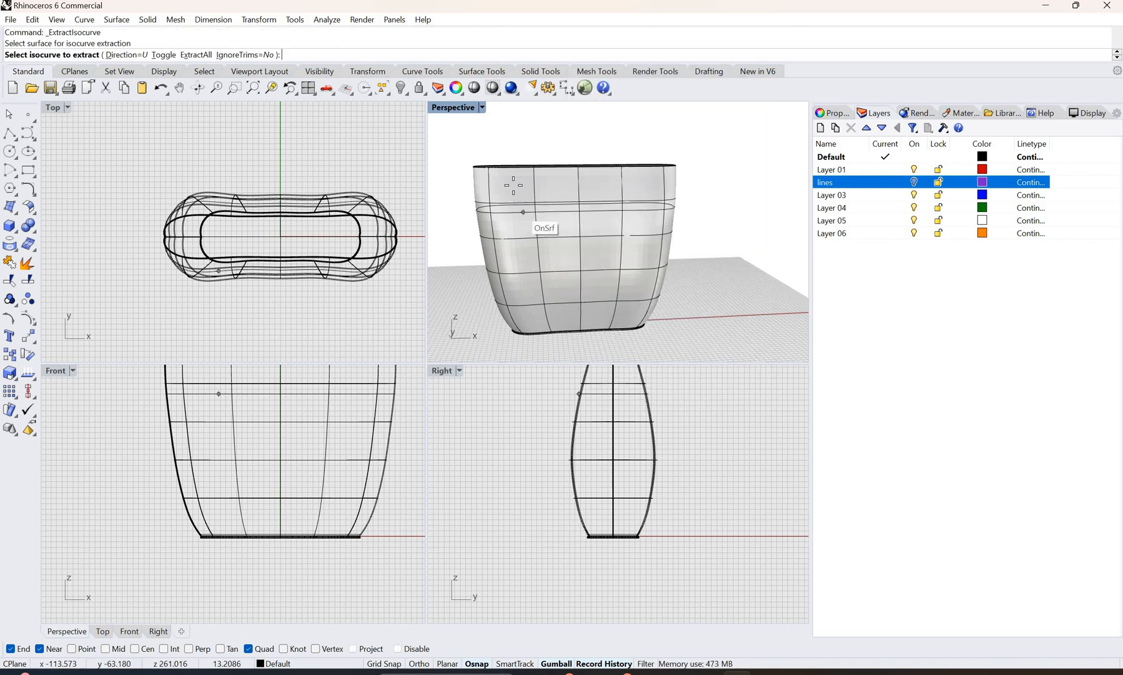
left_click(513, 174)
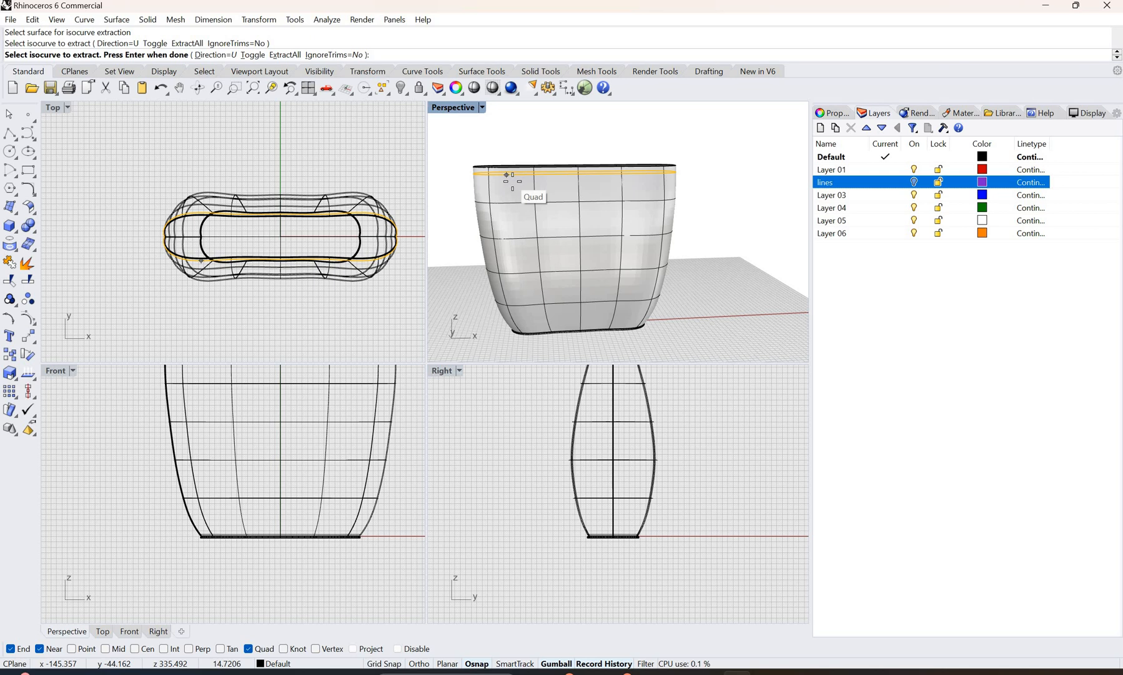
Step: Extract a second isocurve slightly below the first rim isocurve, at a height of about 329 mm, and clear the selection
scroll(503, 172, "up", 3)
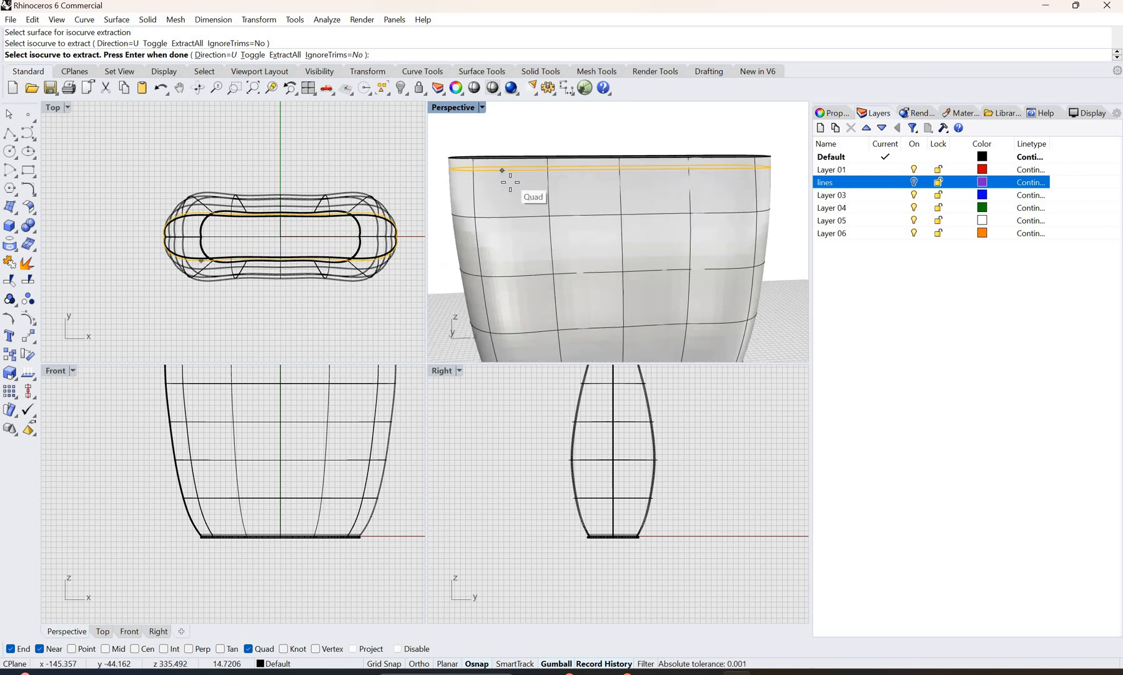
scroll(502, 170, "up", 2)
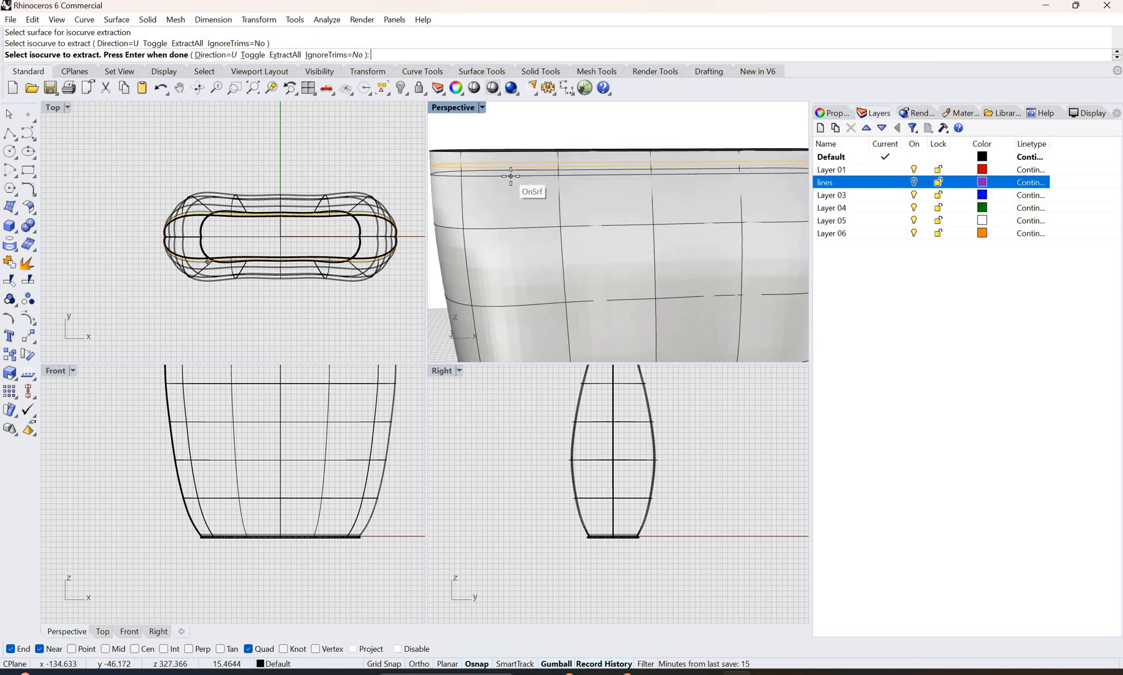
left_click(511, 175)
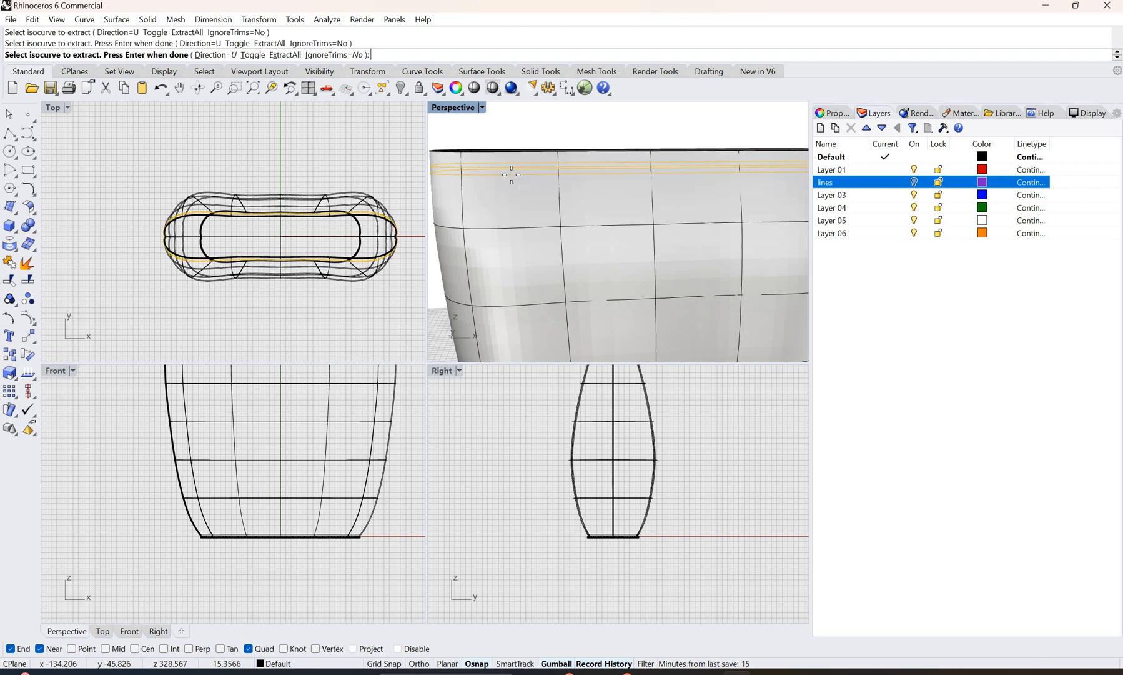
right_click(554, 127)
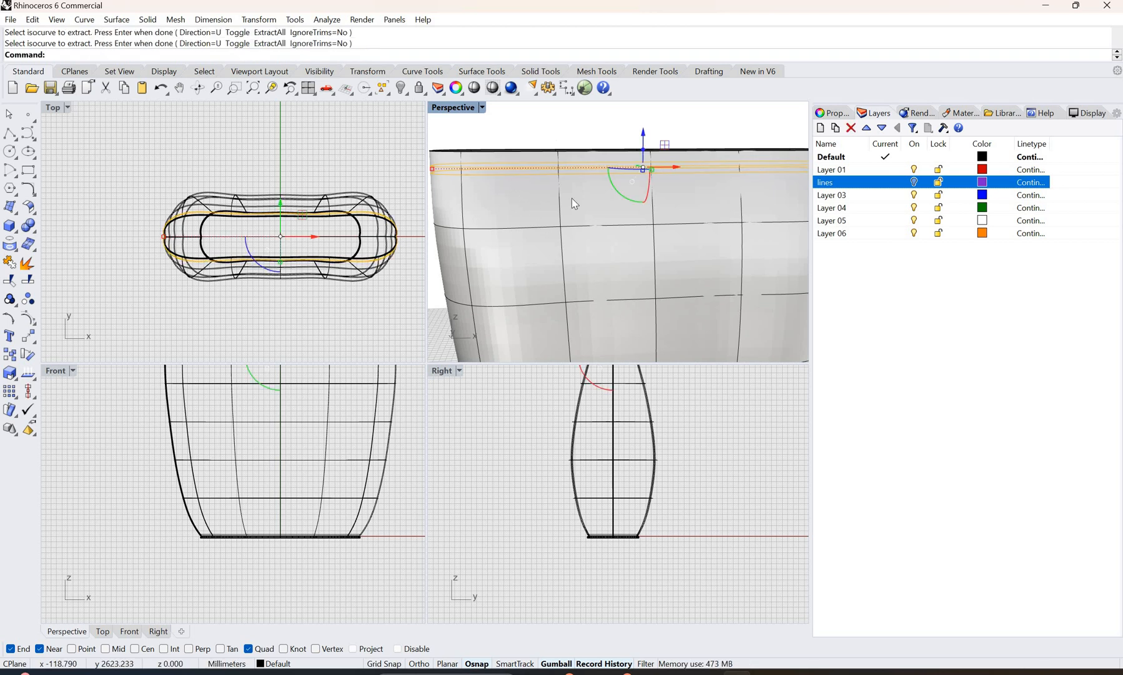
key("Escape")
Step: Add a sphere of 1 mm radius centred on the upper rim isocurve near the bag's rounded corner, using the AroundCurve option
scroll(570, 202, "down", 5)
right_click_drag(476, 205, 551, 210)
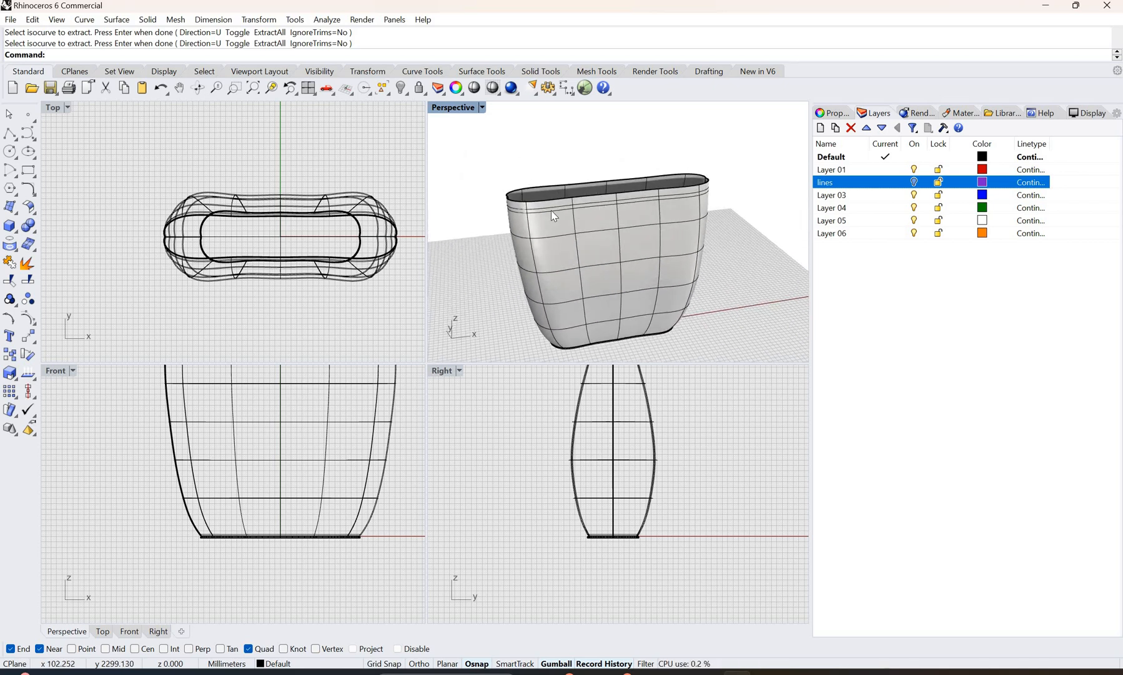
scroll(491, 214, "up", 3)
scroll(491, 214, "up", 4)
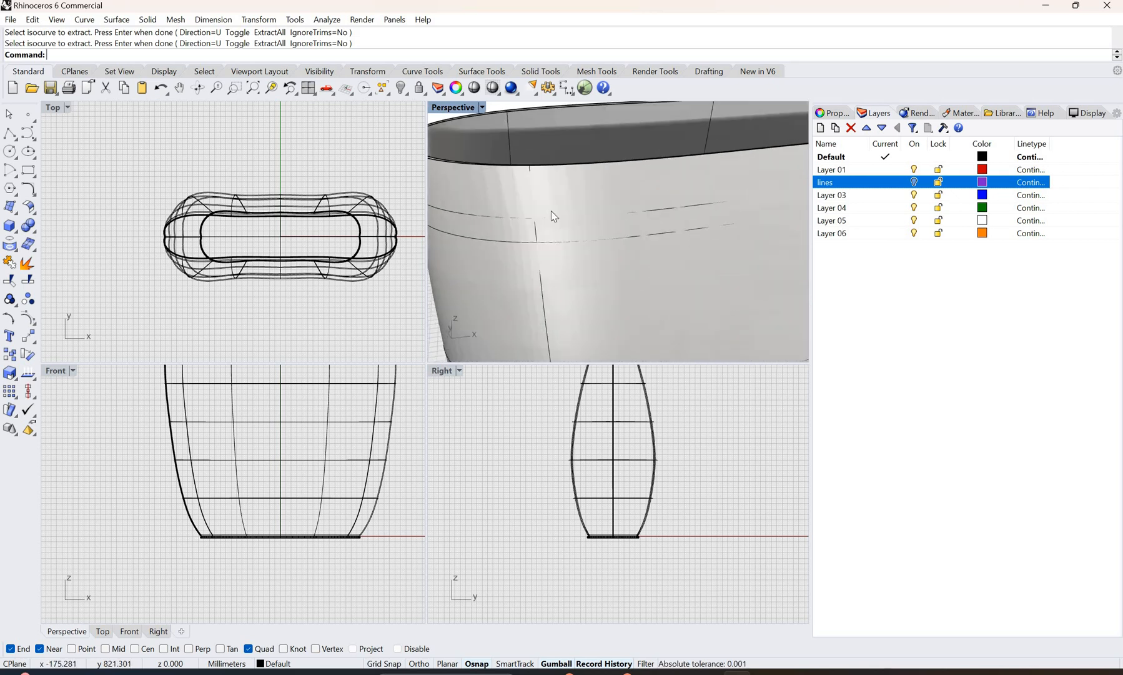
scroll(549, 224, "down", 3)
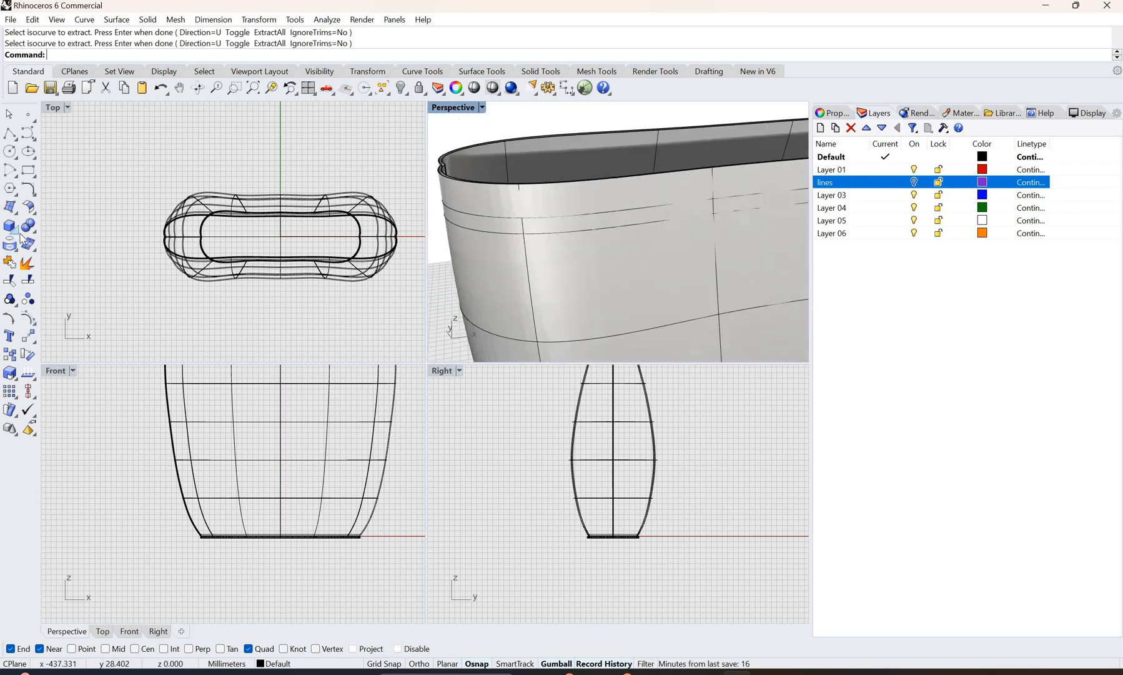
left_click(15, 231)
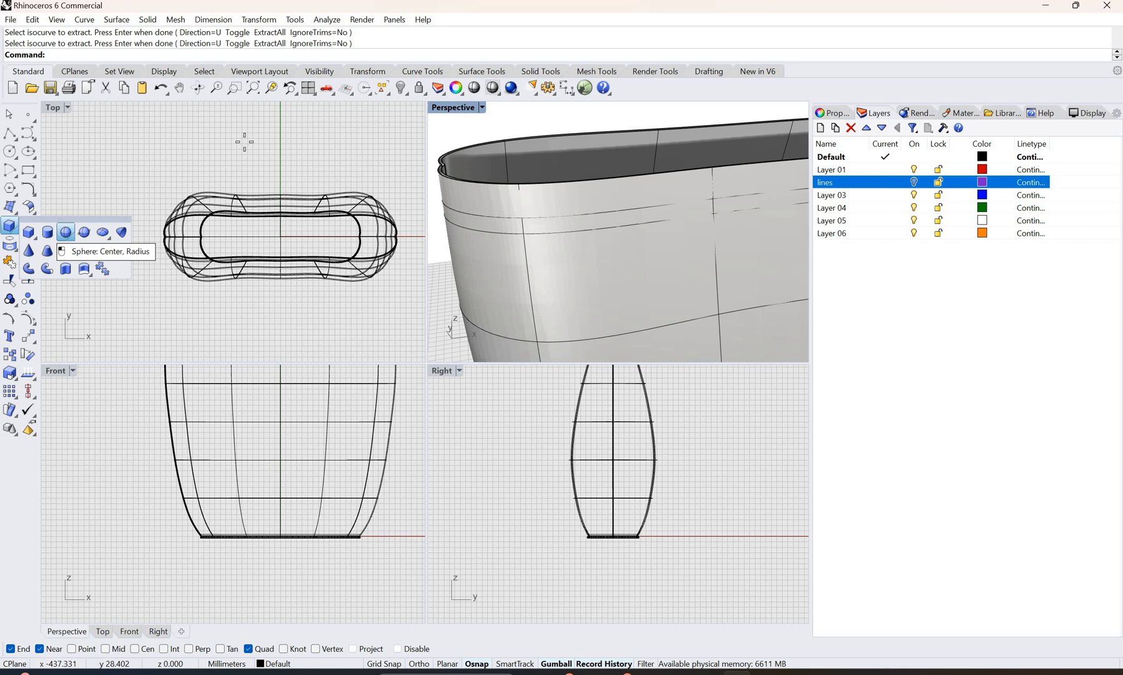
left_click(66, 232)
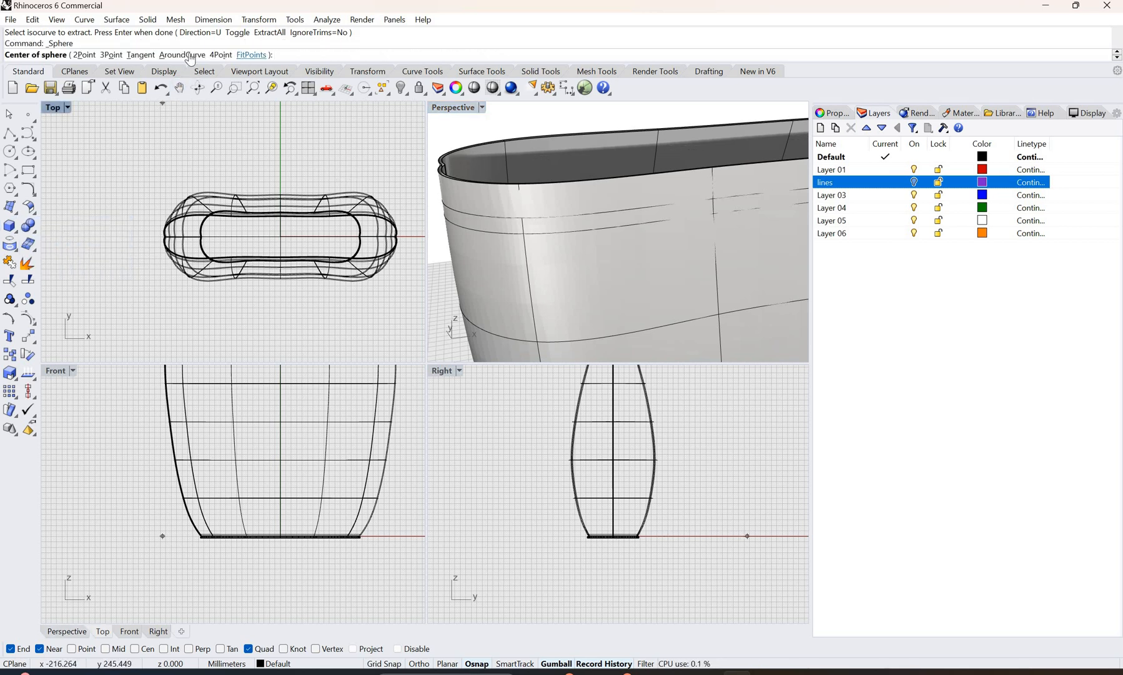
left_click(182, 55)
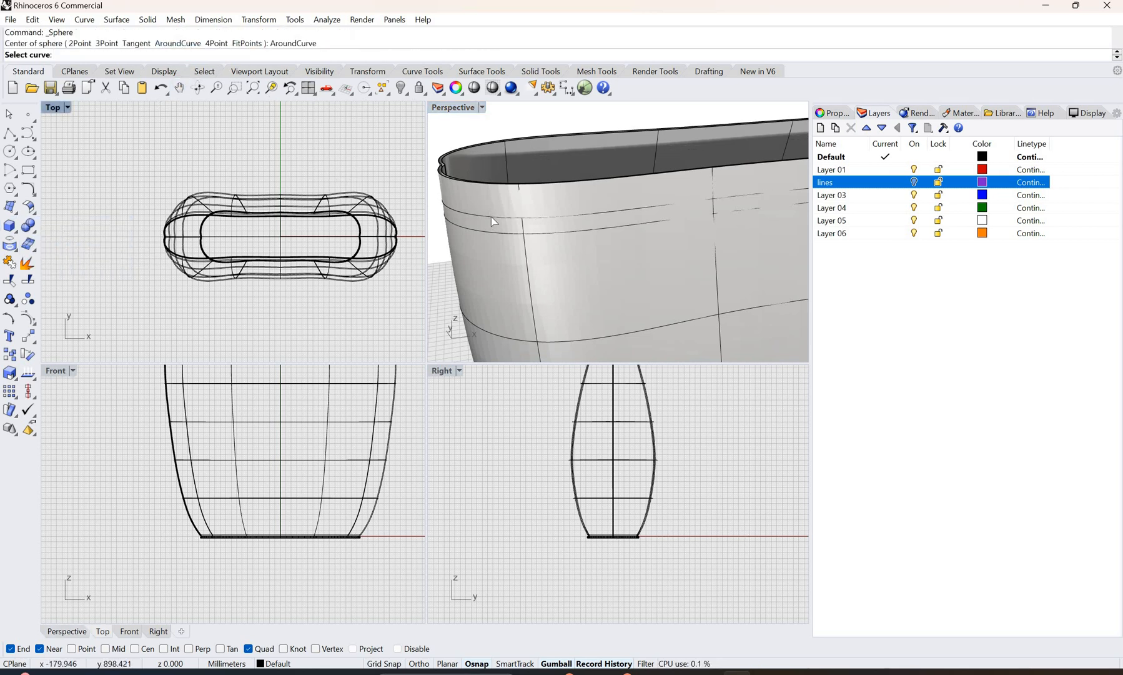
left_click(494, 216)
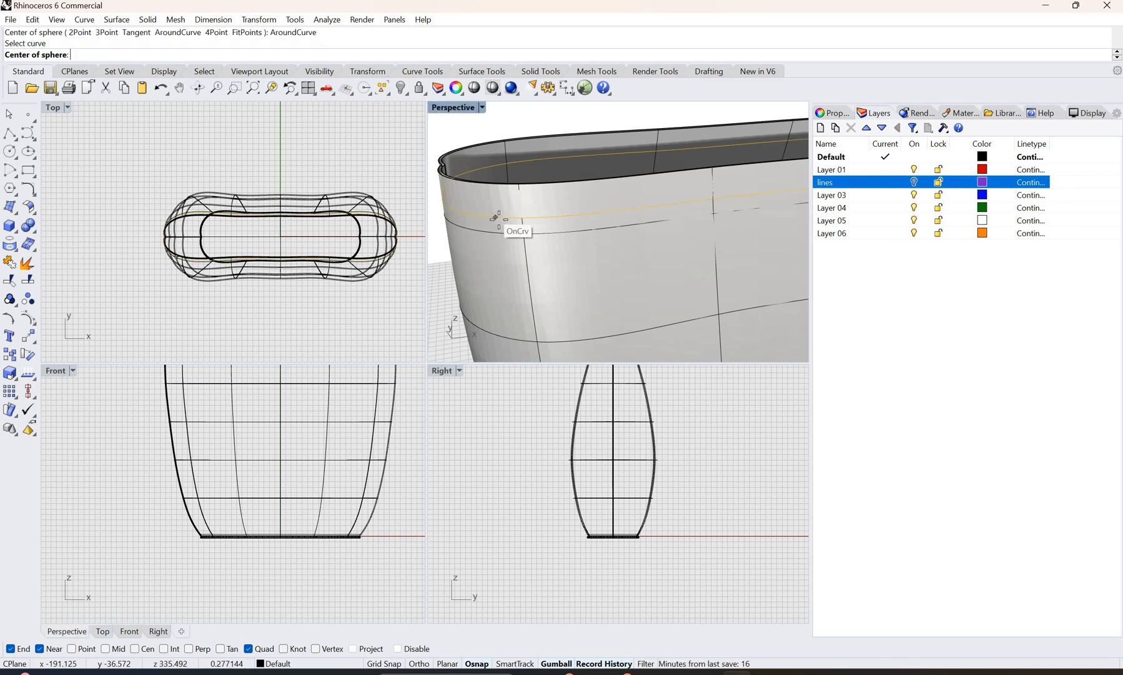
left_click(496, 218)
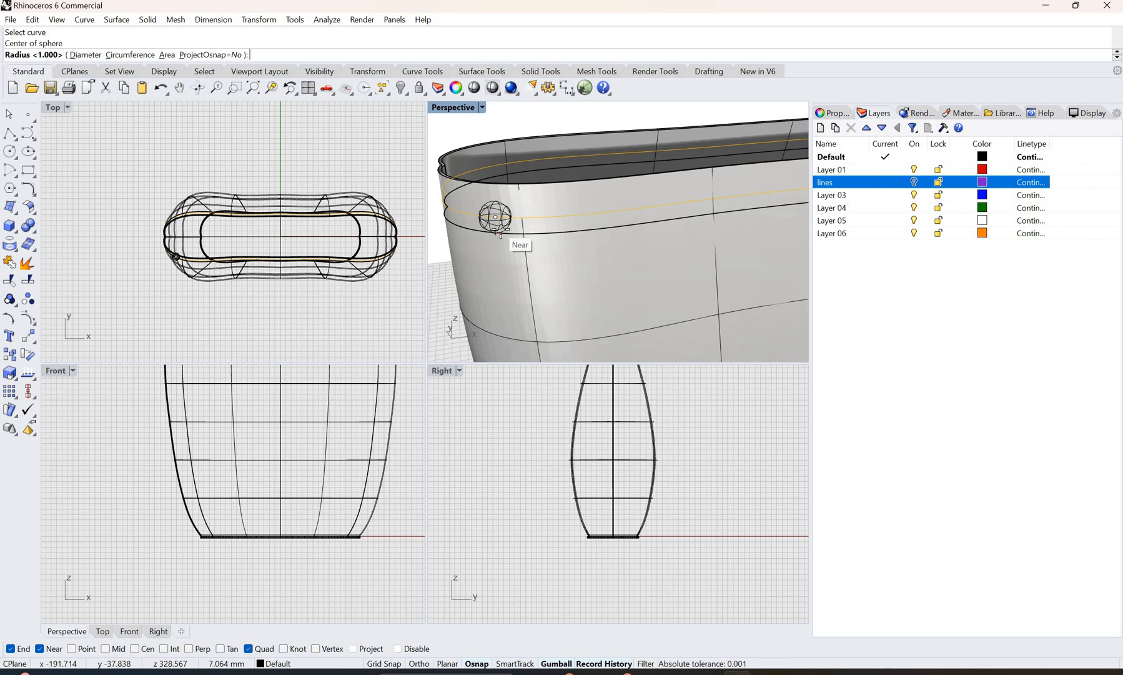
type("1")
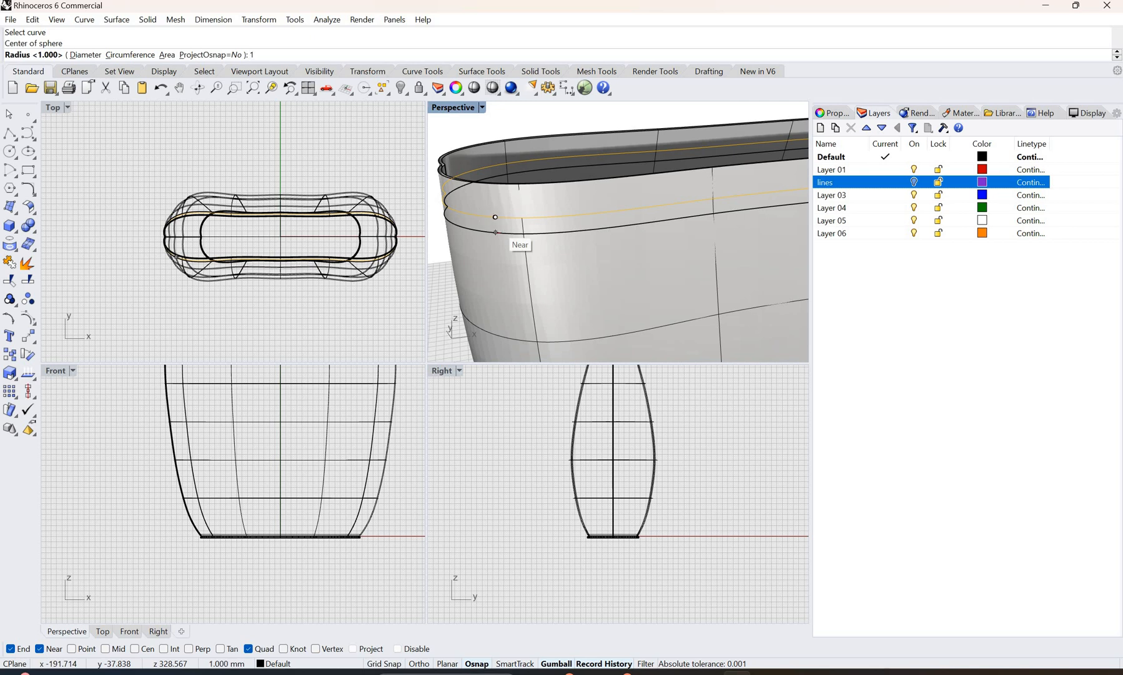
key("Return")
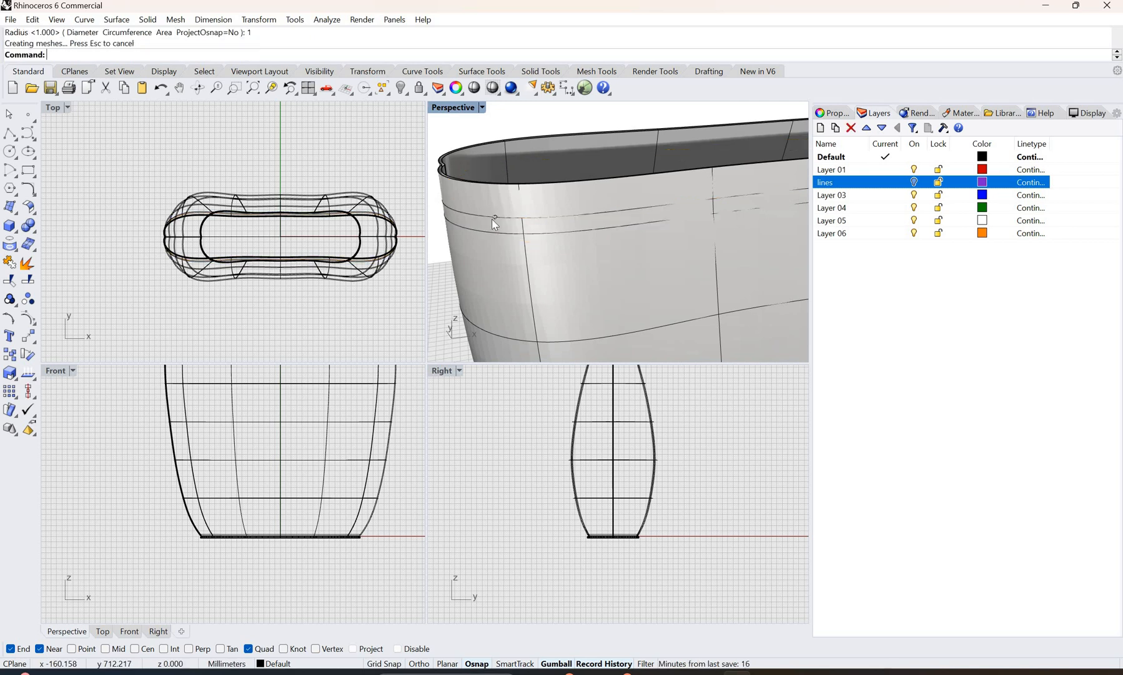
scroll(509, 214, "up", 10)
scroll(513, 214, "down", 8)
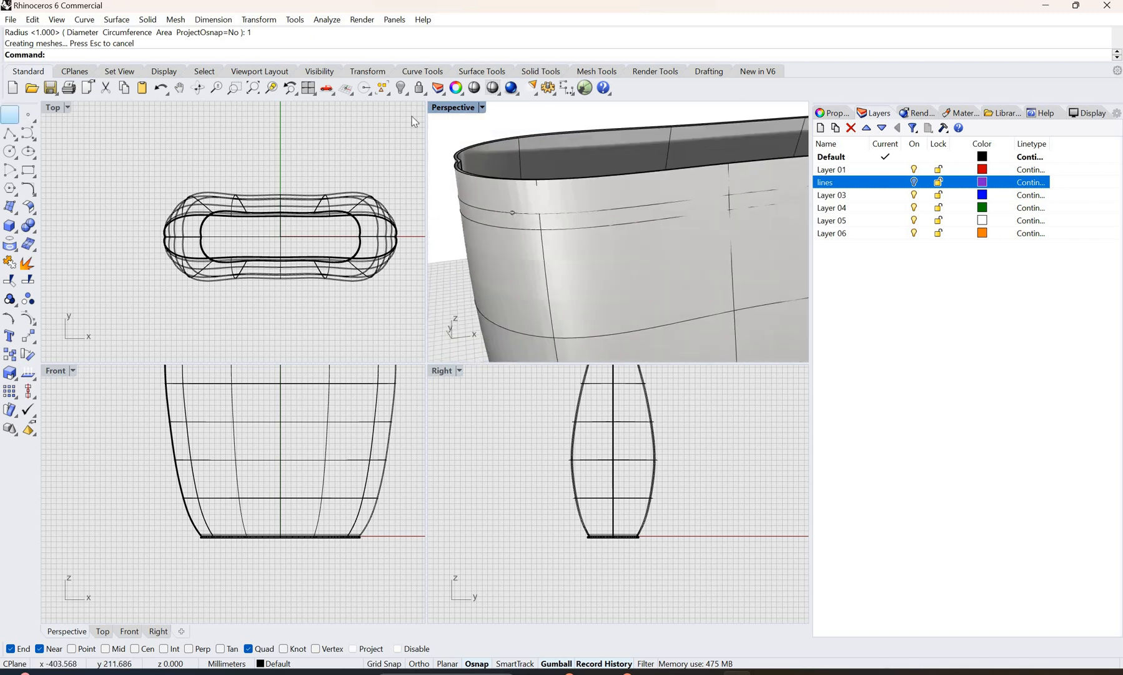
Step: Select both isocurves below the rim and rename Layer 03 as "stitching lines"
left_click(18, 118)
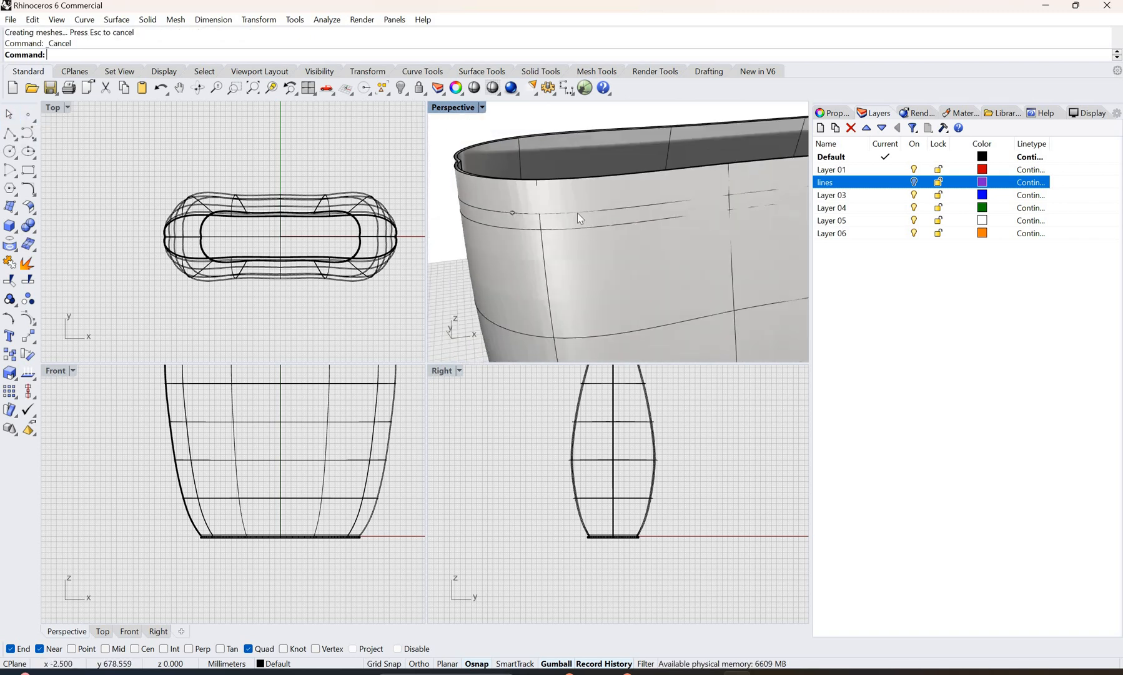
left_click(577, 213)
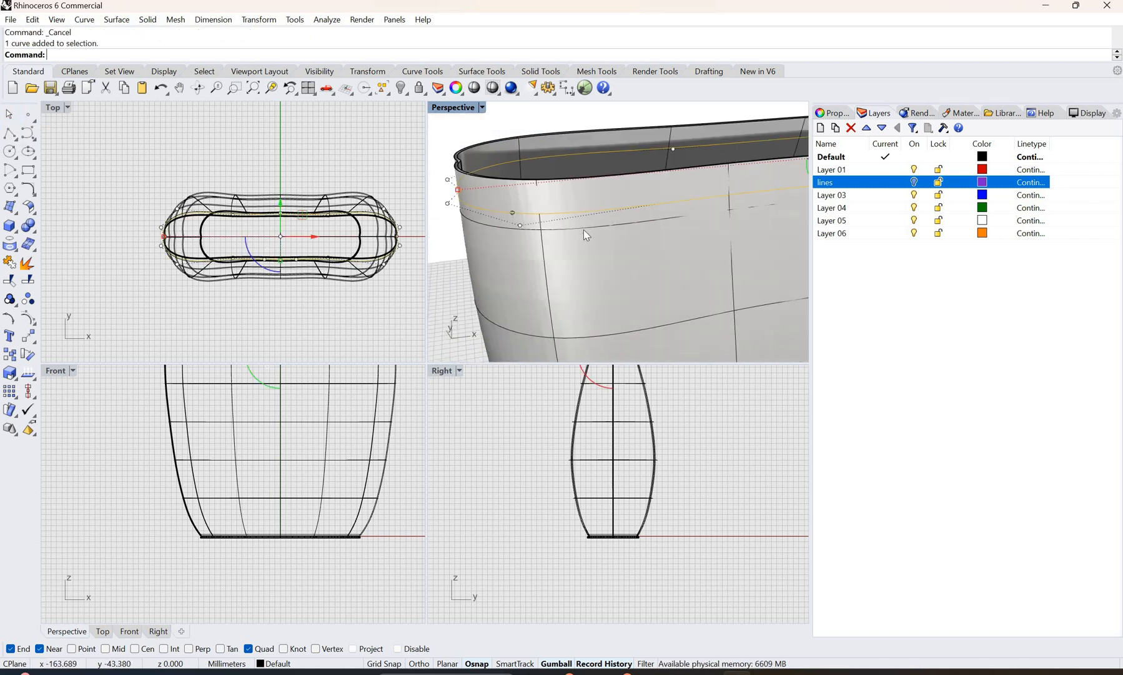
left_click(638, 249)
left_click(504, 236)
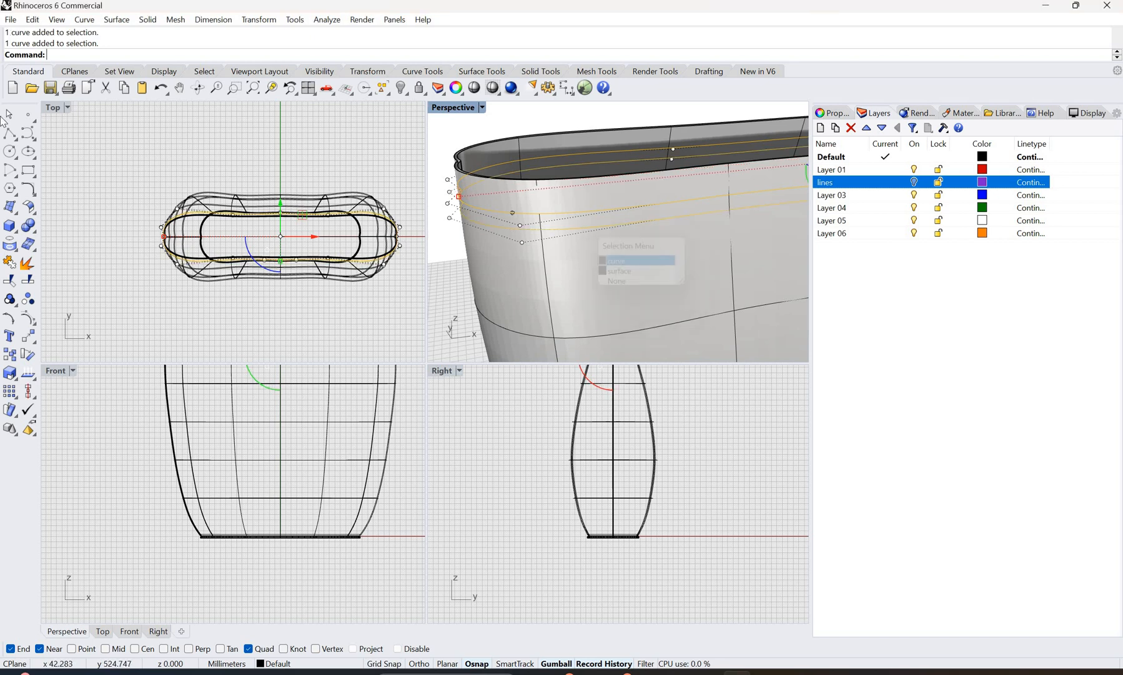
left_click(834, 198)
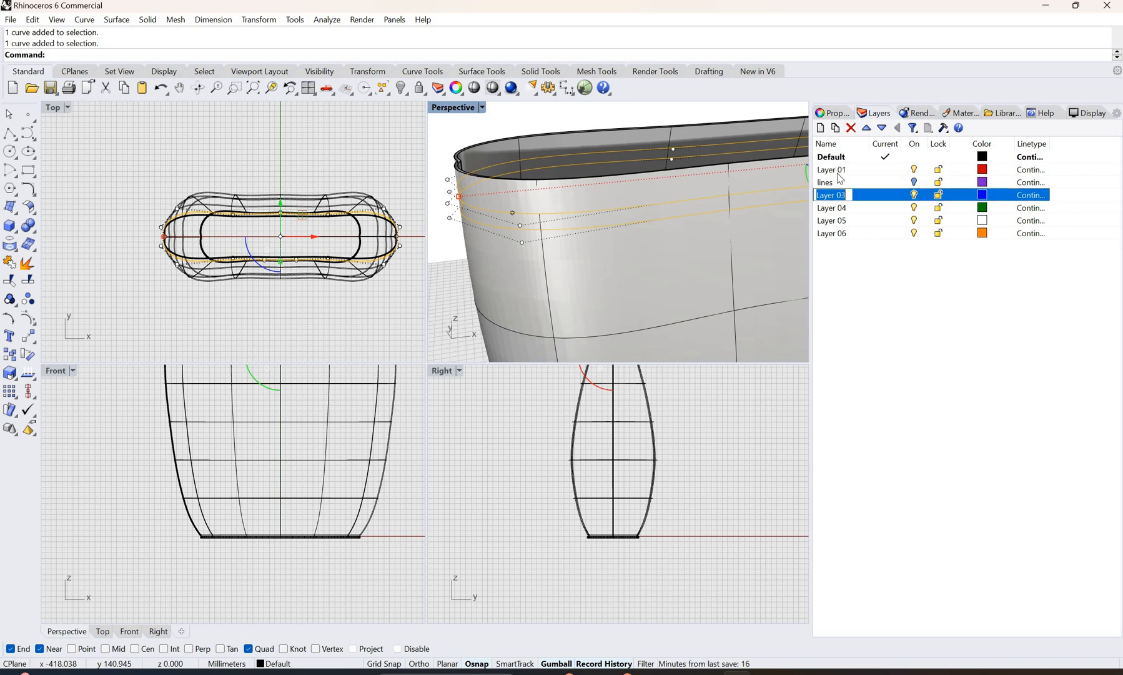
left_click(846, 197)
left_click_drag(804, 197, 802, 198)
type("stit")
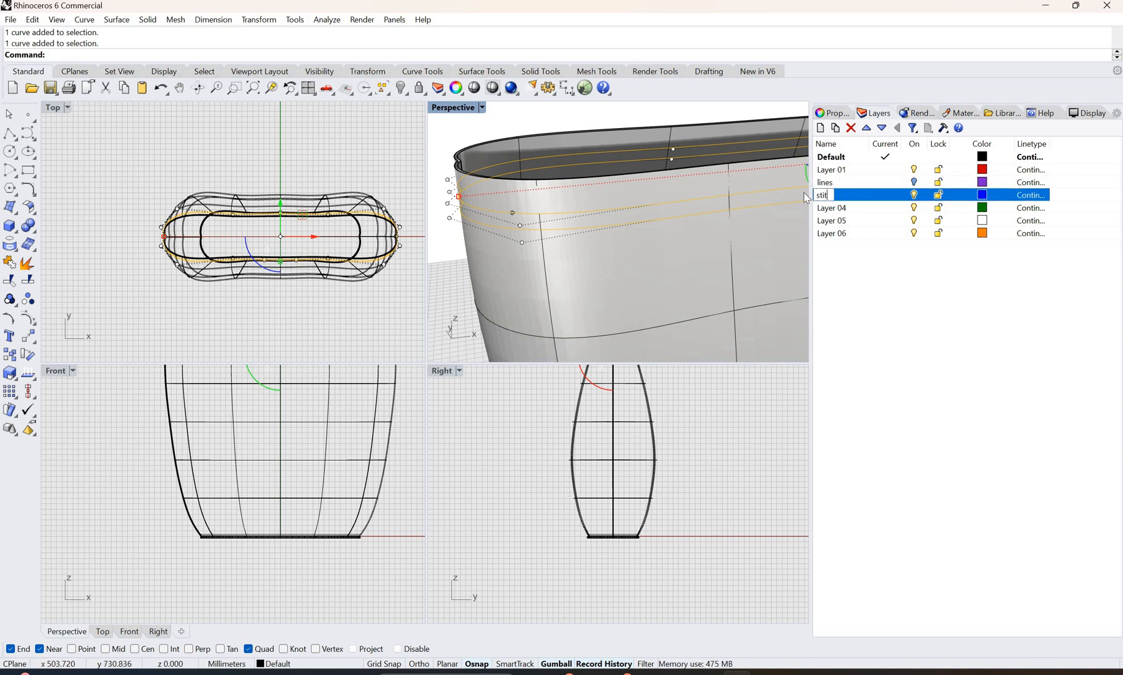
type("ching")
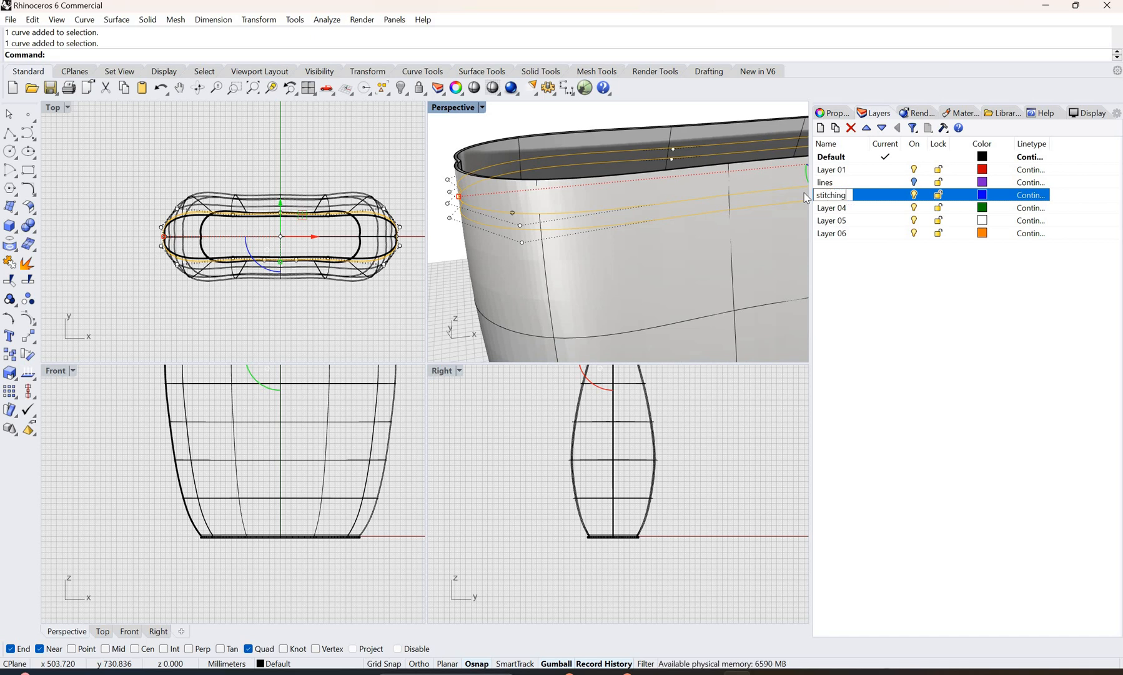
type(" lines")
key("Return")
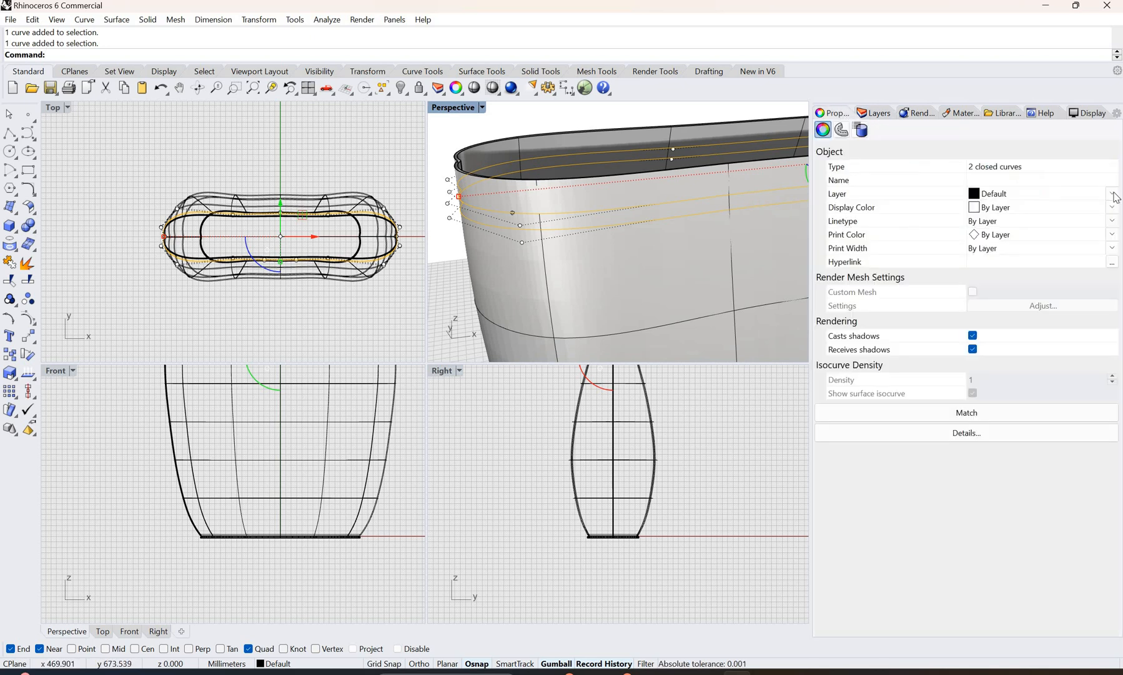
Step: Assign the two selected rim isocurves to the "stitching lines" layer and clear the selection
left_click(1113, 195)
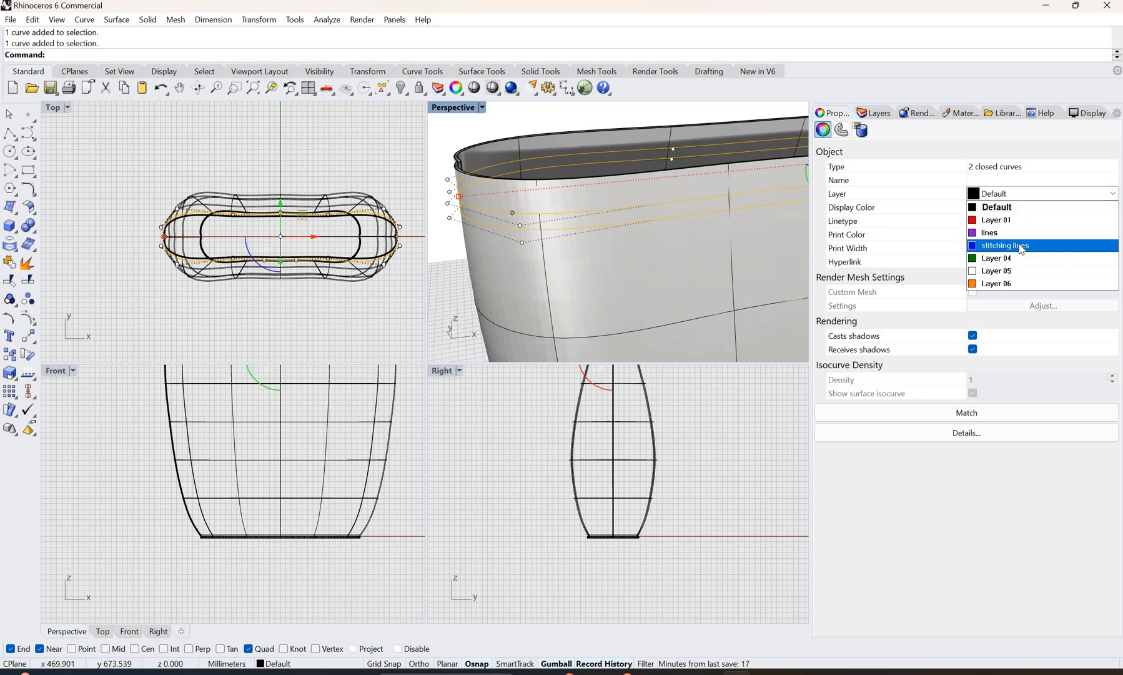
left_click(1021, 246)
key("Escape")
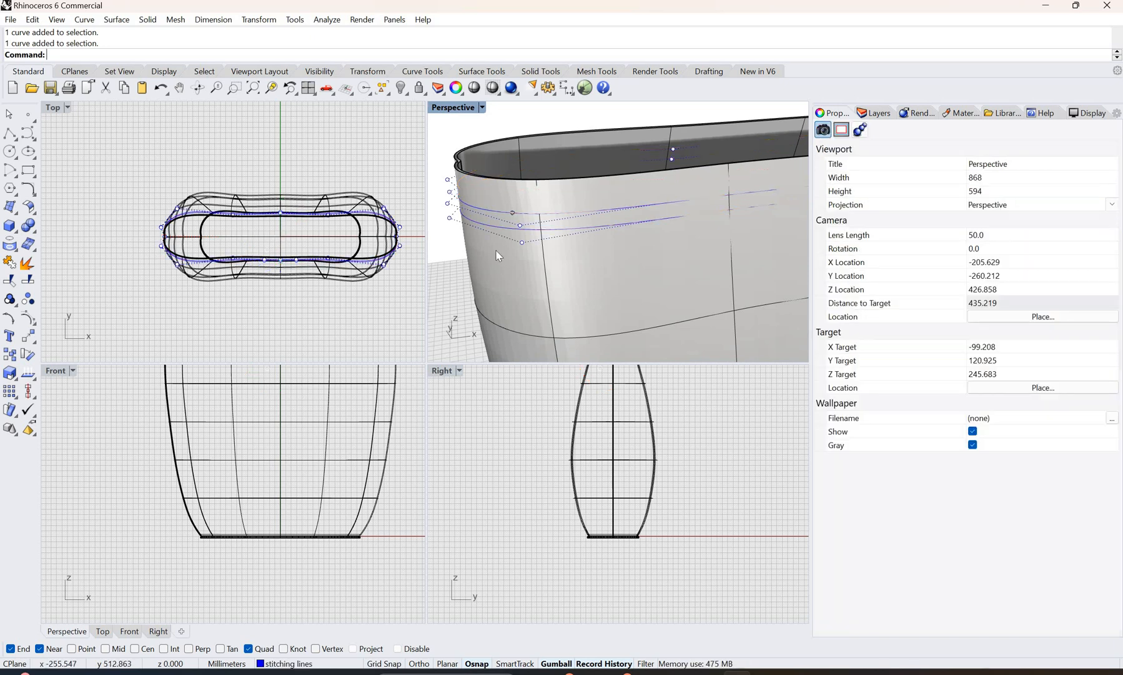
Step: Assign the isocurve just above the bag's base to the "stitching lines" layer and deselect it
scroll(537, 281, "down", 10)
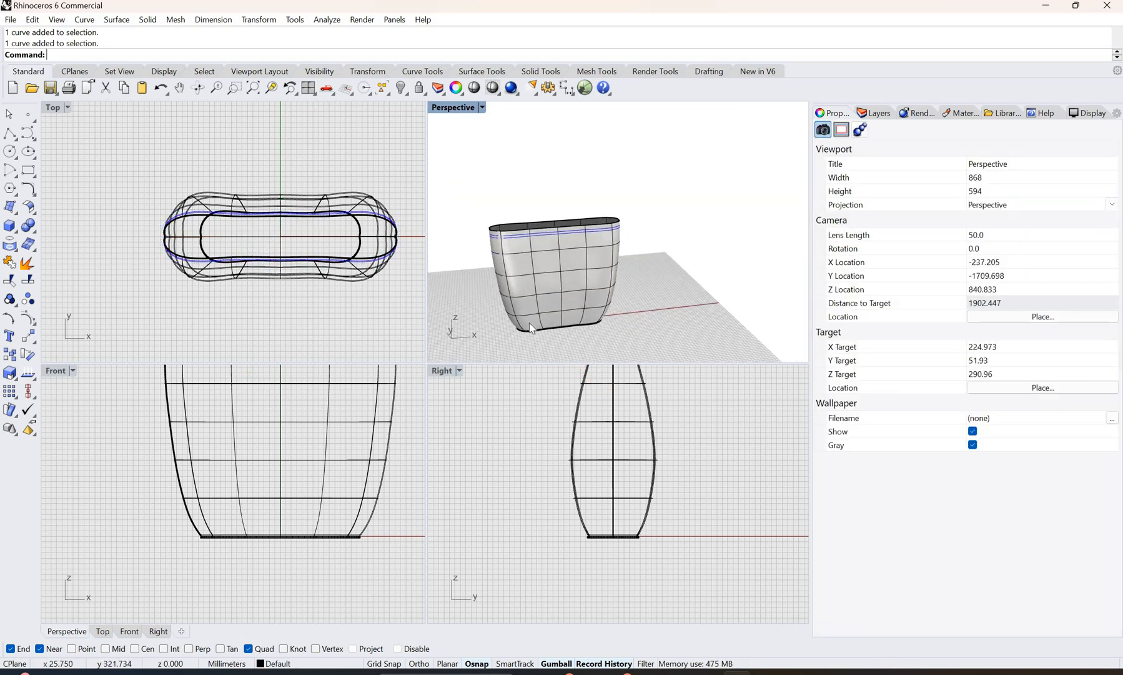
scroll(530, 337, "up", 8)
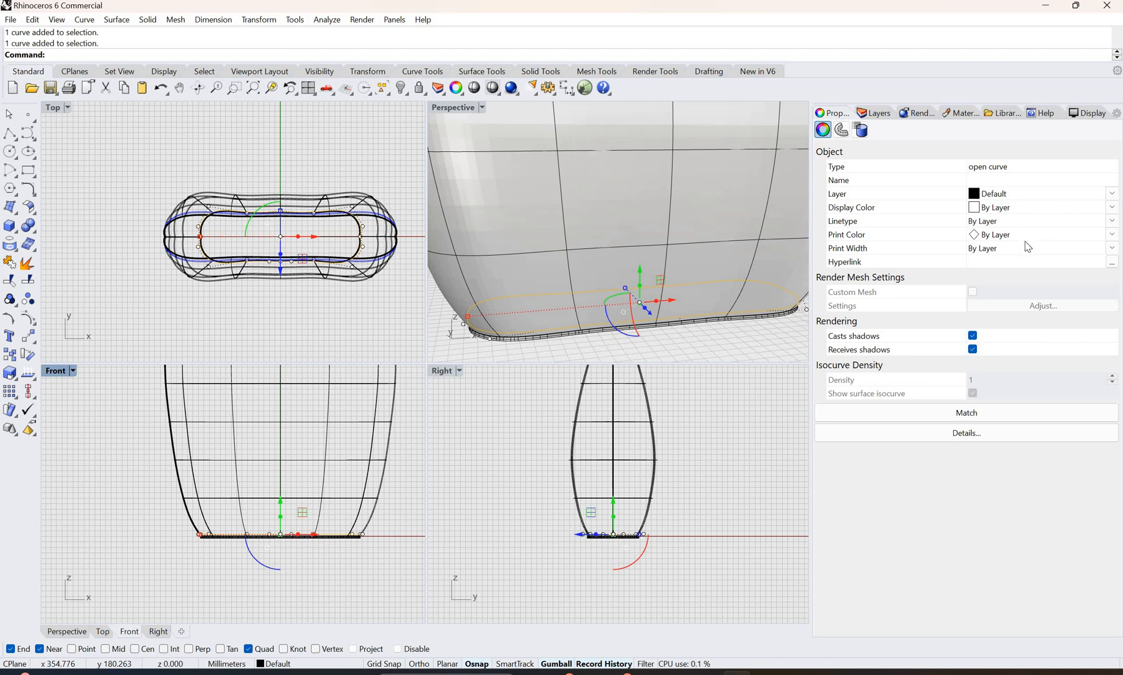
left_click(1037, 194)
left_click(1027, 243)
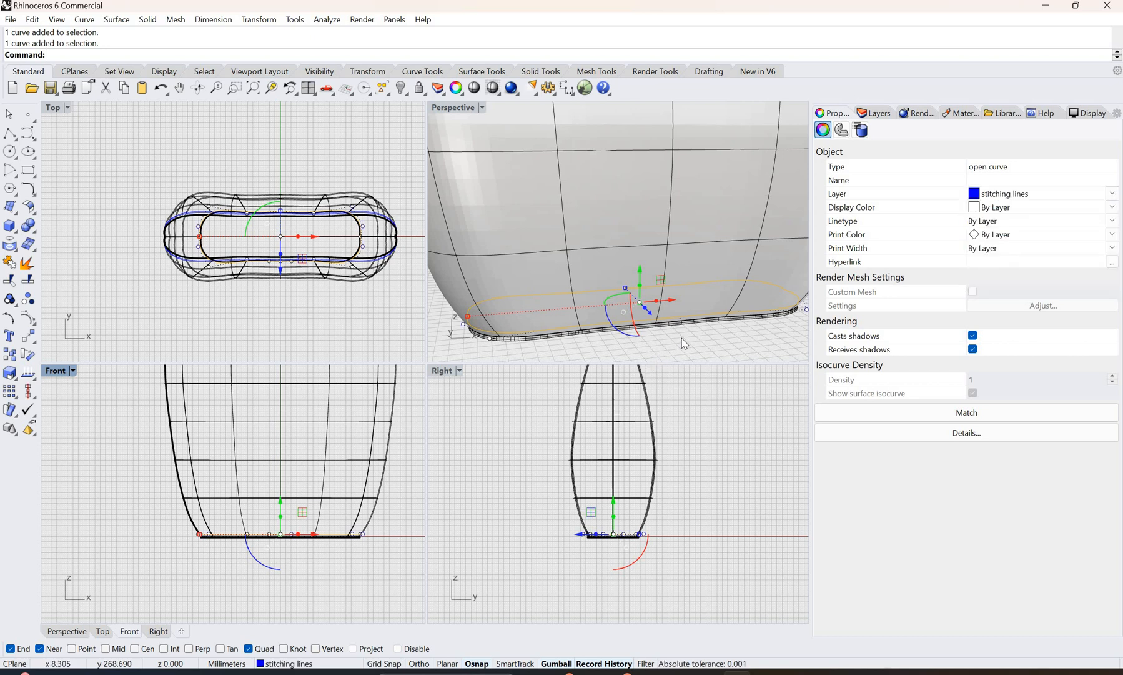
left_click(531, 347)
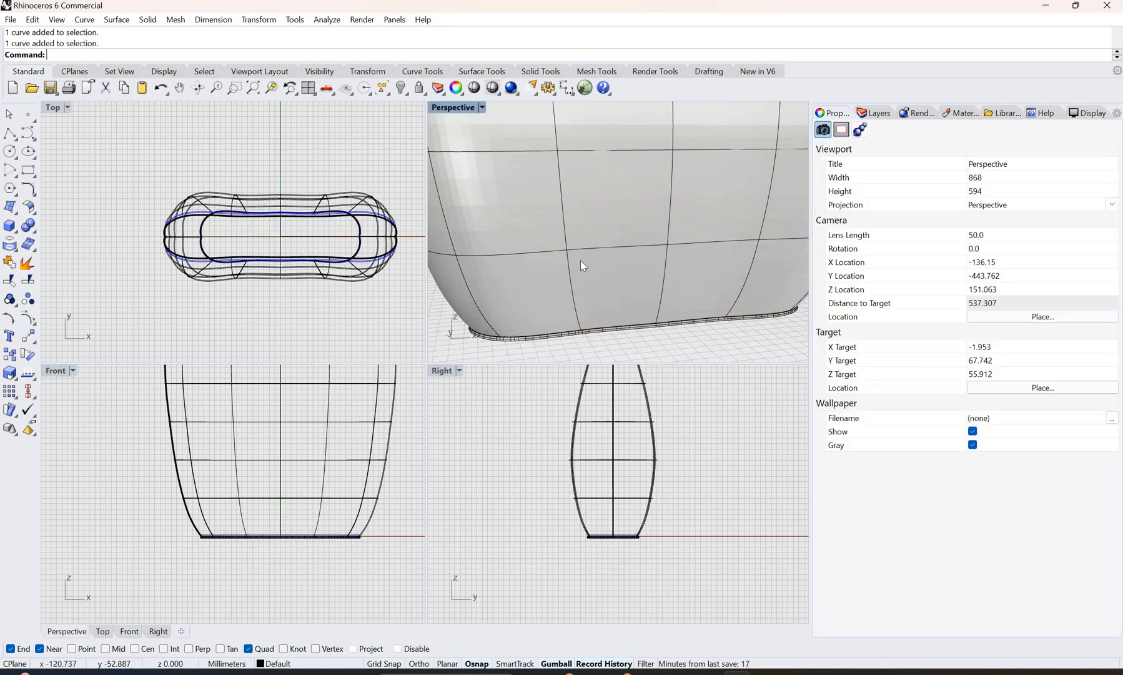
Step: Select the small sphere on the upper rim isocurve and rename Layer 01 as "stitch"
scroll(573, 203, "down", 5)
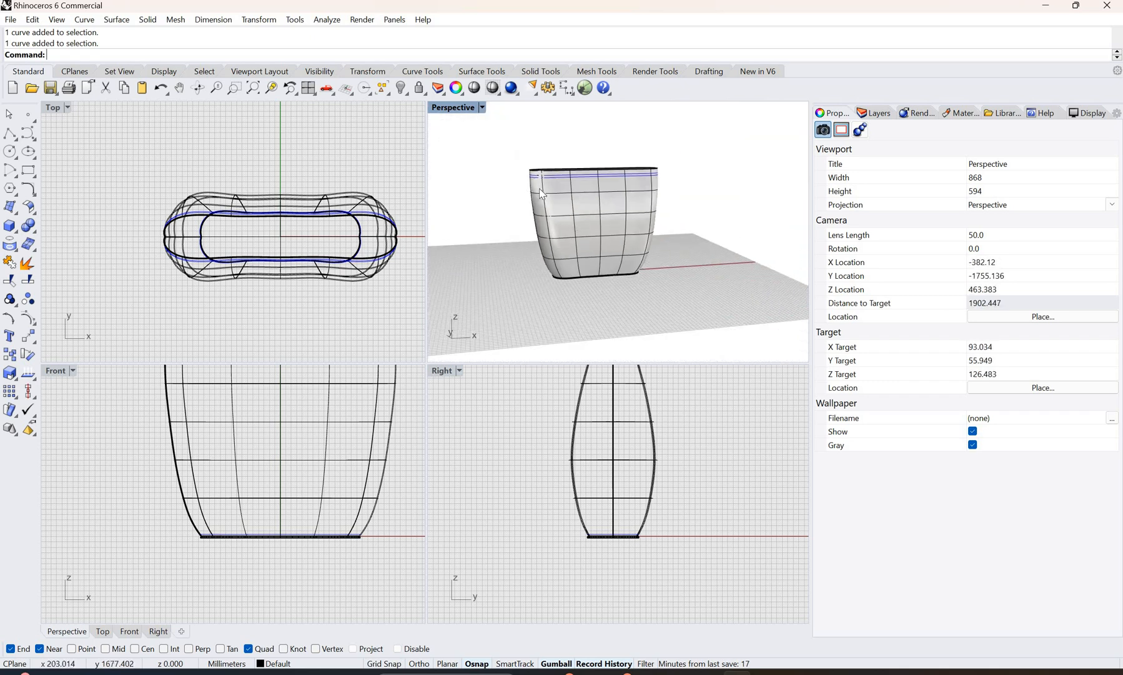
scroll(541, 194, "up", 5)
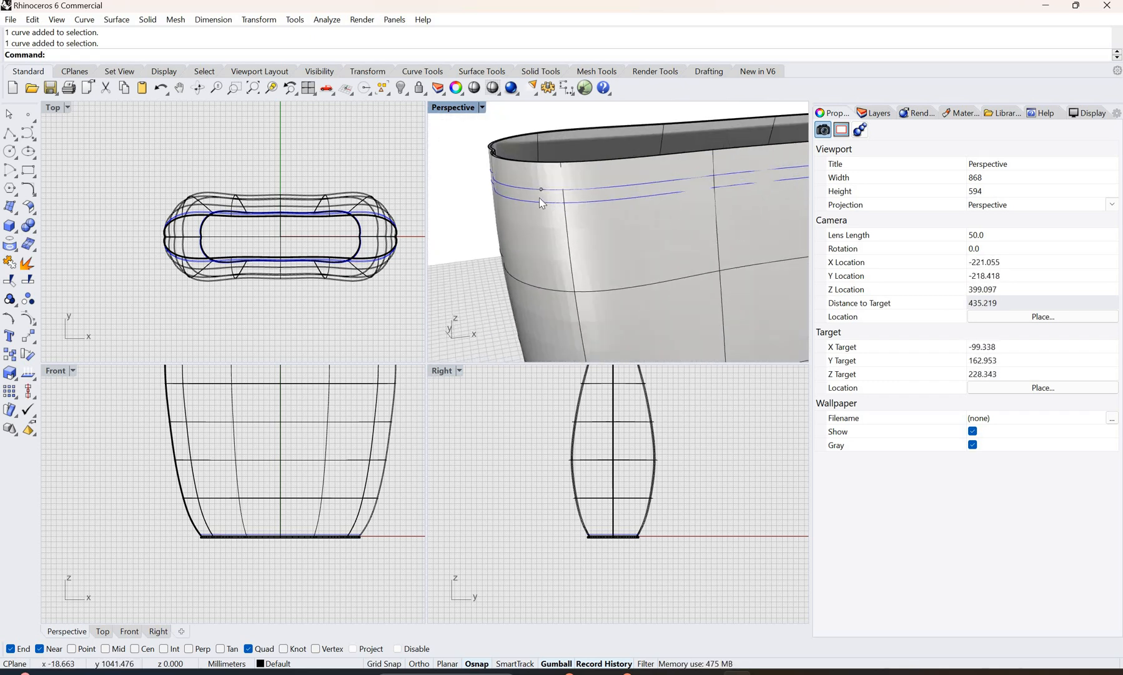
scroll(539, 198, "up", 2)
left_click(487, 196)
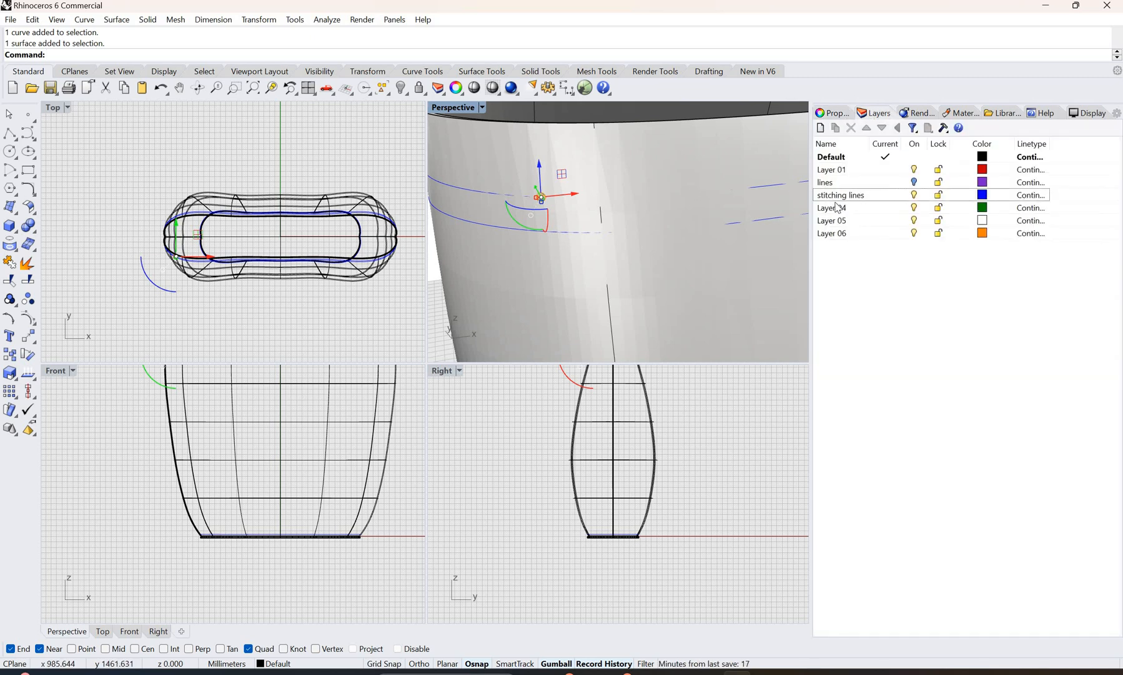
left_click(830, 171)
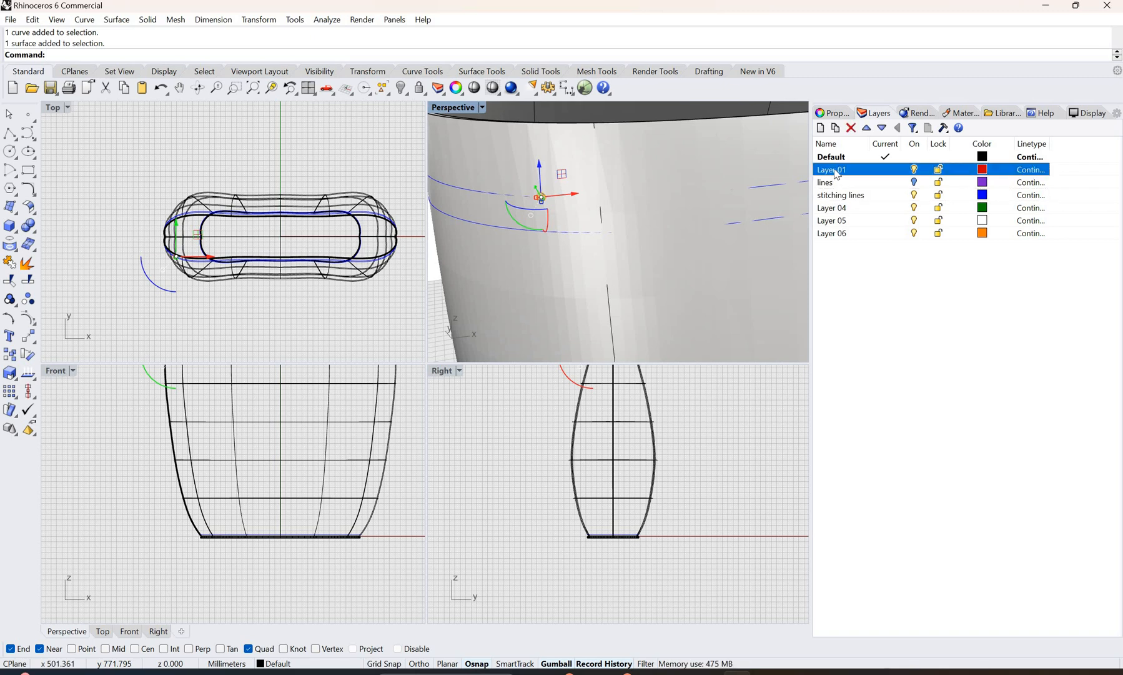
left_click(852, 172)
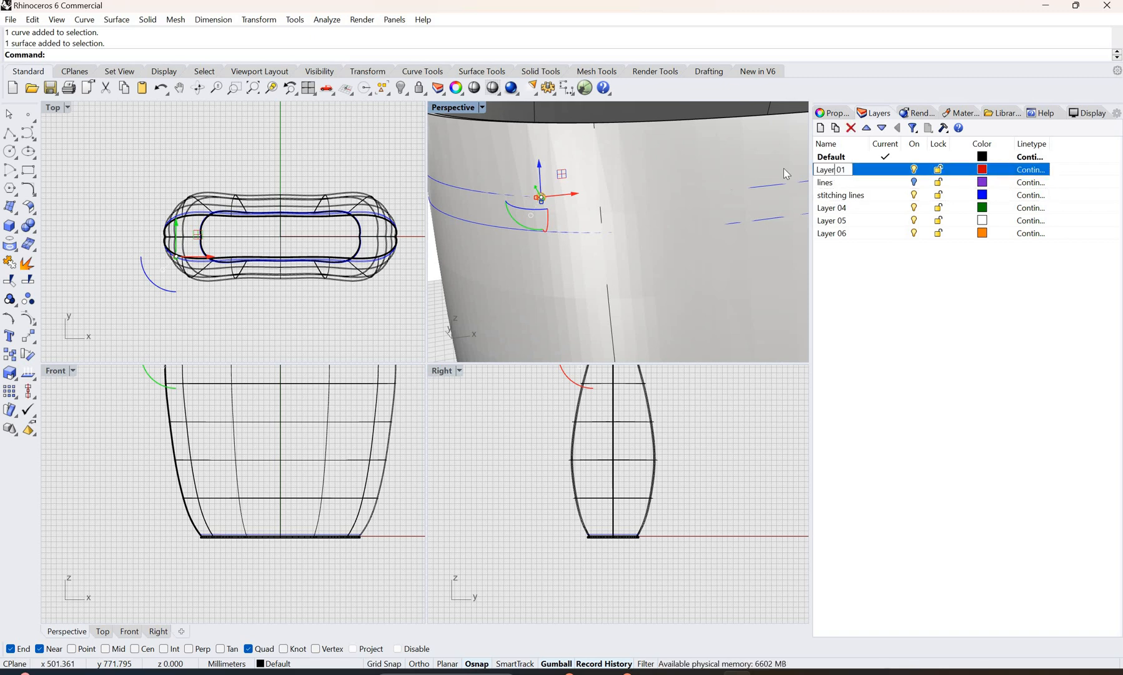
type("sti")
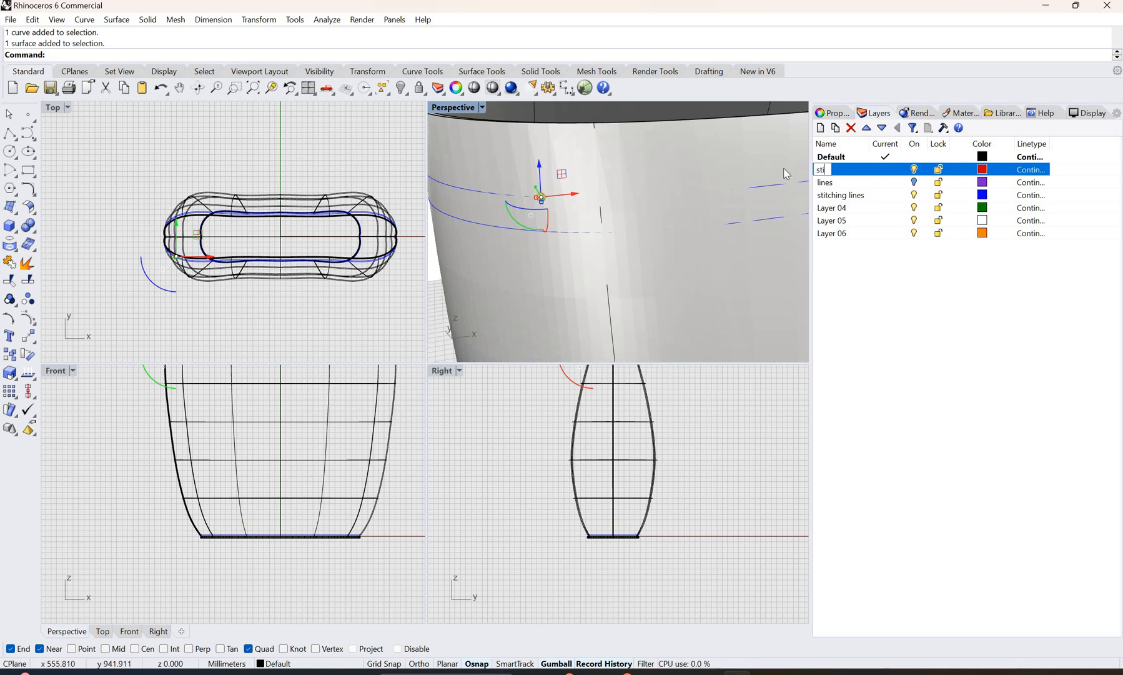
type("tch")
left_click(854, 306)
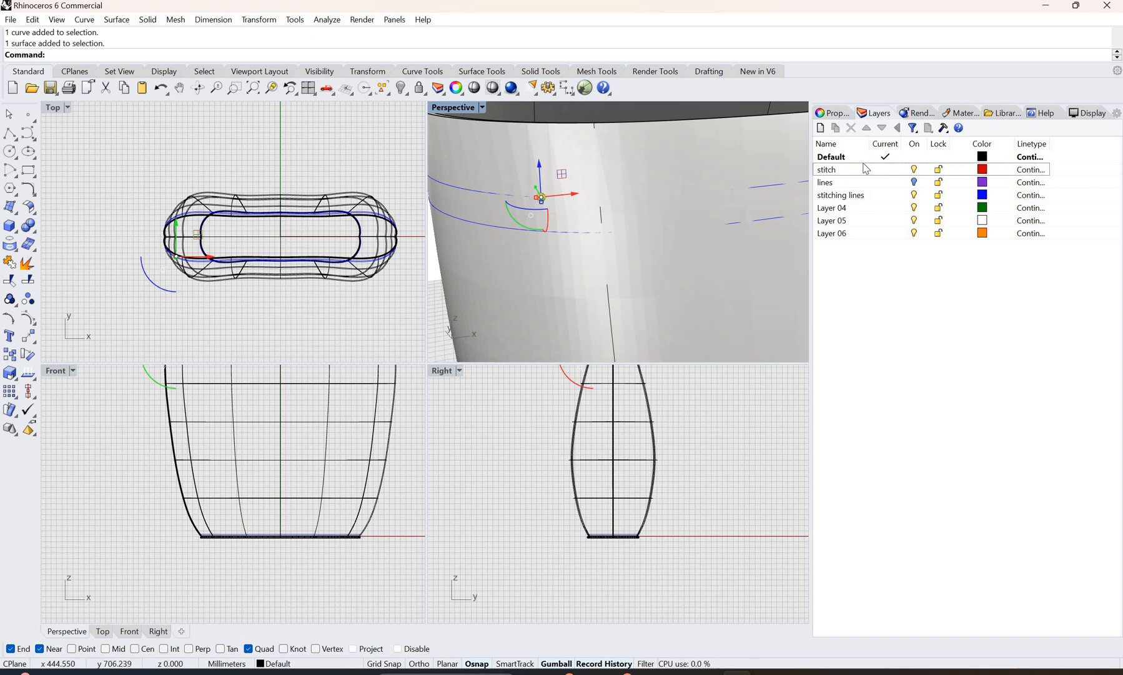
Step: Assign the selected sphere on the upper rim isocurve to the "stitch" layer
left_click(833, 113)
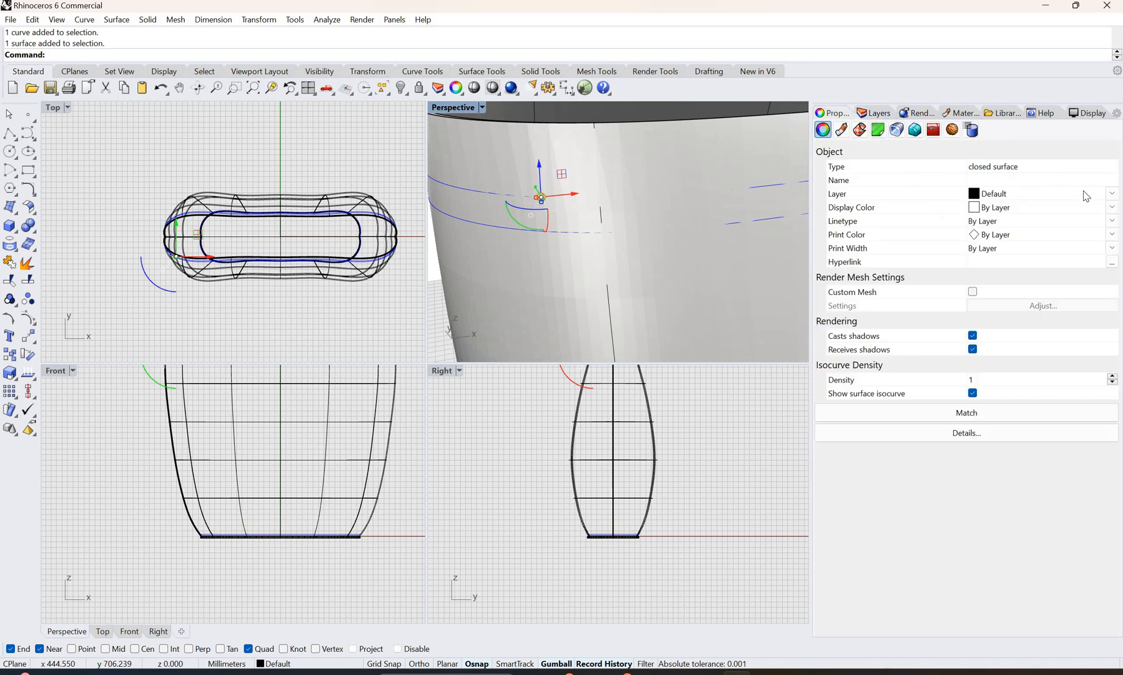
left_click(1012, 193)
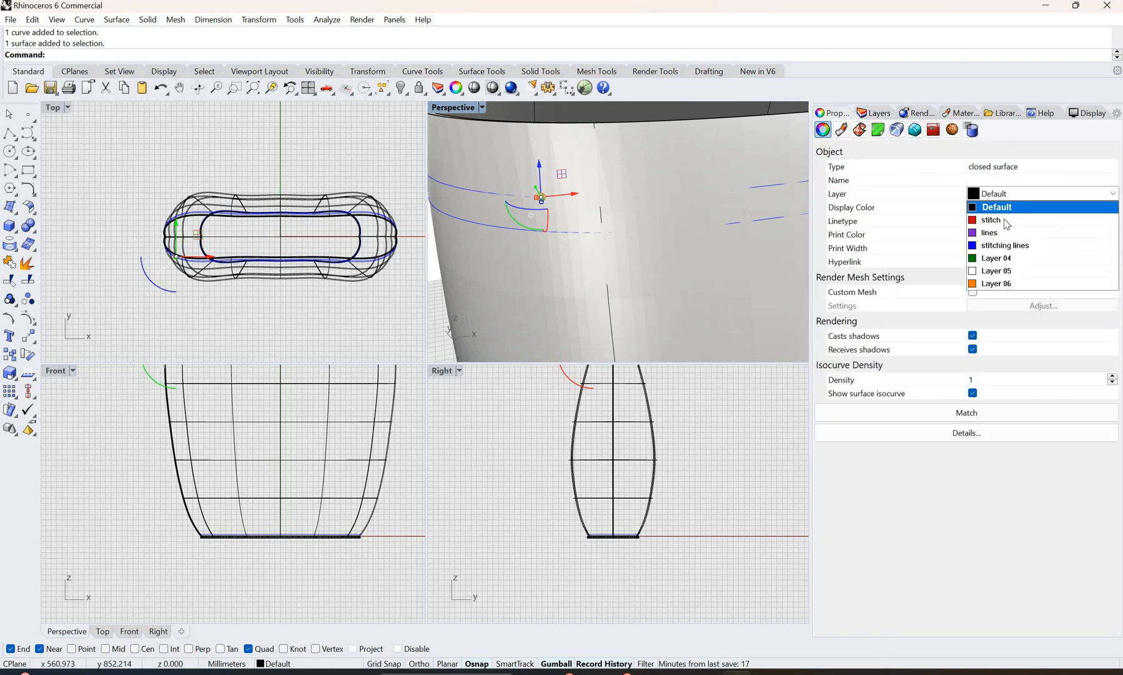
left_click(1005, 225)
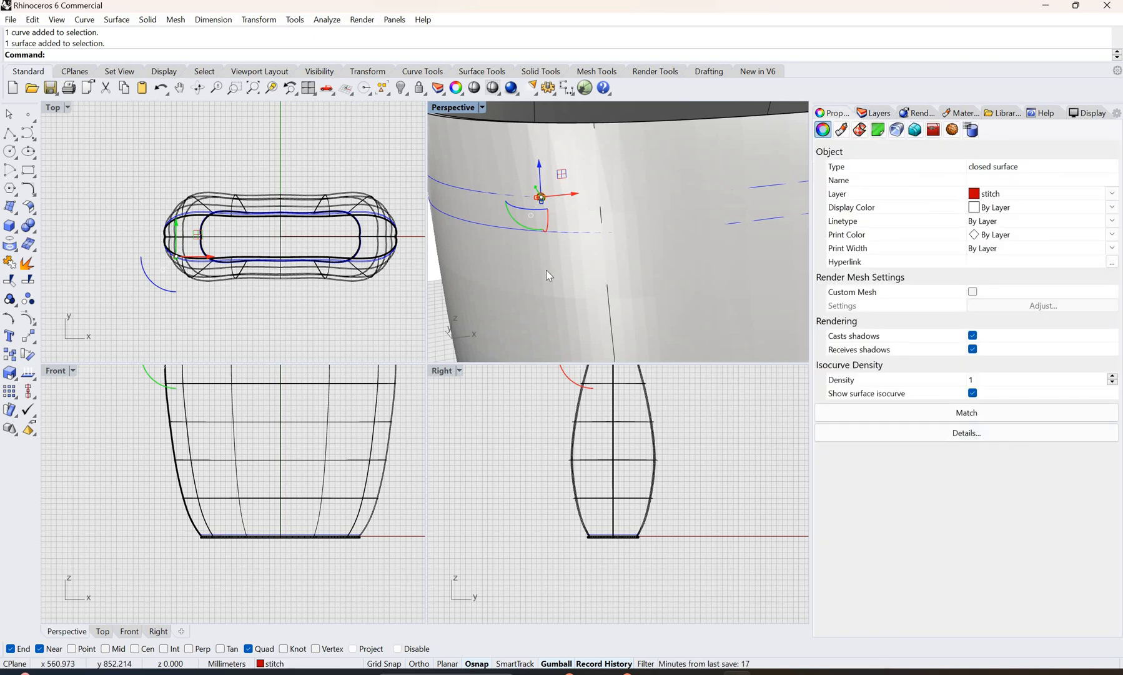
left_click(547, 203)
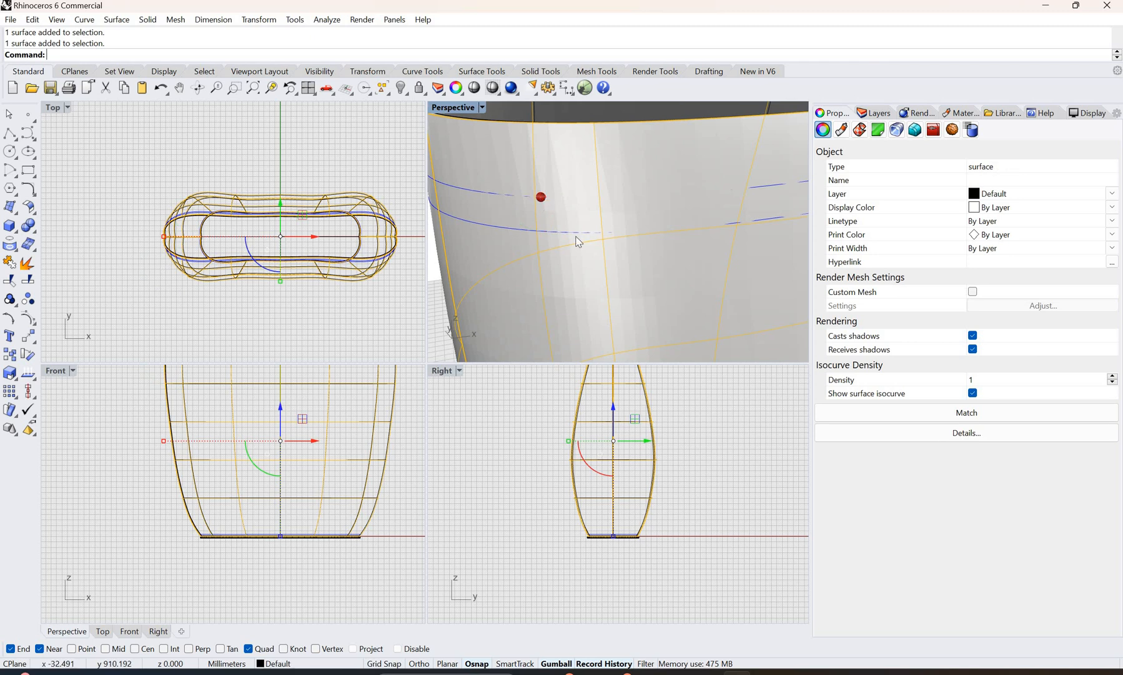
Step: Select the stitch sphere on the upper rim isocurve and try stretching it along X in the Perspective view
left_click(541, 212)
left_click(581, 240)
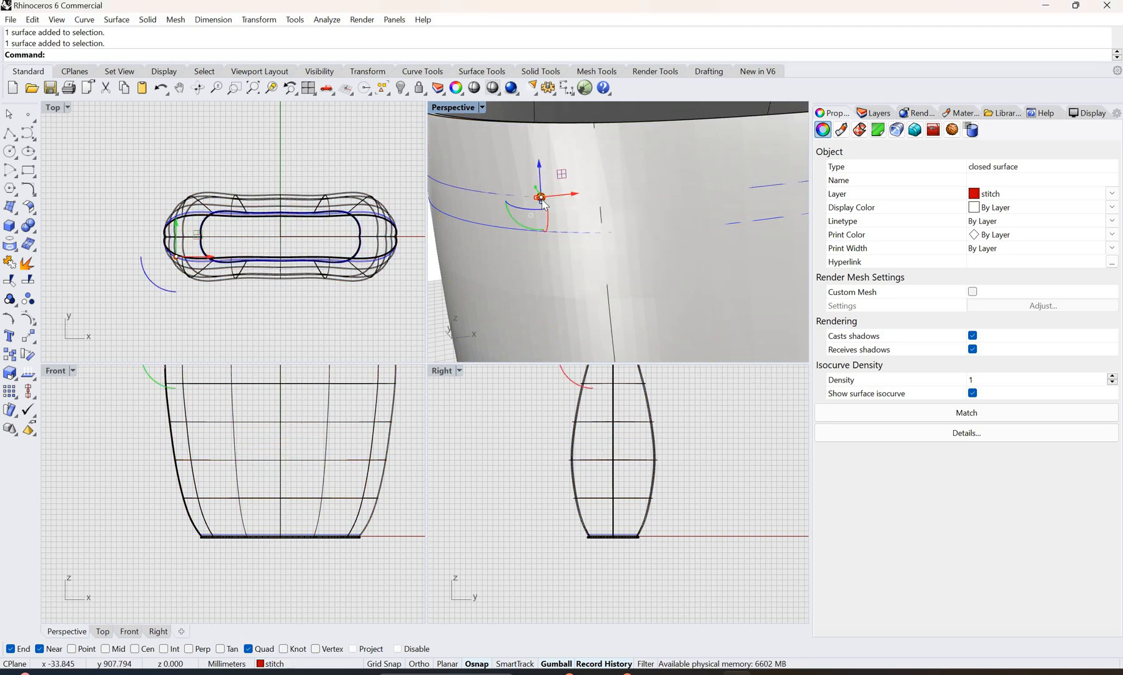
scroll(535, 200, "up", 8)
scroll(529, 199, "down", 2)
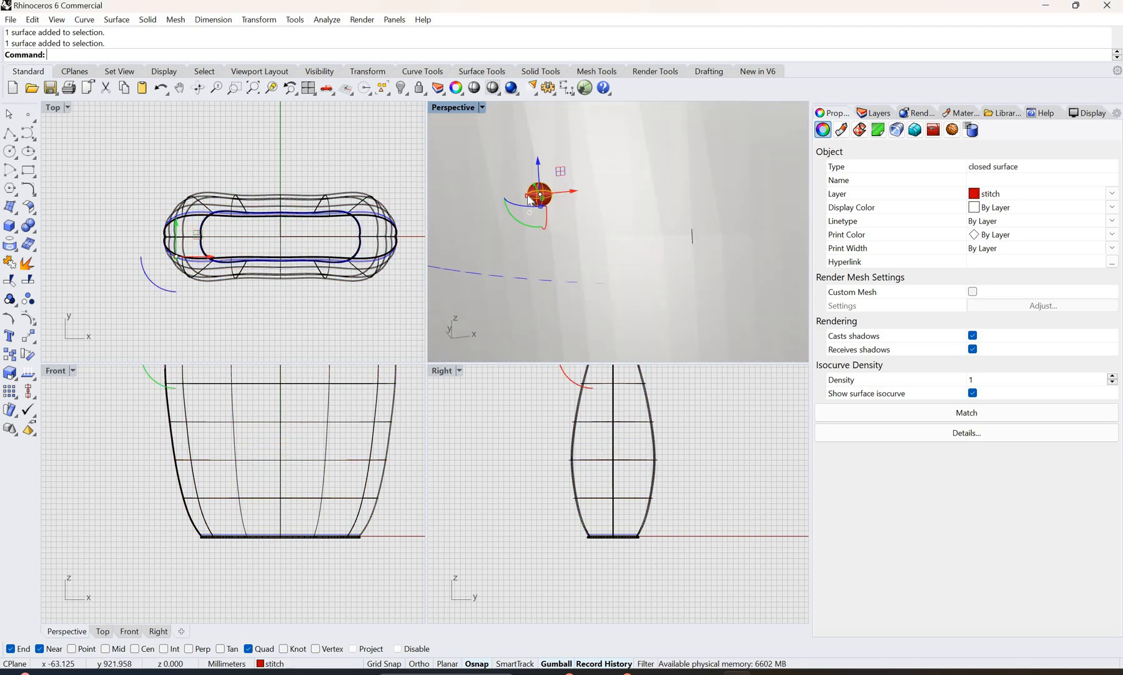
left_click_drag(505, 188, 576, 202)
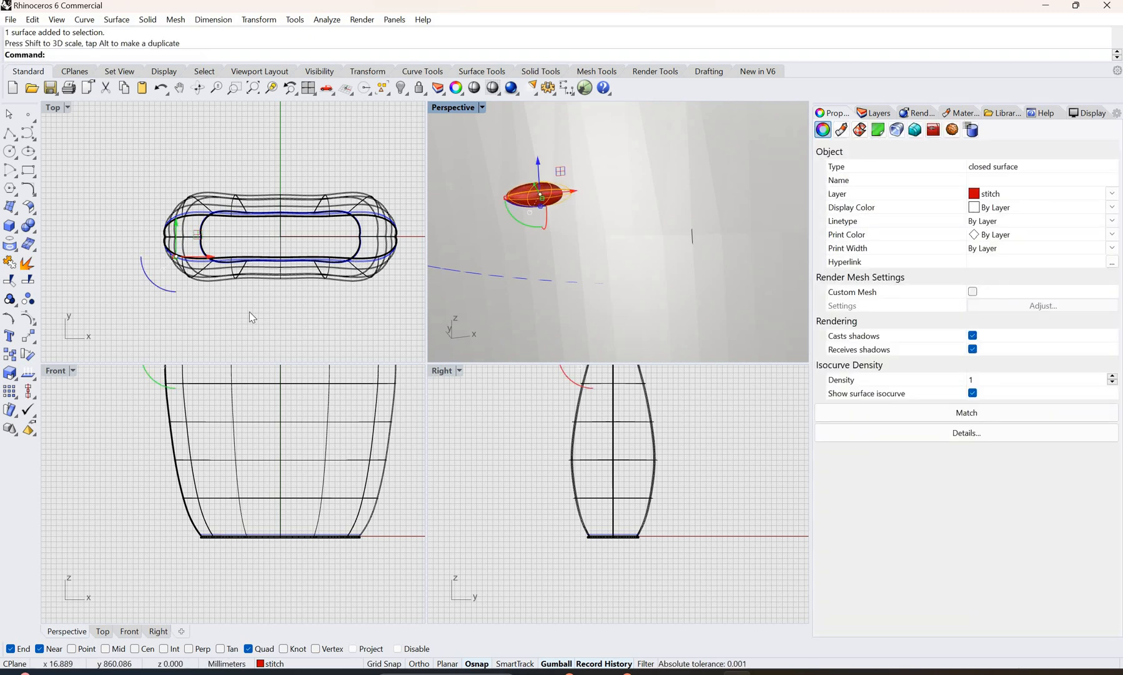
key("ctrl+z")
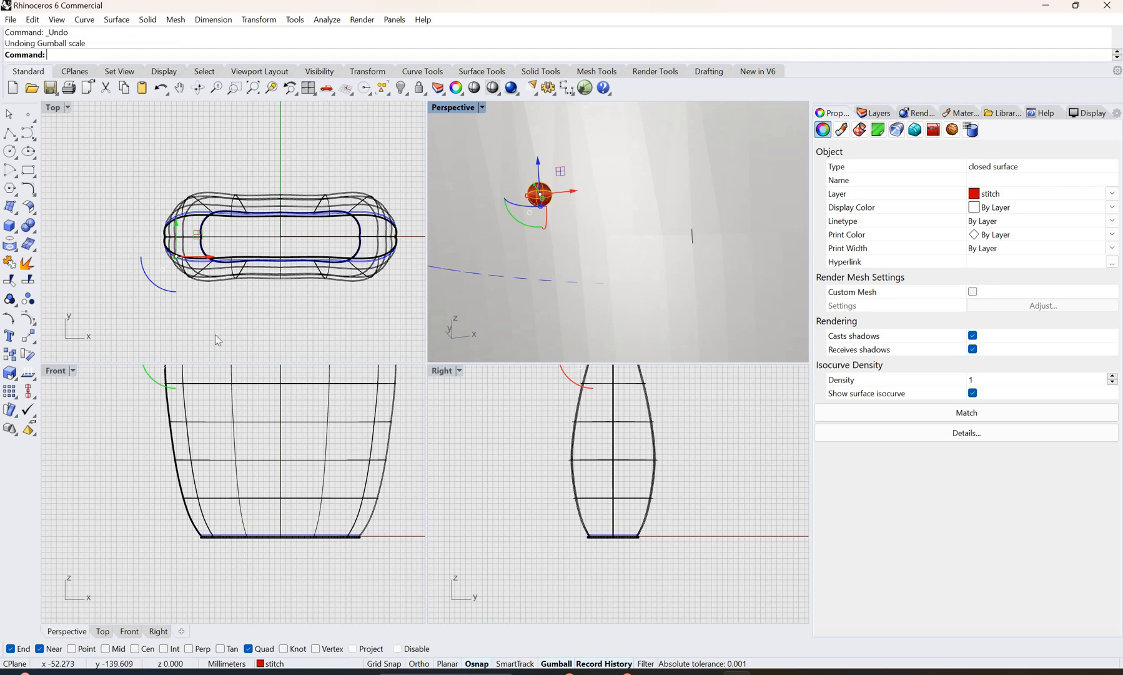
Step: Stretch the stitch sphere into an elongated ellipsoid in the Top view, rotate it to follow the upper rim isocurve, and deselect it
scroll(206, 253, "up", 5)
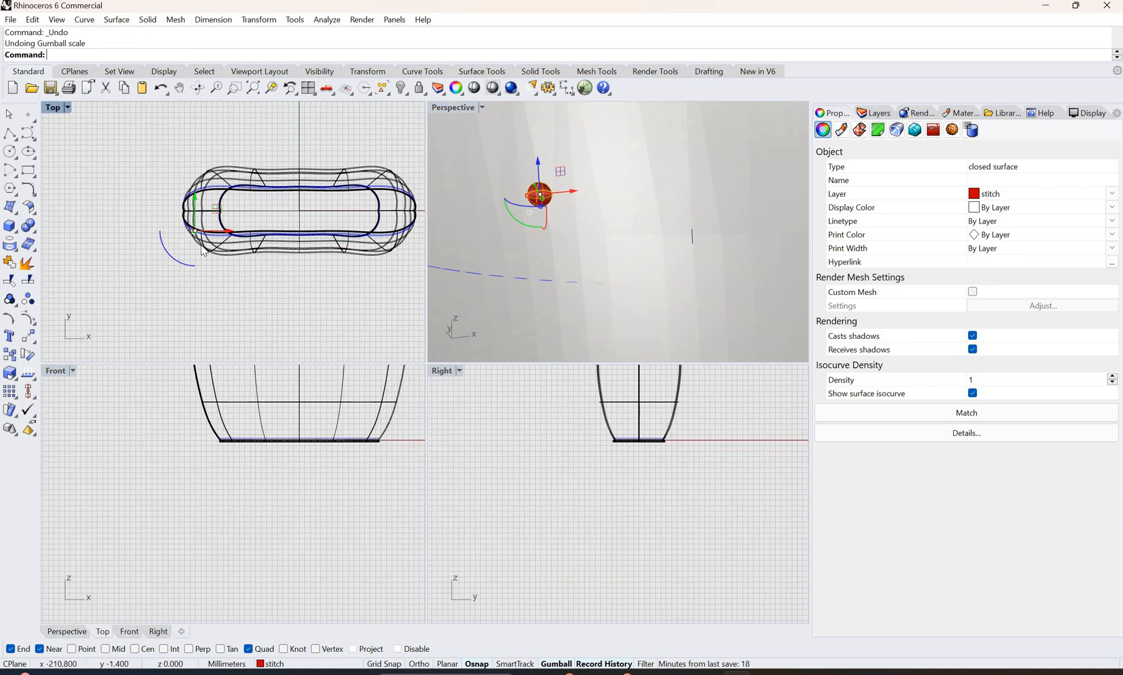
scroll(198, 245, "up", 6)
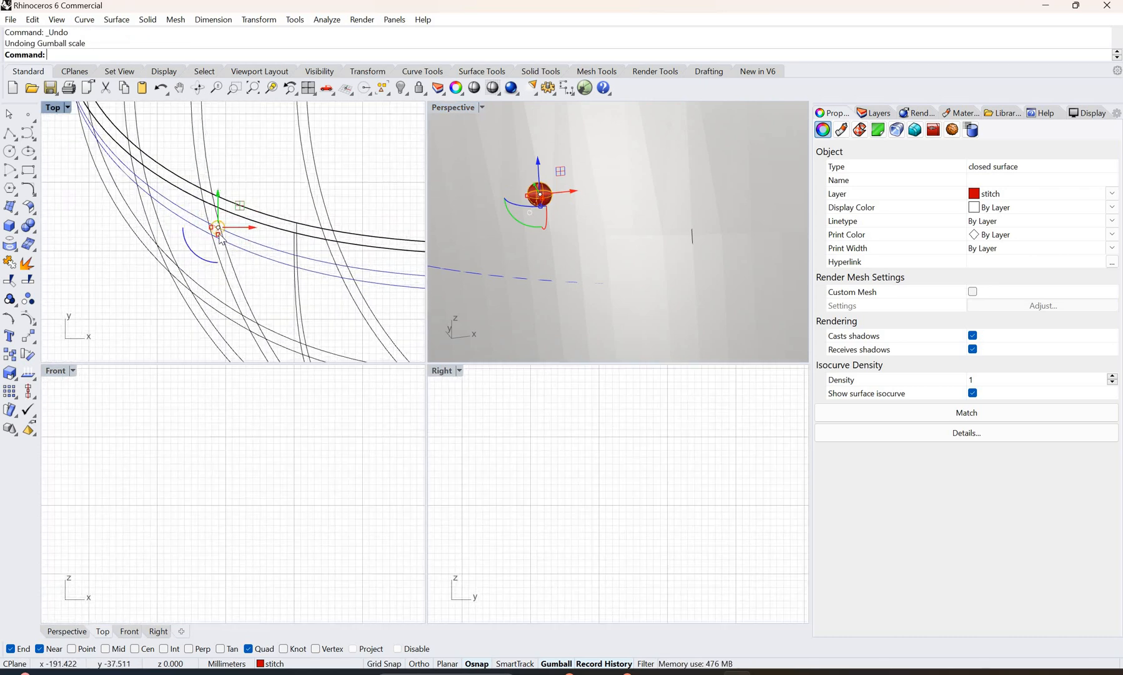
scroll(209, 231, "up", 2)
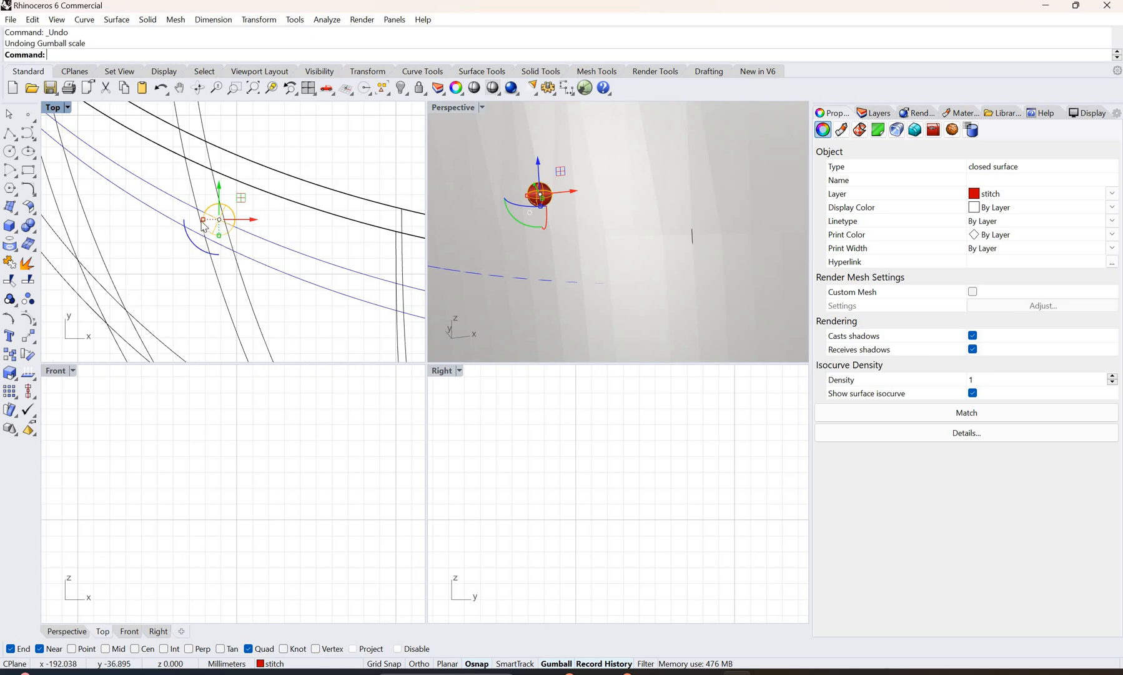
left_click_drag(203, 219, 581, 210)
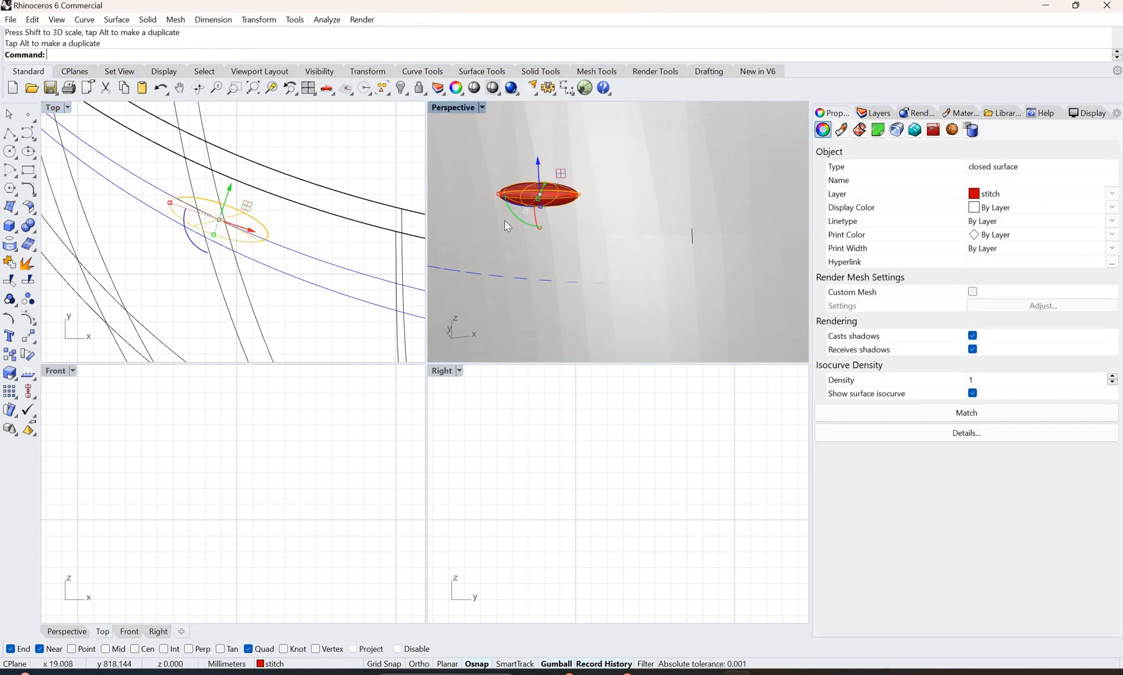
scroll(580, 212, "down", 10)
key("Escape")
scroll(581, 214, "up", 3)
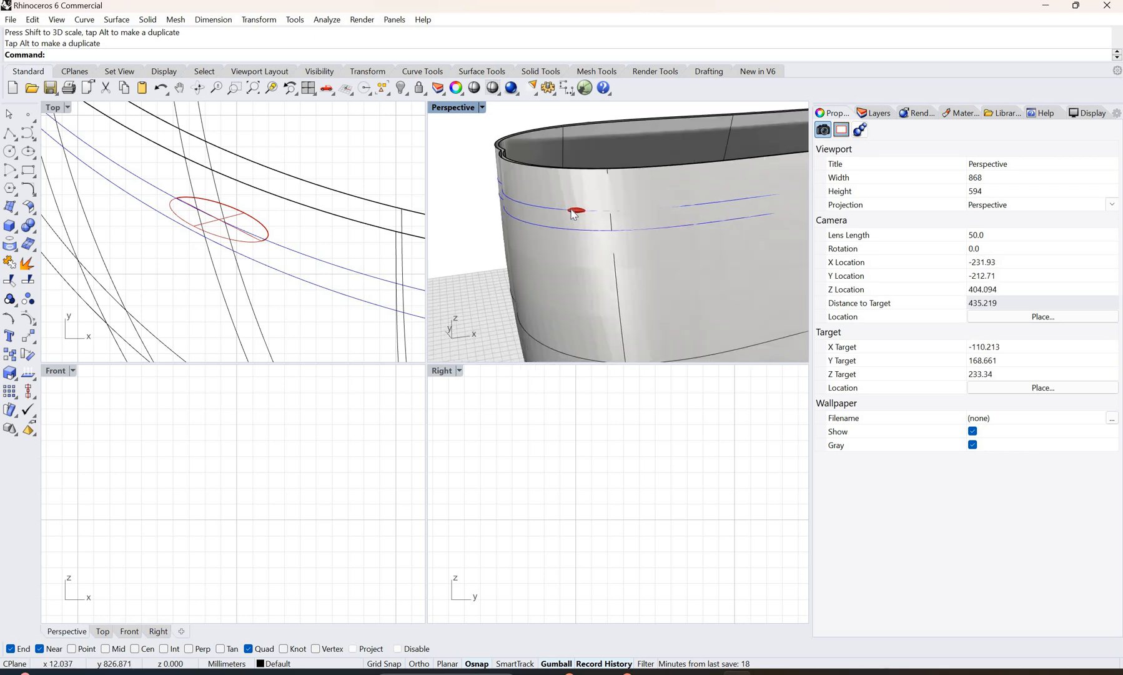
Step: Array the elongated stitch along the upper rim isocurve with ArrayCrv, using a 3.0 distance between items and Freeform orientation
scroll(581, 212, "up", 2)
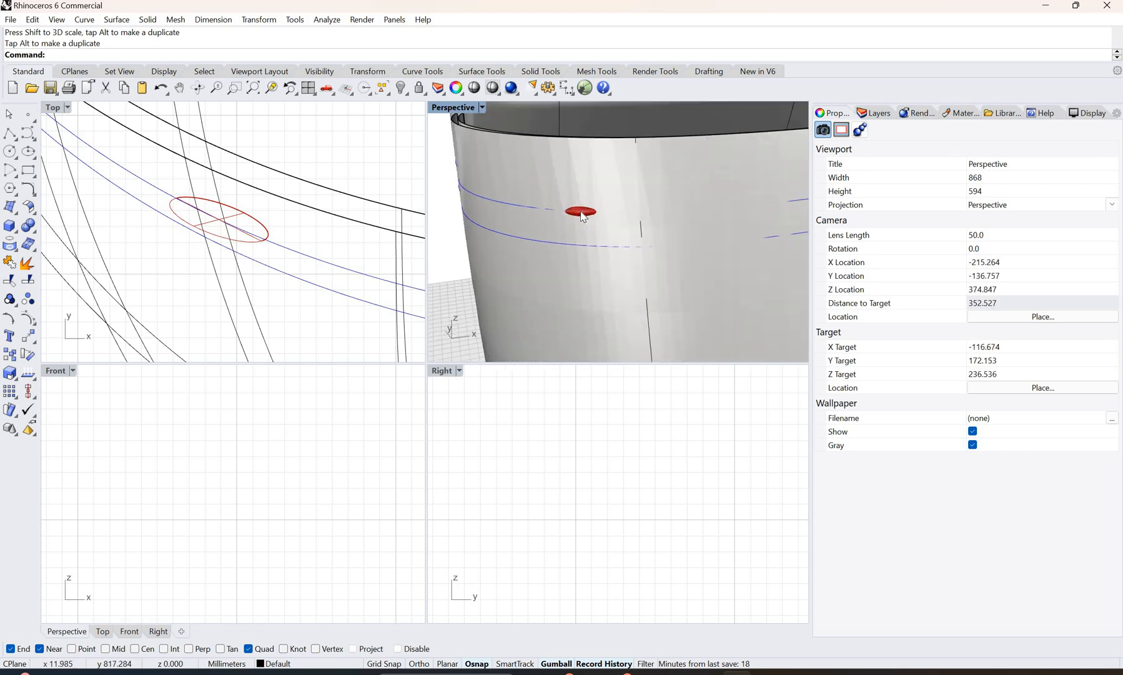
scroll(580, 211, "down", 2)
left_click(580, 213)
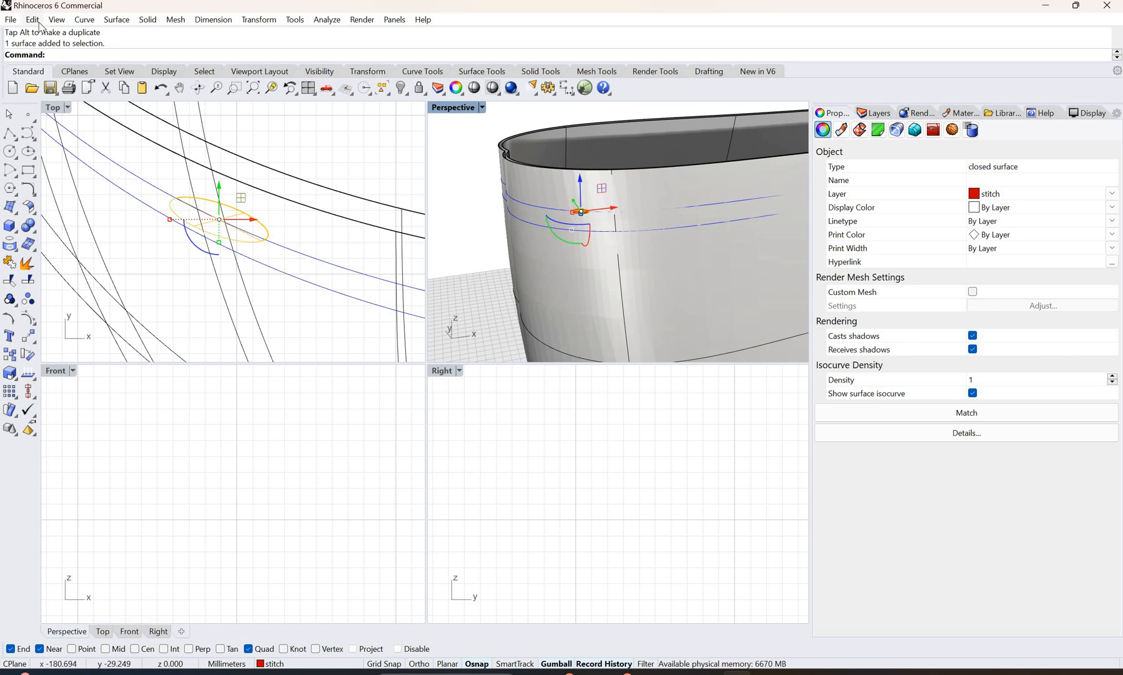
type("Array")
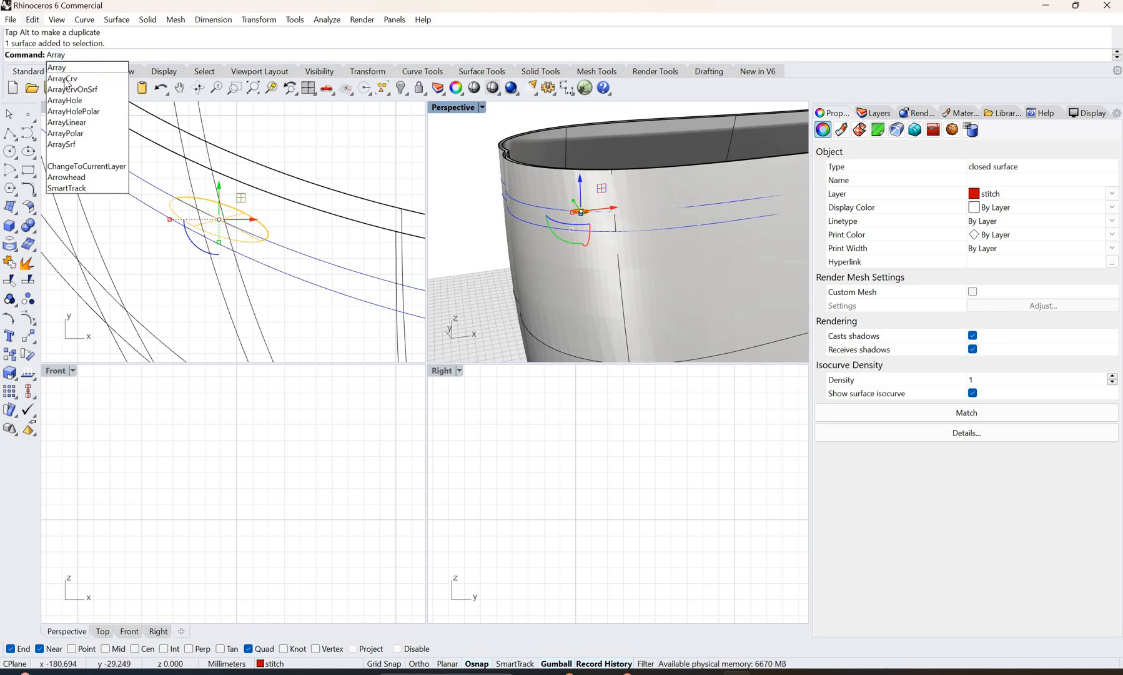
key("Down")
key("Return")
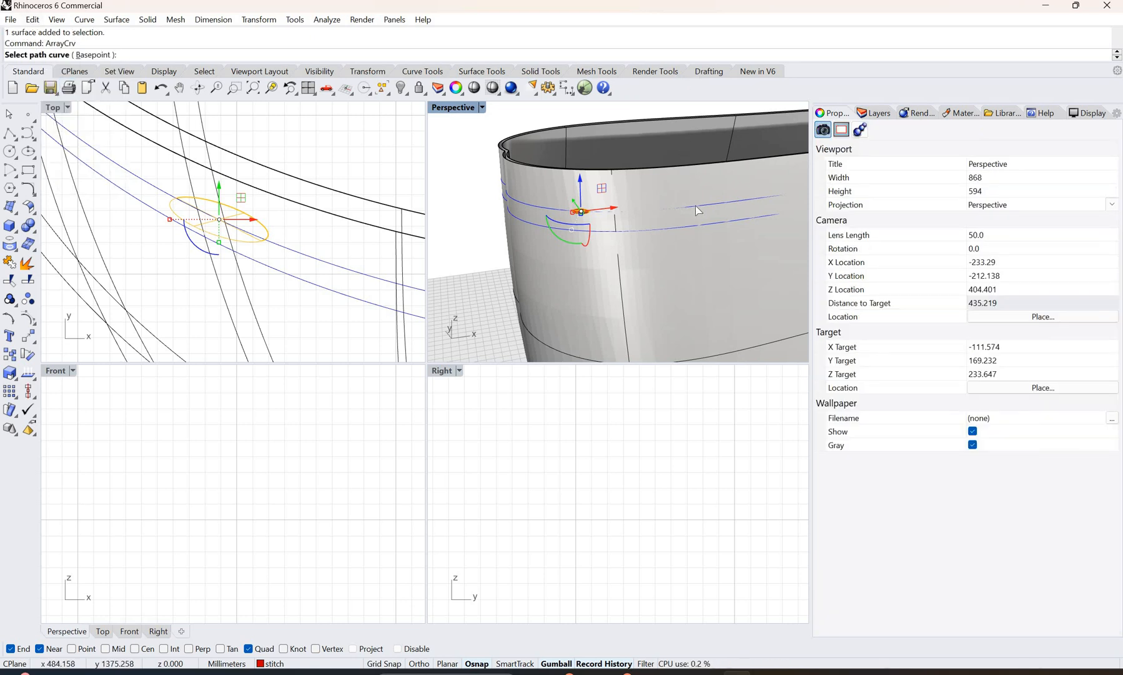
left_click(697, 208)
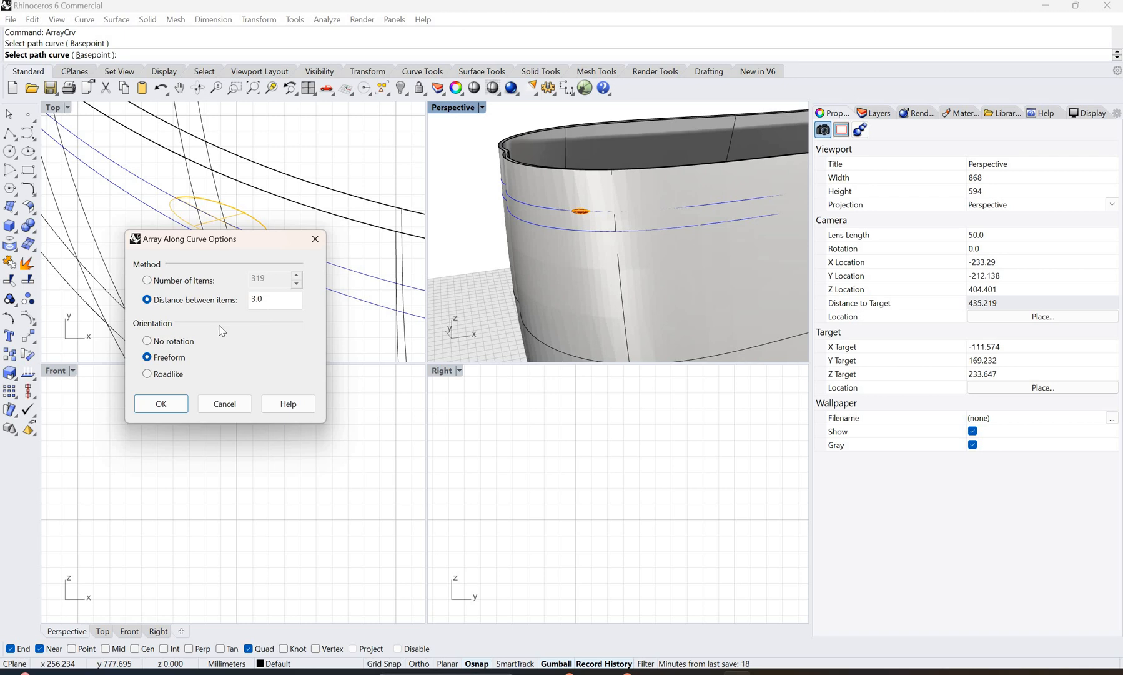
left_click(179, 407)
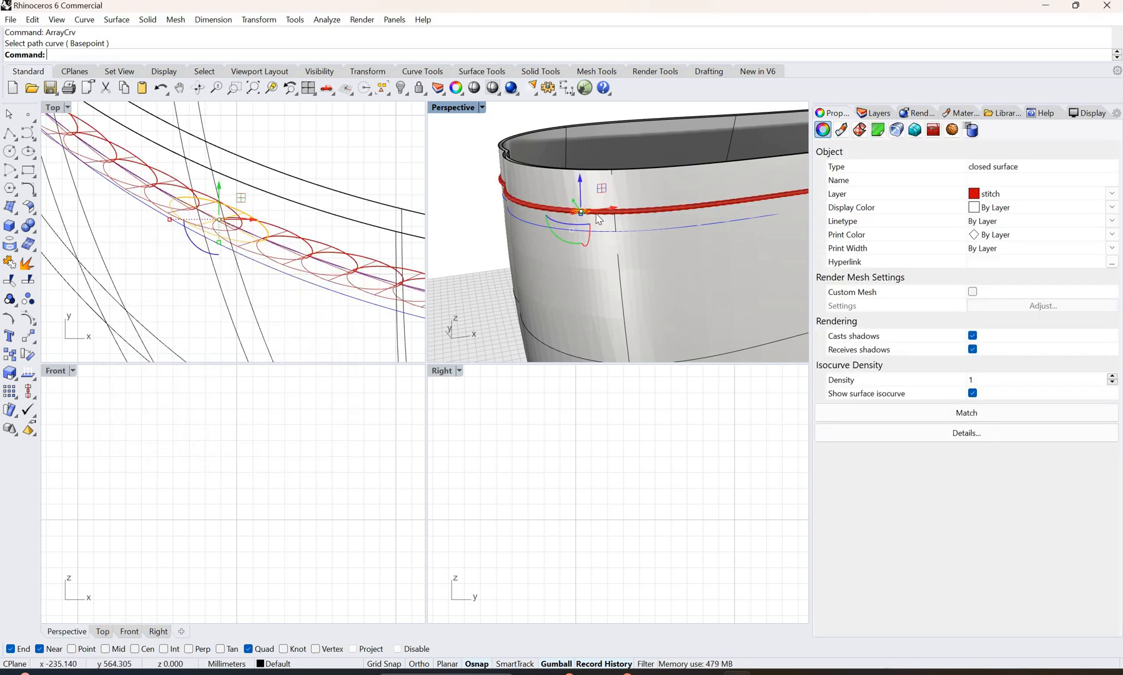
Step: Try shortening the source stitch in the Perspective view, and undo the scaling
scroll(573, 216, "up", 2)
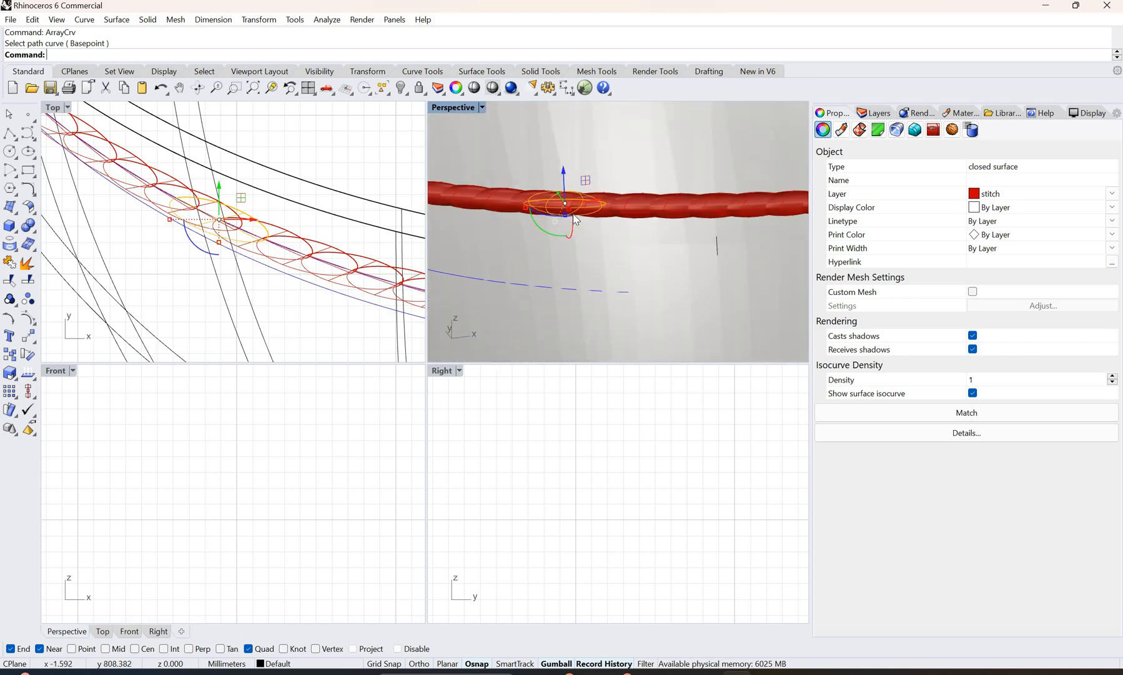
scroll(575, 222, "up", 3)
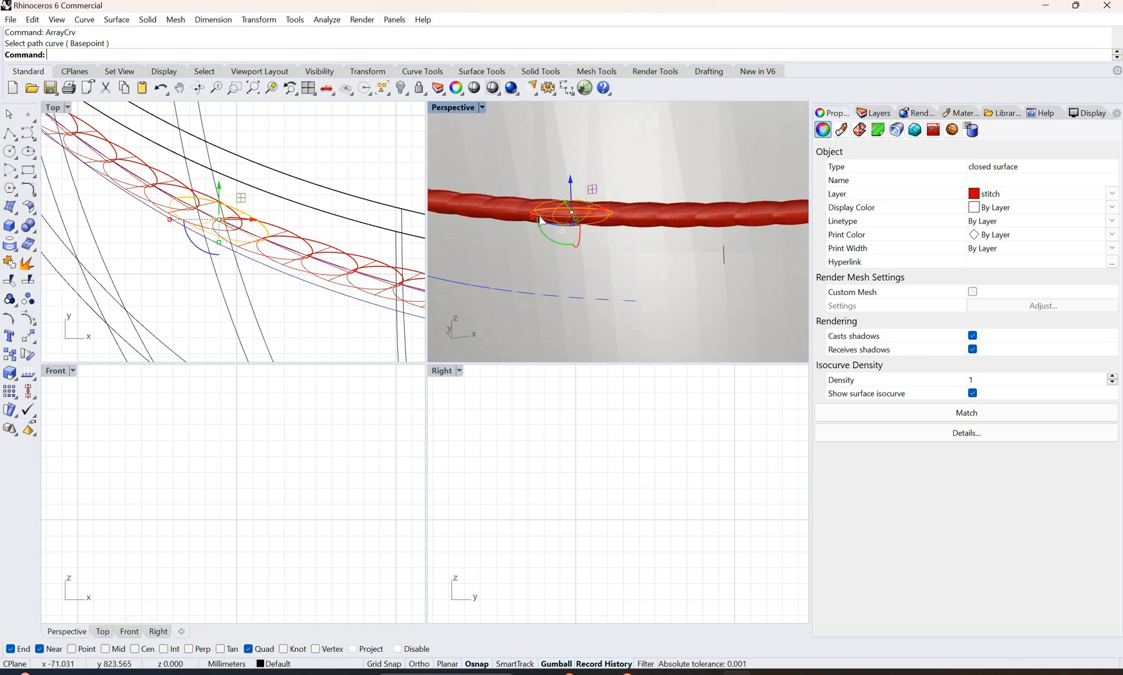
left_click_drag(541, 219, 553, 241)
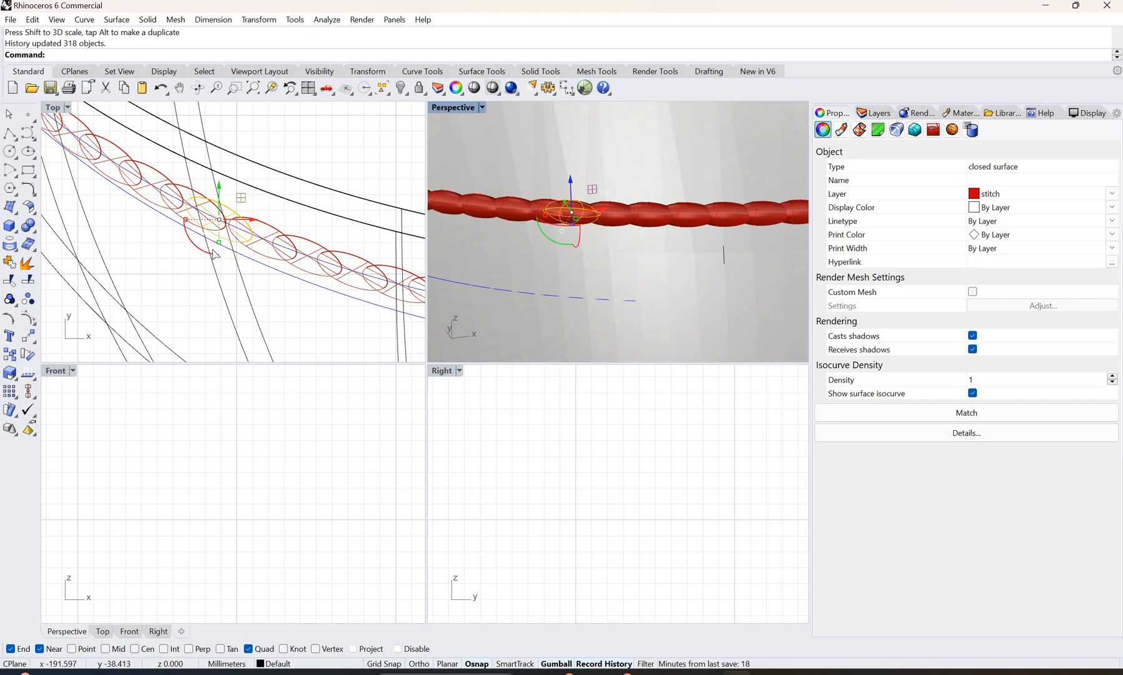
key("ctrl+z")
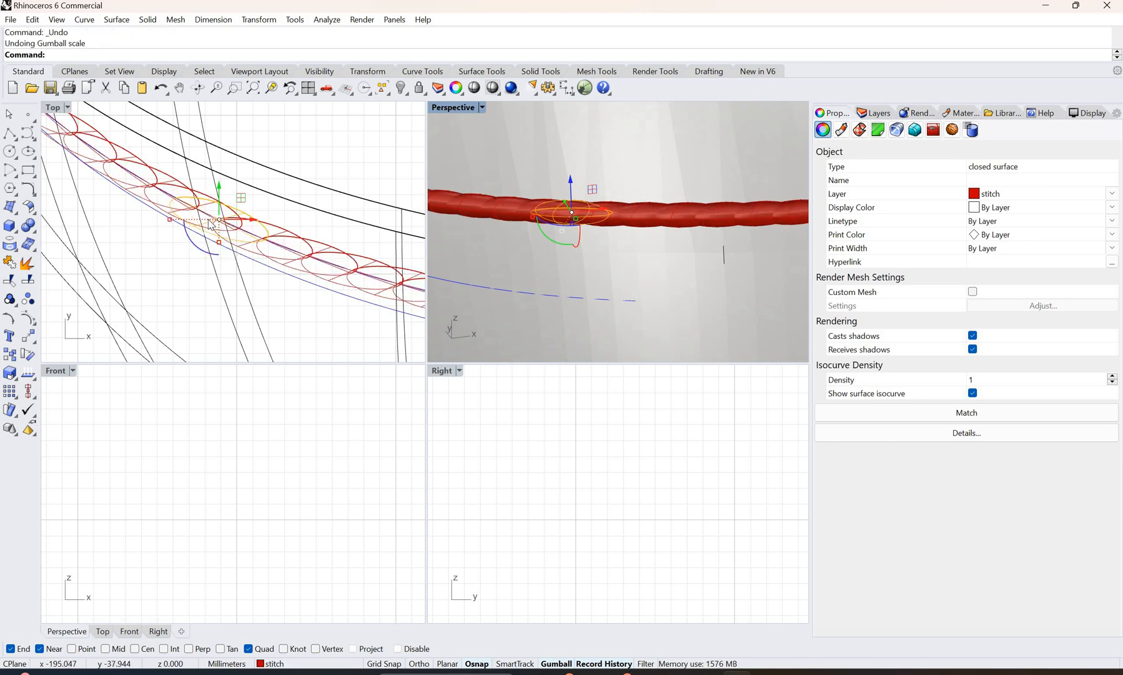
Step: Scale down the source stitch's length and width in the Top view so the arrayed stitches become slimmer, separate ovals
scroll(219, 249, "down", 2)
scroll(220, 248, "up", 1)
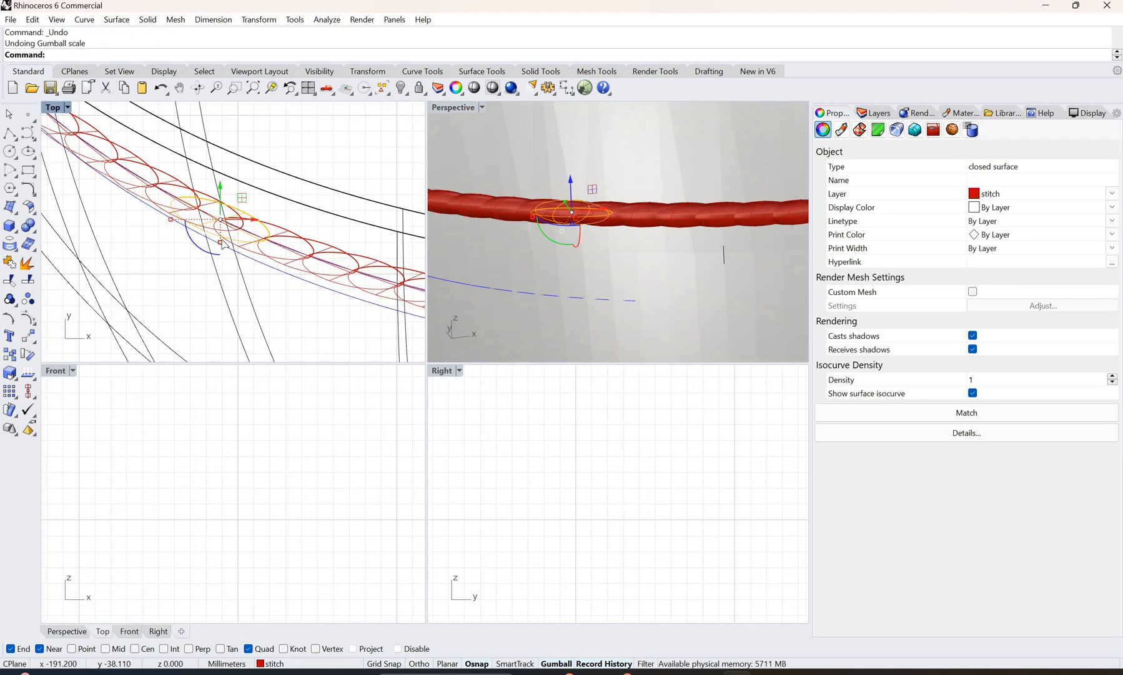
left_click_drag(221, 242, 243, 259)
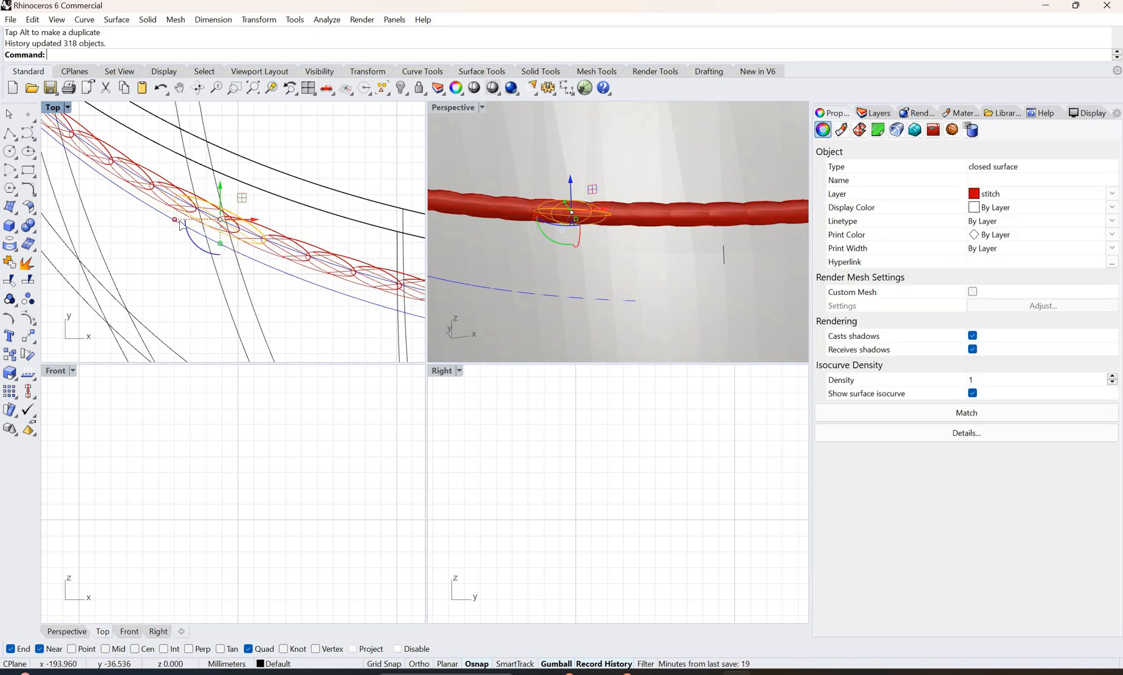
left_click_drag(176, 220, 209, 247)
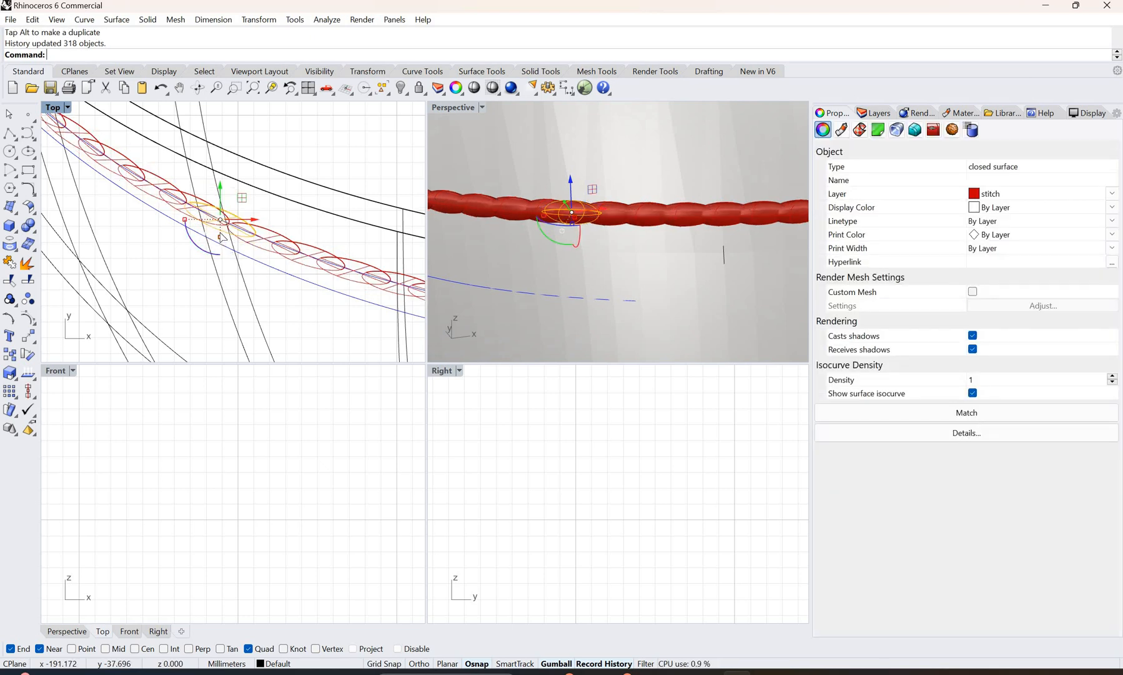
left_click_drag(220, 234, 220, 233)
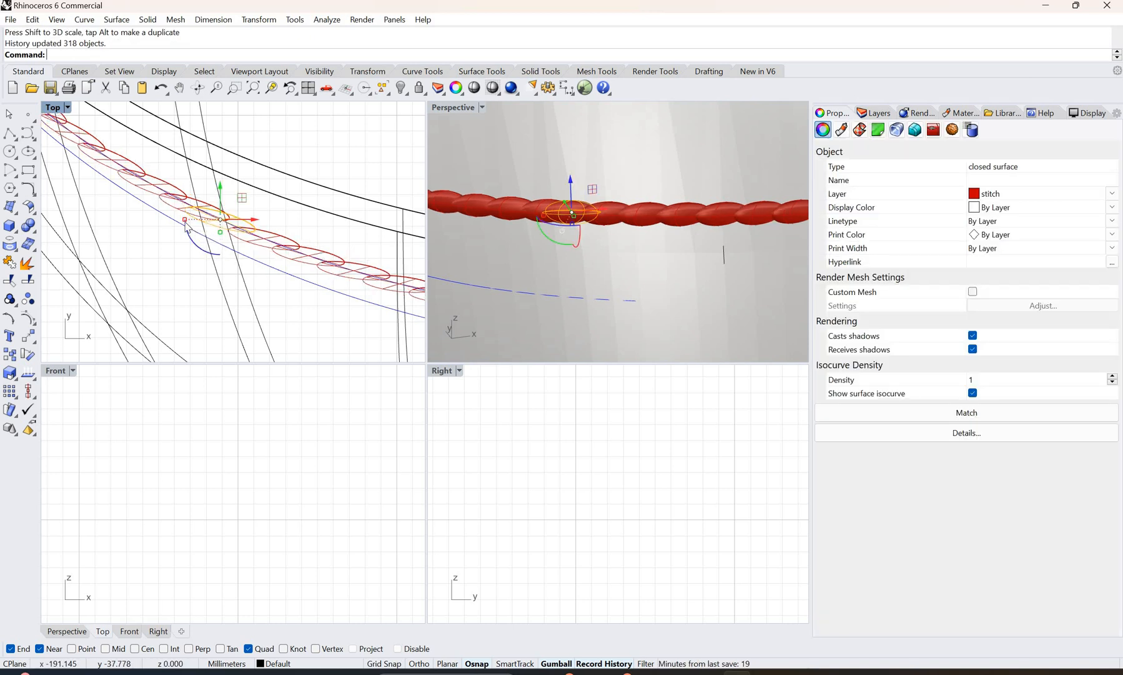
left_click_drag(187, 221, 201, 229)
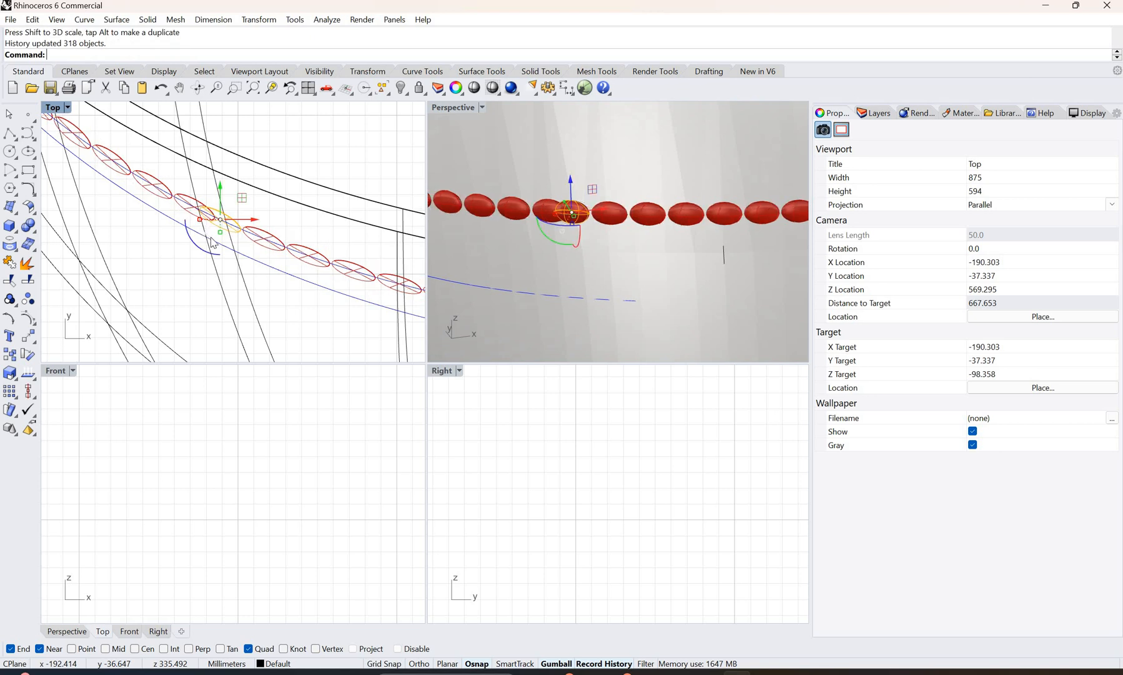
left_click_drag(220, 231, 220, 229)
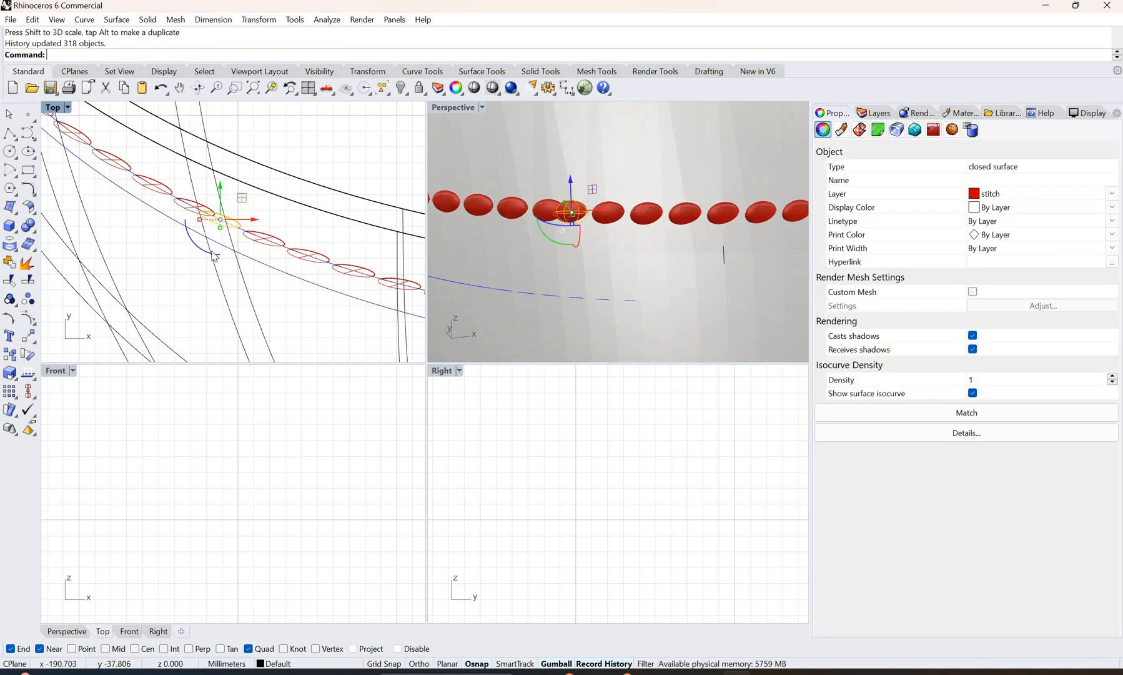
Step: Rotate the source stitch slightly to follow the isocurve, reduce its height in the Perspective view, and deselect it
left_click_drag(210, 254, 209, 256)
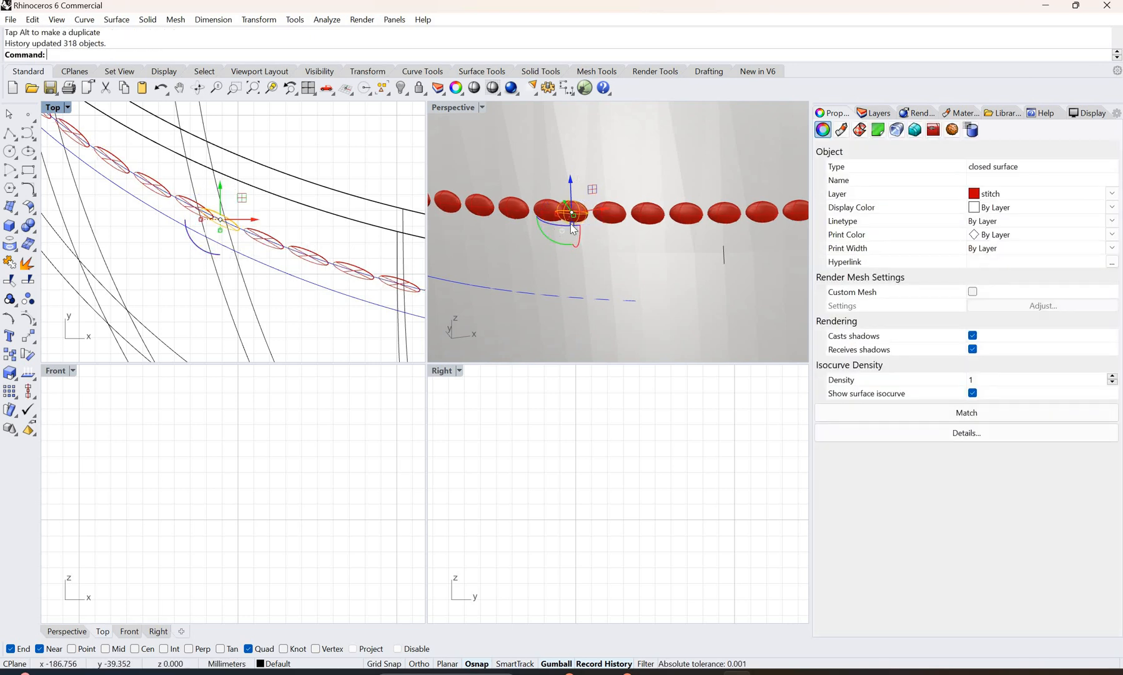
left_click(574, 225)
left_click_drag(573, 223, 576, 229)
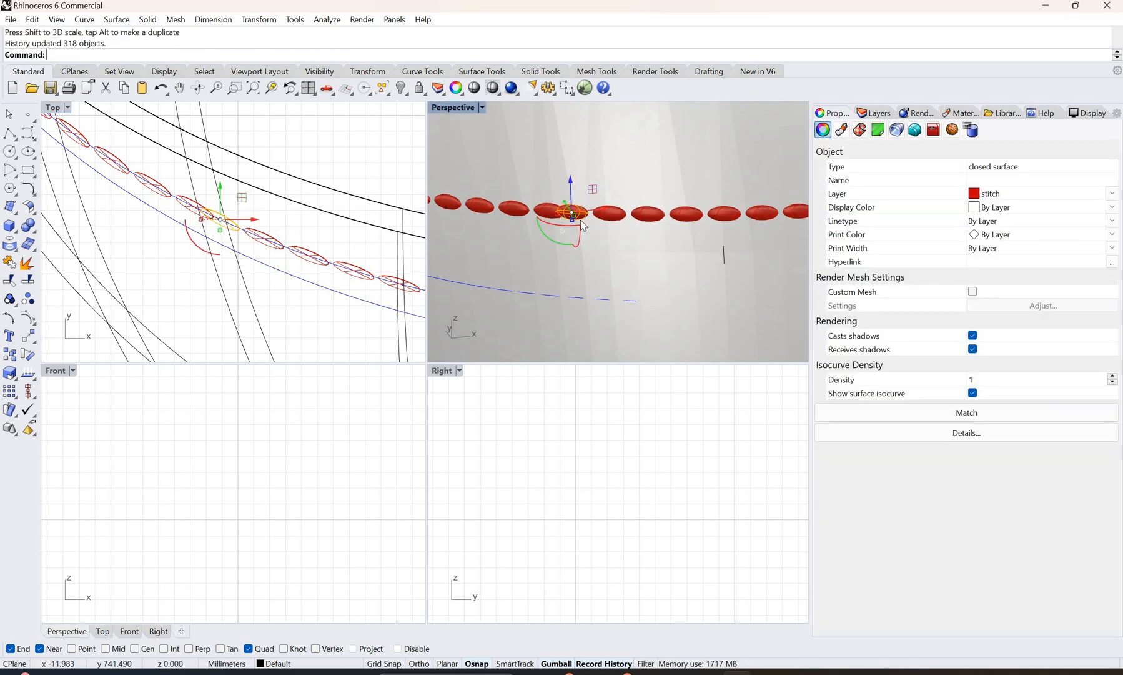
scroll(516, 229, "down", 5)
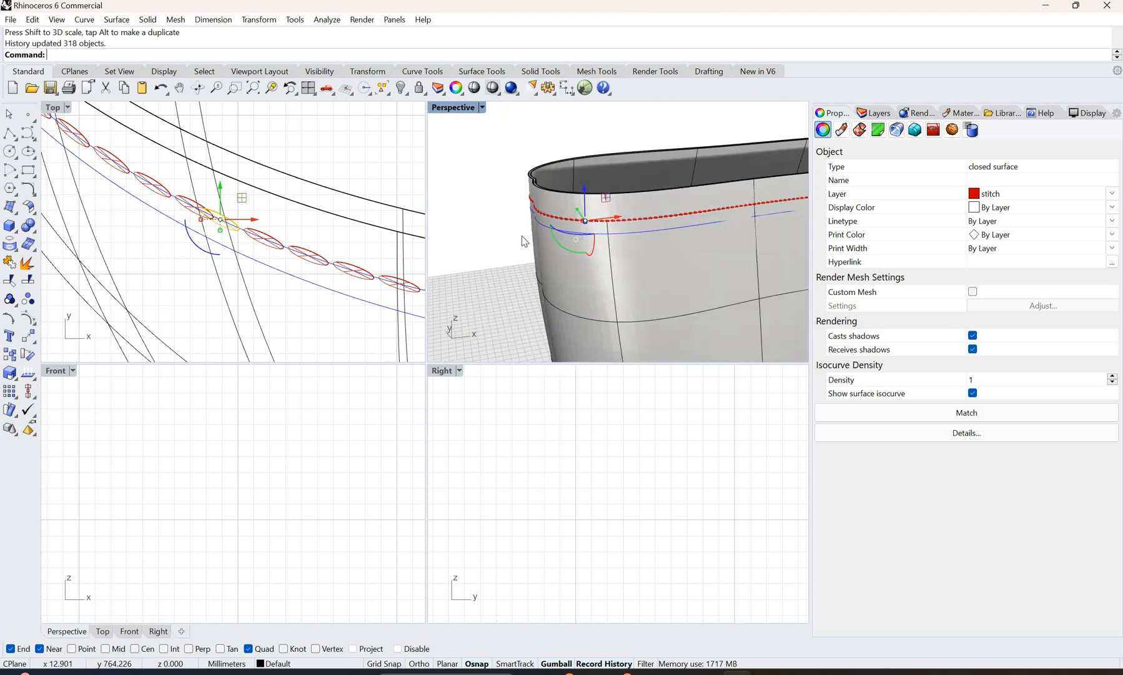
key("Escape")
right_click_drag(581, 233, 532, 221)
scroll(535, 226, "up", 4)
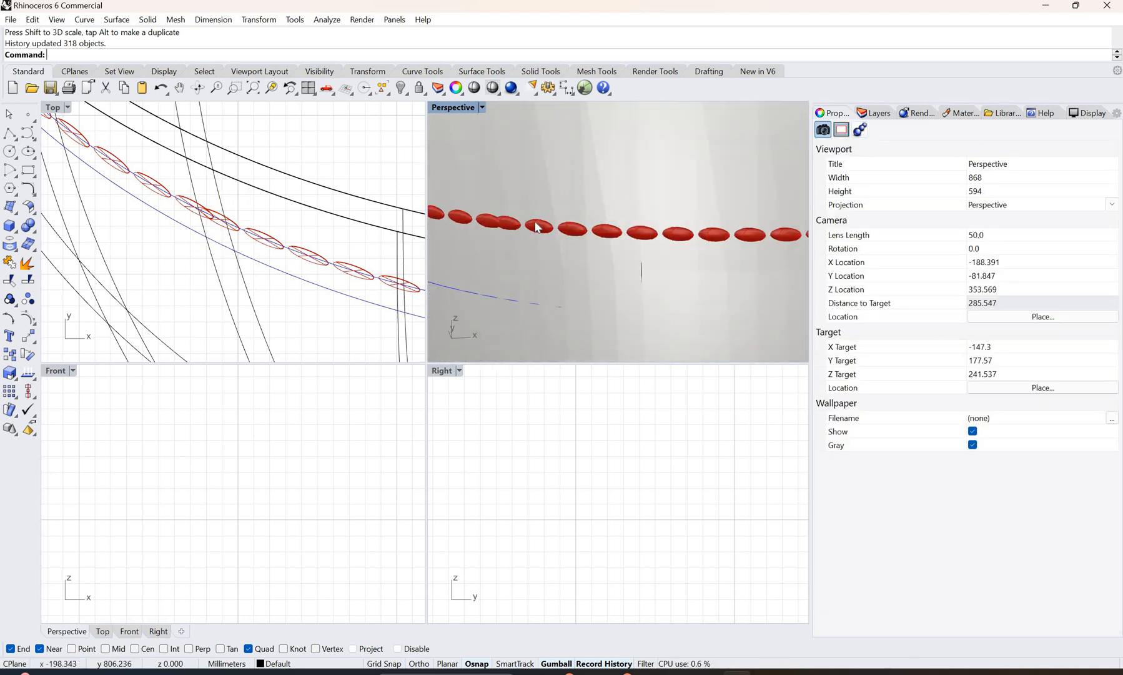
Step: Set the Perspective view's display mode to Rendered and inspect the row of stitches around the rim
left_click(482, 107)
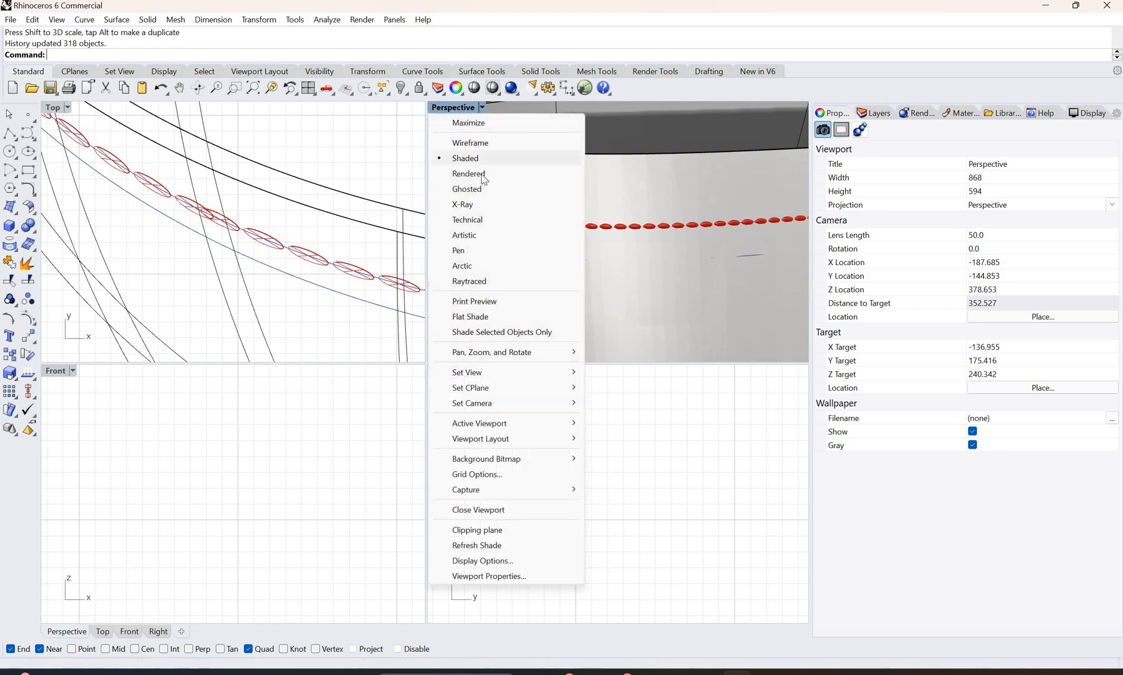
left_click(531, 175)
scroll(582, 221, "down", 8)
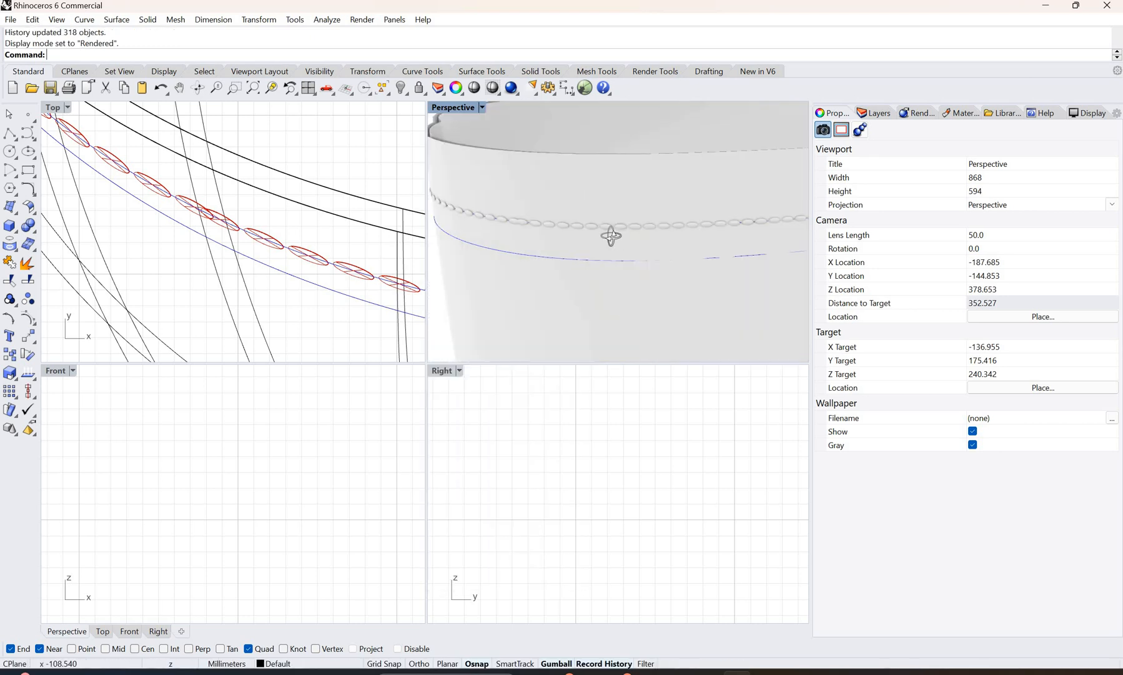
right_click_drag(611, 236, 660, 225)
scroll(593, 222, "up", 4)
scroll(591, 223, "down", 6)
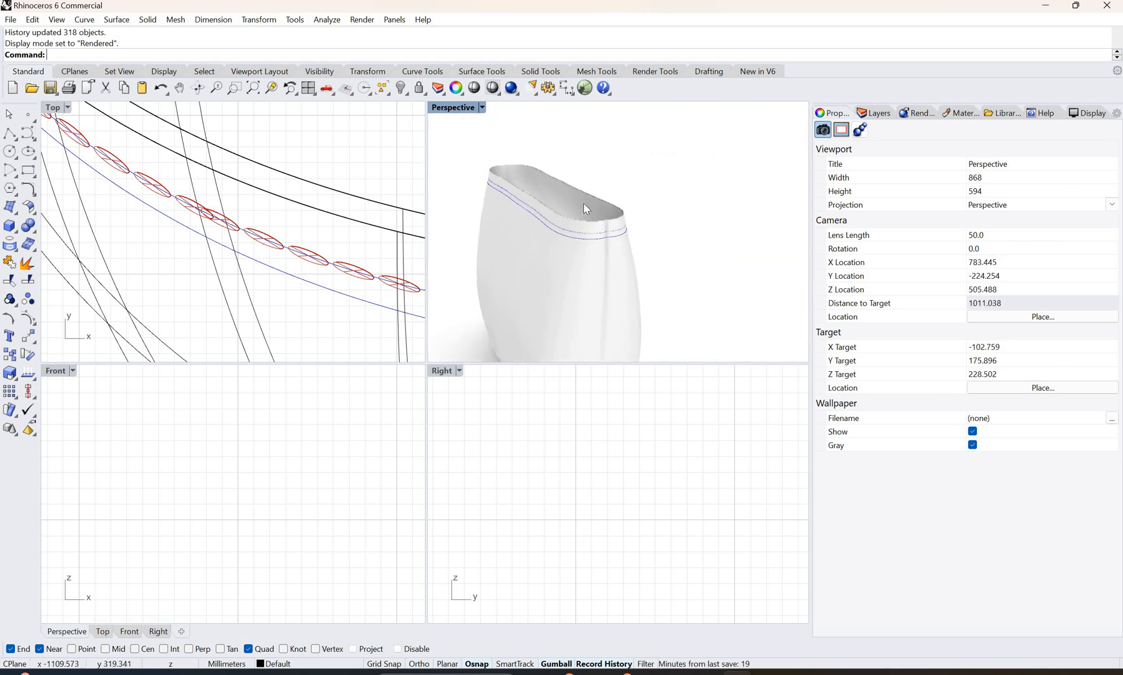
scroll(562, 212, "up", 6)
scroll(559, 214, "up", 6)
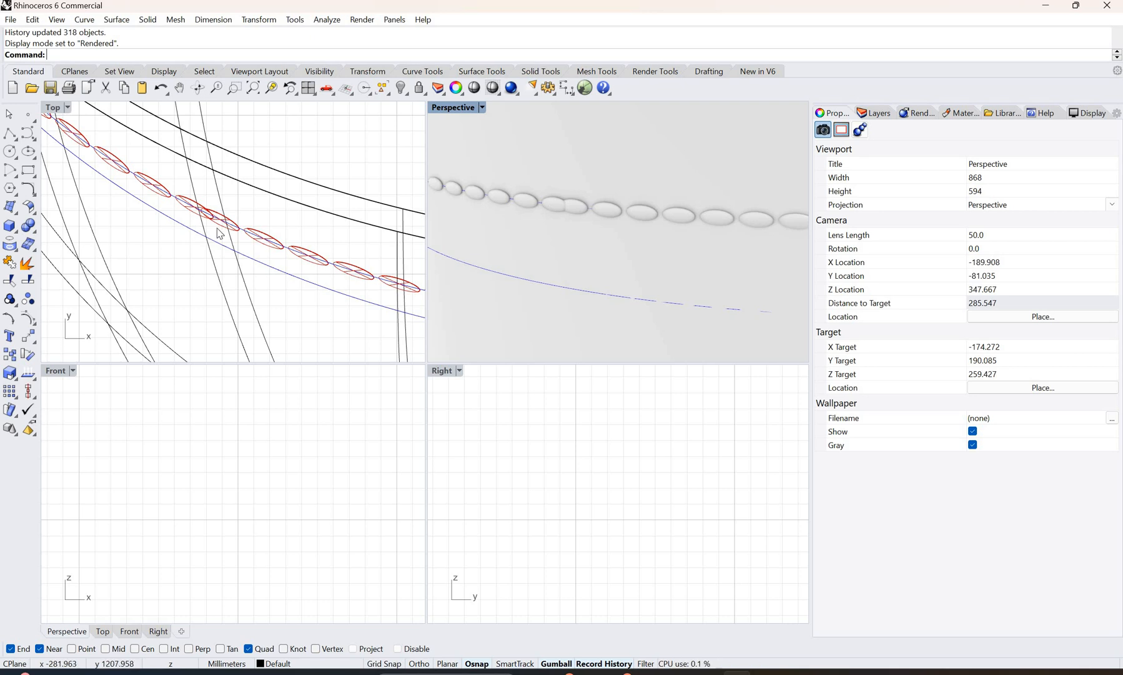
Step: Select the source stitch surface in the Top view and shorten it slightly to widen the gaps between stitches
left_click(263, 248)
left_click(225, 227)
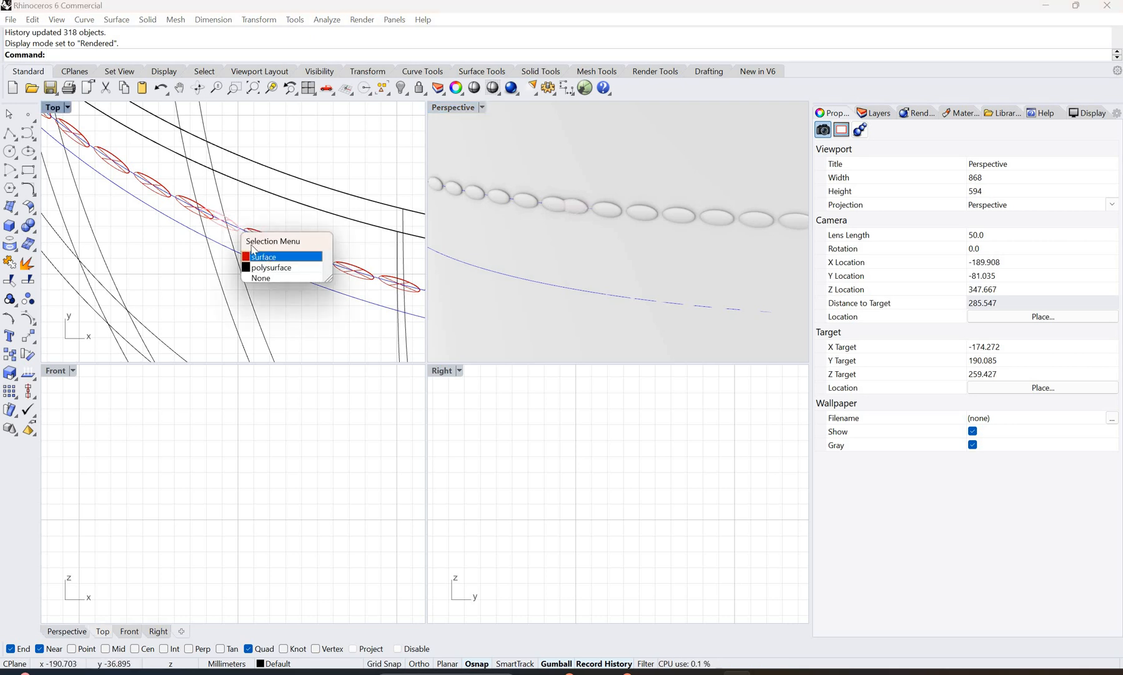
right_click(201, 220)
left_click_drag(207, 226, 209, 227)
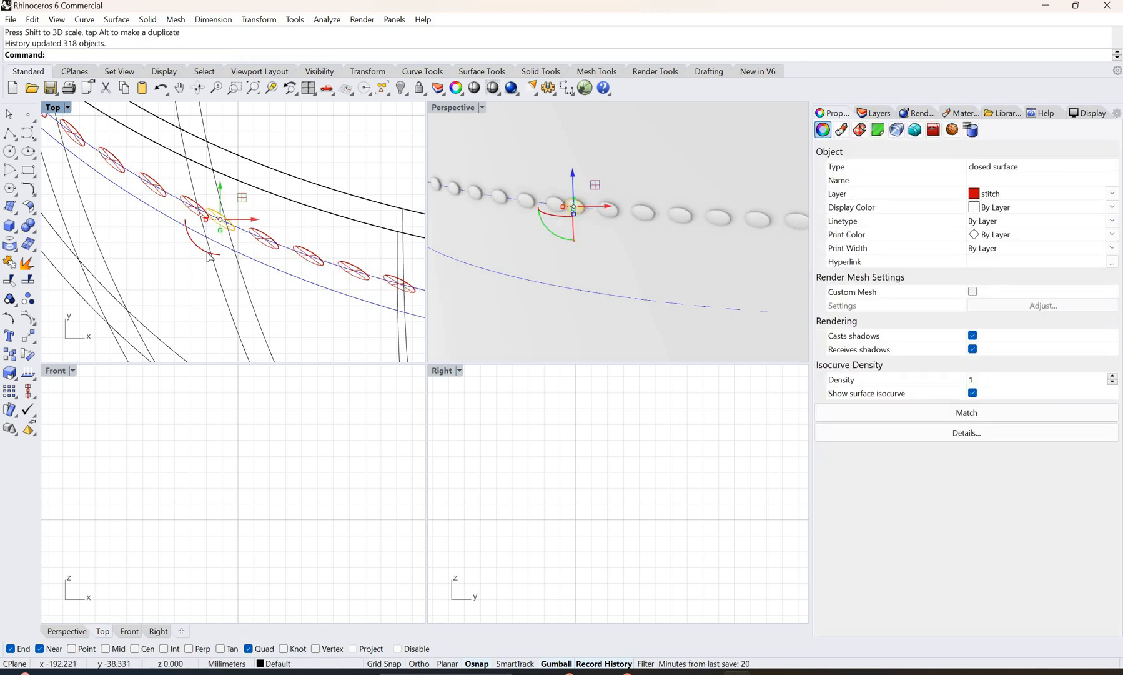
Step: Rotate the source stitch slightly in the Top view to align it with the isocurve, and undo the stray move off the curve
mouse_move(208, 255)
left_mouse_down()
mouse_move(212, 228)
mouse_move(202, 250)
left_mouse_up()
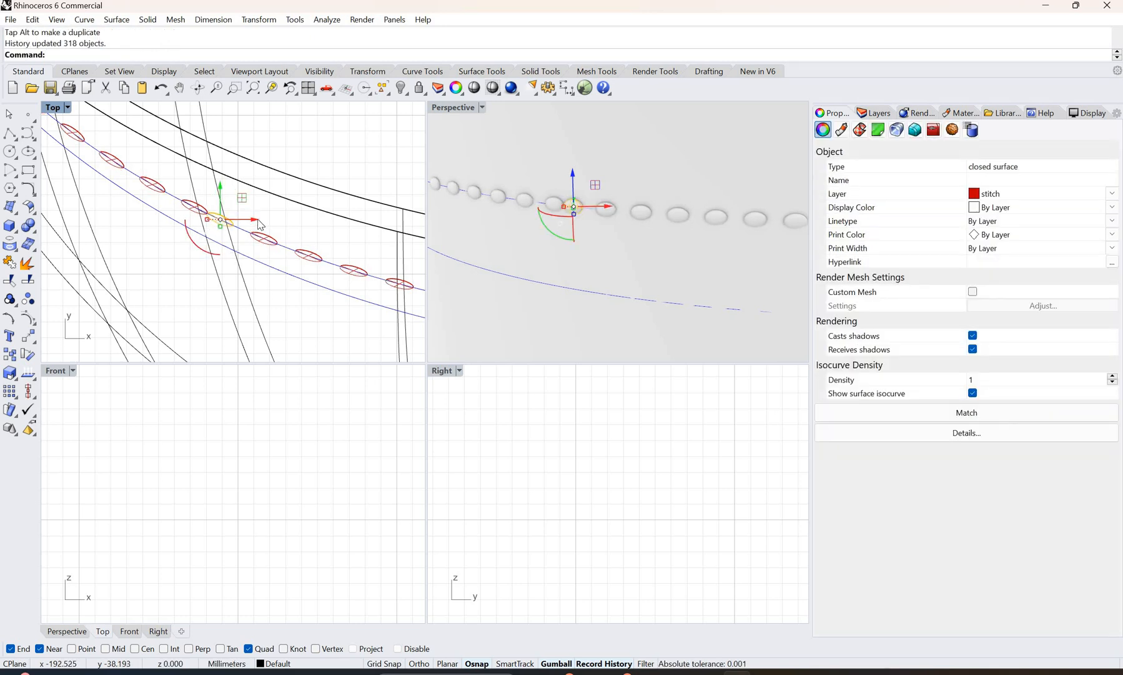
left_click_drag(259, 224, 263, 226)
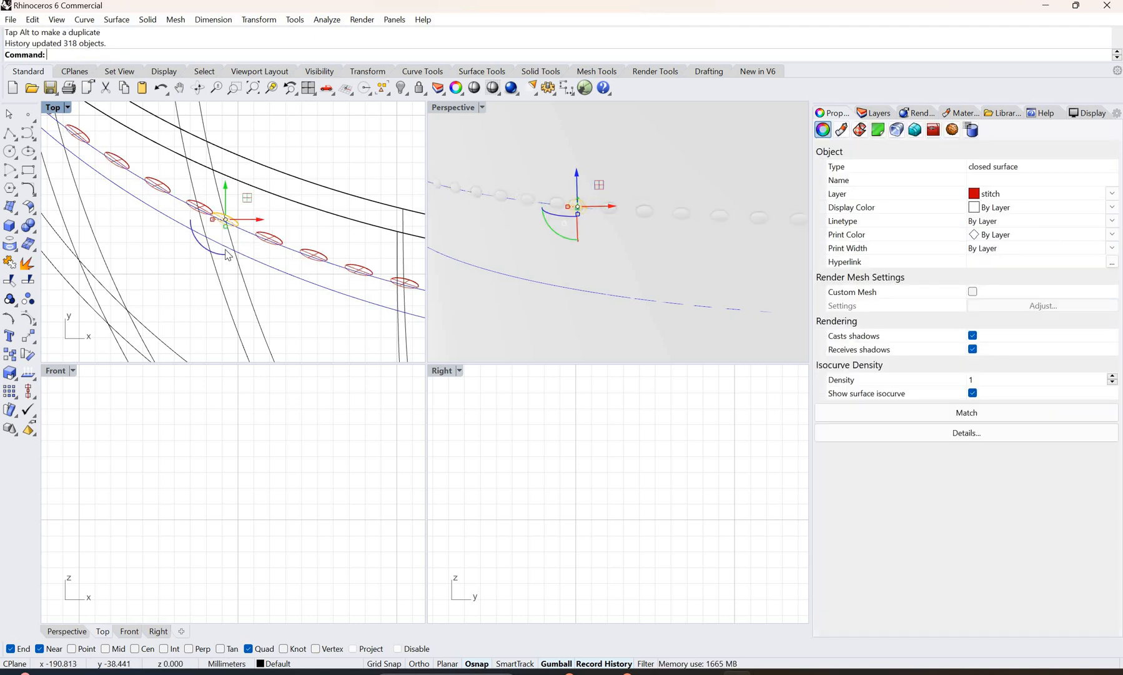
key("ctrl+z")
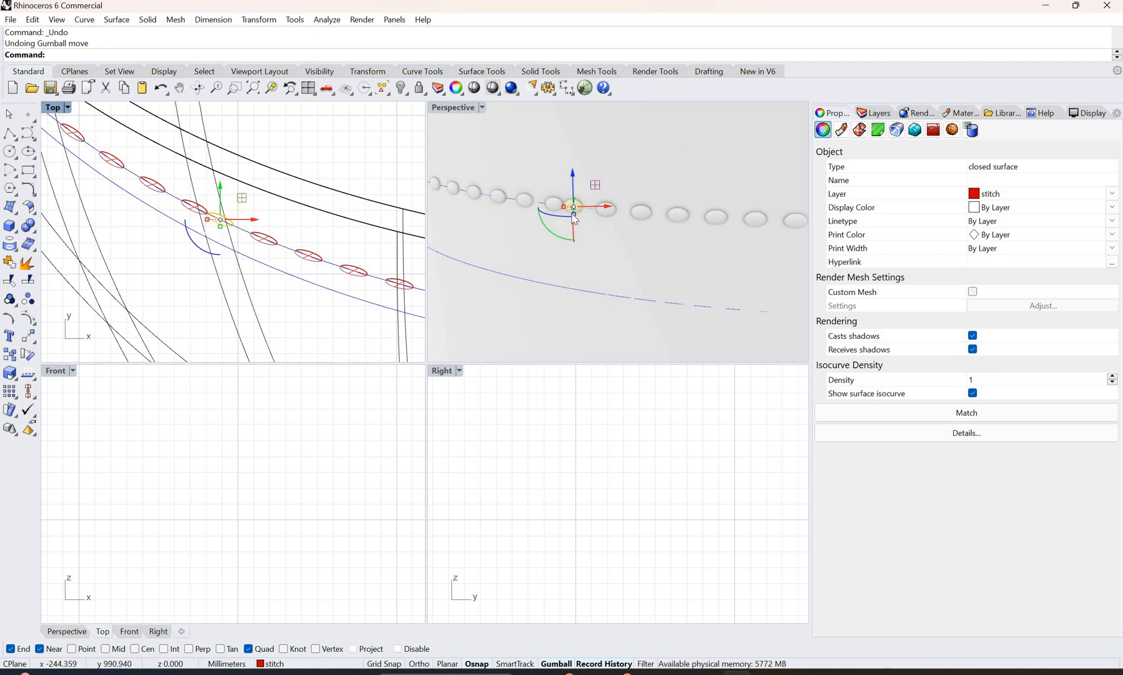
Step: Try a slight height change on the source stitch in the Perspective view, check it against the rim, and undo the change
left_click_drag(576, 215, 576, 216)
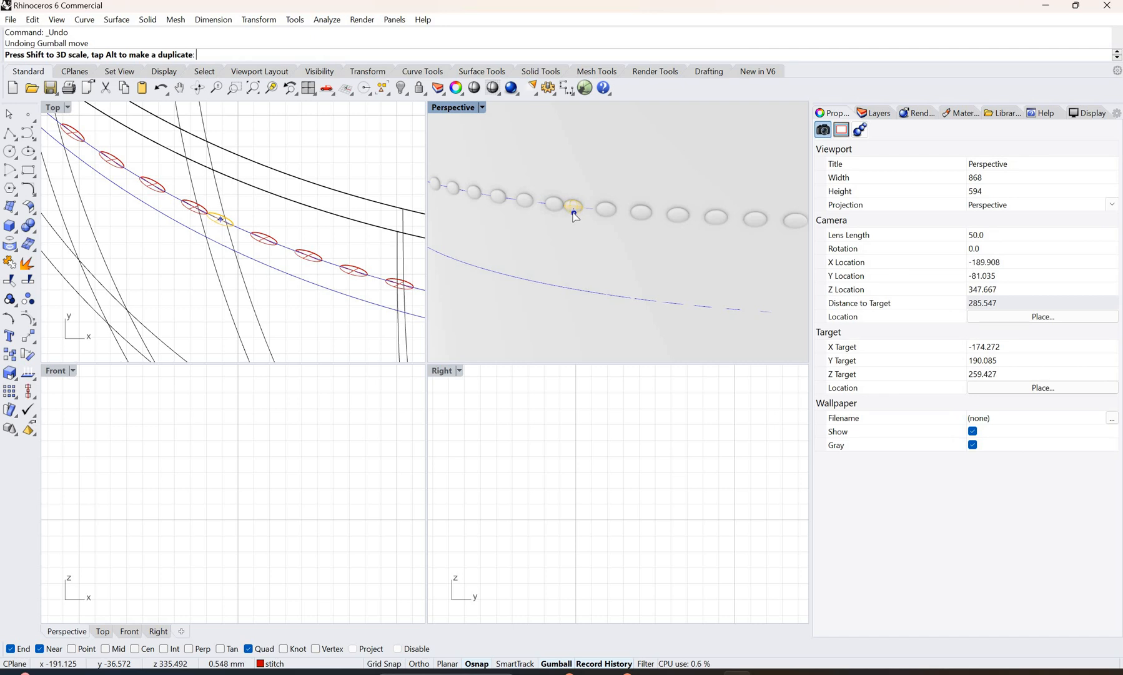
left_click_drag(597, 235, 636, 243)
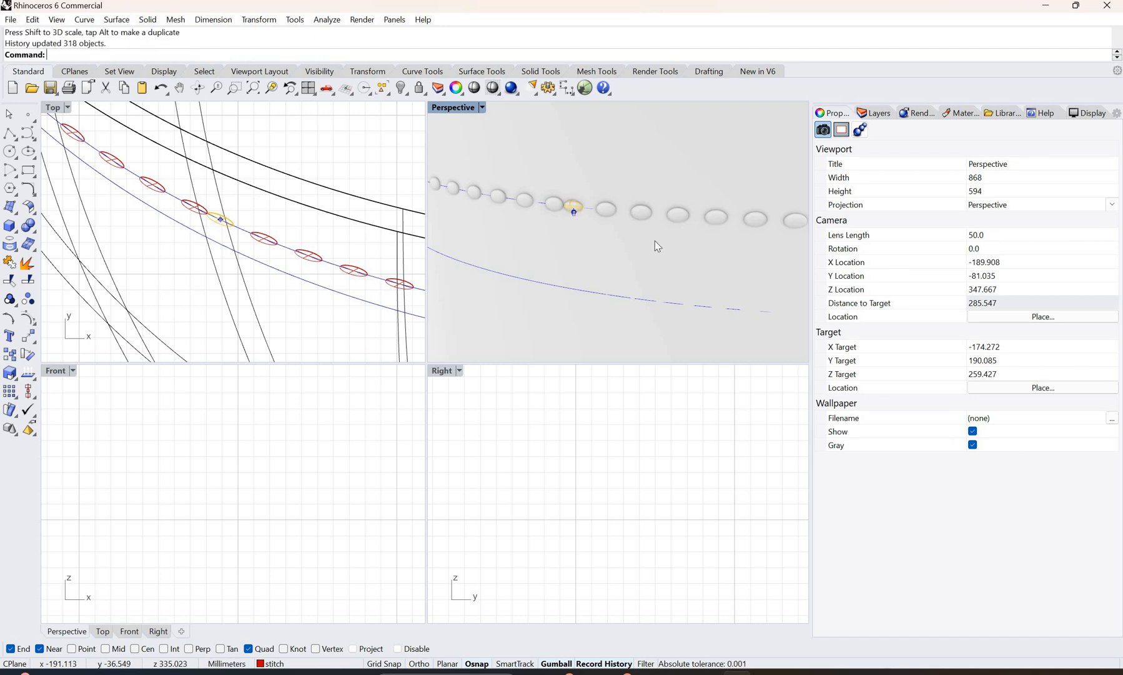
scroll(678, 227, "down", 10)
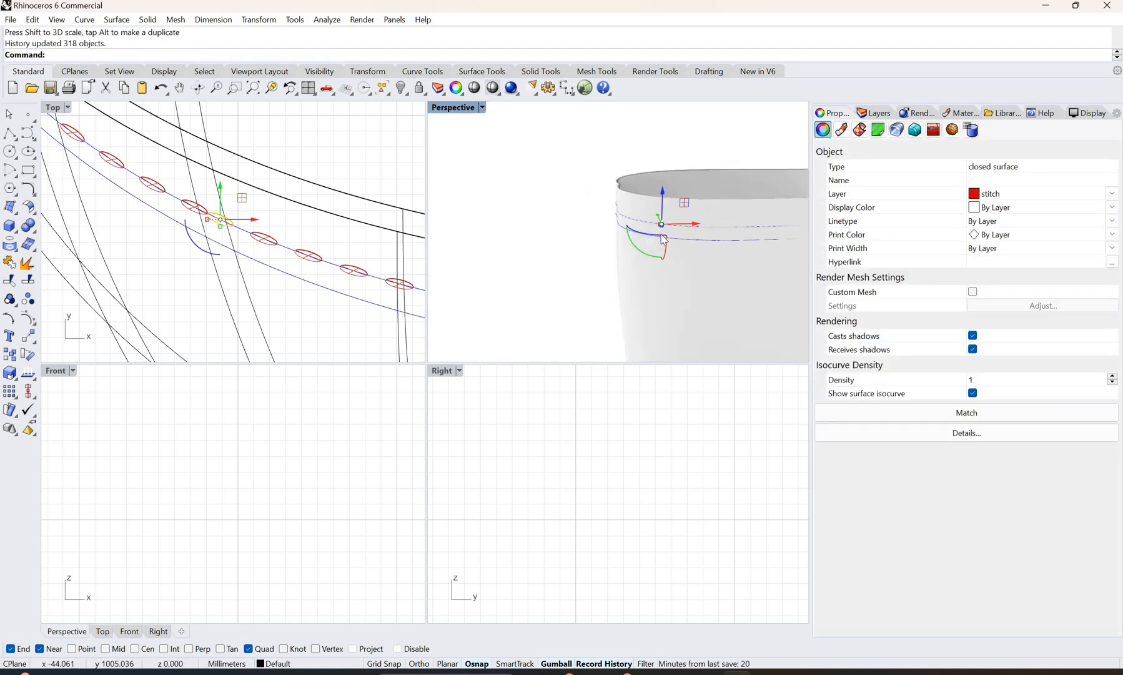
scroll(664, 239, "up", 5)
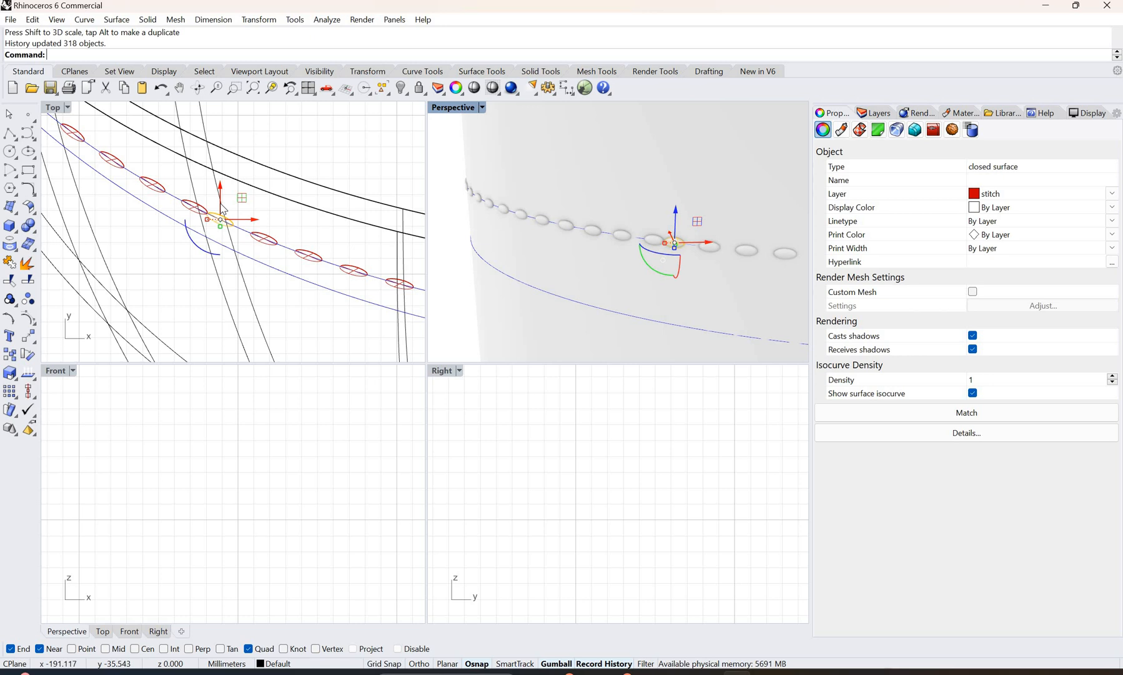
key("ctrl+z")
key("ctrl+z")
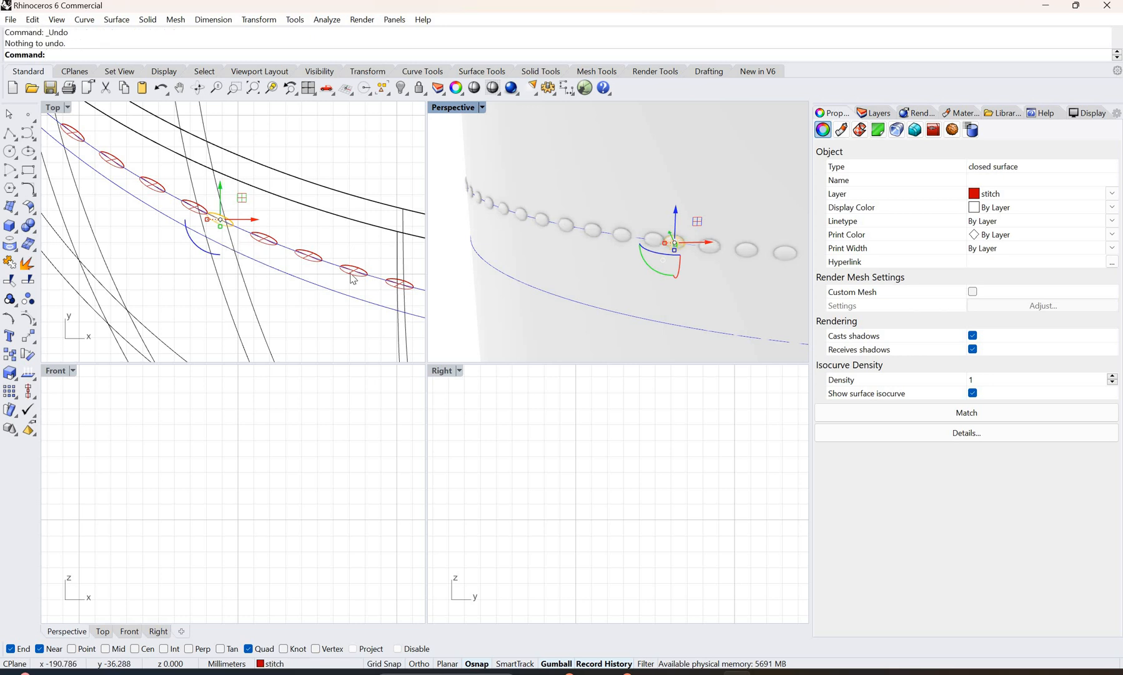
Step: Reselect the source stitch surface in the Top view and scale up its width to make the arrayed stitches fuller
left_click(401, 190)
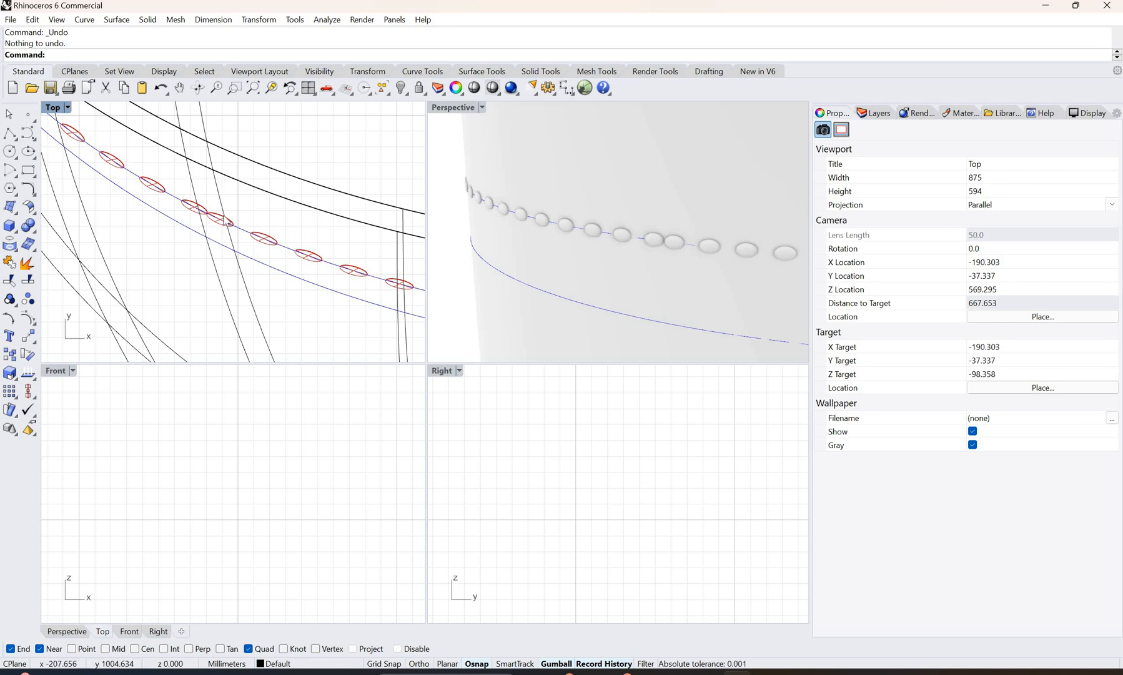
left_click(215, 238)
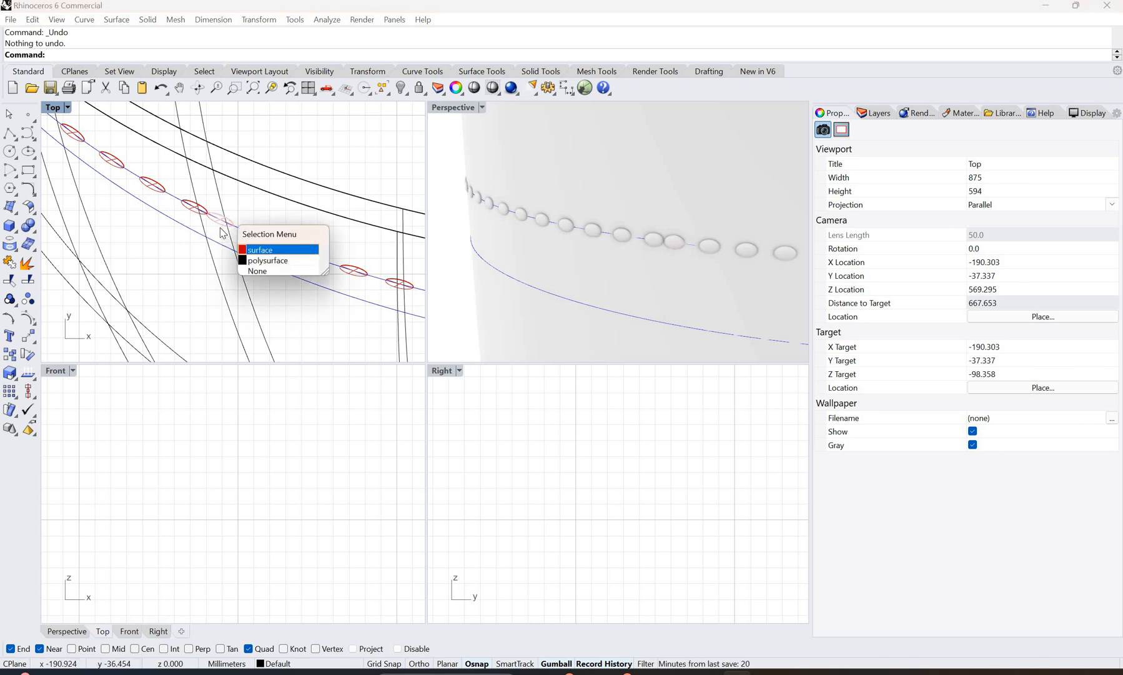
key("Return")
left_click_drag(223, 238, 228, 245)
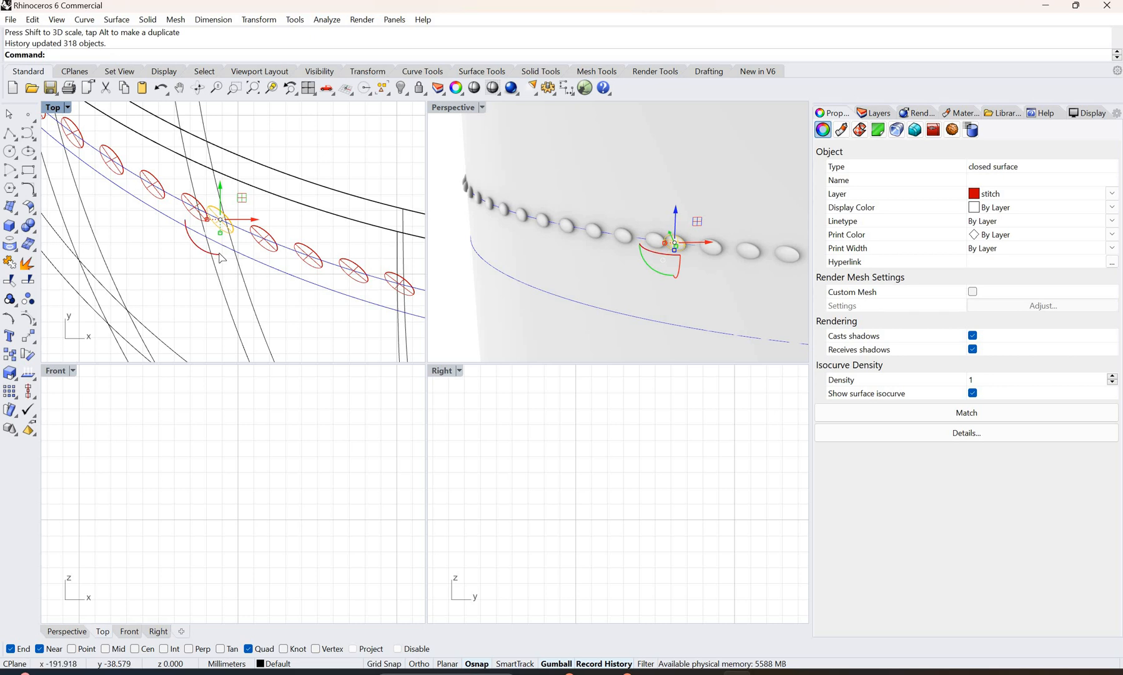
Step: Rotate the source stitch to follow the isocurve in the Top view and reduce its height in the Perspective view
left_click_drag(220, 257, 220, 223)
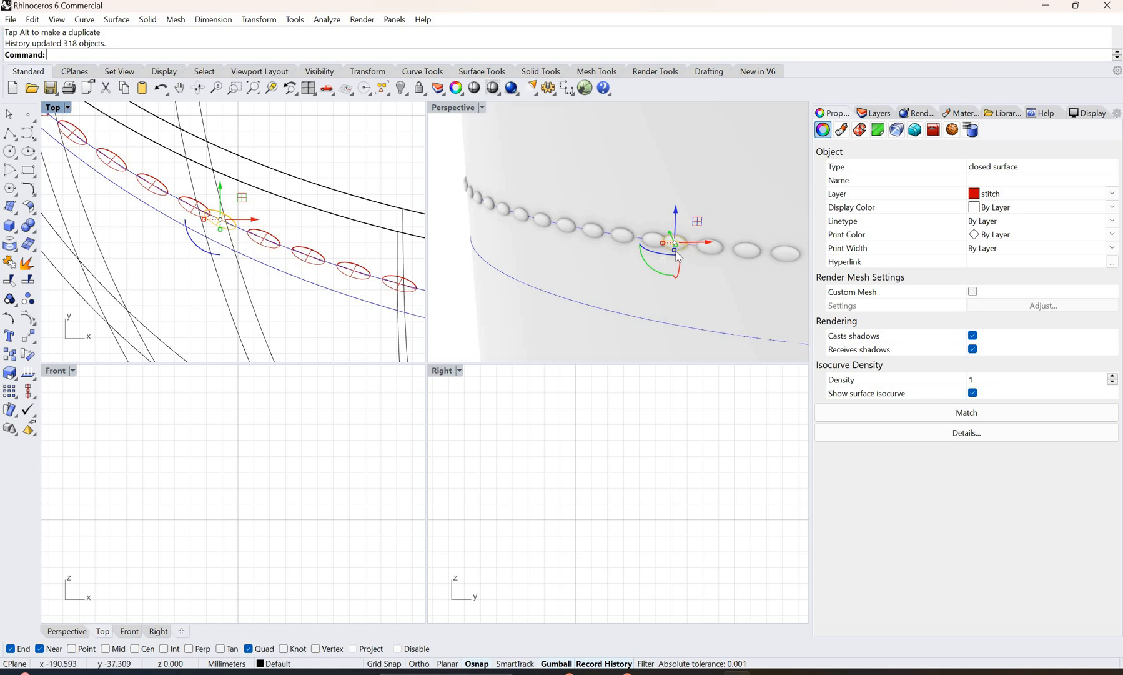
left_click_drag(679, 251, 698, 259)
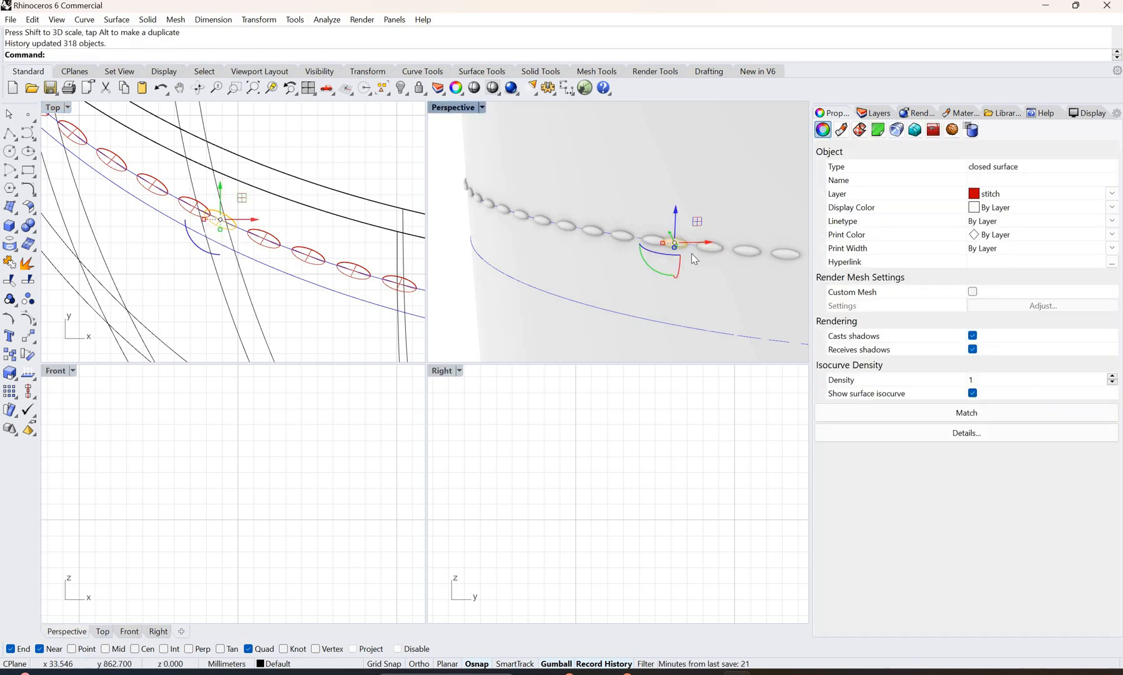
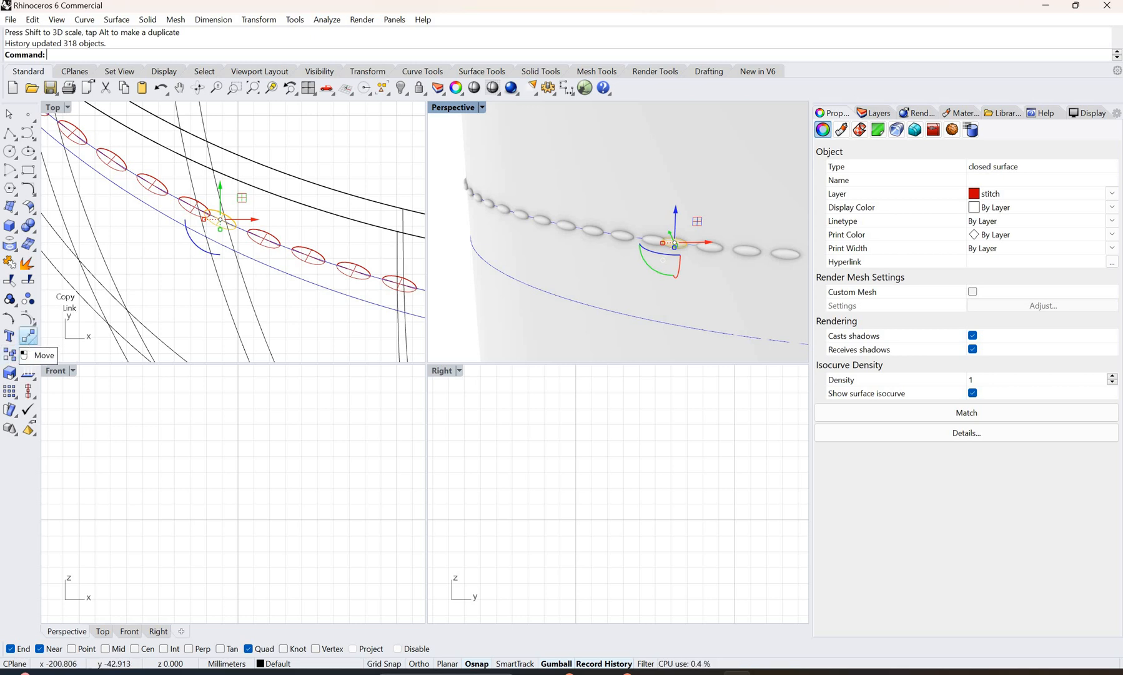
Step: Duplicate the source stitch in place with copy and paste, and set the Perspective view to Shaded display
key("ctrl+c")
key("ctrl+v")
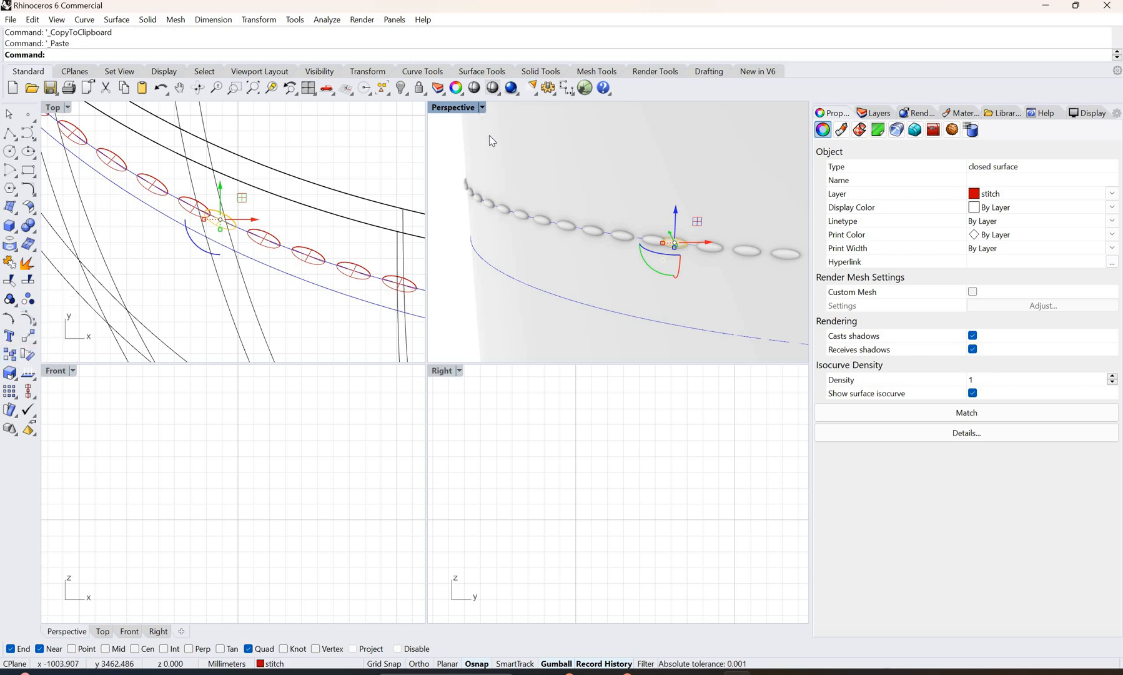
left_click(481, 107)
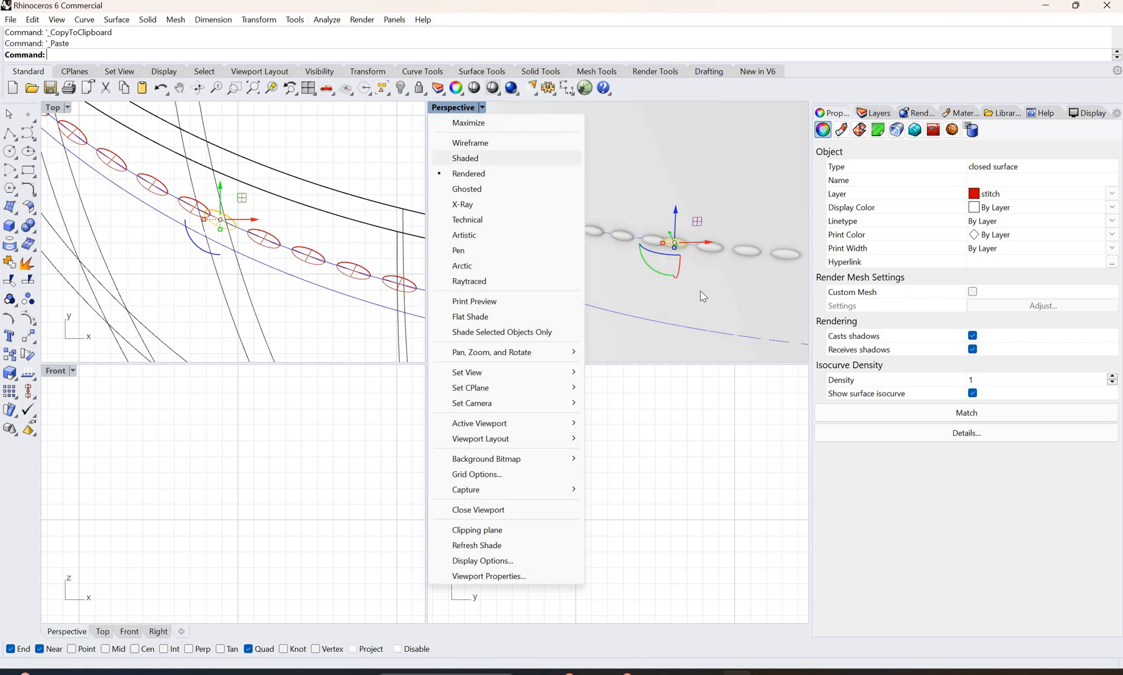
key("Return")
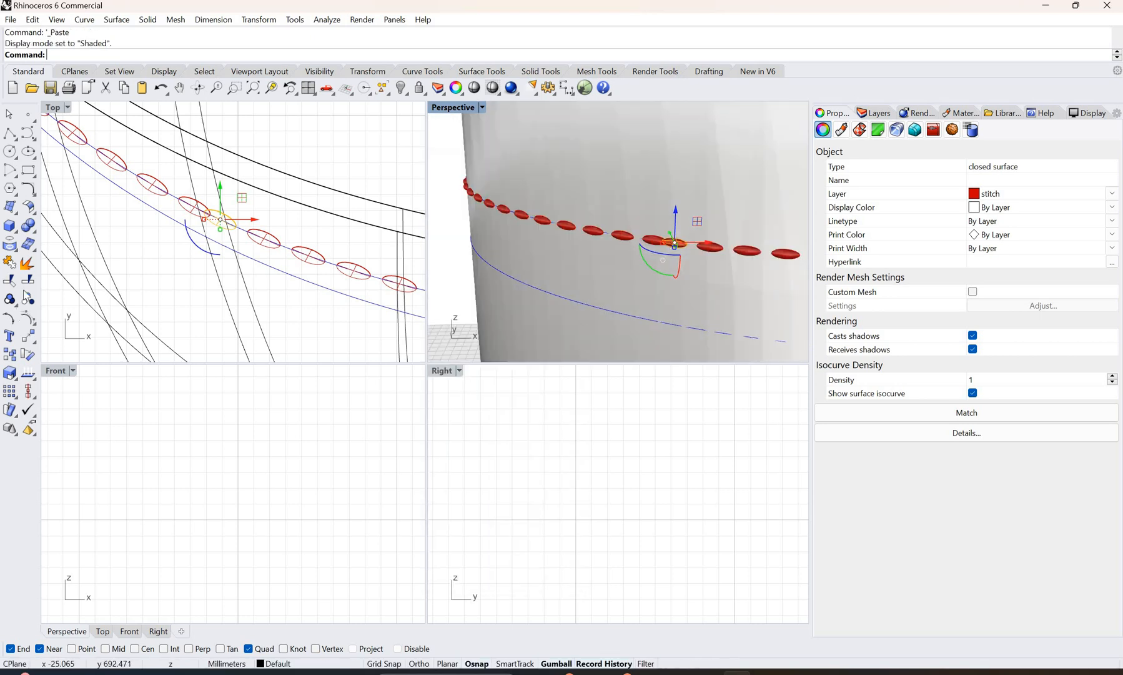
Step: Move the pasted stitch from the upper rim row onto the second stitching curve below it, placing it in the Front view
left_click(28, 337)
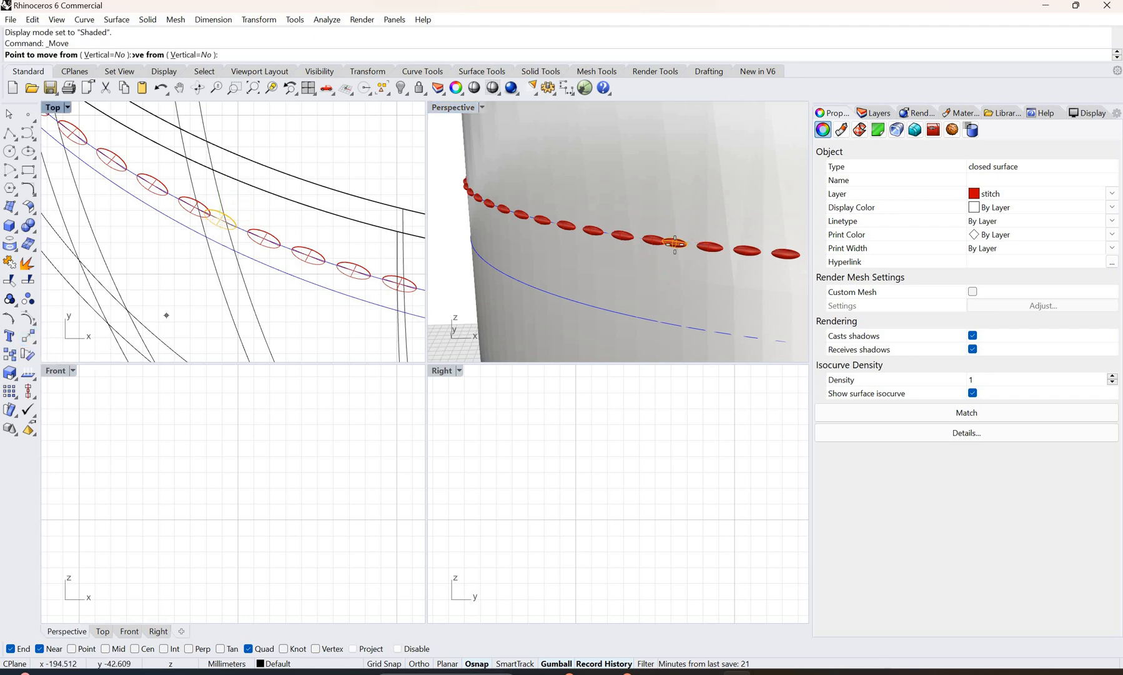
left_click(675, 242)
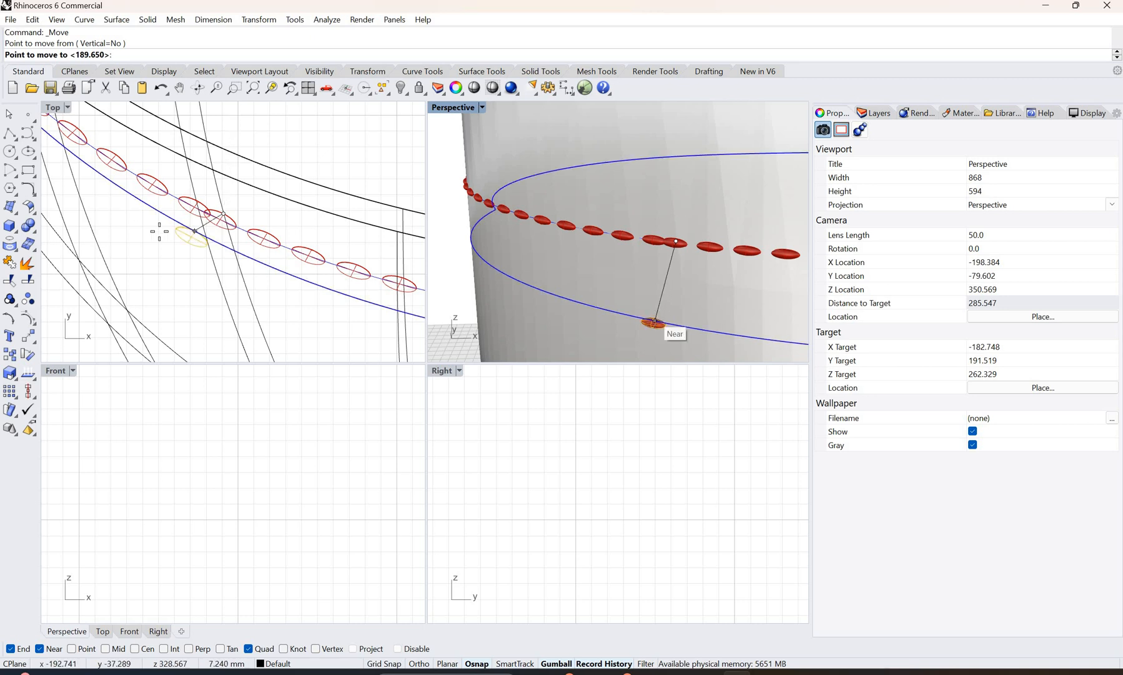
scroll(188, 229, "down", 3)
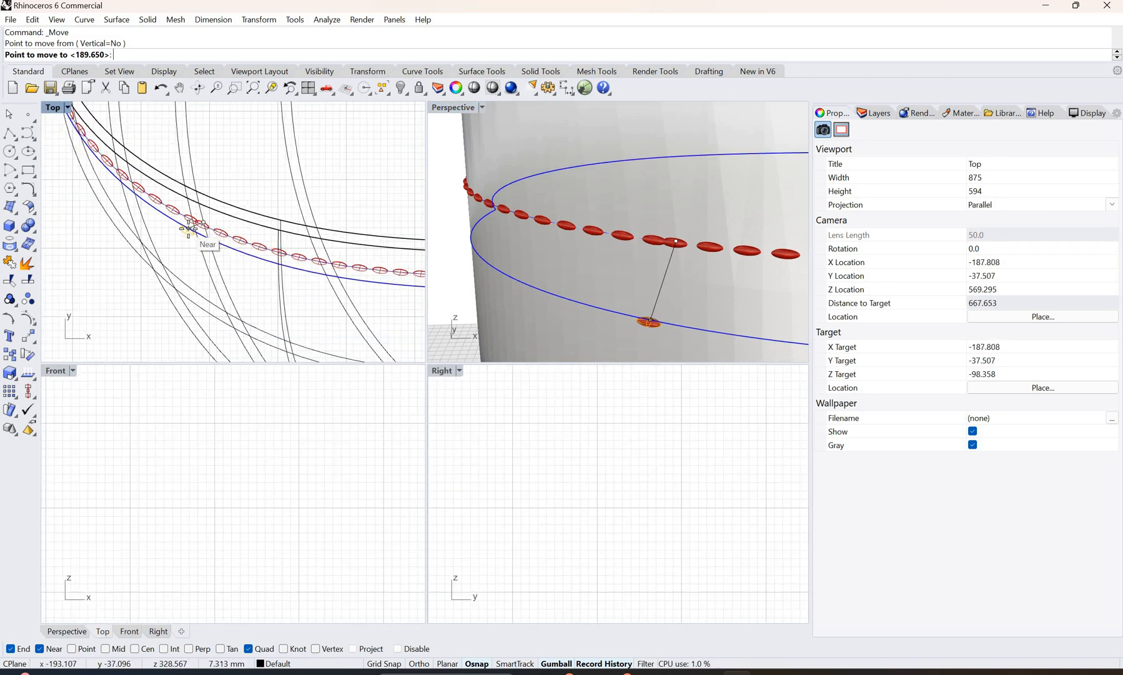
scroll(188, 229, "down", 3)
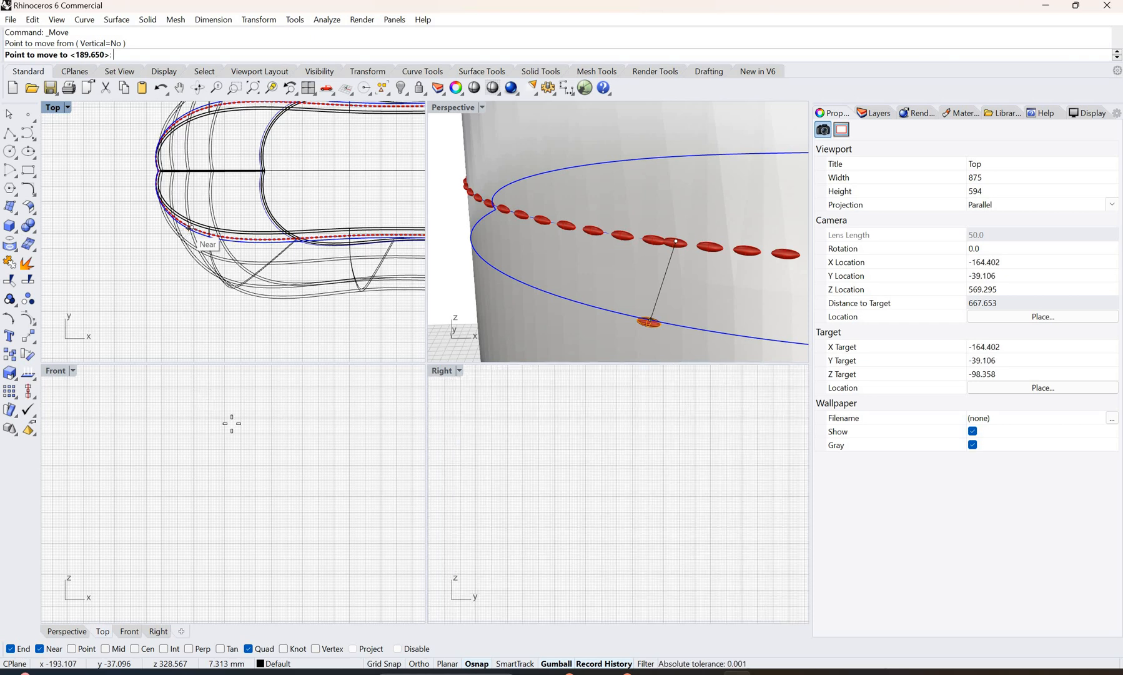
scroll(232, 412, "down", 20)
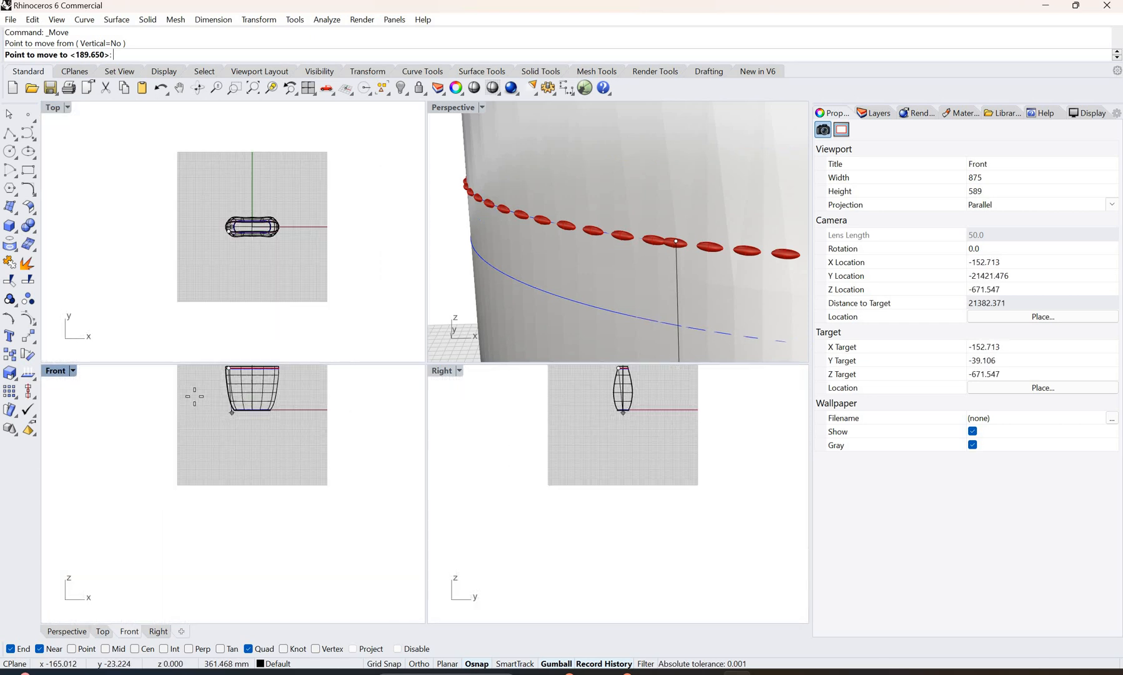
scroll(231, 383, "up", 15)
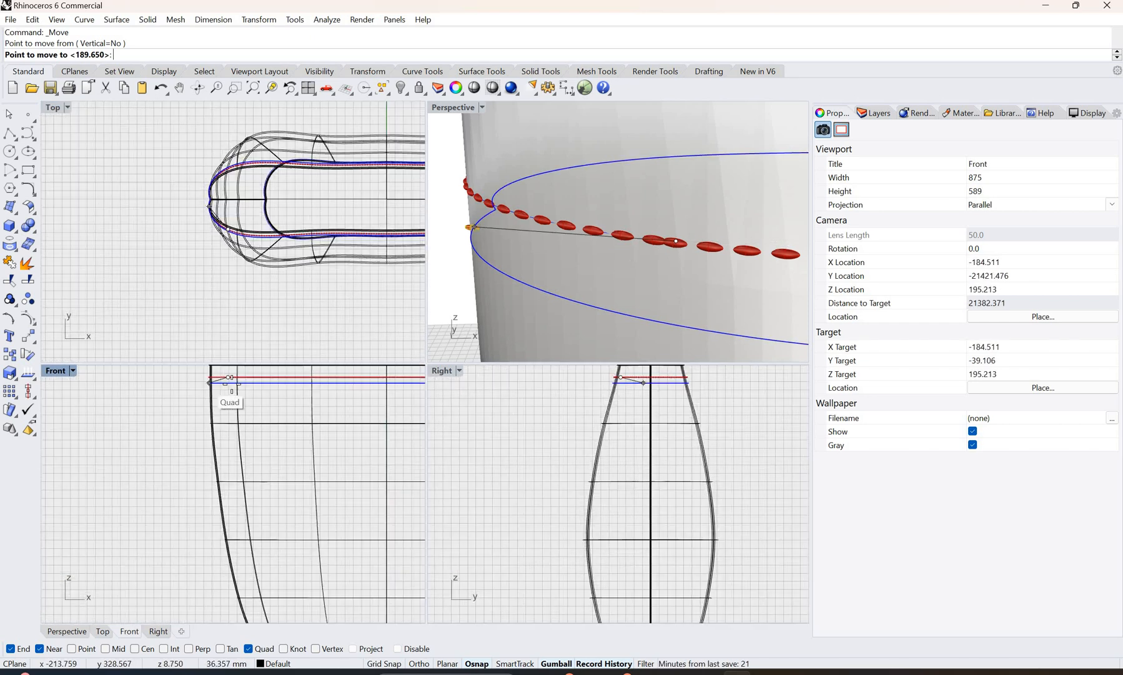
scroll(232, 382, "up", 6)
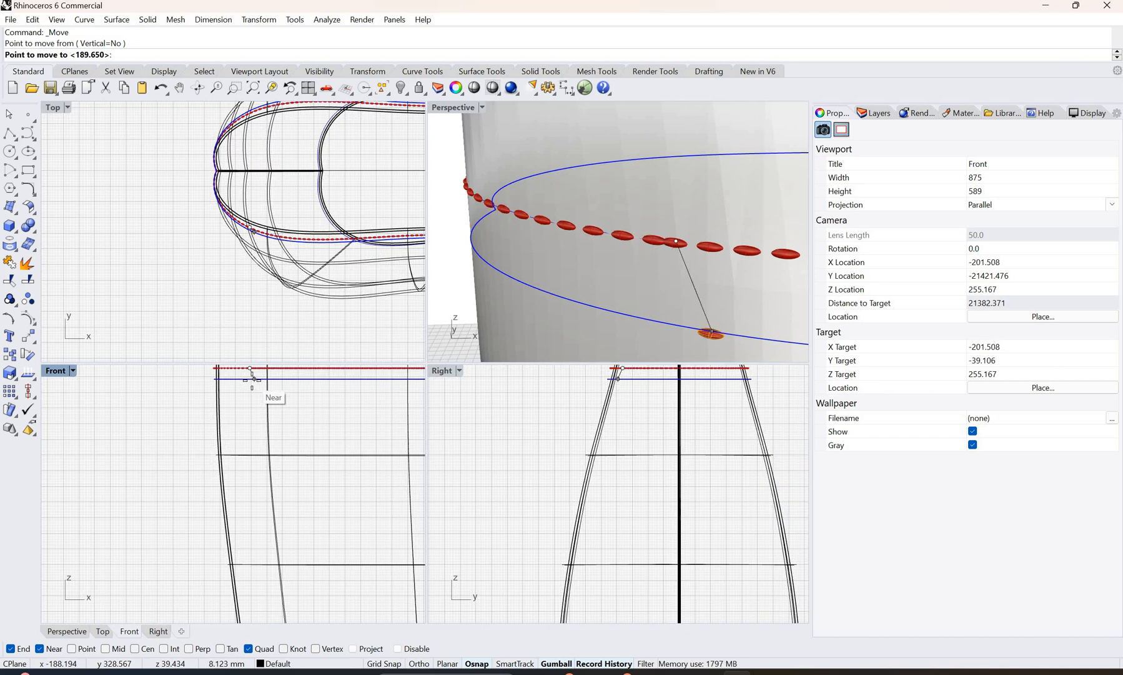
scroll(251, 377, "up", 3)
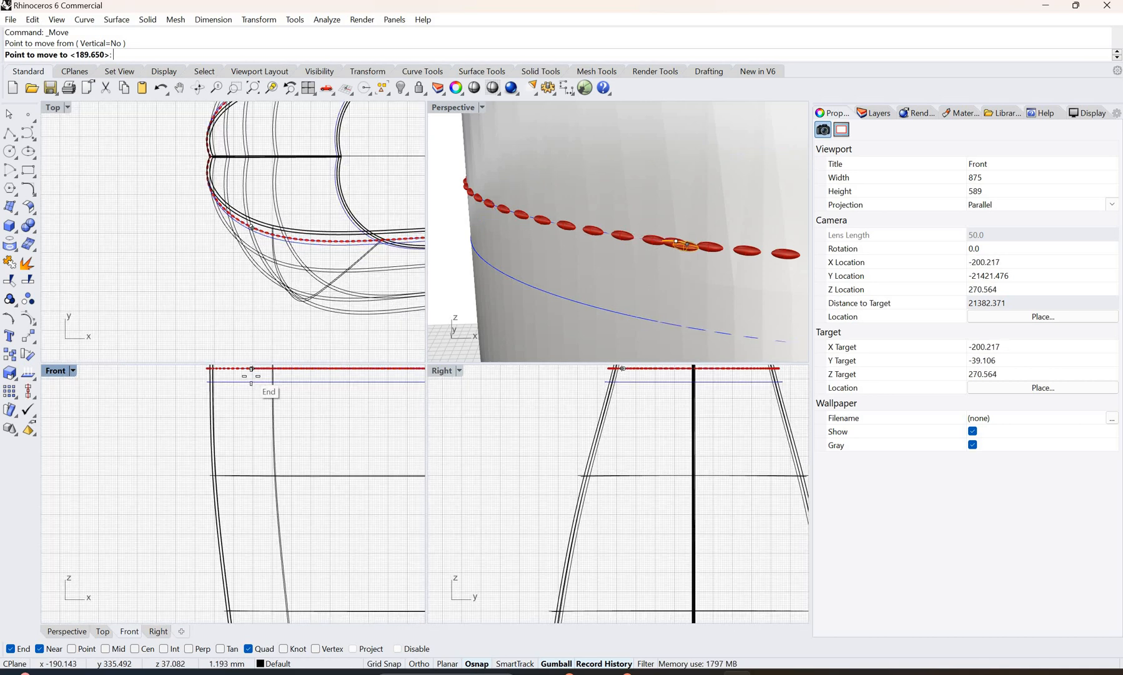
scroll(251, 375, "up", 3)
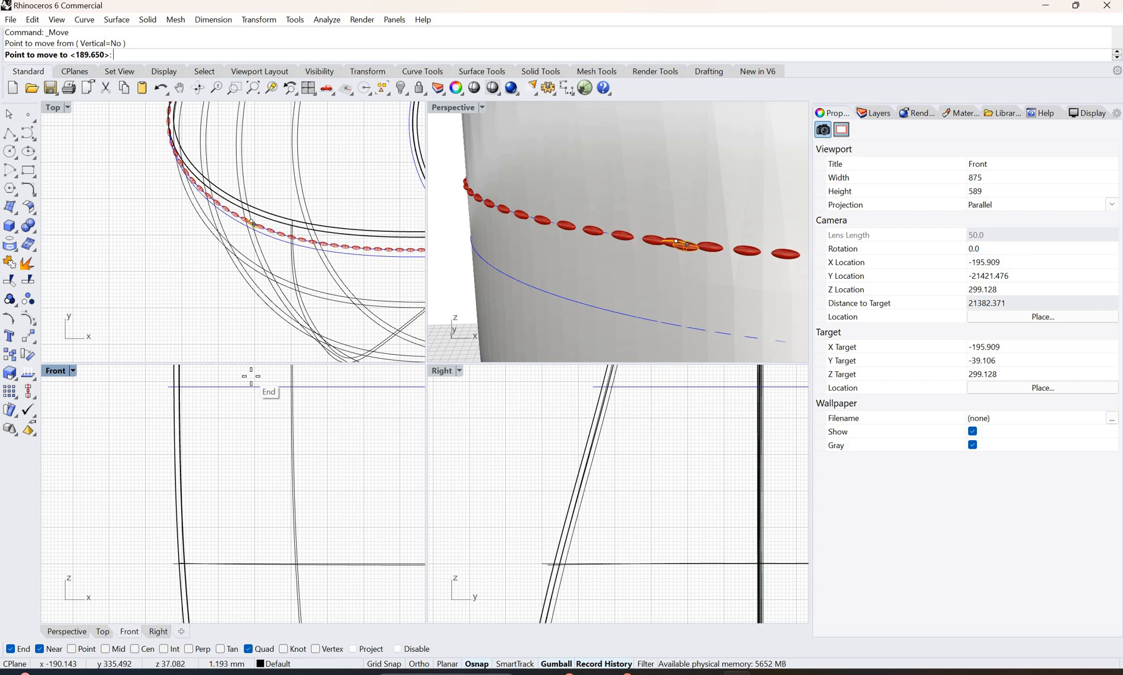
right_click_drag(251, 376, 260, 400, "shift")
right_click_drag(260, 452, 253, 444, "shift")
scroll(255, 437, "up", 4)
scroll(254, 438, "up", 4)
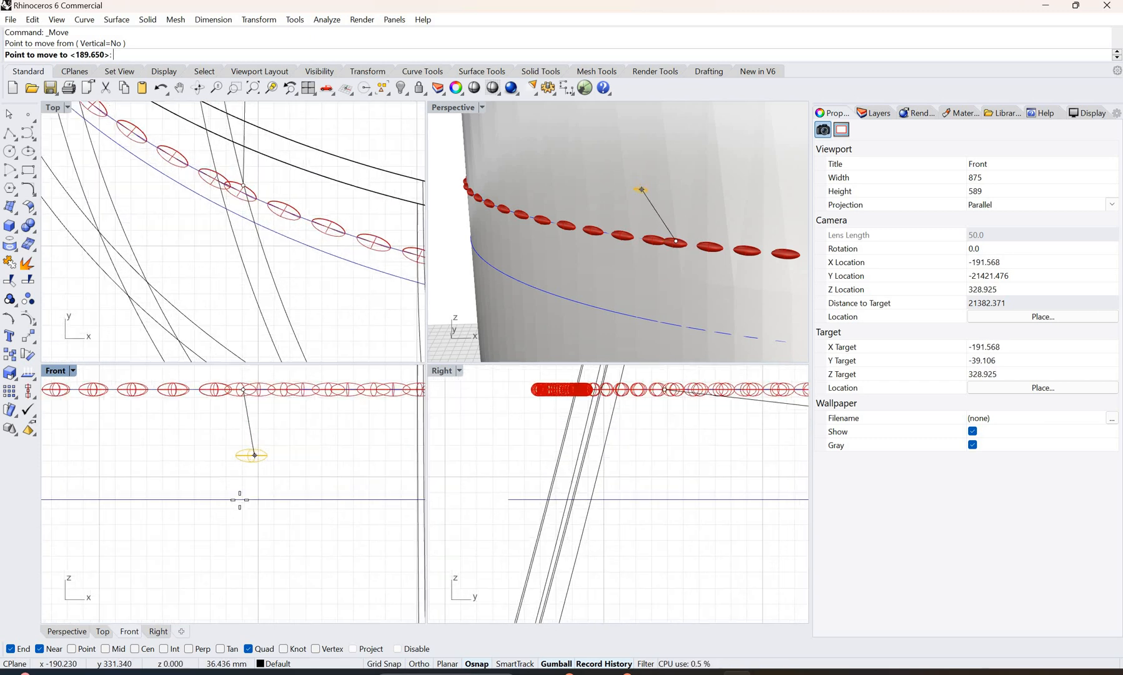
left_click(241, 503)
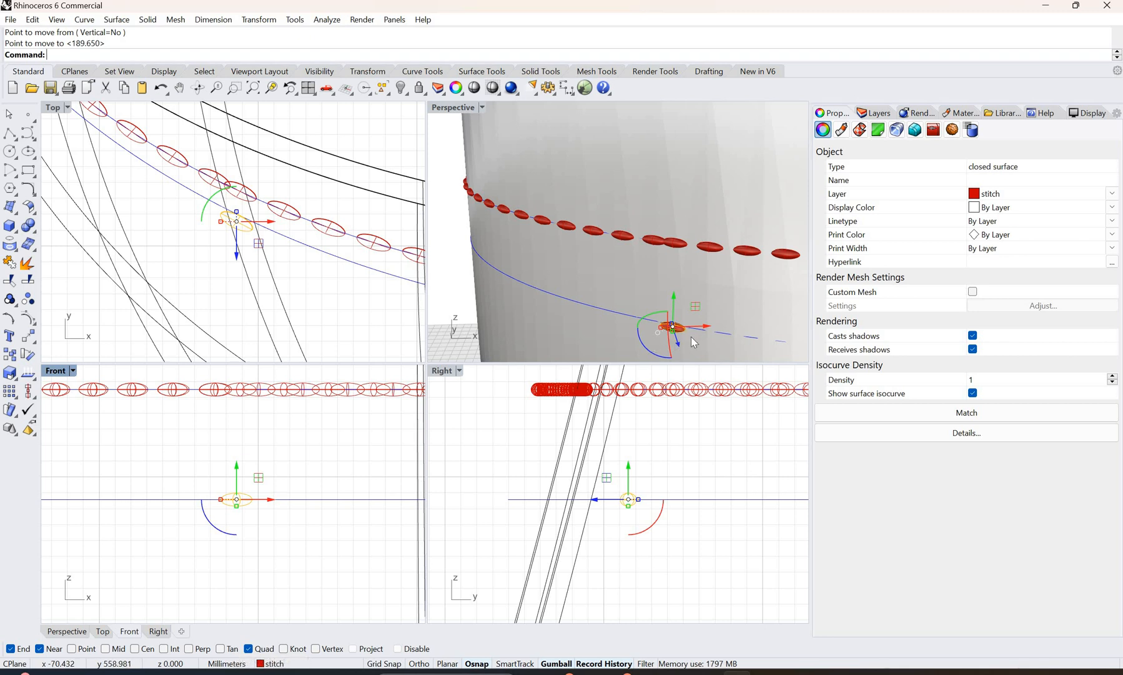
Step: Array the moved stitch along the second rim stitching curve with a 3.0 mm distance between items and Freeform orientation
scroll(691, 342, "down", 5)
scroll(691, 342, "up", 5)
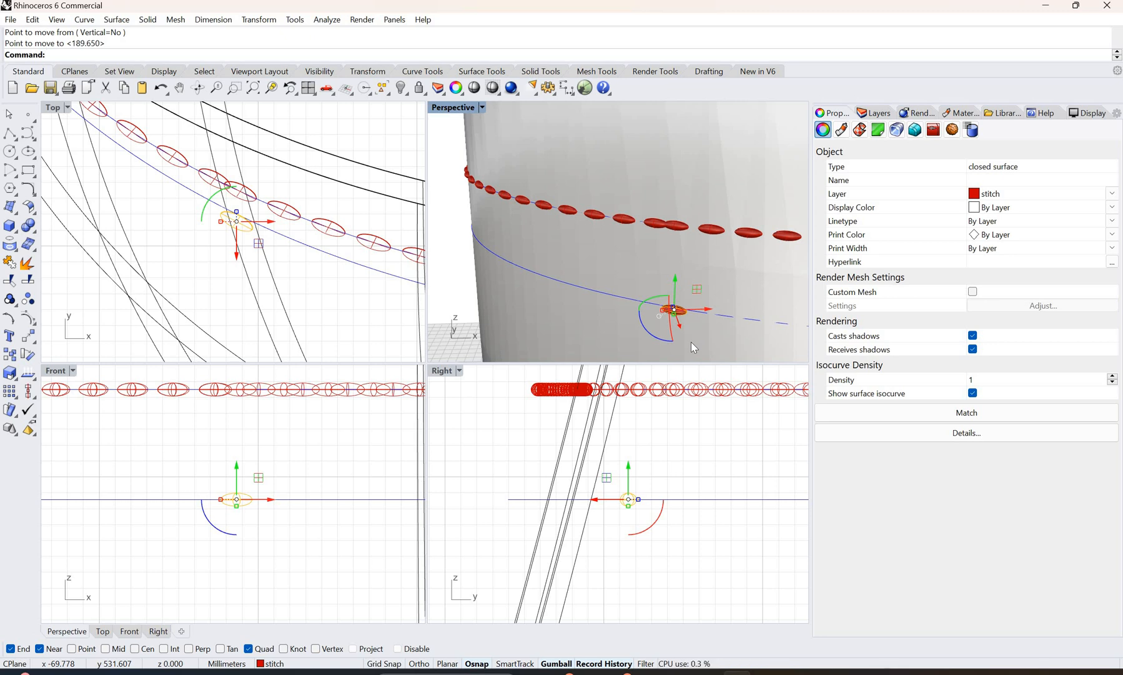
type("ArrayCrv")
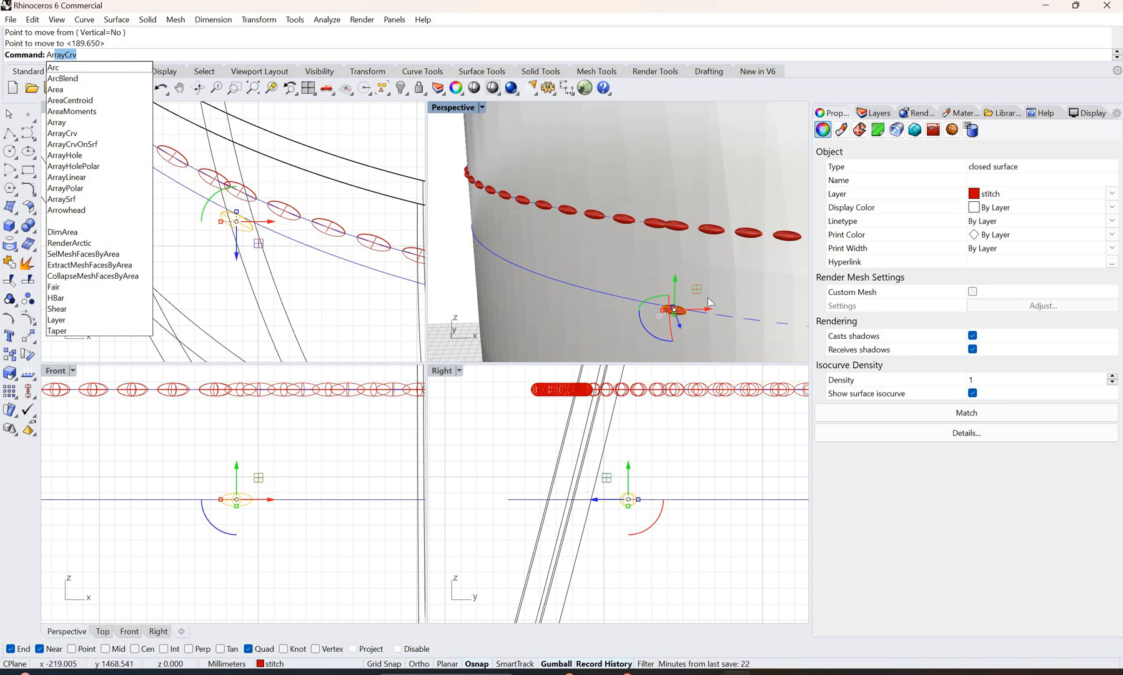
key("Return")
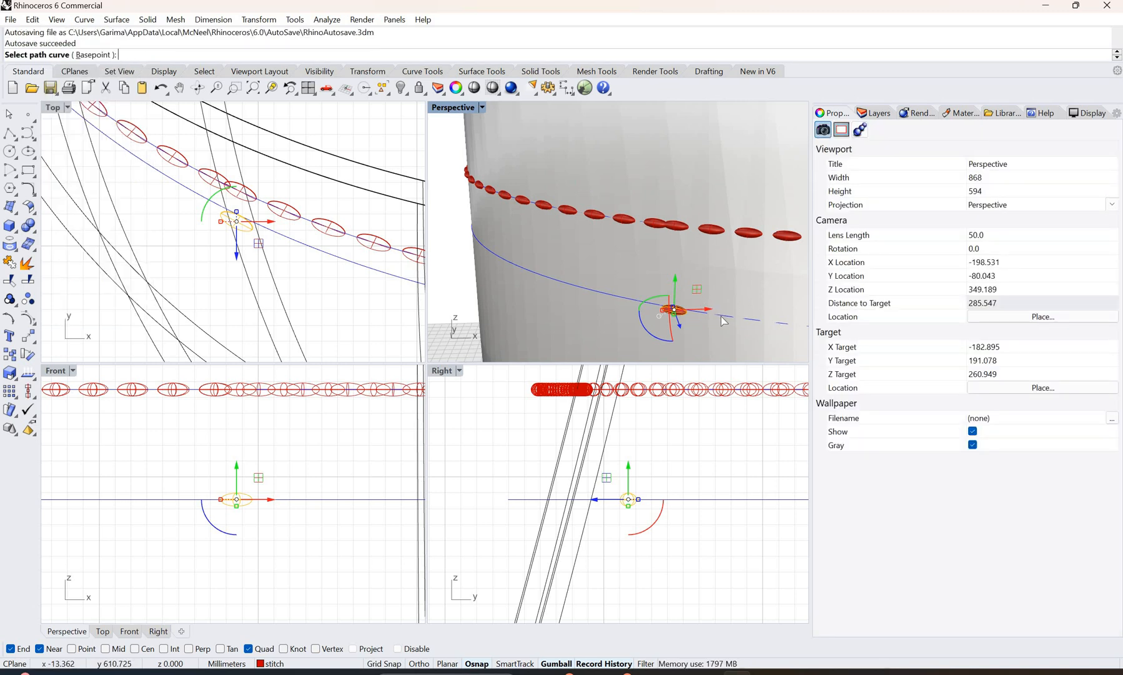
left_click(722, 319)
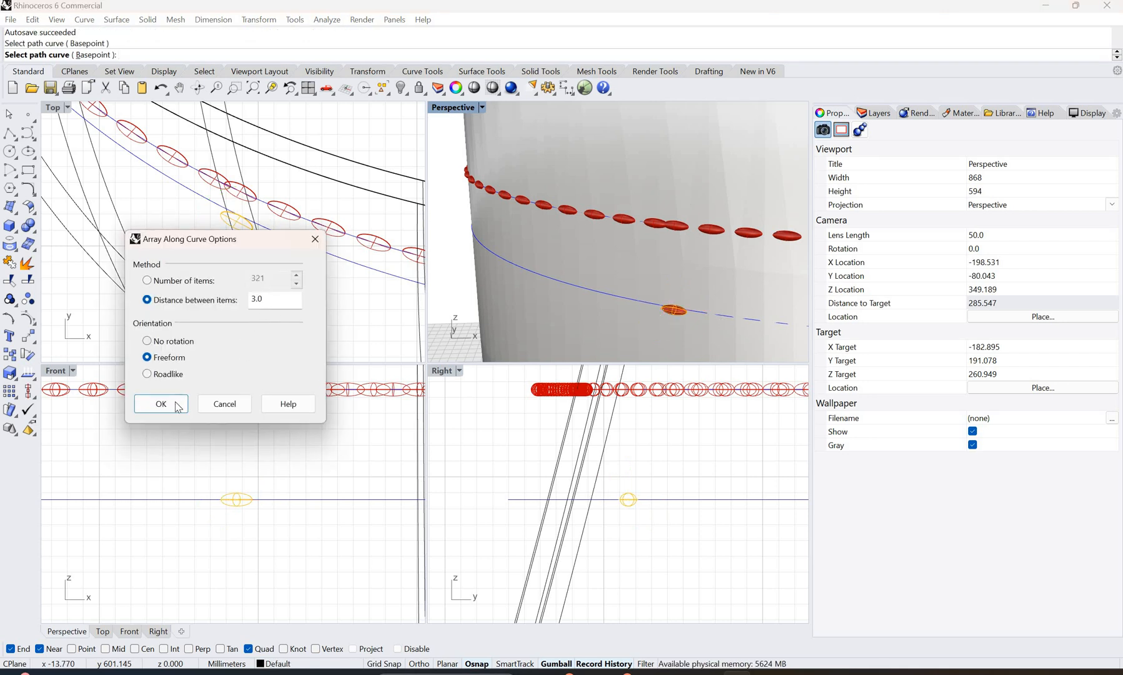
left_click(178, 407)
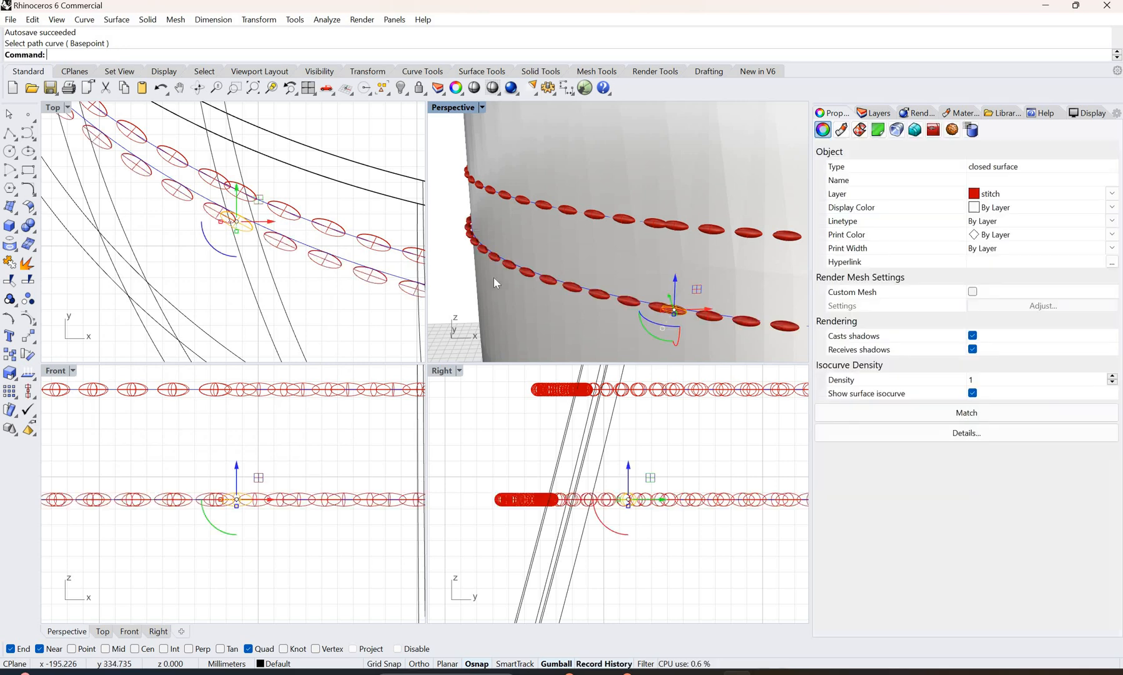
Step: Duplicate the second row's source stitch in place with copy and paste for the bag's bottom seam
scroll(711, 275, "down", 5)
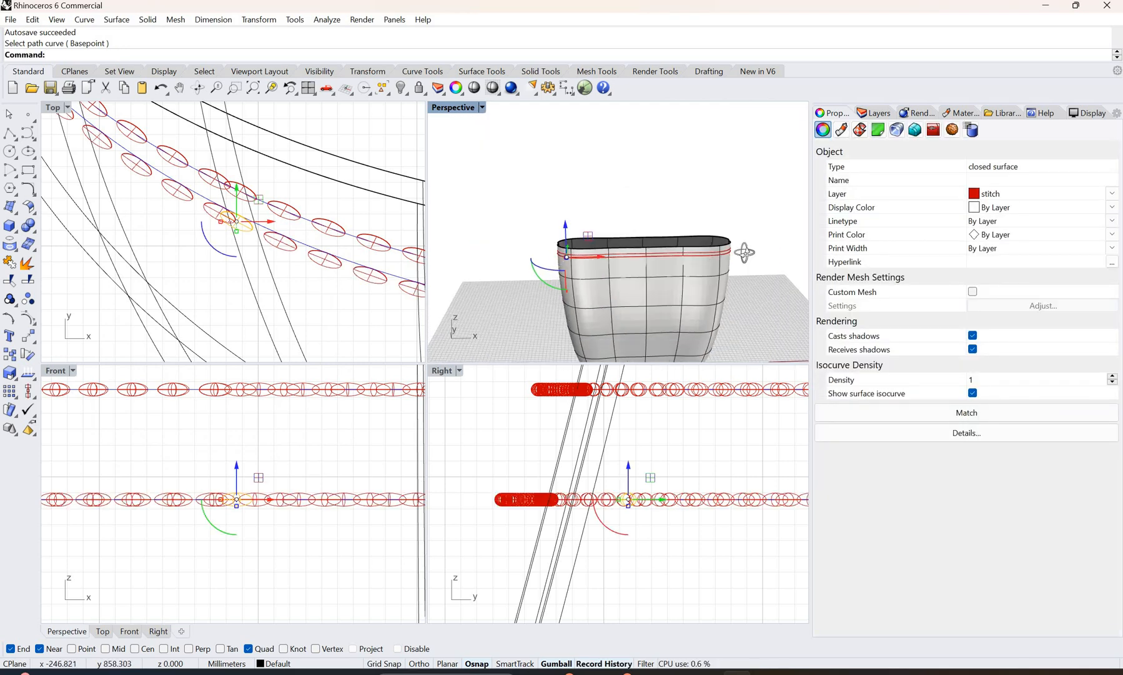
right_click_drag(701, 248, 573, 309)
scroll(573, 309, "up", 5)
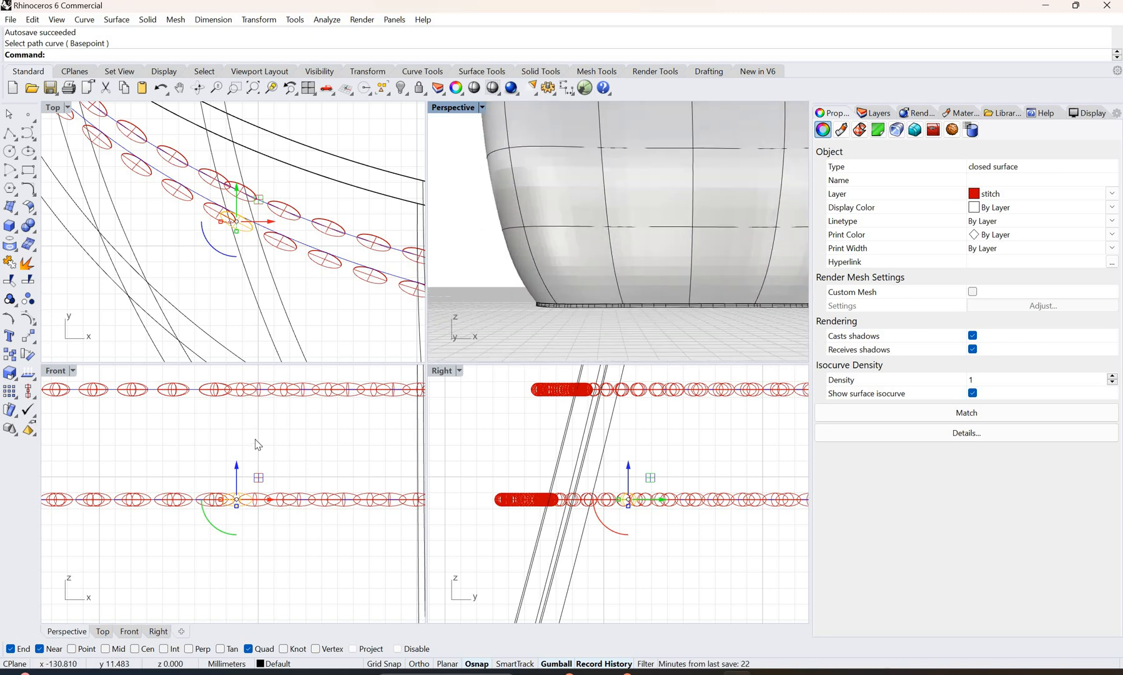
scroll(261, 456, "down", 6)
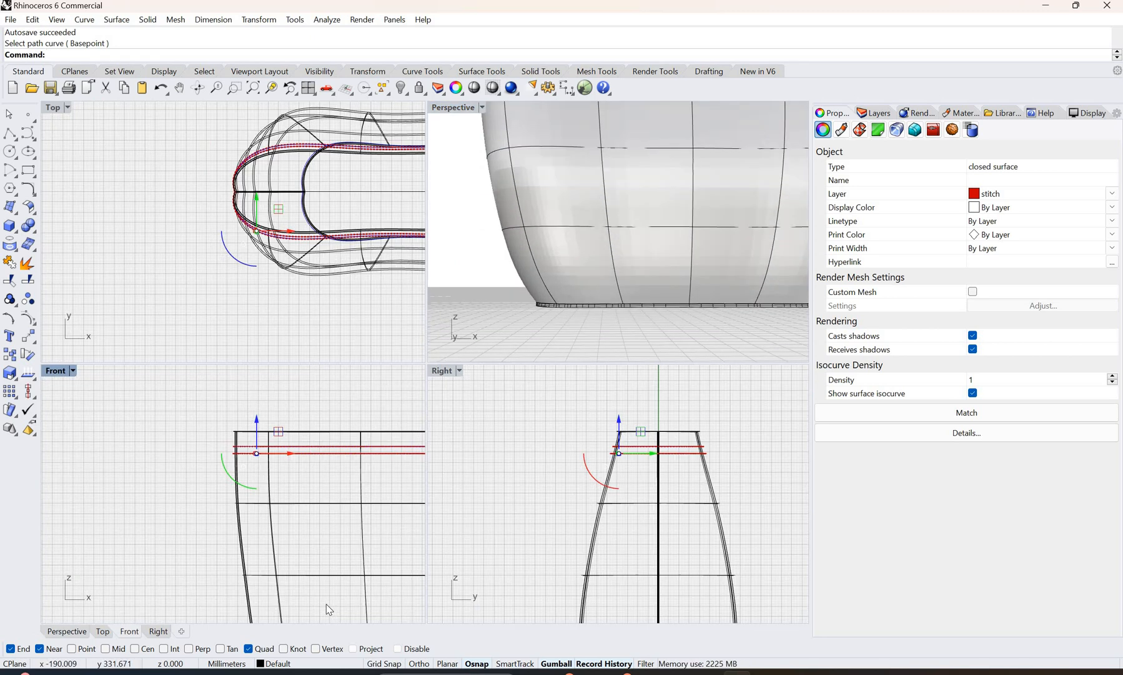
scroll(325, 607, "down", 2)
scroll(313, 602, "up", 8)
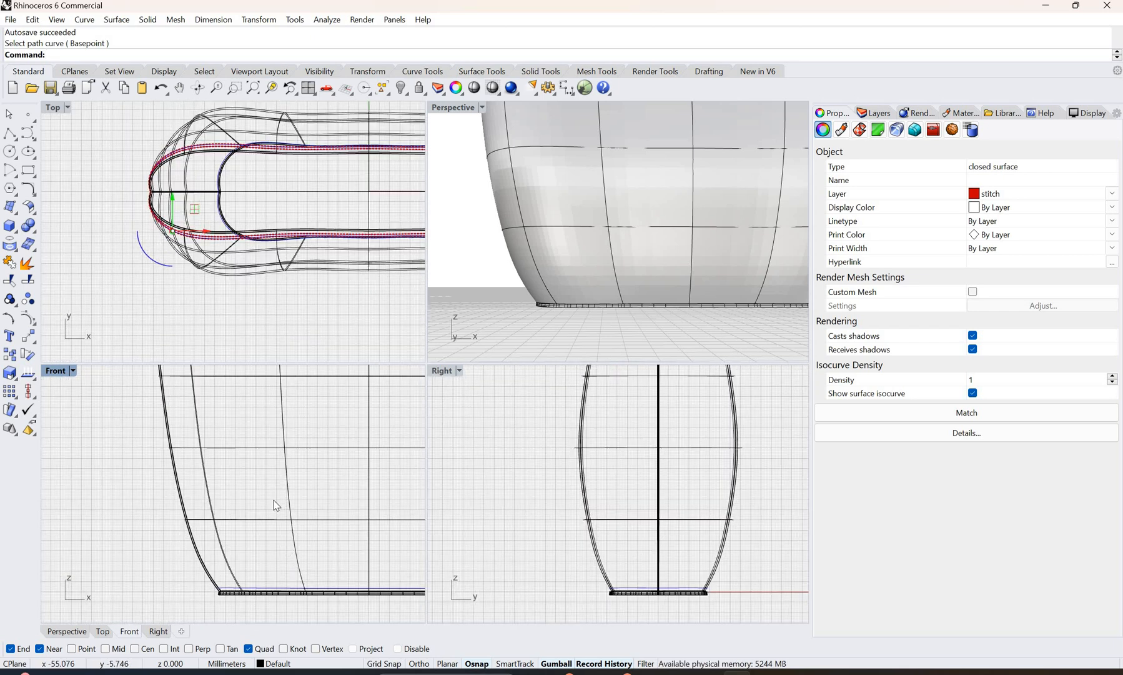
scroll(276, 504, "down", 13)
scroll(248, 450, "up", 5)
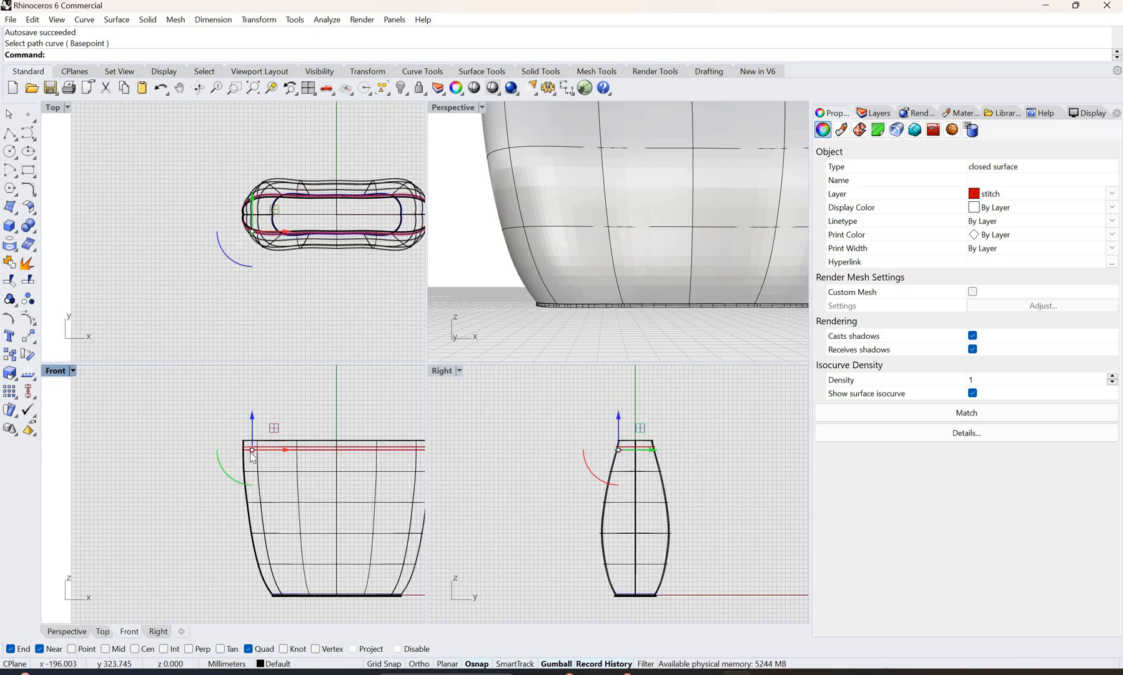
key("ctrl+c")
key("ctrl+v")
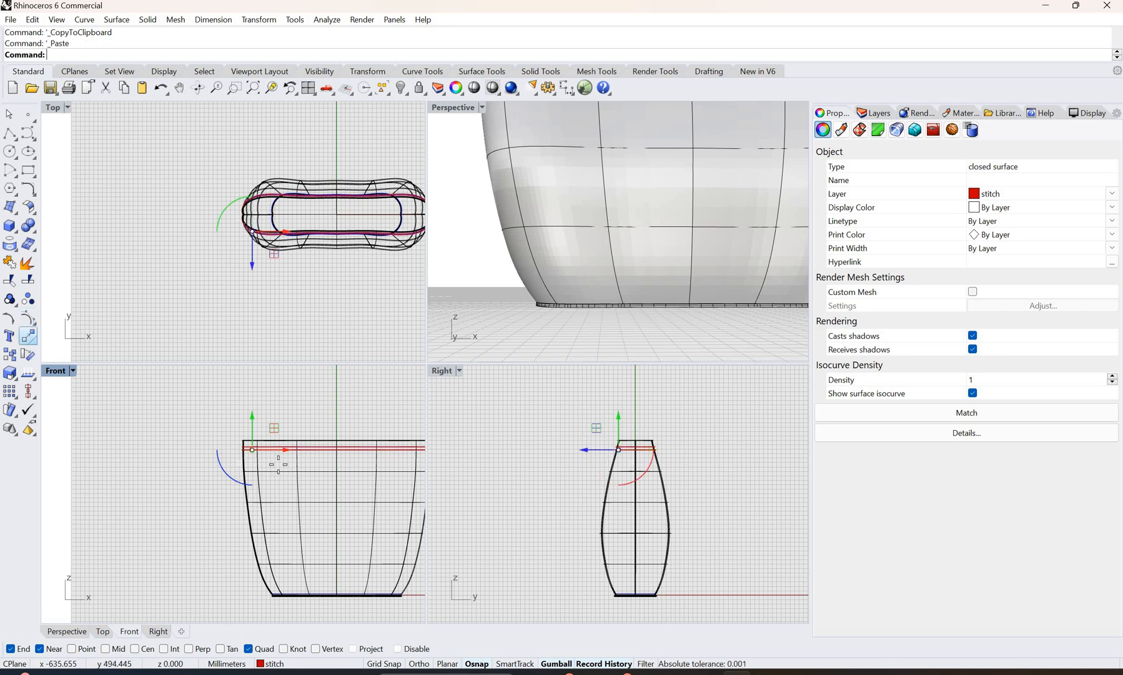
Step: Move the pasted stitch down from the rim onto the stitching curve just above the base in the Front view
left_click(28, 336)
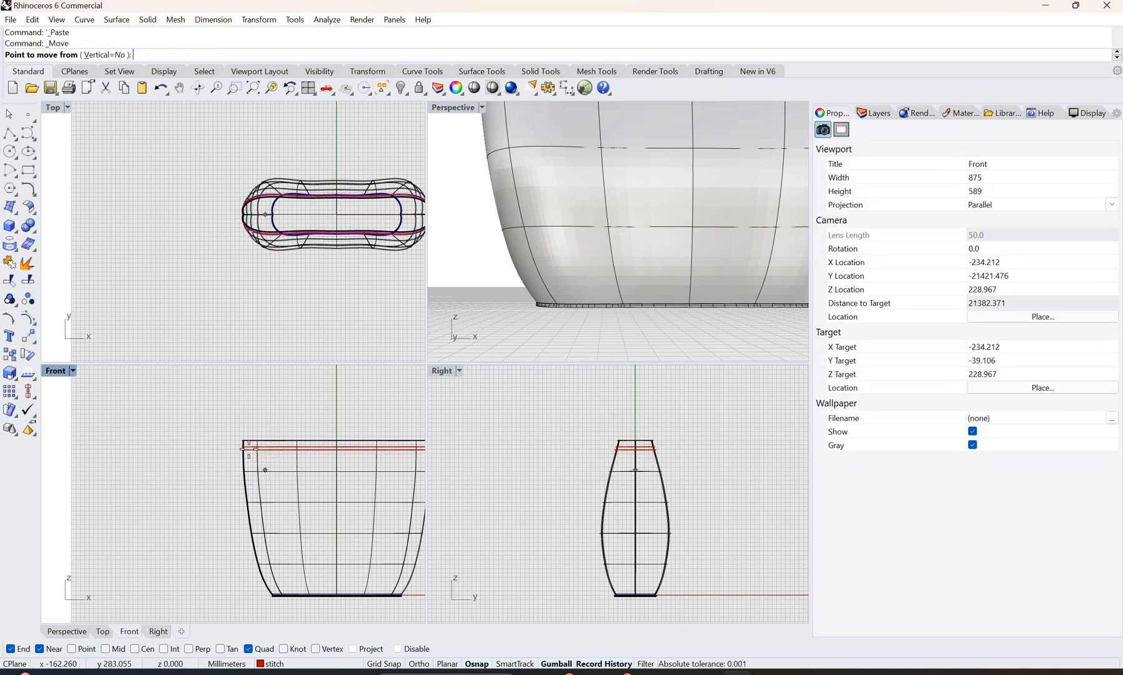
scroll(263, 469, "up", 3)
scroll(264, 468, "up", 4)
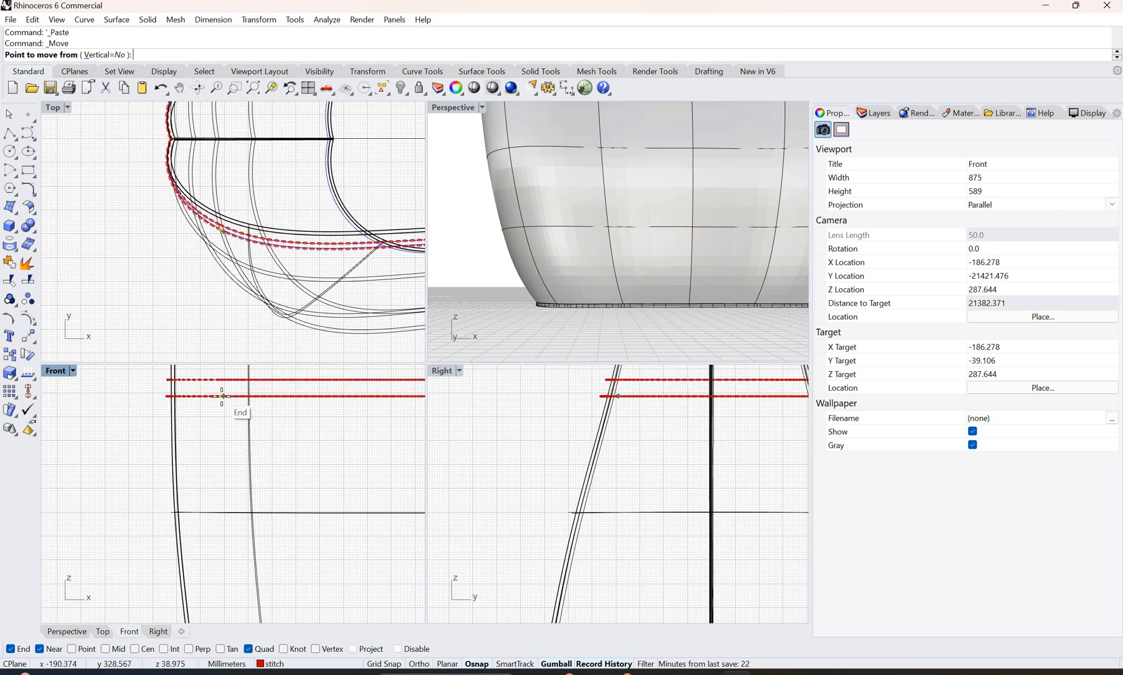
left_click(222, 395)
scroll(268, 549, "down", 7)
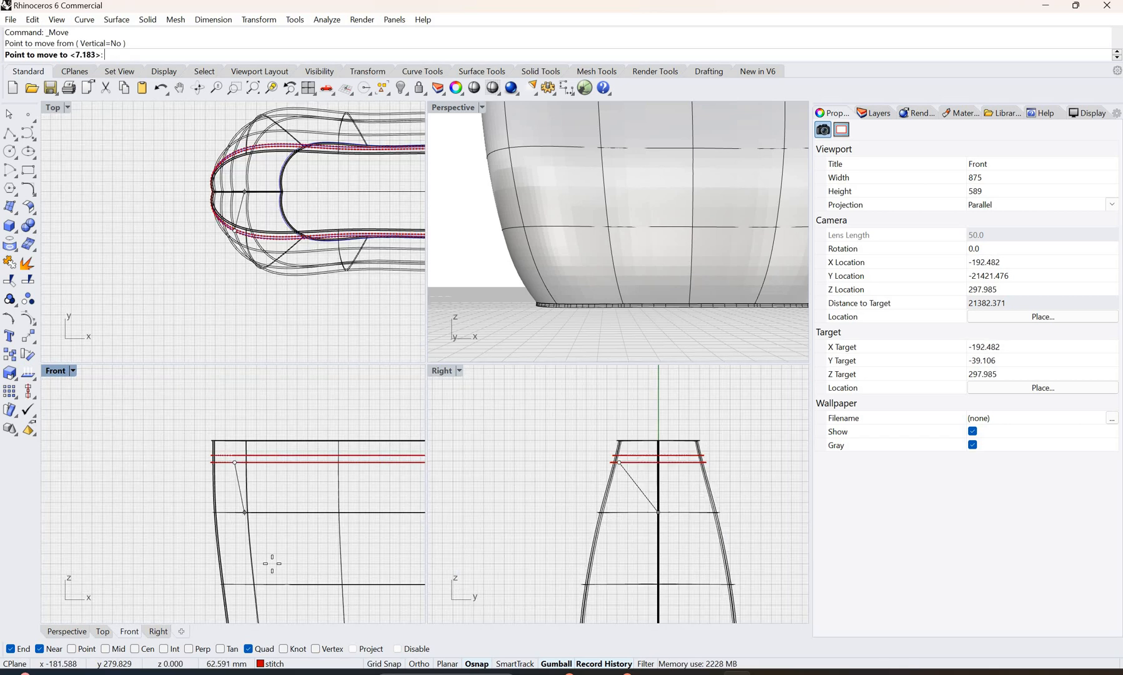
scroll(230, 579, "up", 8)
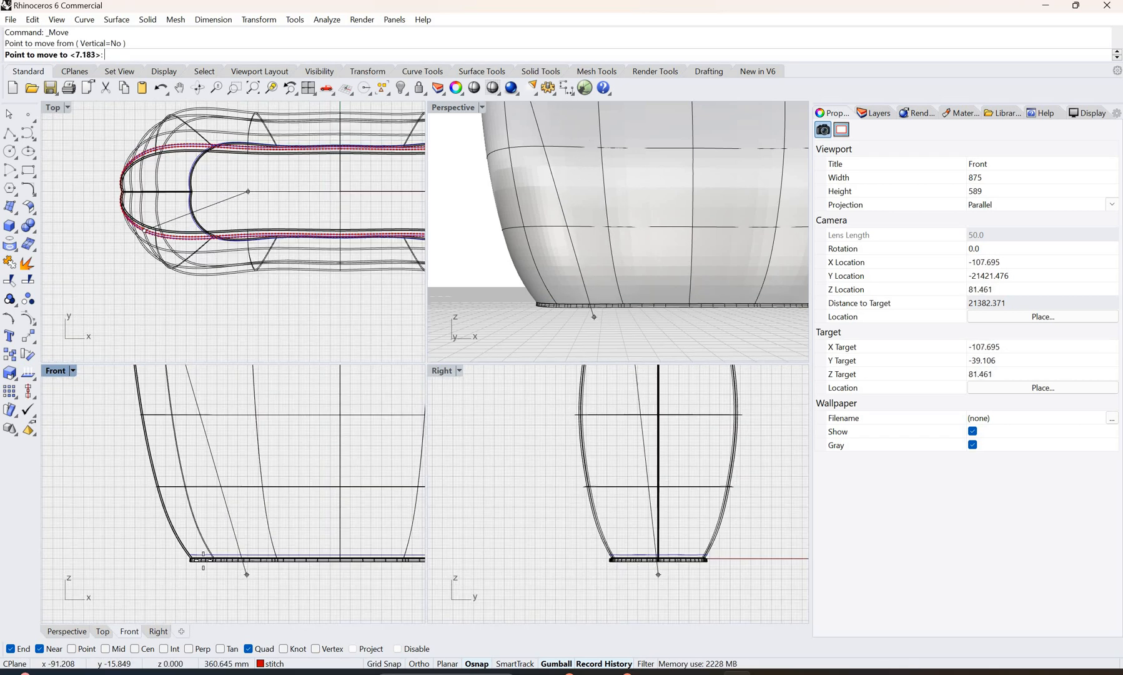
scroll(190, 555, "up", 4)
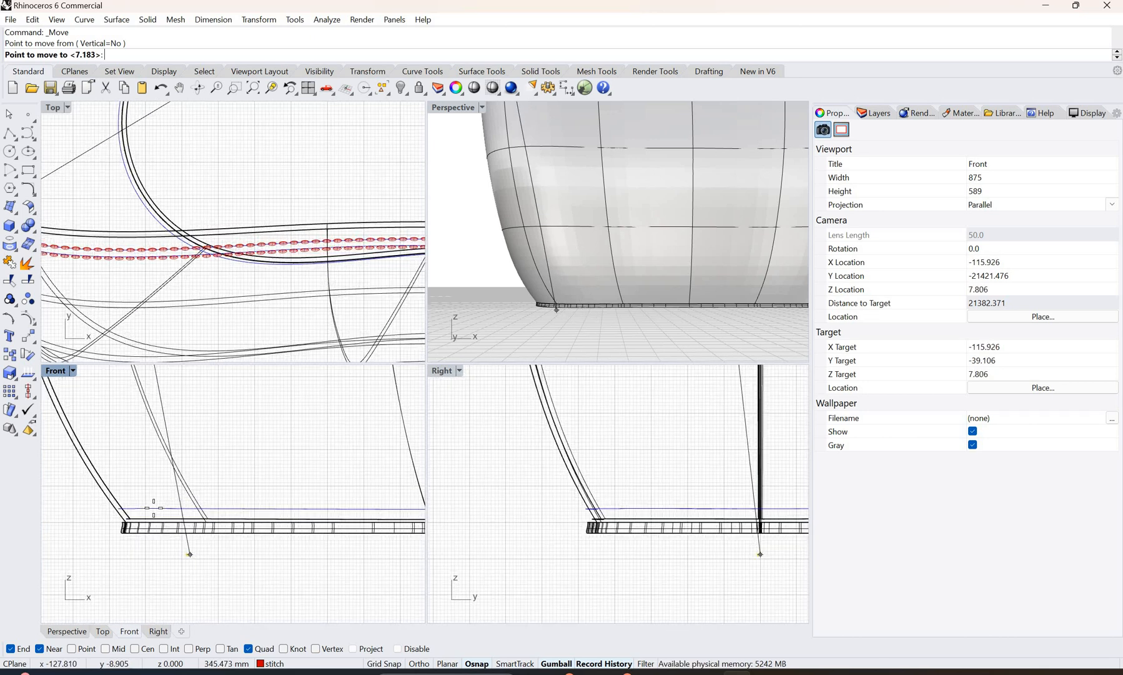
left_click(160, 516)
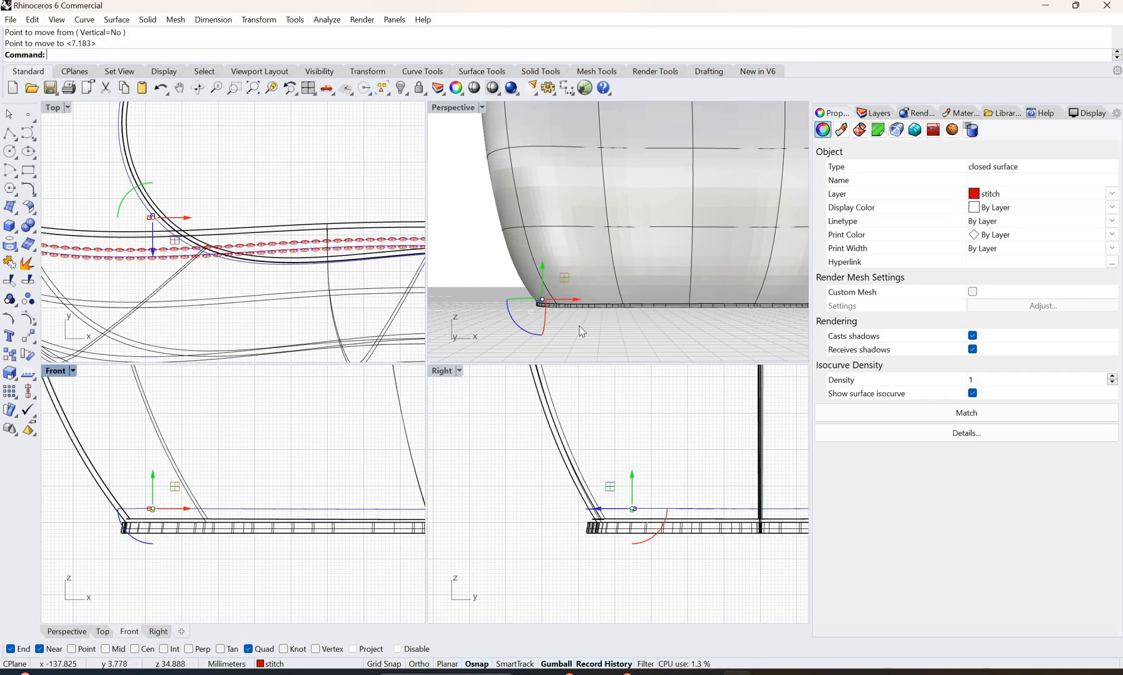
Step: Deselect the moved stitch and examine the bag's base from outside and through the open top in the Perspective view
left_click(531, 304)
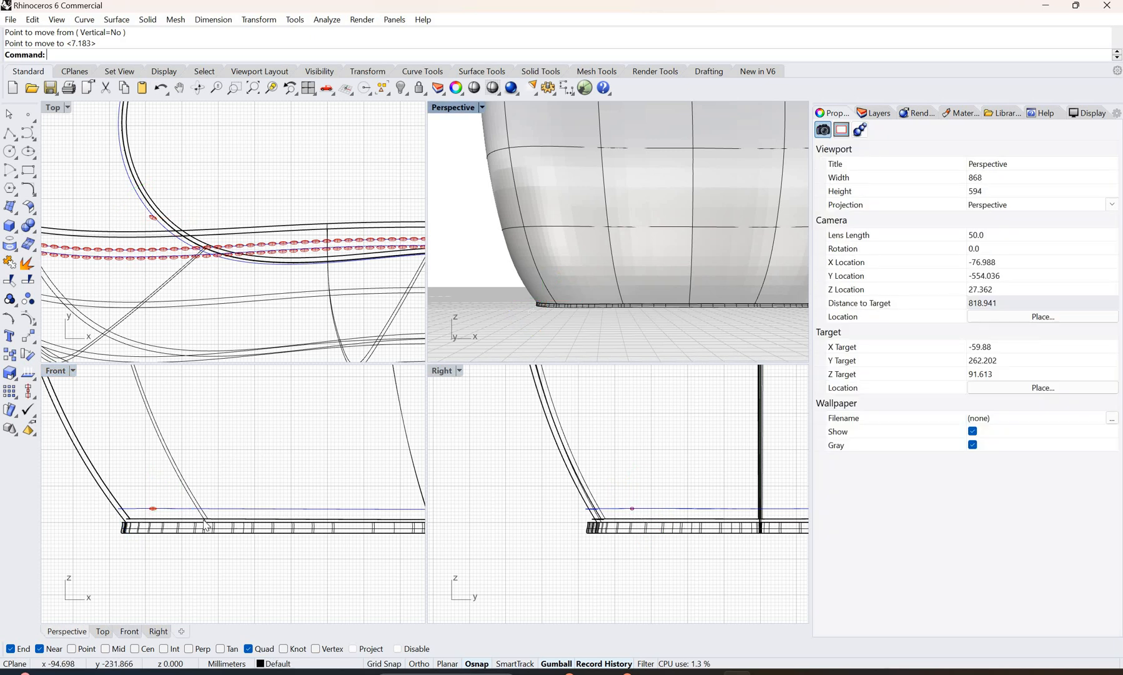
scroll(203, 519, "down", 8)
right_click_drag(571, 320, 569, 199)
scroll(545, 177, "down", 5)
scroll(563, 148, "down", 4)
scroll(569, 188, "up", 10)
right_click_drag(569, 198, 606, 253)
scroll(474, 248, "up", 4)
scroll(474, 248, "up", 2)
scroll(499, 257, "up", 4)
scroll(513, 240, "down", 4)
scroll(670, 215, "down", 6)
right_click_drag(678, 201, 595, 258)
scroll(594, 251, "up", 3)
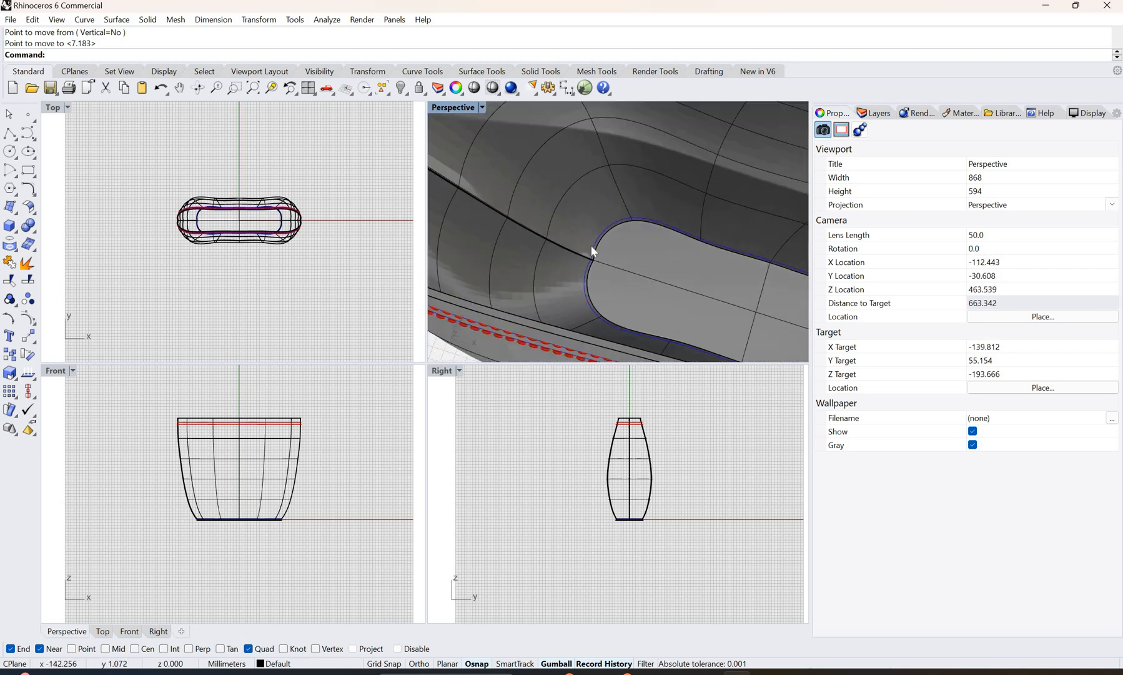
Step: Select the stitching curve around the base and examine its course along the outer wall
left_click(637, 294)
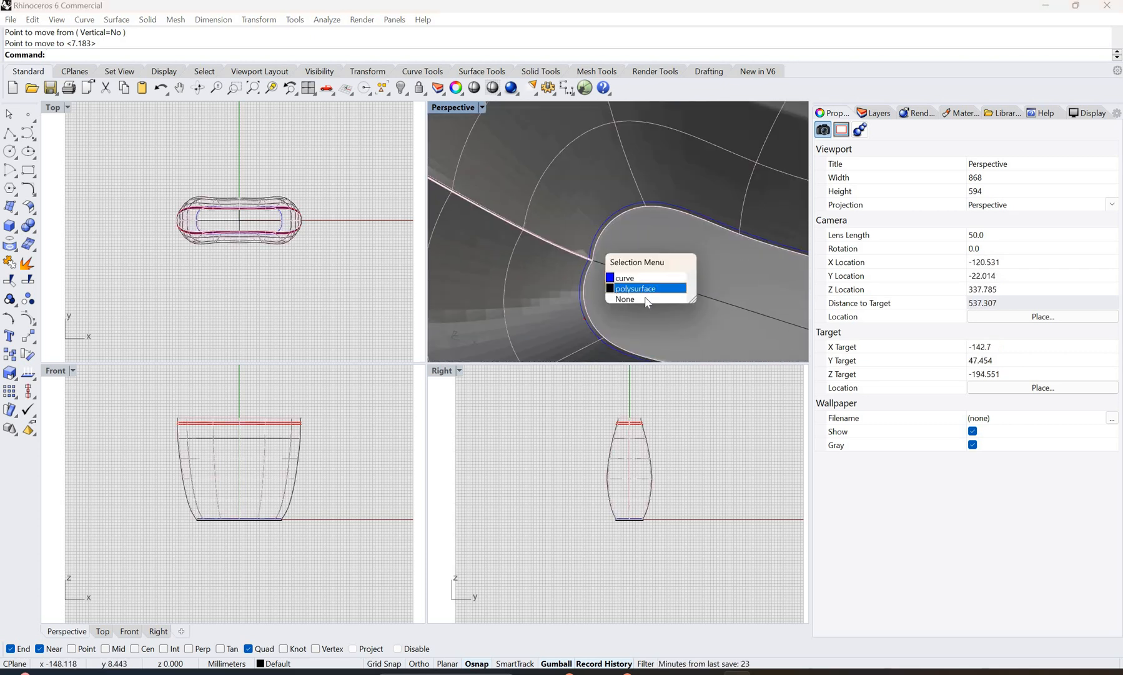
left_click(648, 301)
mouse_move(694, 292)
right_mouse_down()
mouse_move(706, 259)
mouse_move(687, 280)
right_mouse_up()
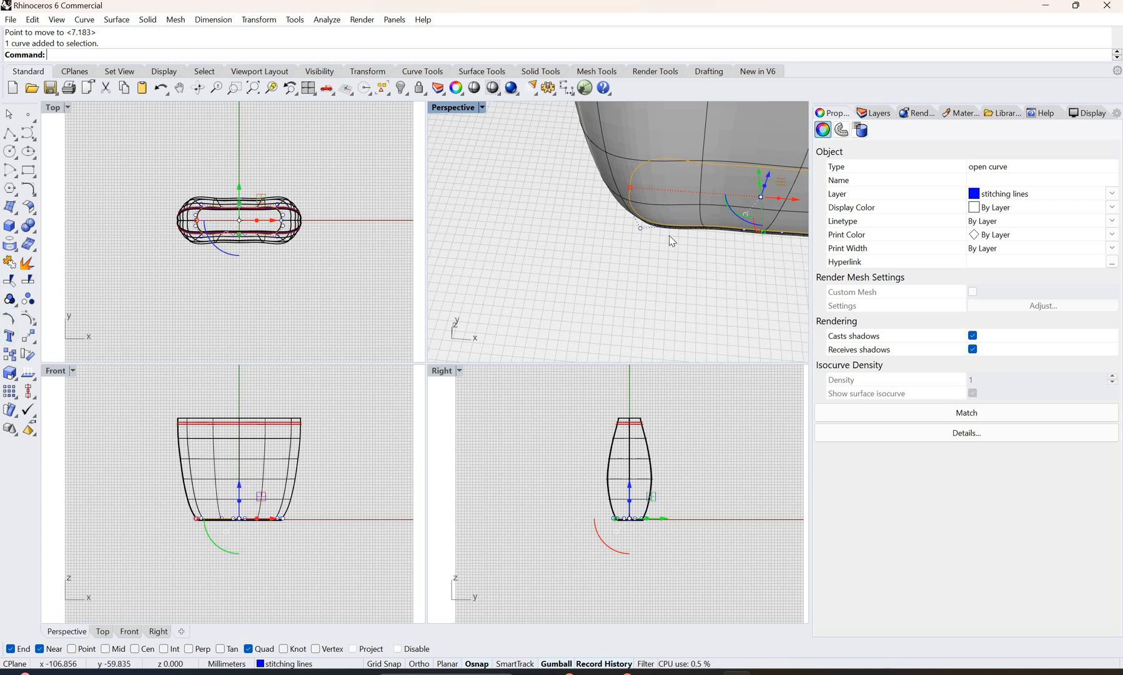
Step: Delete the existing stitching curve around the bag's base
right_click_drag(669, 241, 776, 240)
right_click_drag(708, 253, 621, 248)
key("Escape")
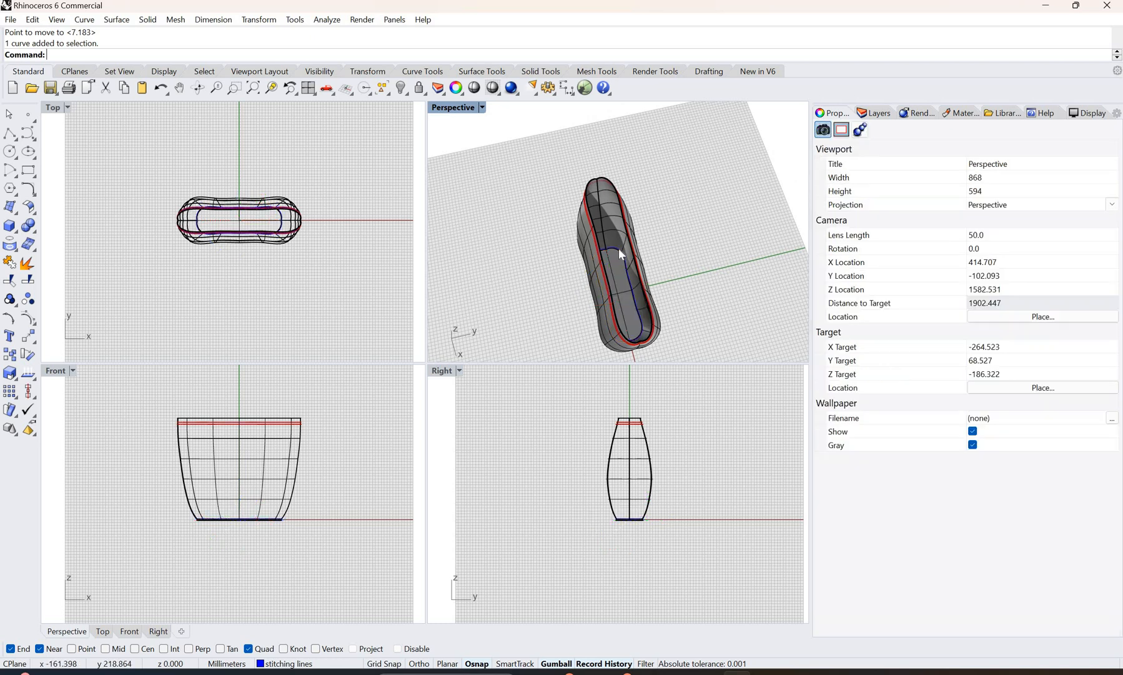
left_click(619, 252)
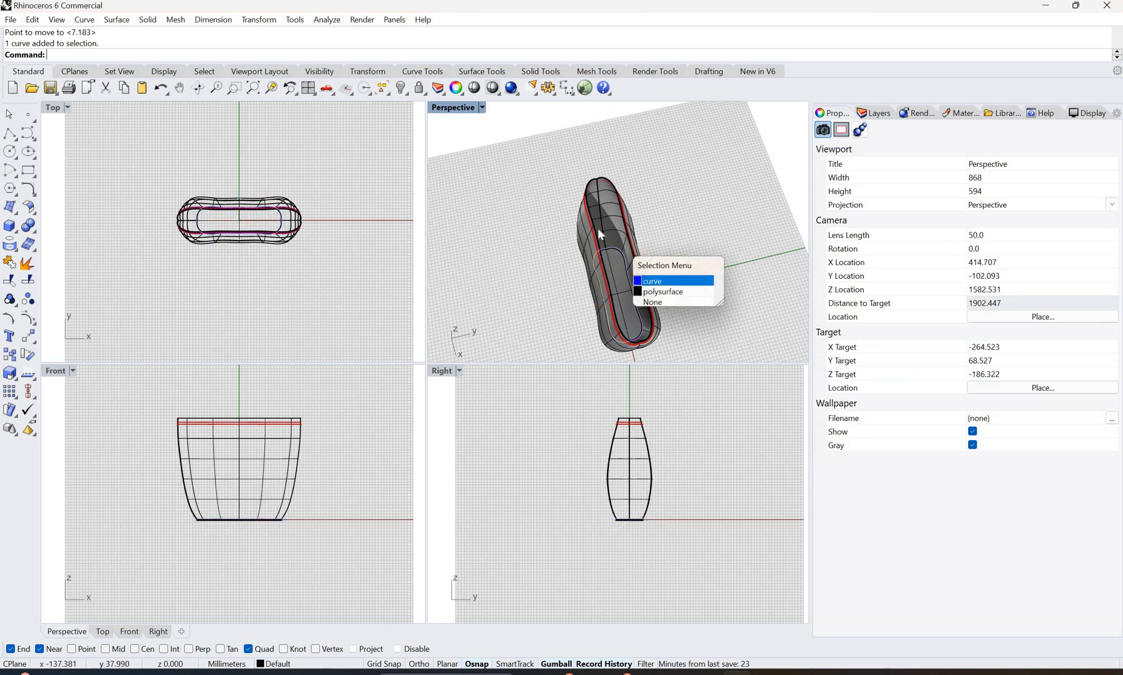
key("Delete")
scroll(605, 275, "up", 10)
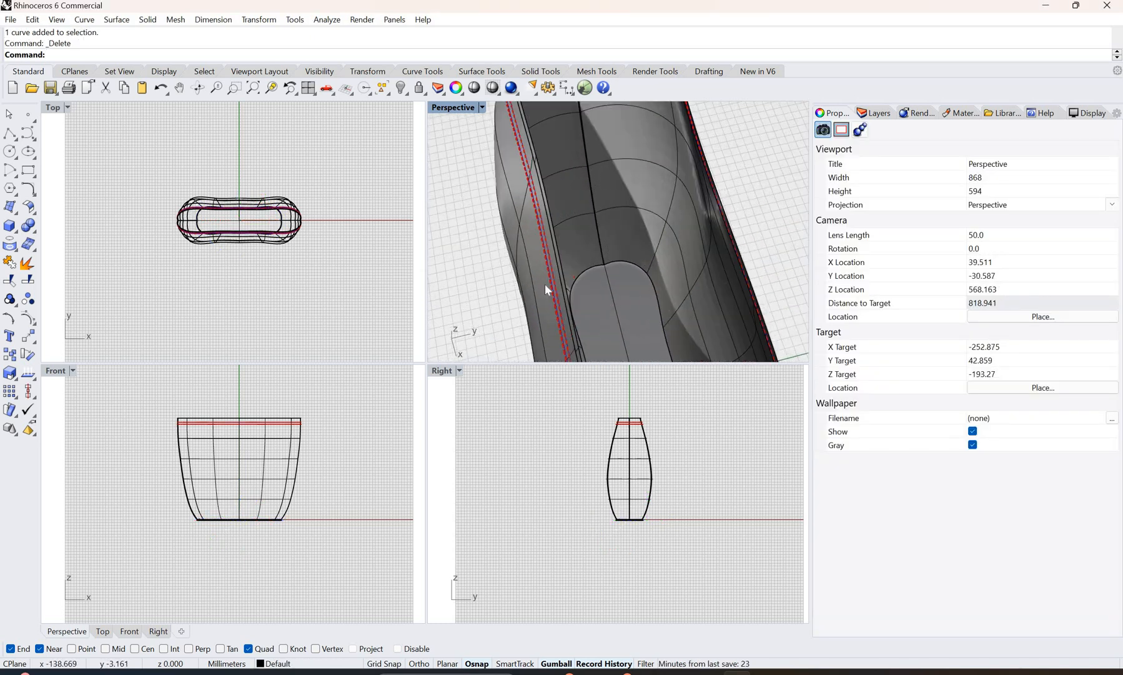
scroll(653, 262, "down", 14)
Step: Extract a U-direction isocurve from the outer wall surface just above the bag's base
right_click_drag(654, 265, 720, 211)
scroll(689, 238, "up", 10)
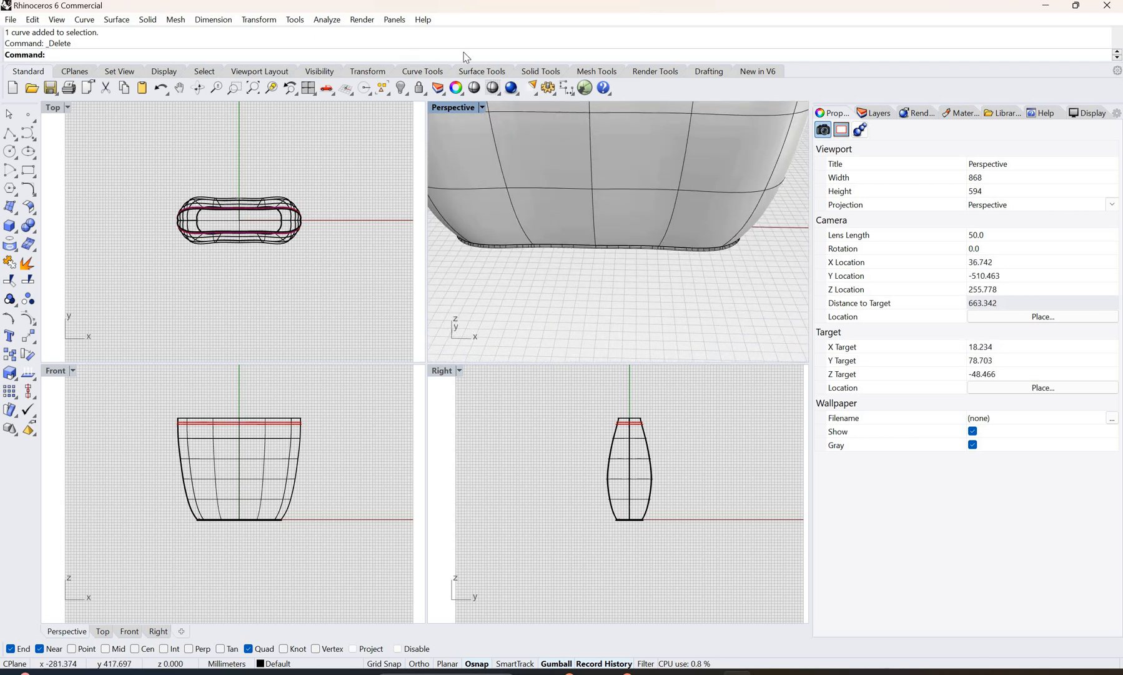
right_click(487, 42)
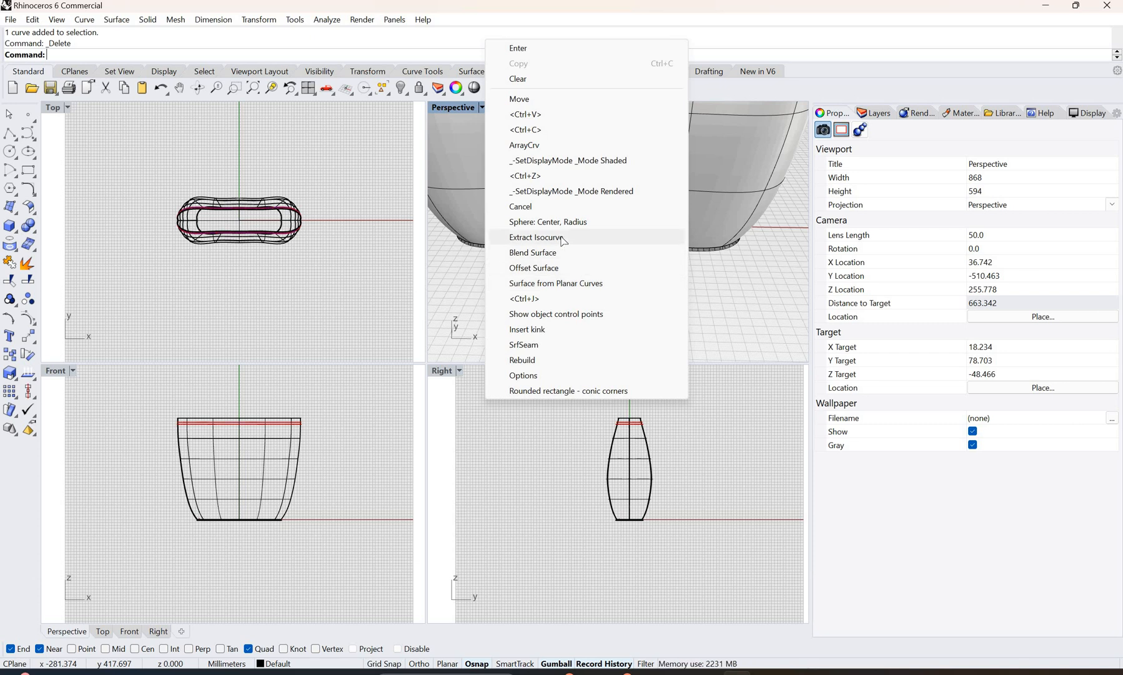
left_click(580, 237)
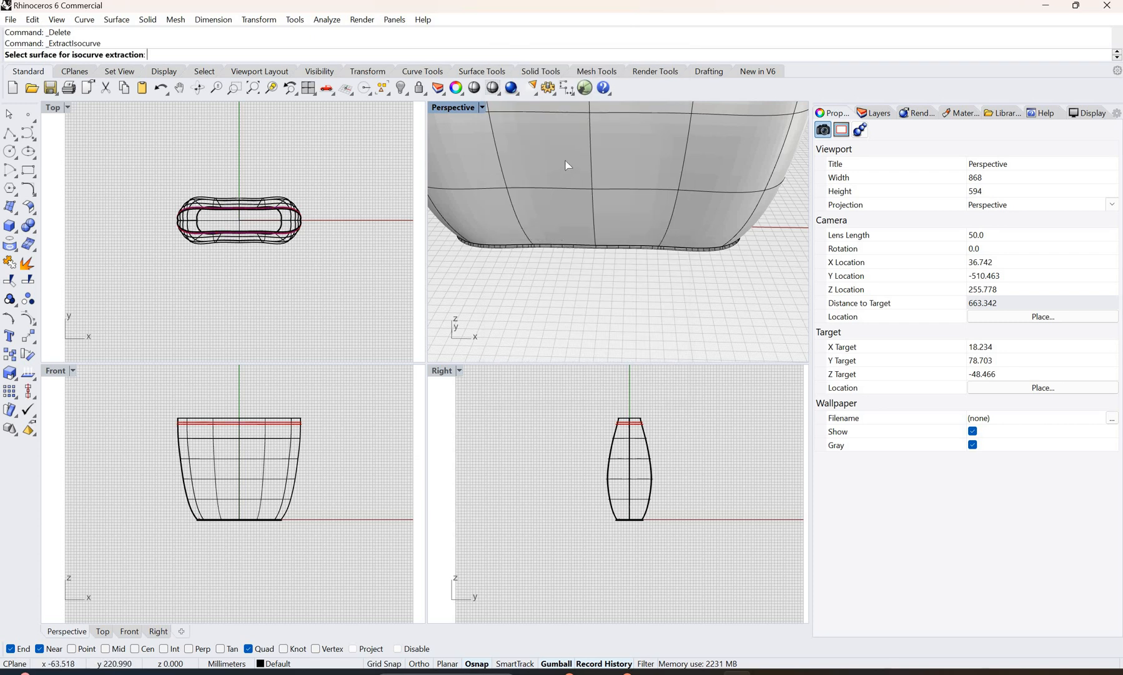
left_click(569, 197)
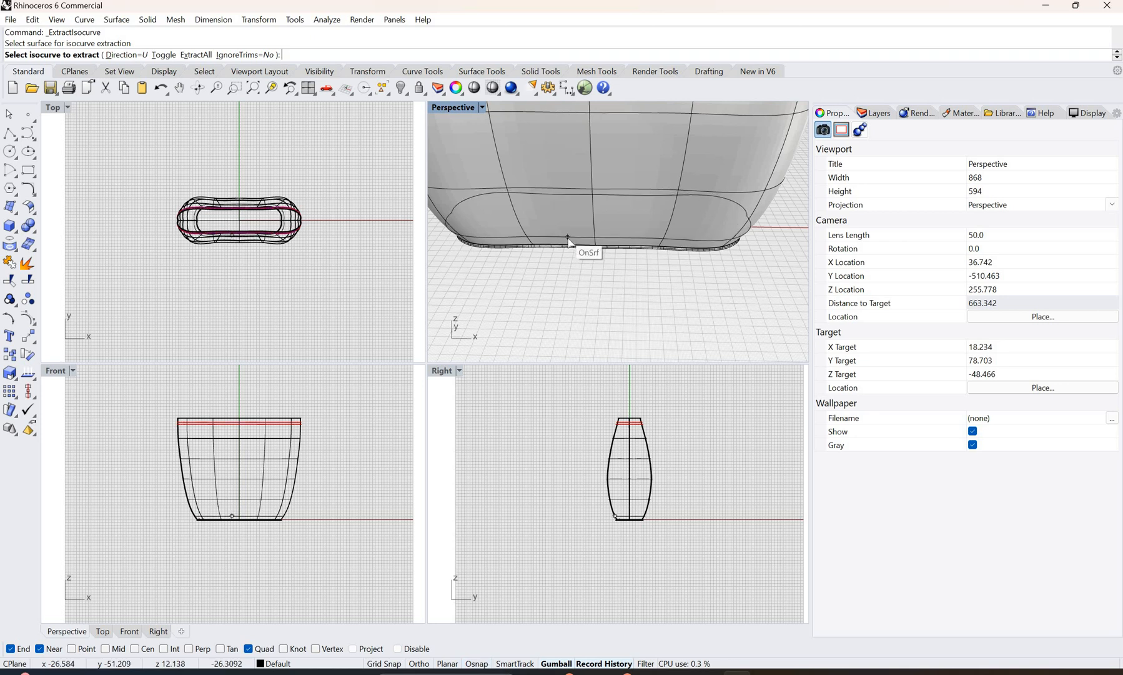
left_click(568, 238)
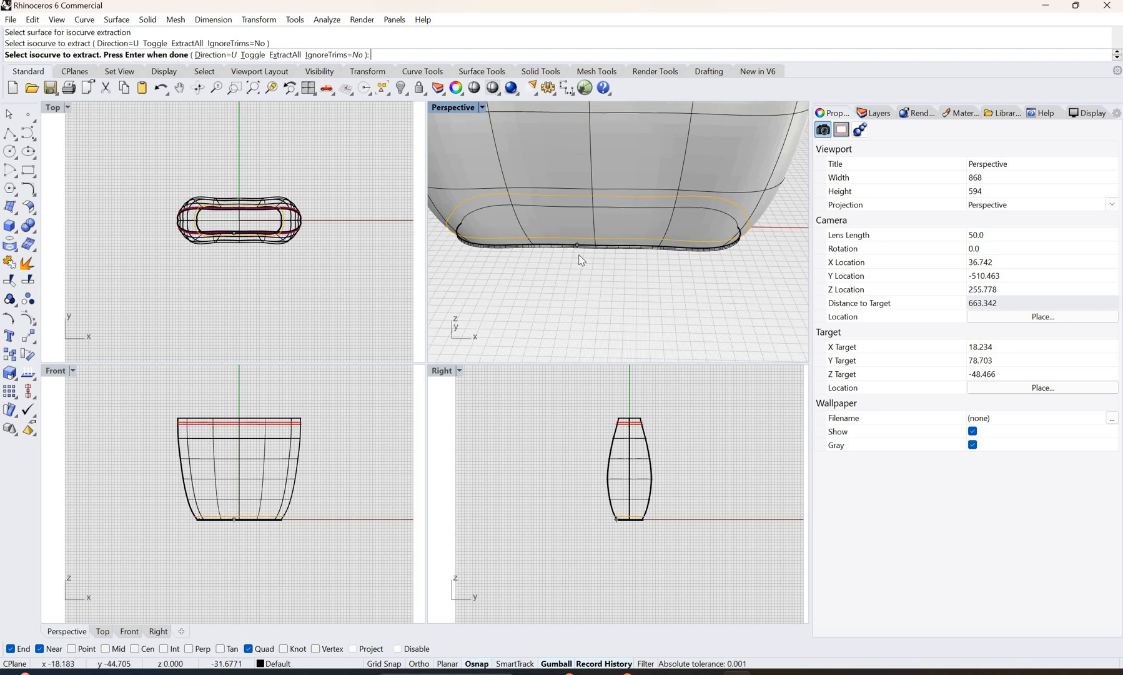
key("Return")
key("Escape")
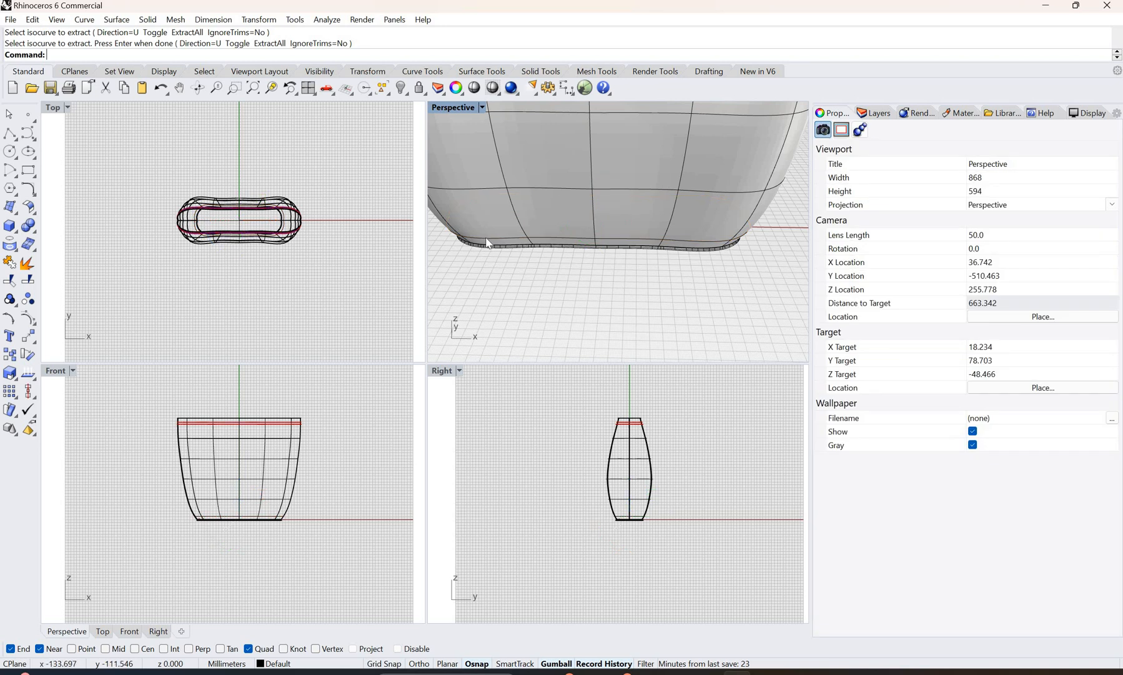
Step: Assign the extracted closed curve above the base to the "stitching lines" layer
left_click(488, 243)
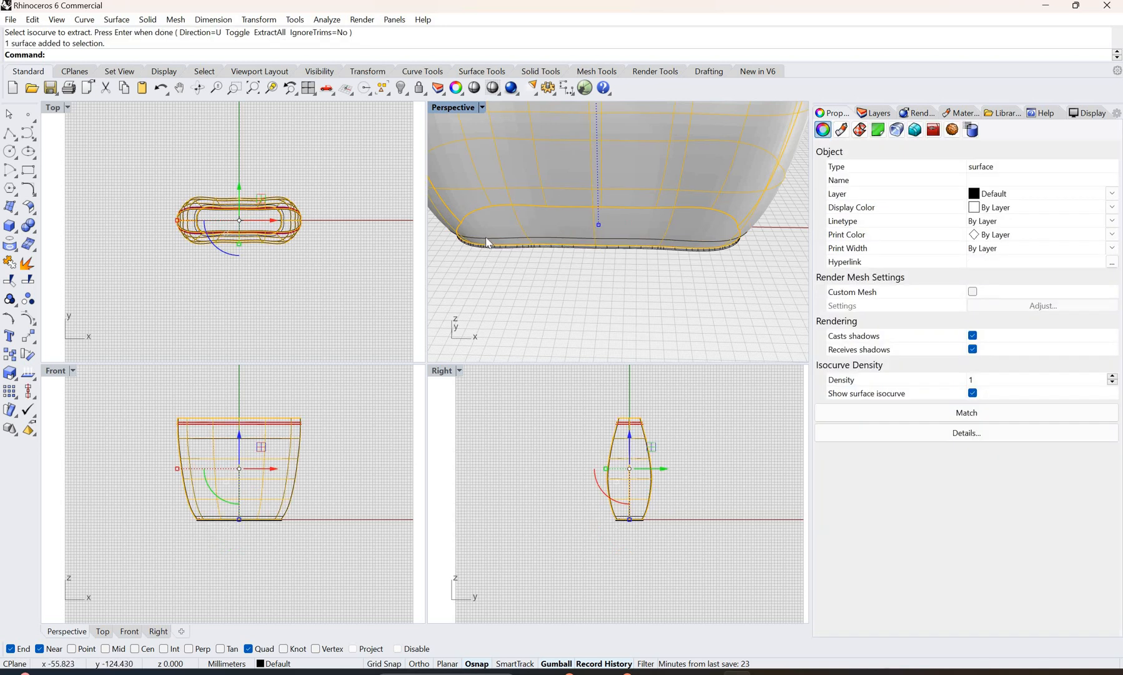
key("Escape")
left_click(246, 522)
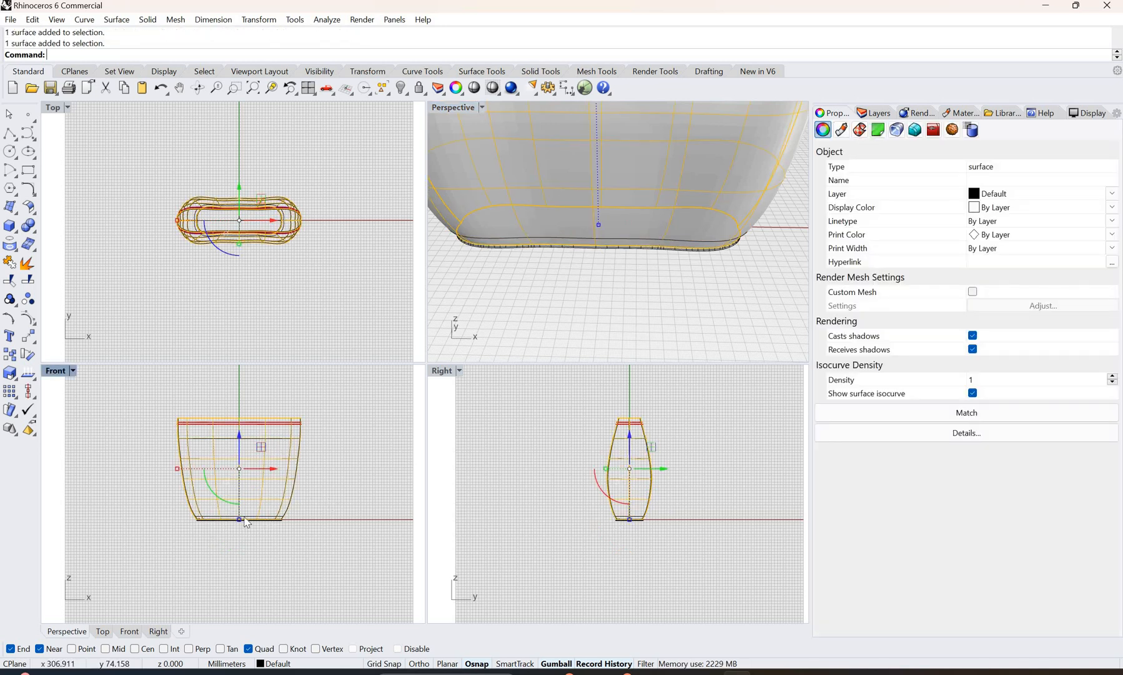
key("Escape")
scroll(245, 499, "up", 5)
left_click(257, 502)
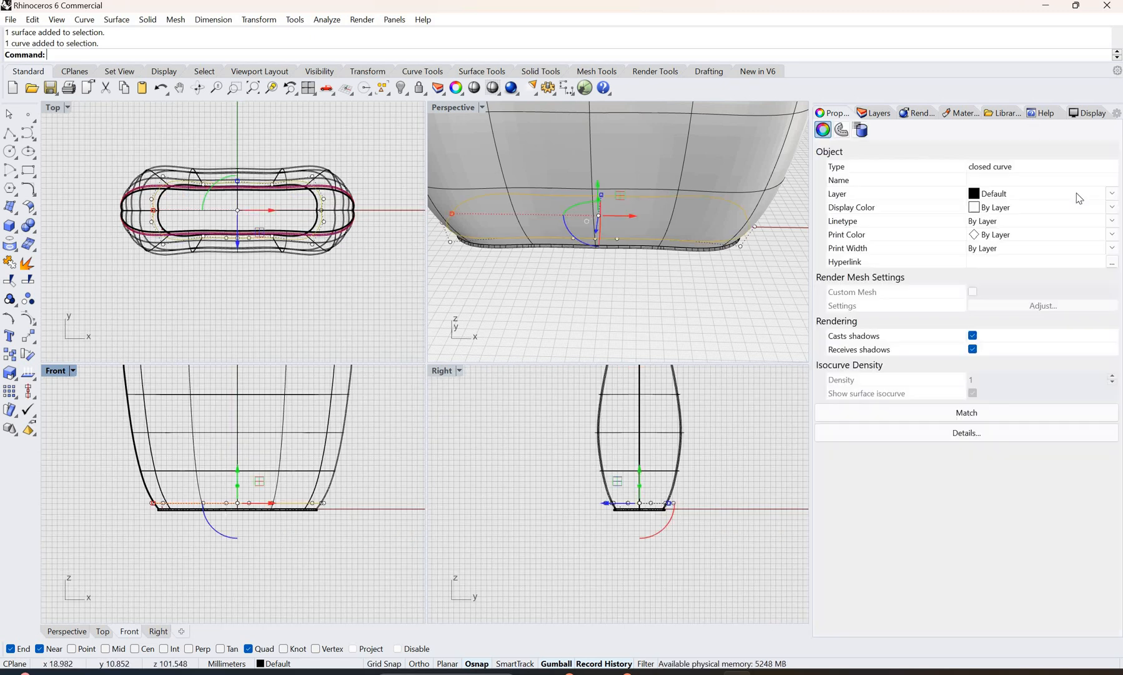
left_click(1032, 194)
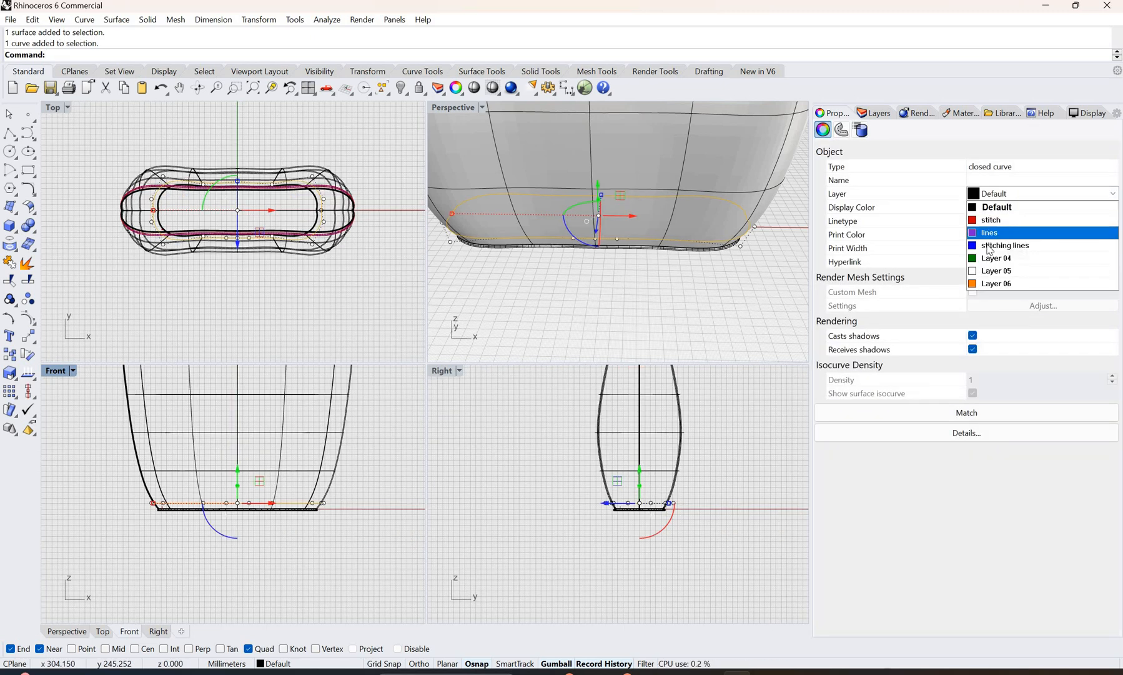
left_click(543, 311)
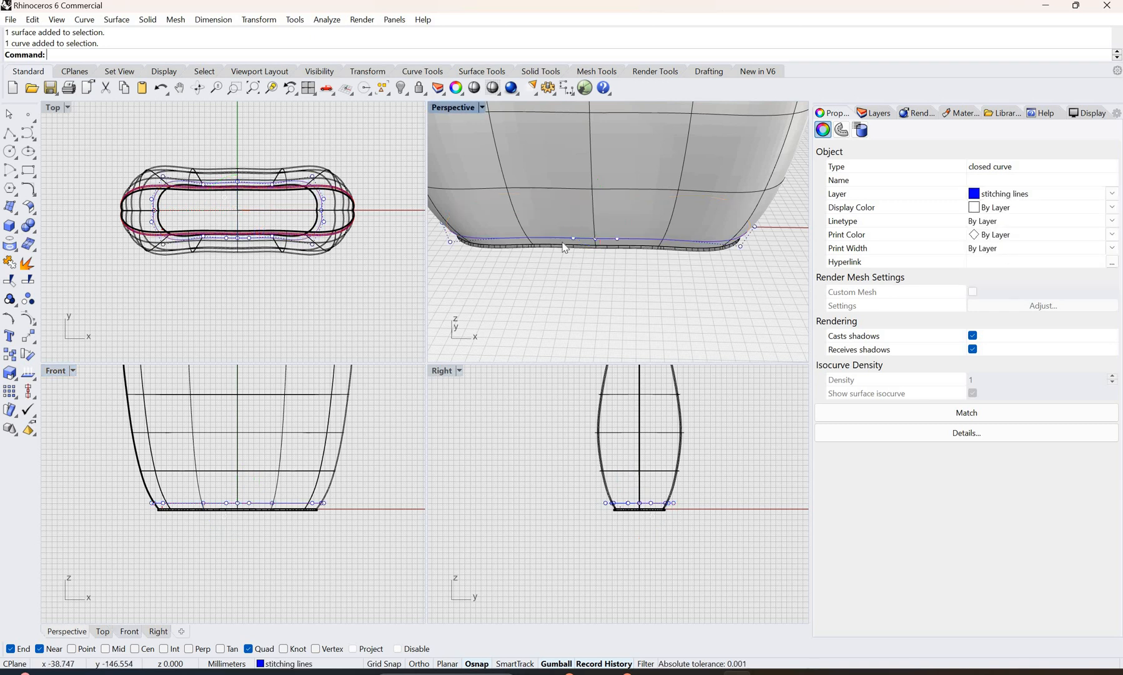
scroll(525, 256, "down", 4)
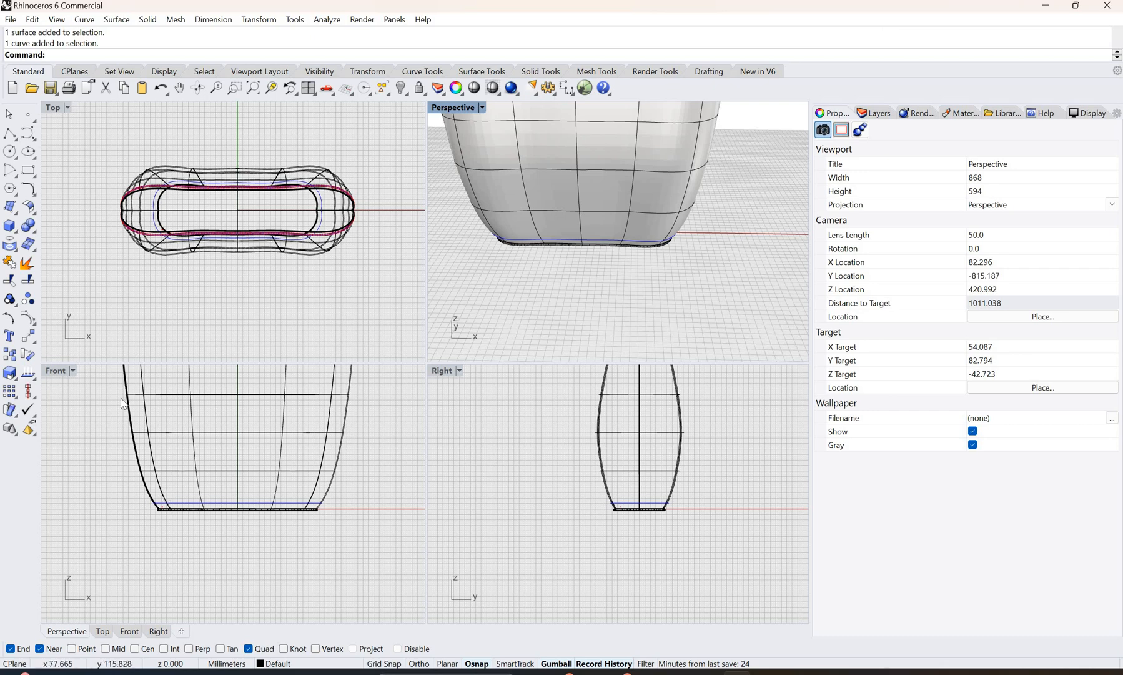
Step: Move the bottom-seam stitch from its quadrant point up onto the new stitching curve in the Front view
scroll(181, 513, "up", 6)
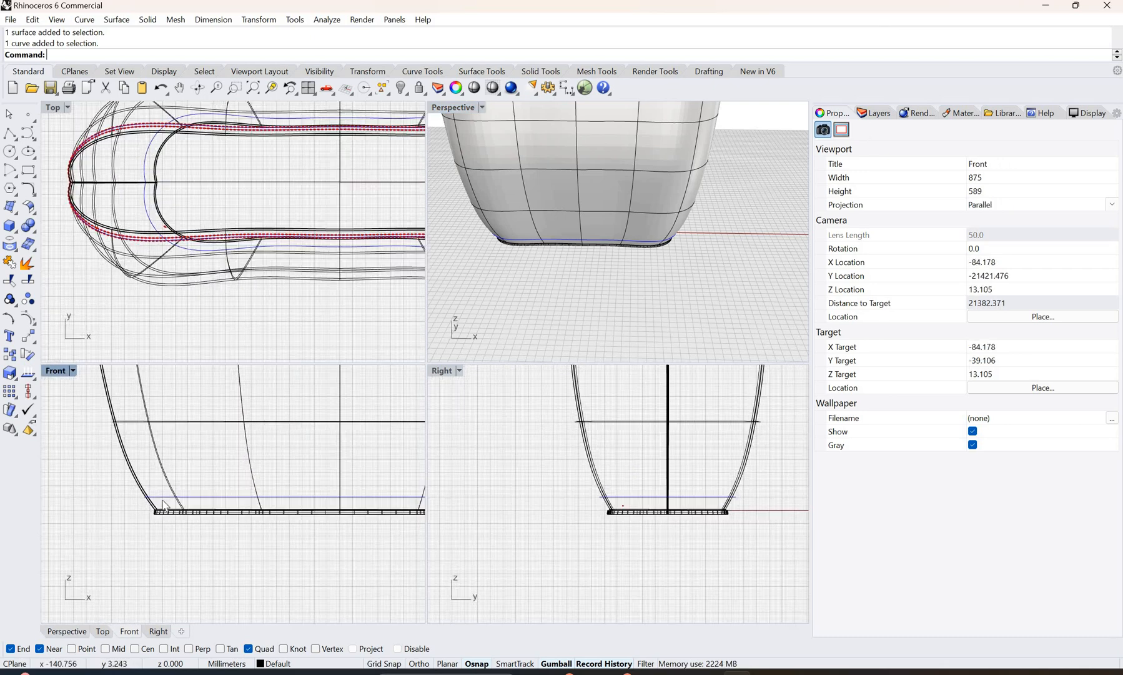
left_click(153, 500)
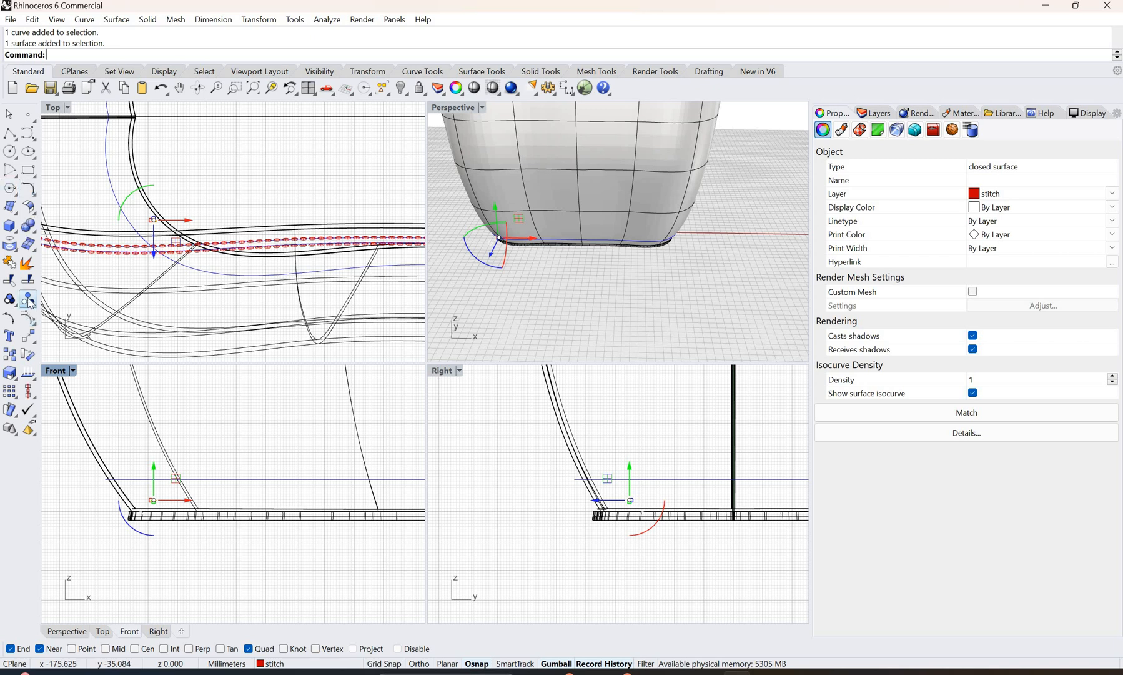
left_click(28, 336)
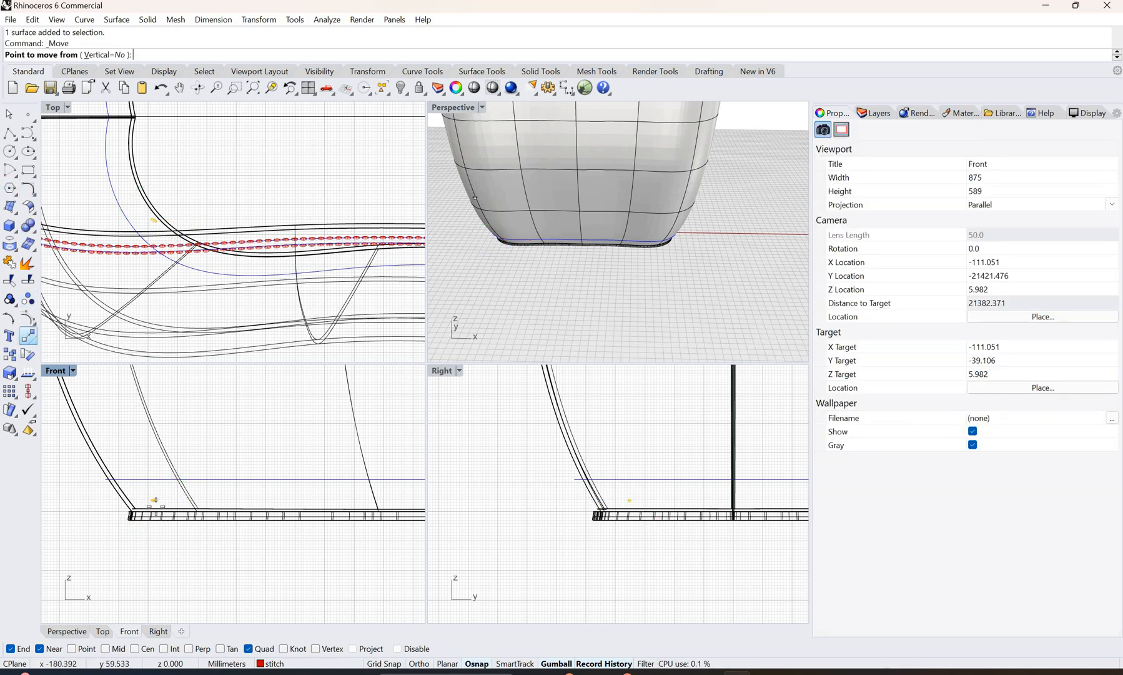
scroll(154, 500, "up", 2)
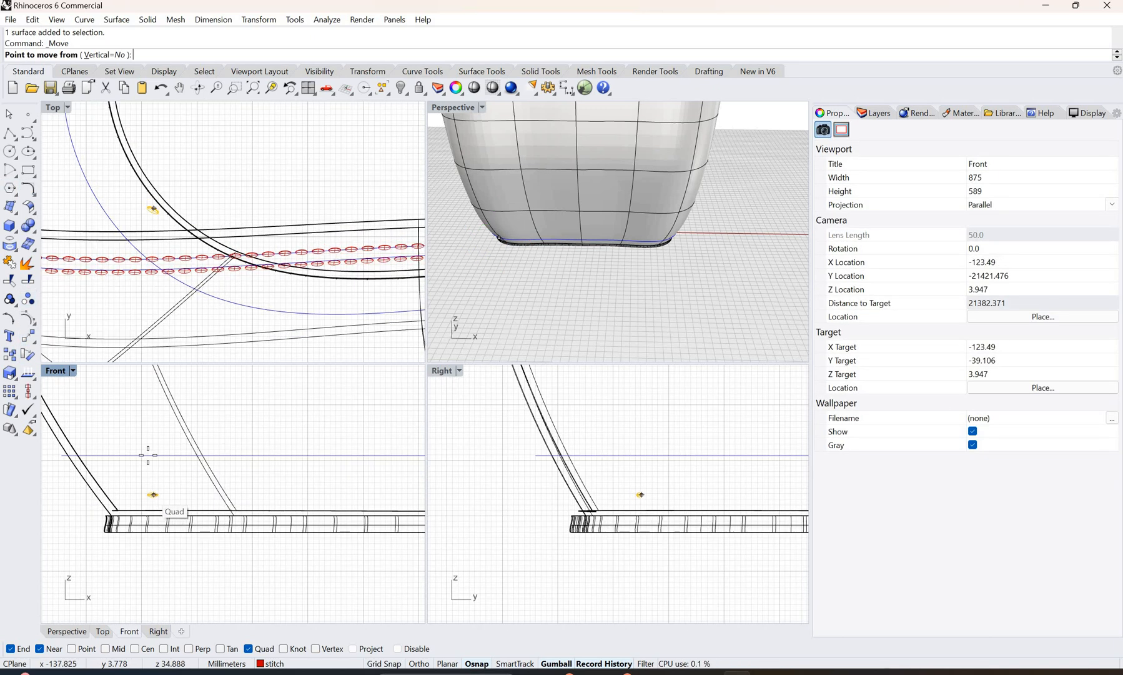
left_click(153, 494)
left_click(149, 456)
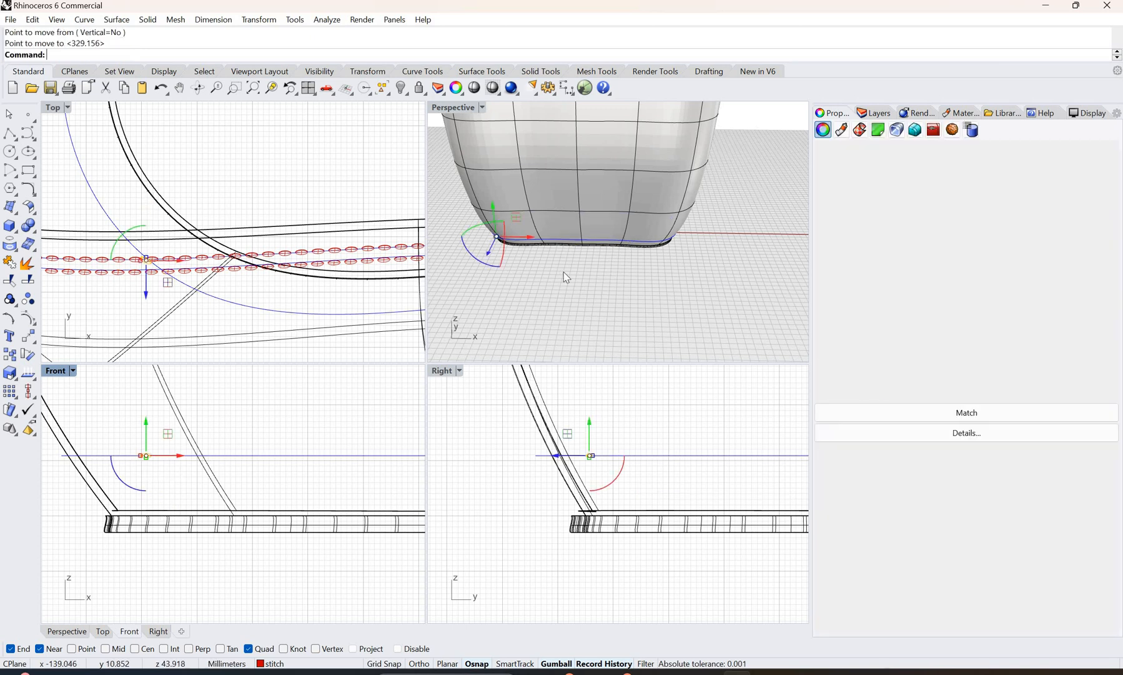
Step: Select the moved stitch and examine how it sits against the stitching curve and outer wall in the Perspective view
left_click(501, 241)
scroll(503, 250, "up", 6)
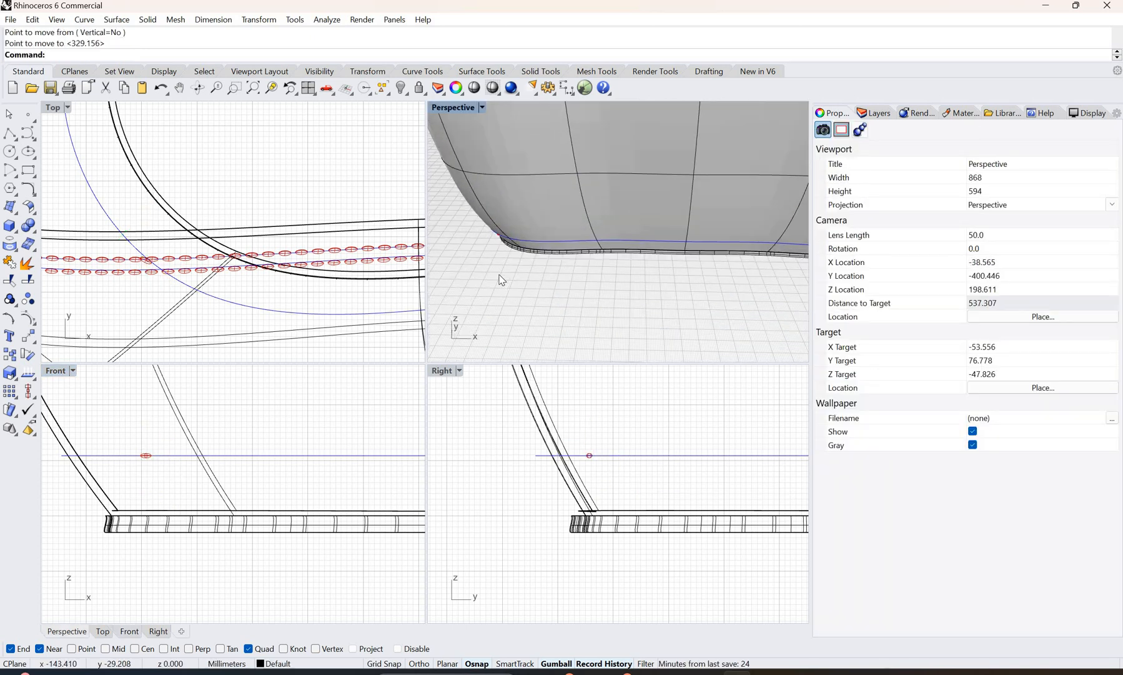
right_click_drag(692, 233, 713, 226)
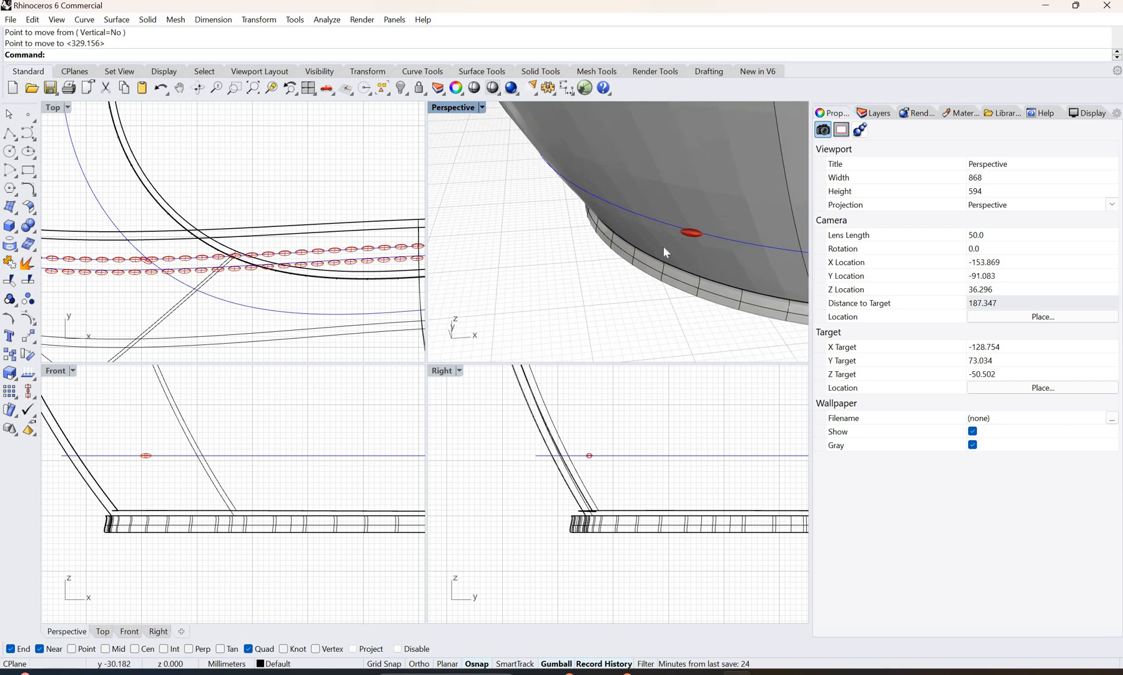
scroll(663, 246, "up", 2)
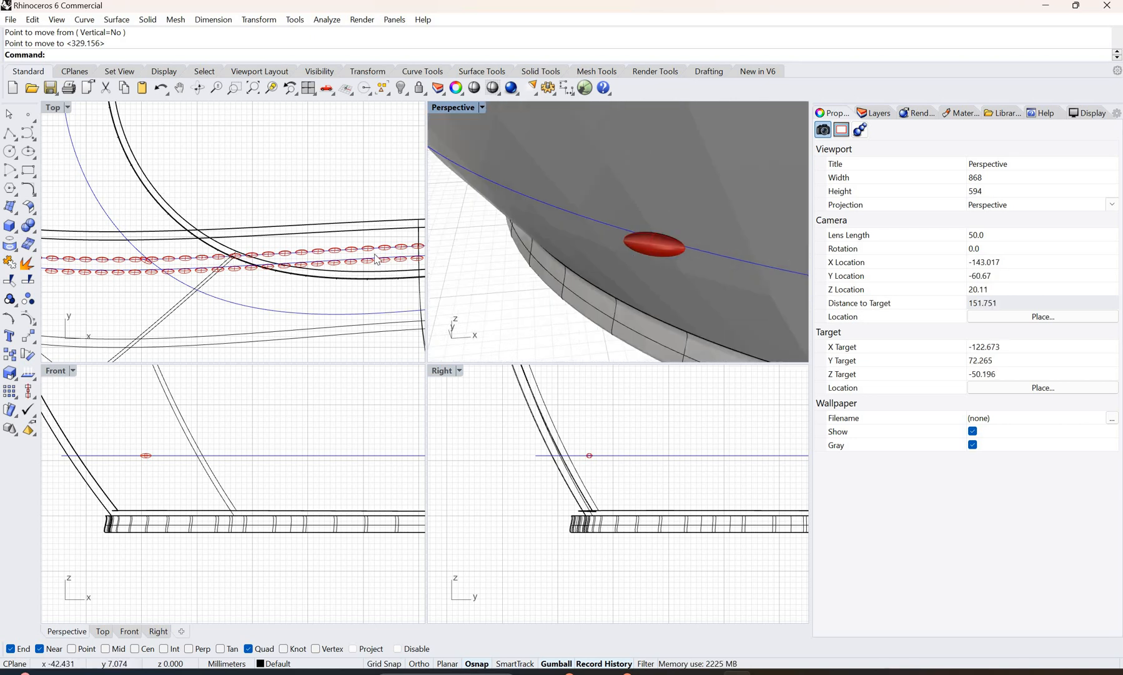
left_click(656, 245)
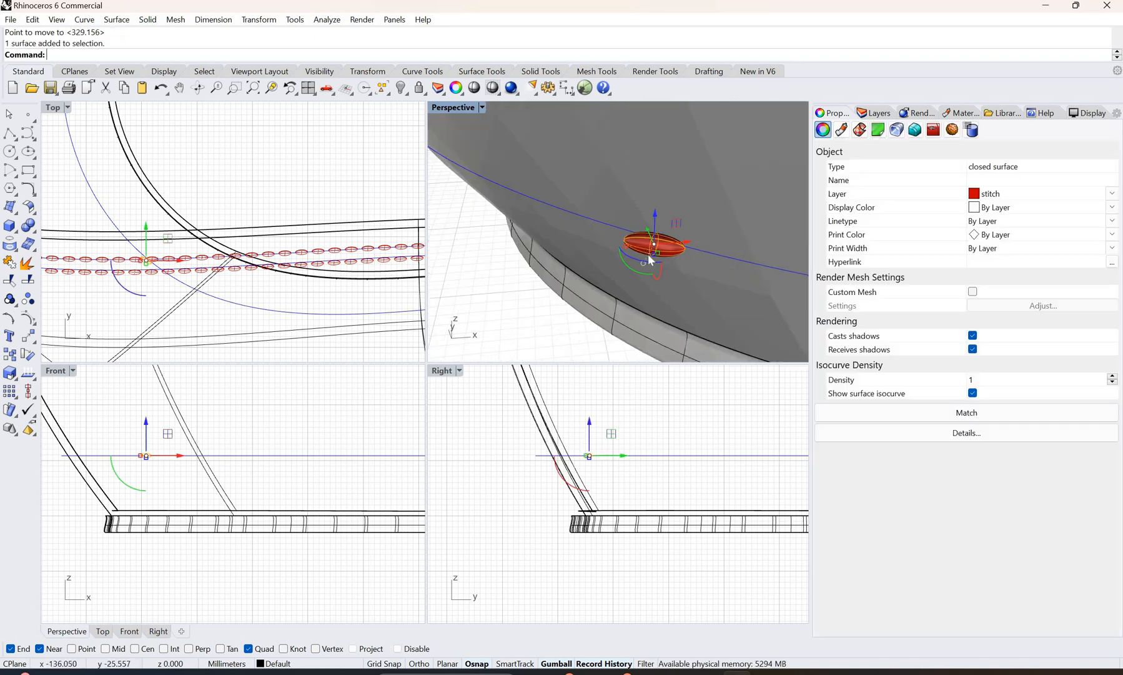
right_click_drag(640, 250, 617, 210)
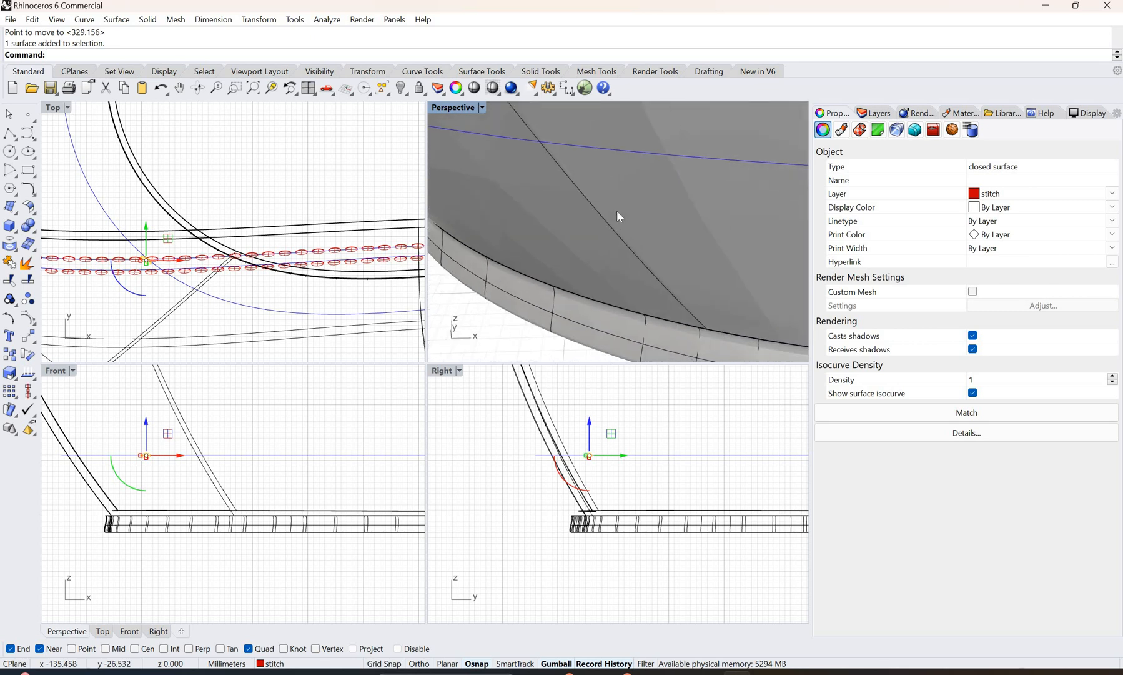
scroll(617, 211, "down", 5)
scroll(590, 308, "down", 2)
scroll(589, 313, "up", 3)
scroll(593, 345, "up", 3)
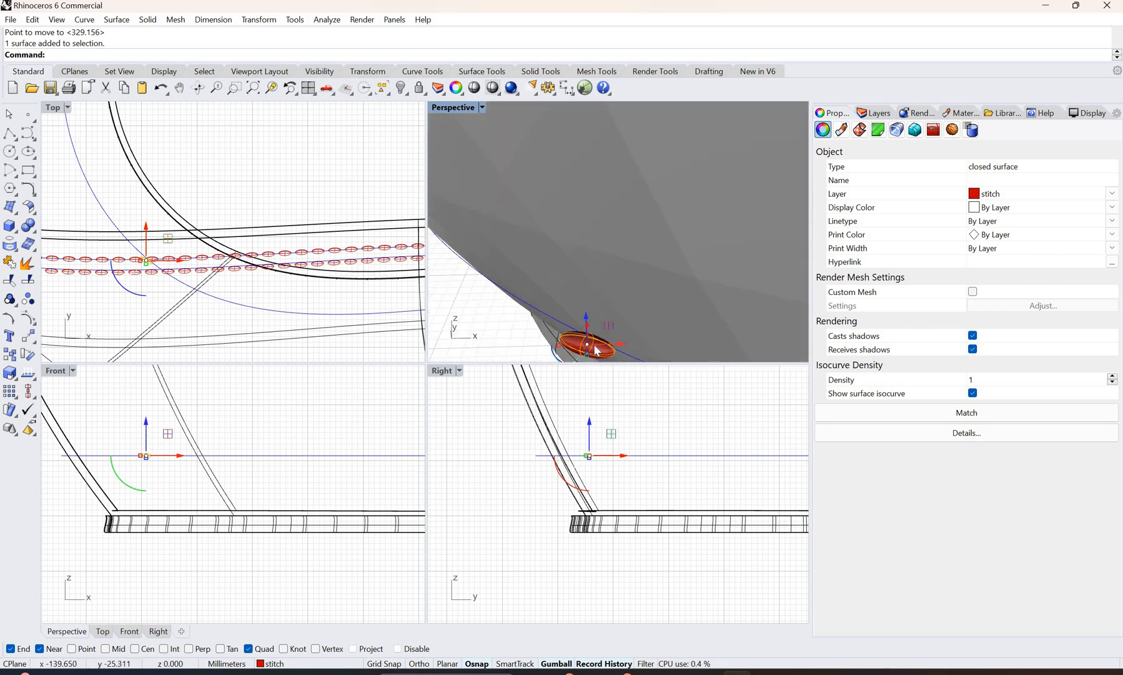
scroll(591, 350, "up", 3)
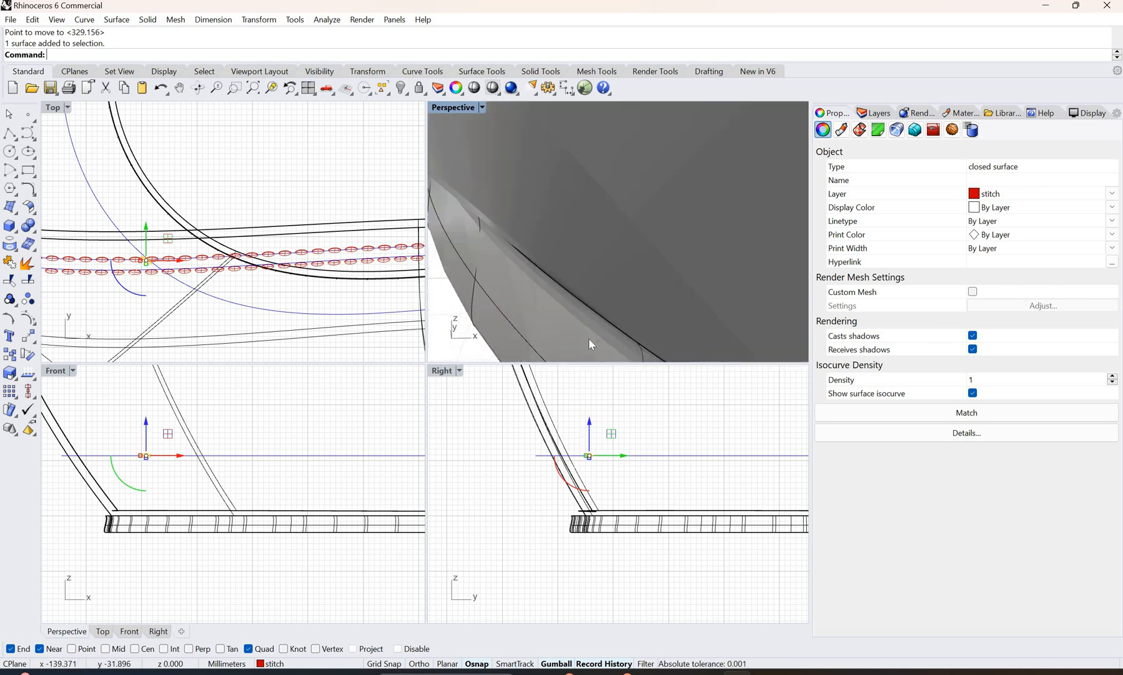
scroll(589, 326, "down", 3)
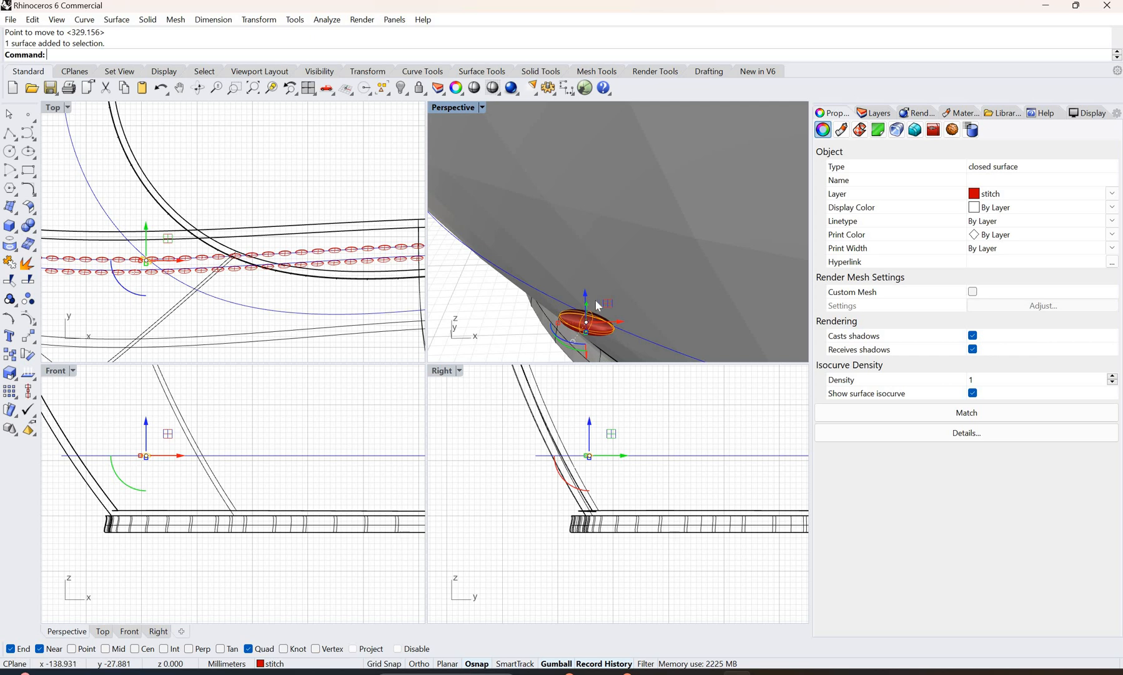
Step: Nudge the selected stitch slightly in the positive Y direction, closer to the wall at the stitching curve
right_click_drag(598, 305, 580, 278)
scroll(558, 275, "down", 7)
scroll(530, 288, "up", 3)
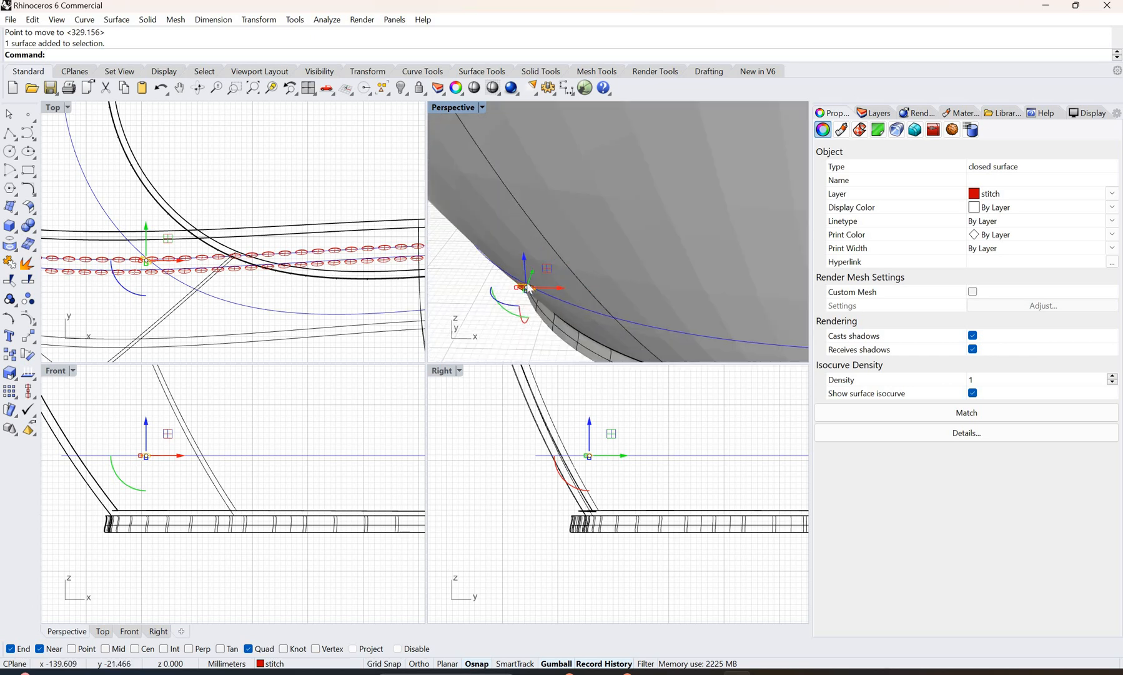
scroll(527, 288, "up", 3)
left_click_drag(527, 286, 598, 506)
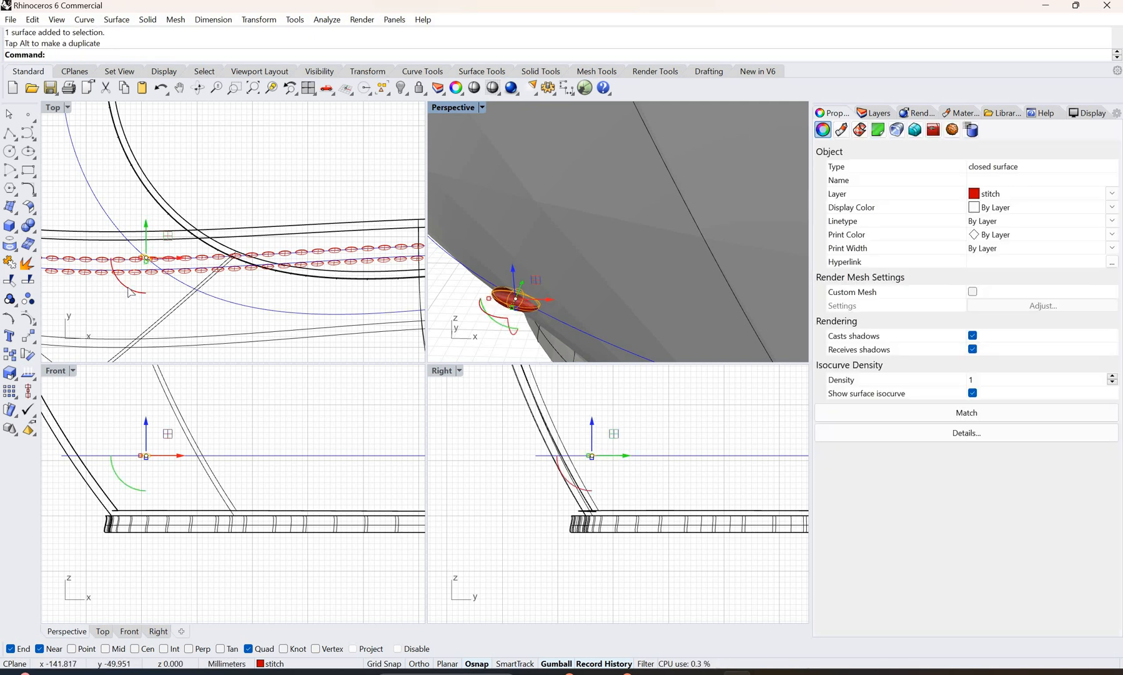
Step: Rotate the stitch about its vertical axis in the Top view so it follows the direction of the stitching curve
left_click_drag(128, 287, 124, 285)
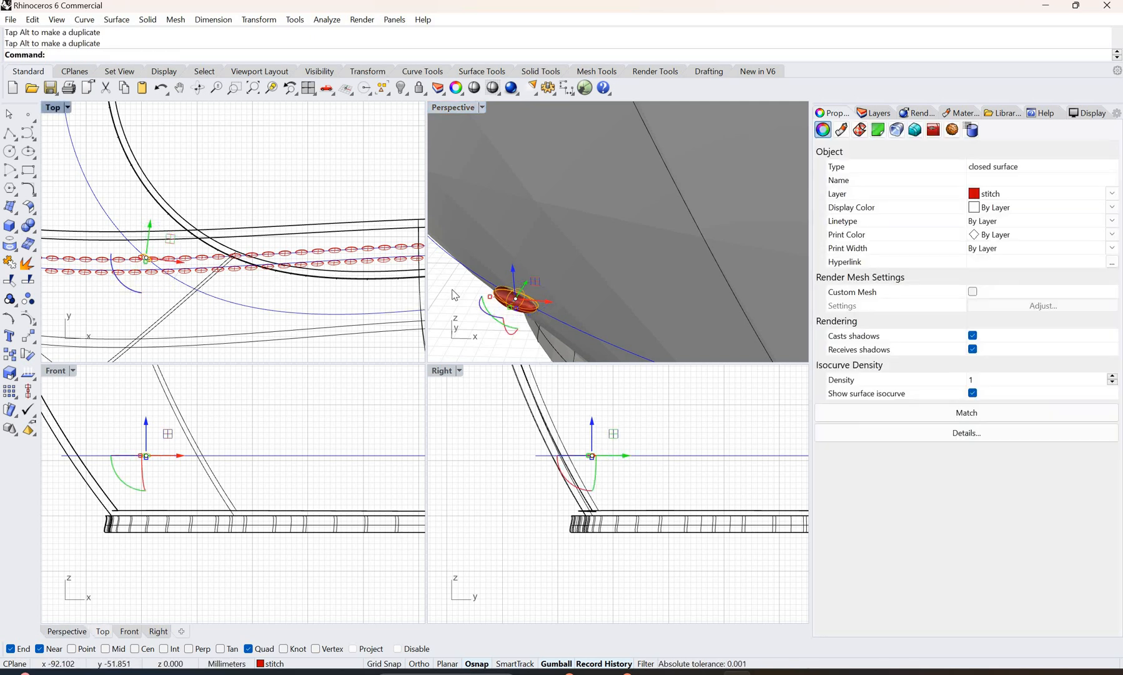
left_click(503, 320)
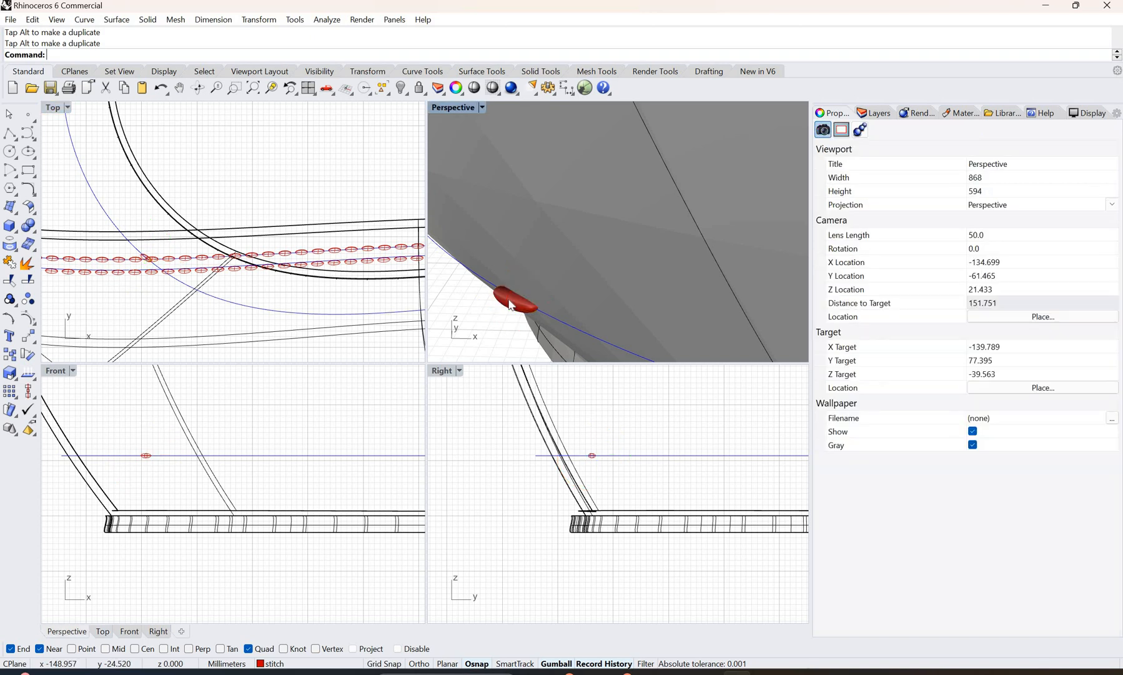
left_click(126, 295)
left_click_drag(125, 291, 127, 288)
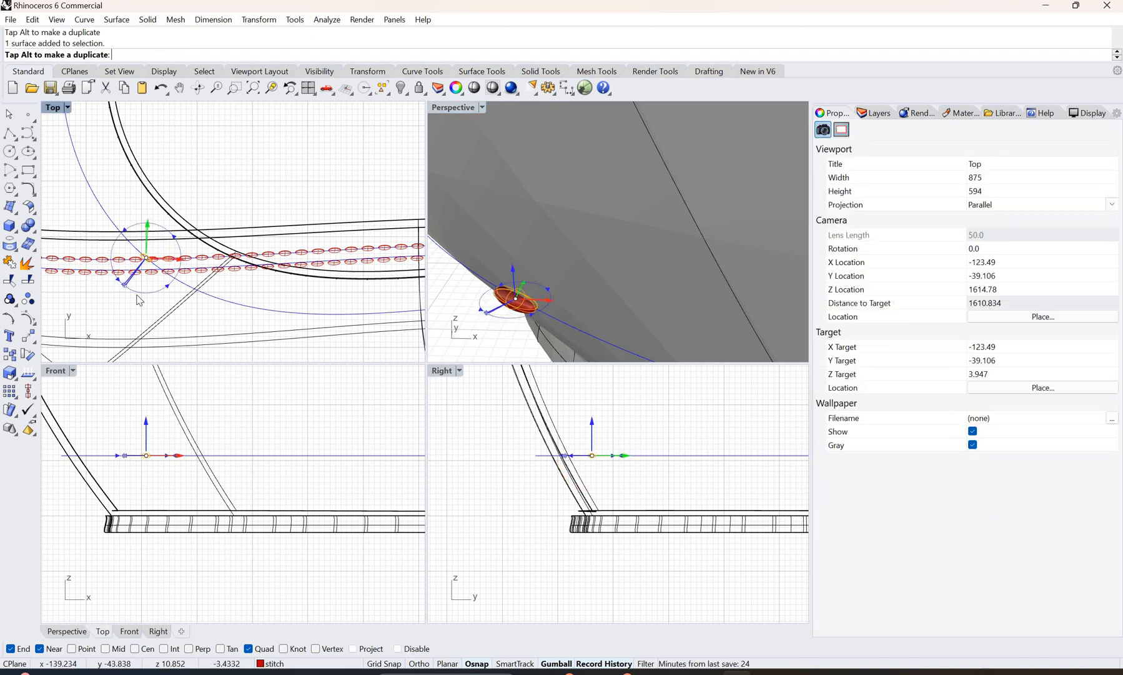
left_click(510, 333)
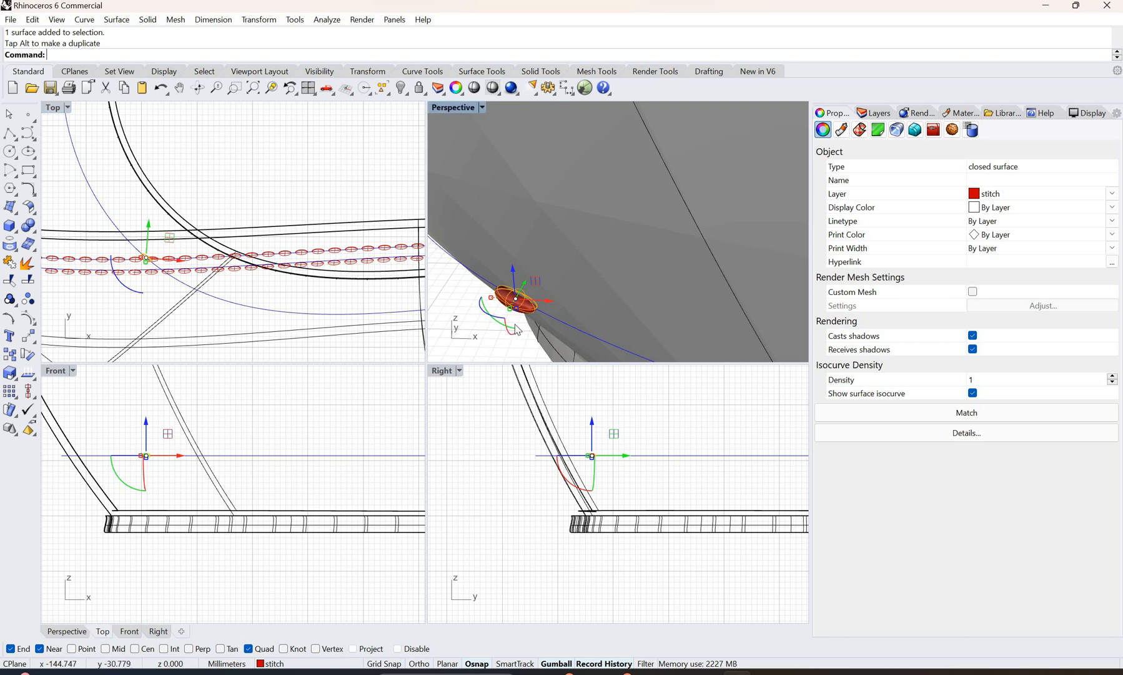
right_click_drag(516, 329, 702, 306)
scroll(702, 305, "down", 2)
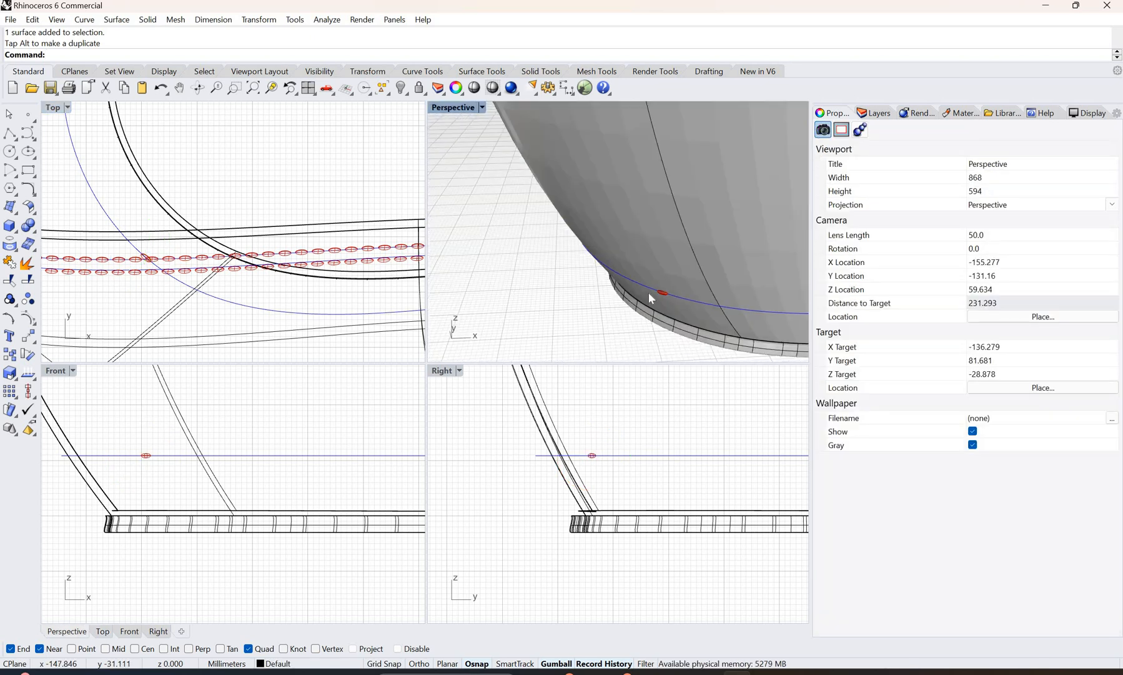
Step: Nudge the bottom-seam stitch slightly along the Y axis to fine-tune its position on the stitching curve
scroll(595, 275, "up", 1)
scroll(599, 267, "up", 1)
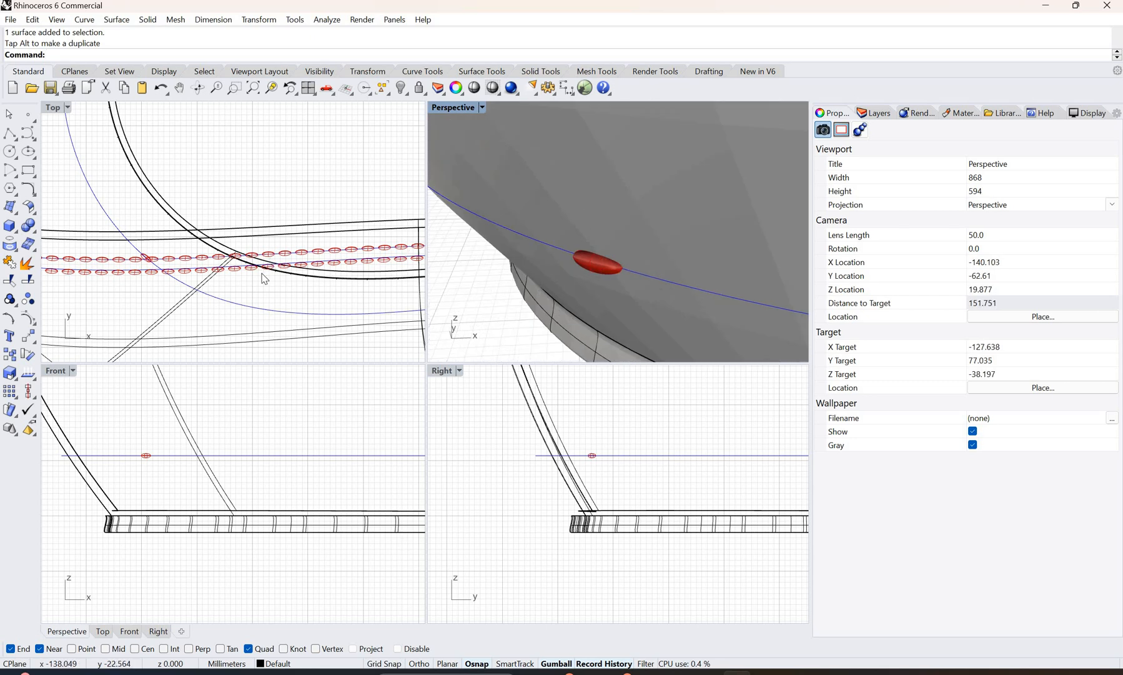
left_click(148, 257)
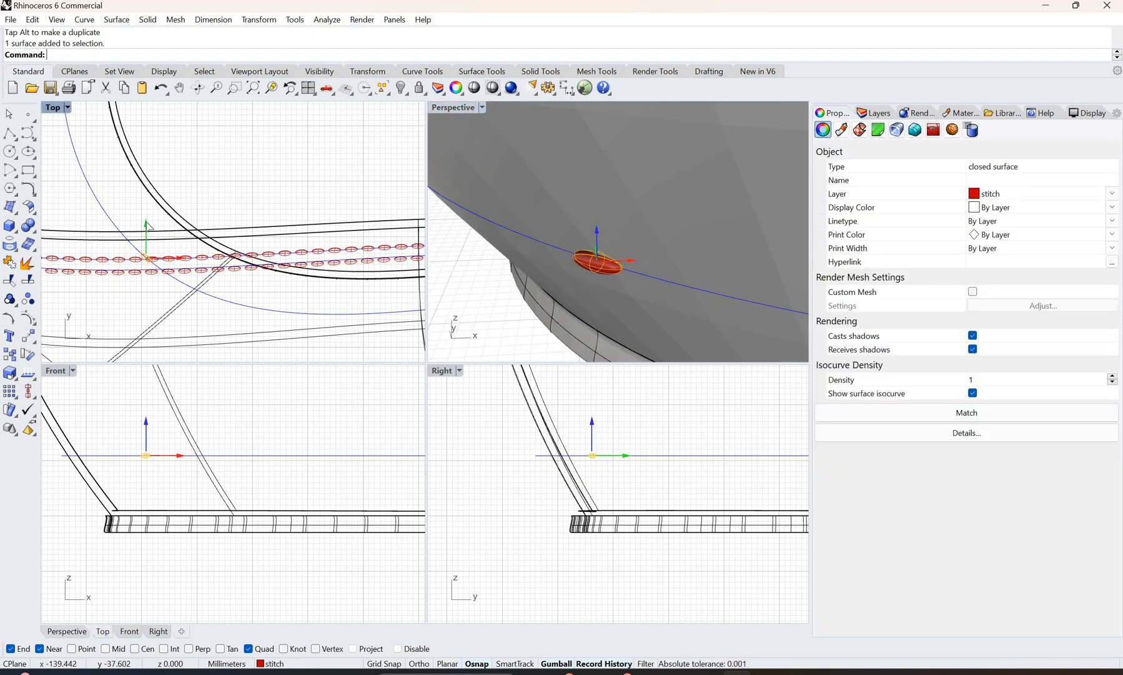
left_click_drag(147, 226, 148, 228)
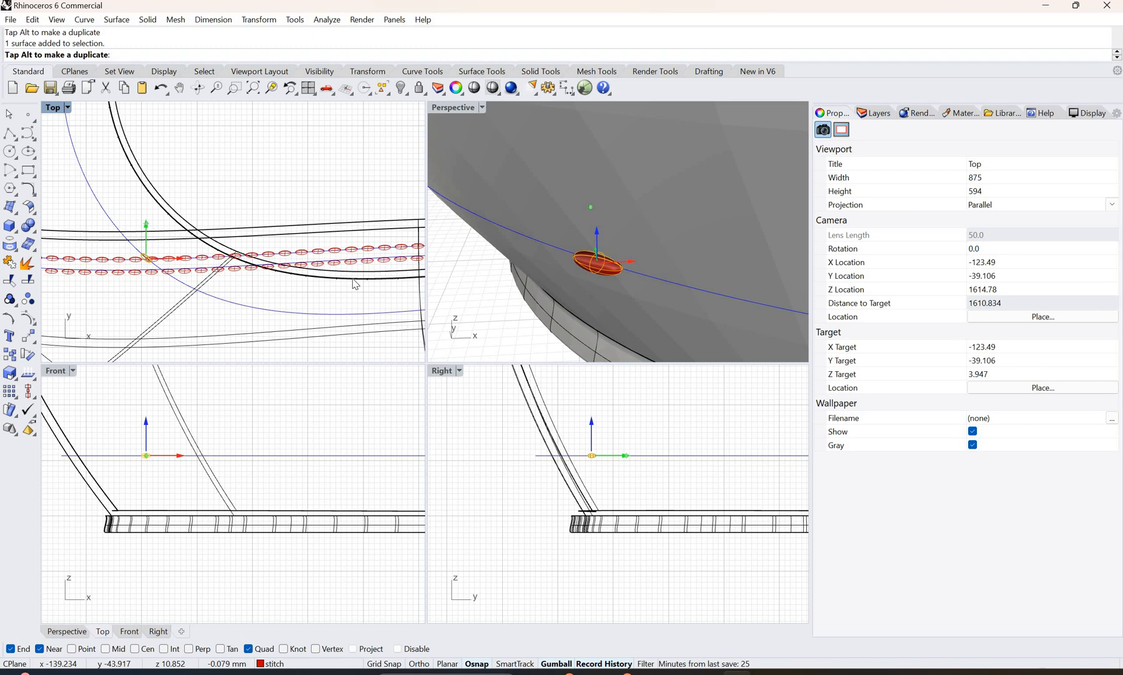
Step: Array the bottom-seam stitch along the bottom stitching curve with 3.0 mm between items and Freeform orientation
left_click(590, 272)
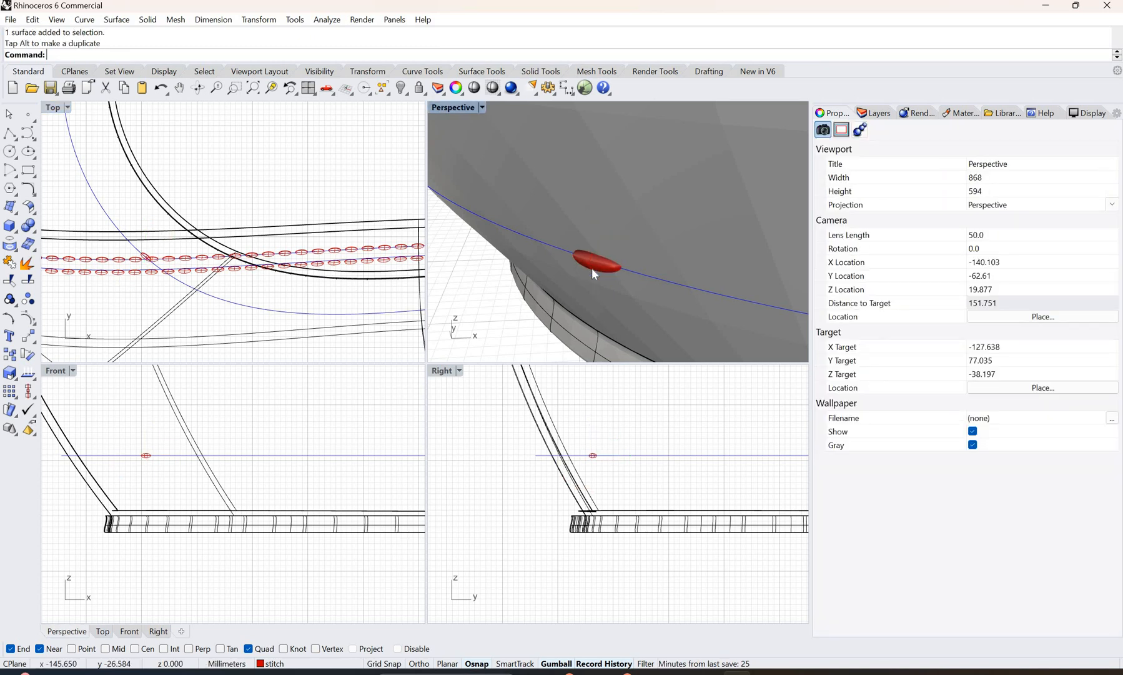
right_click(573, 41)
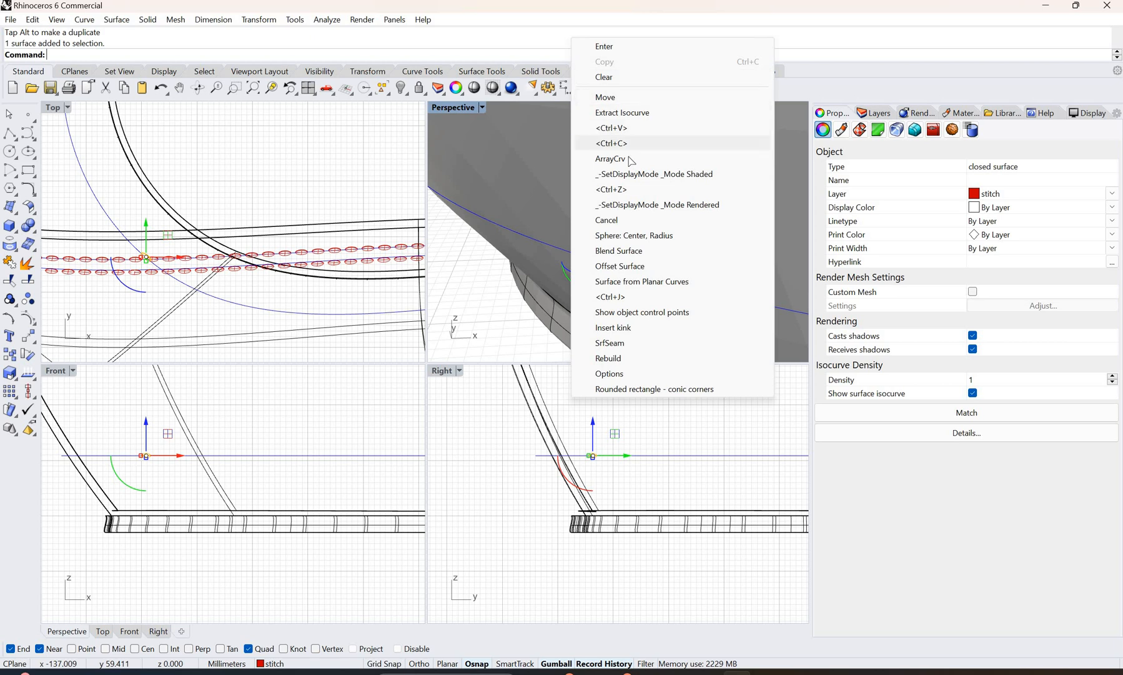
left_click(619, 158)
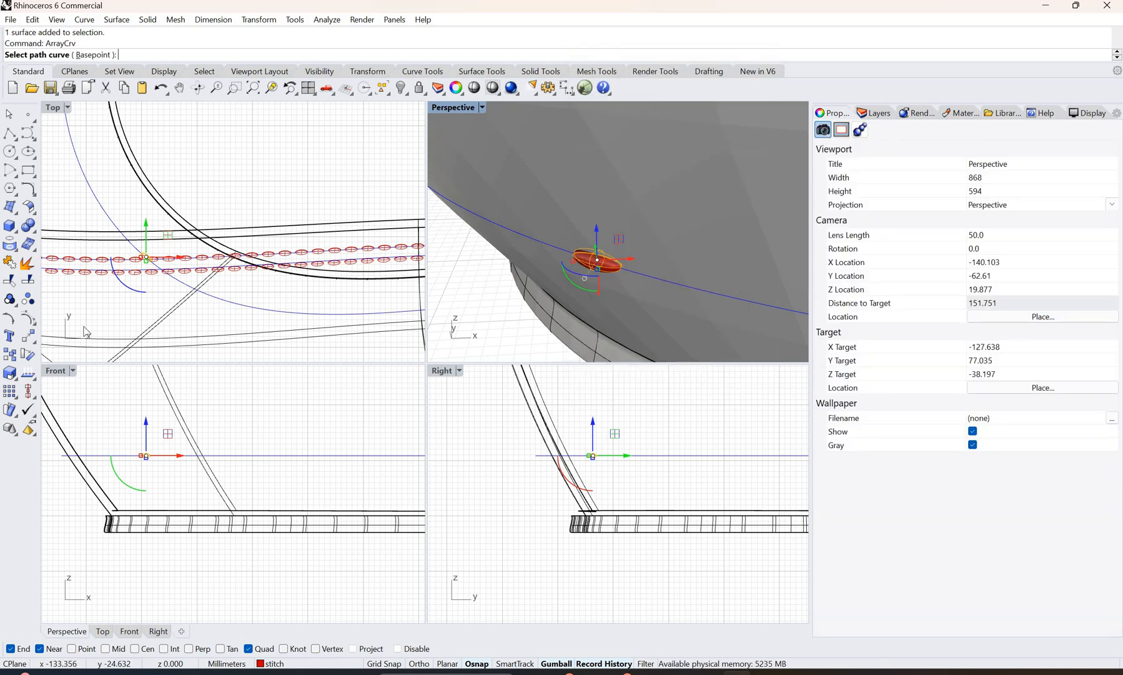
left_click(661, 279)
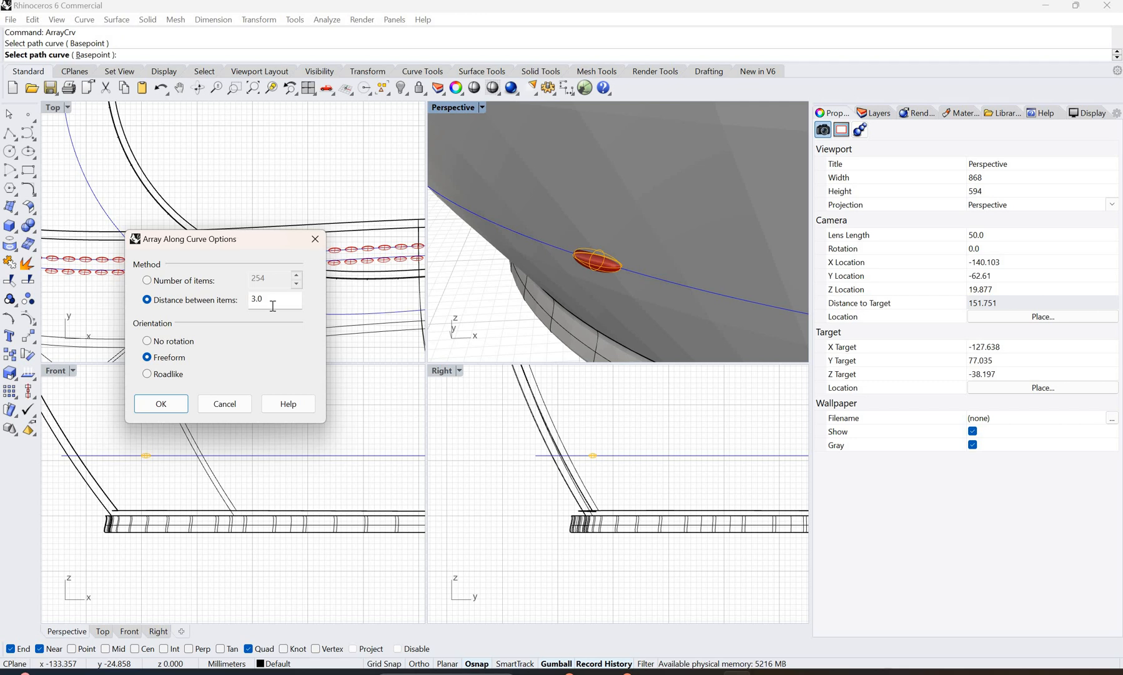
left_click(161, 404)
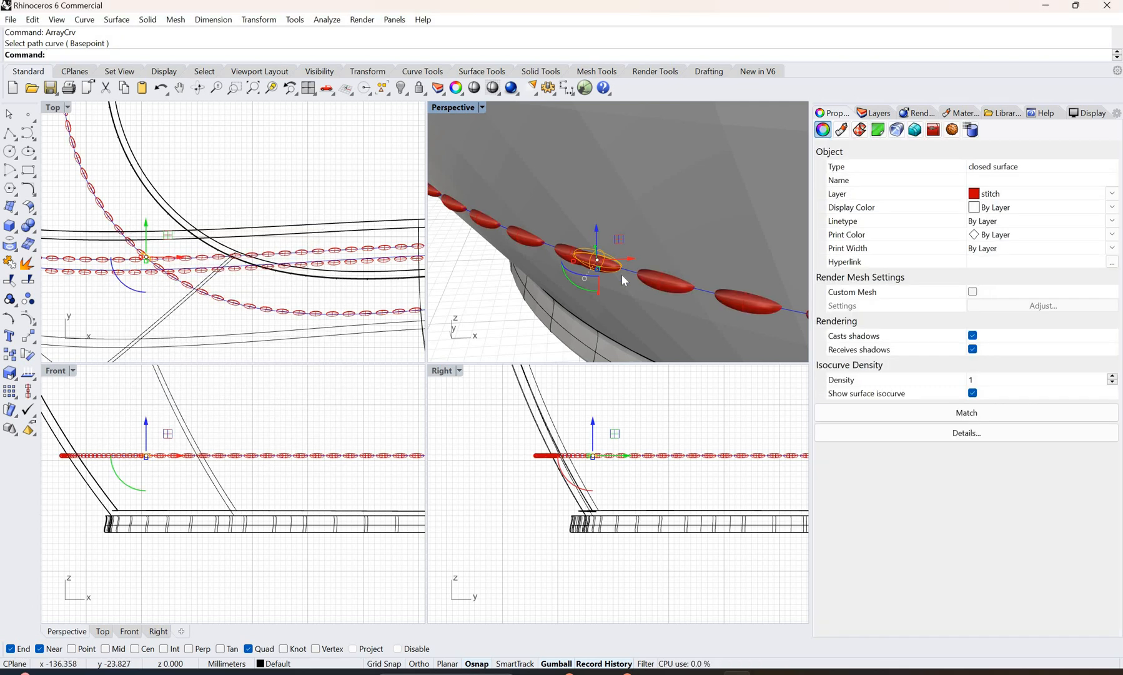
Step: Switch the Perspective viewport to Rendered display mode and maximize it
scroll(622, 278, "down", 10)
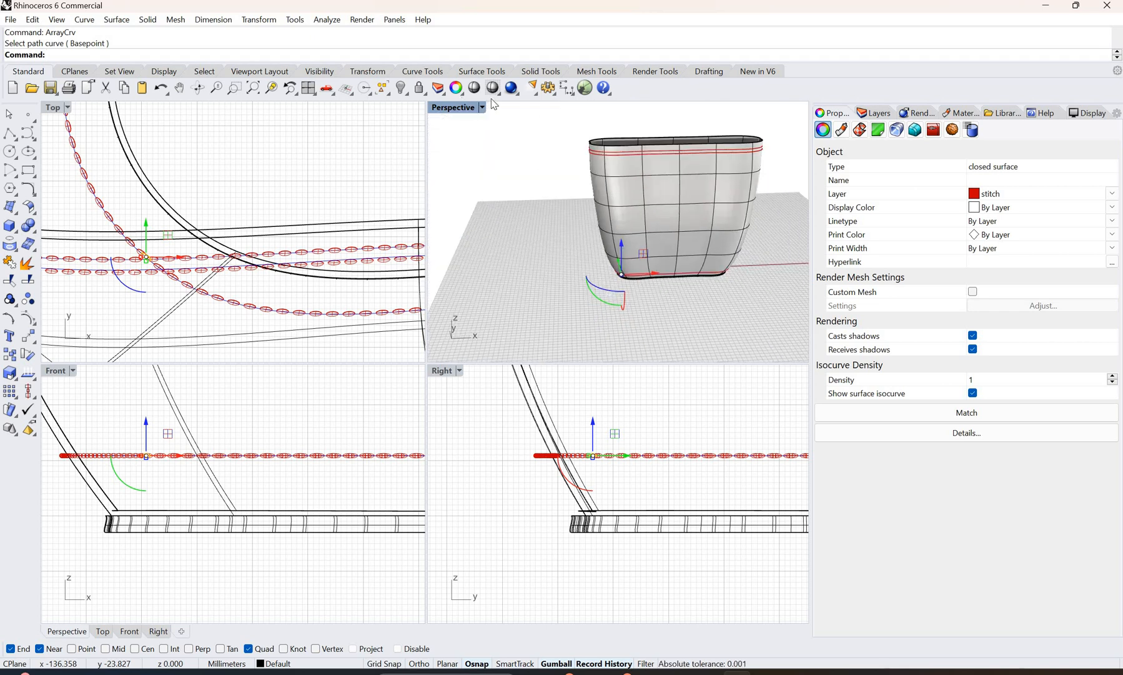
left_click(488, 108)
left_click(482, 107)
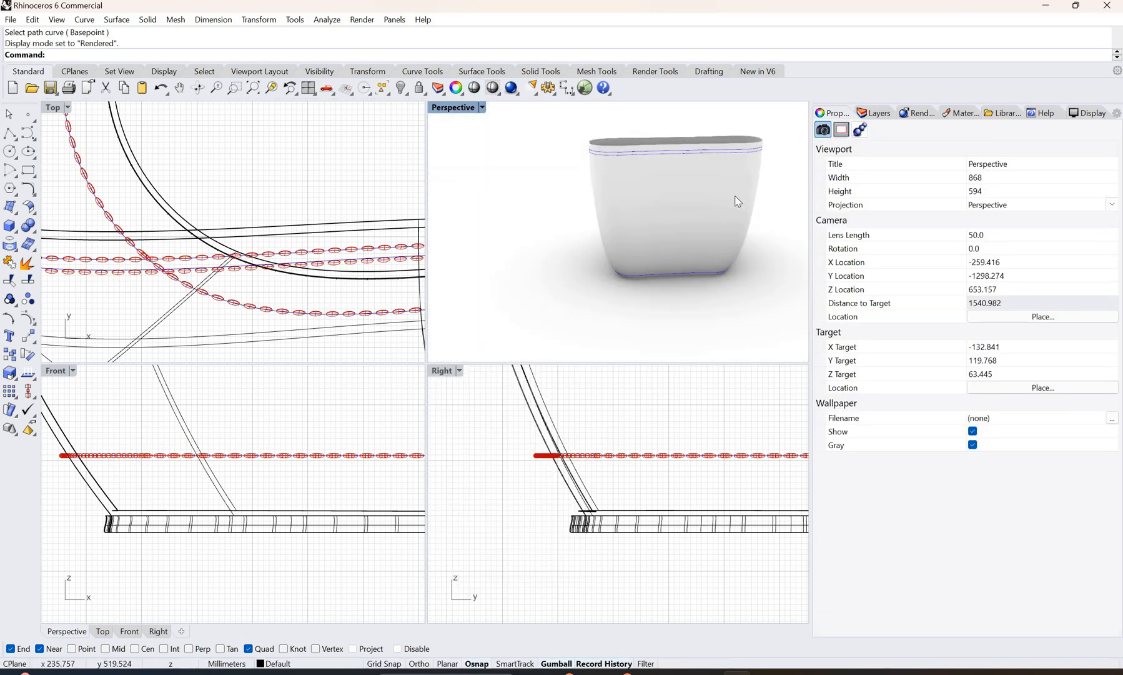
scroll(733, 200, "down", 2)
scroll(650, 182, "up", 4)
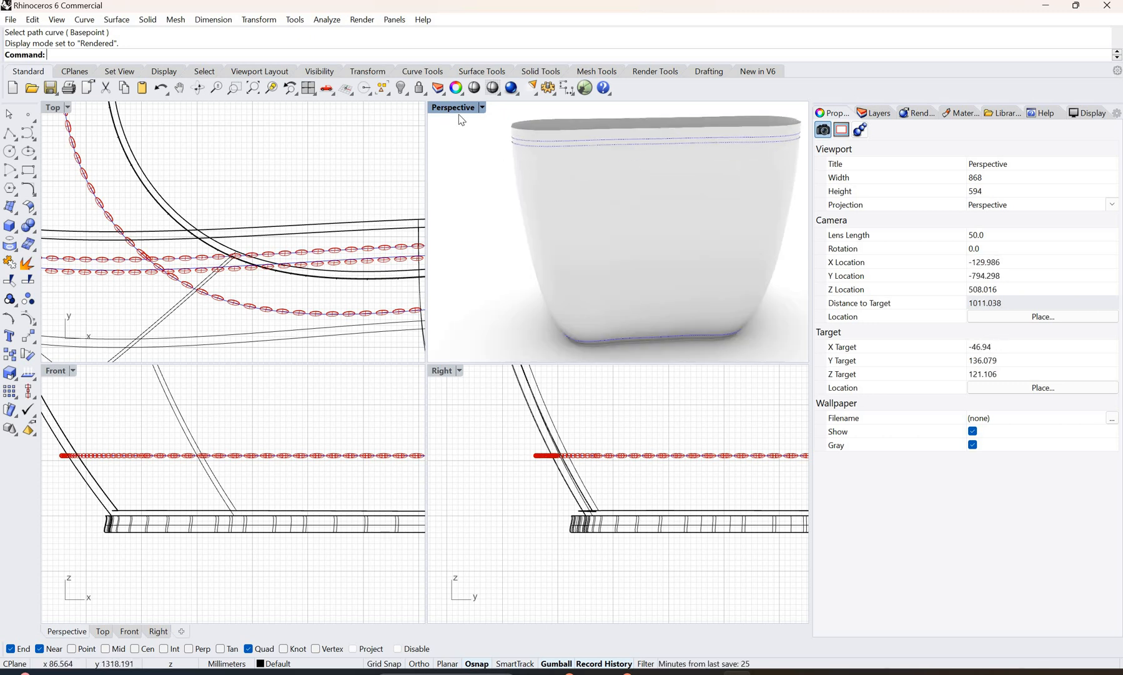
scroll(627, 162, "up", 3)
key("ctrl+m")
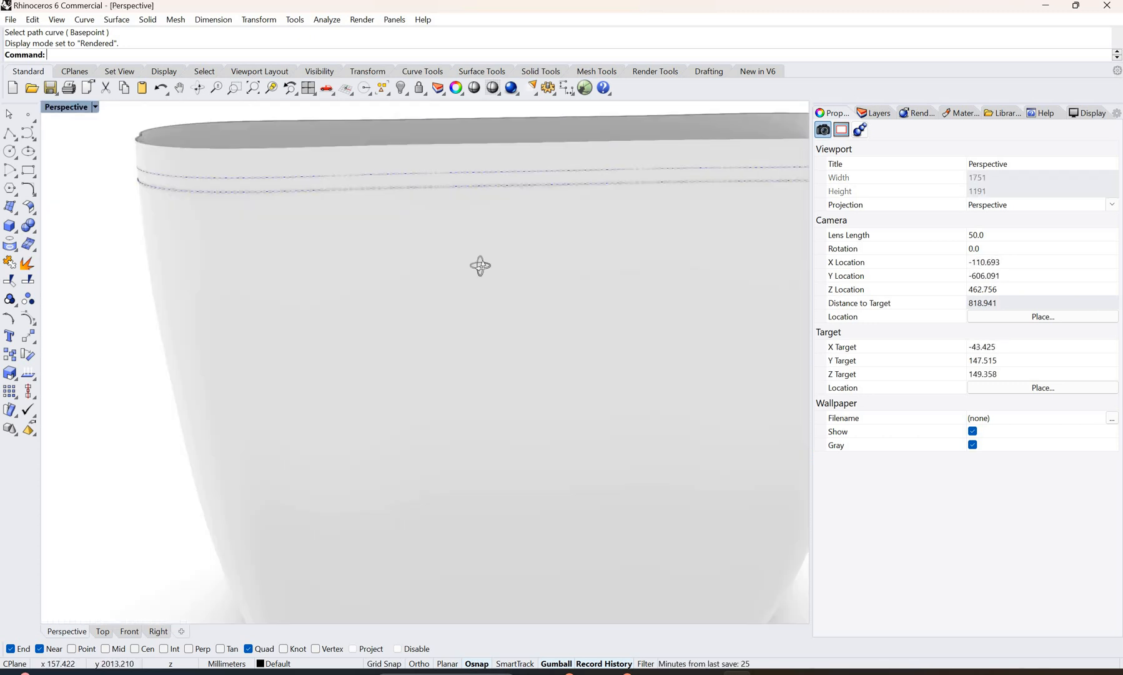
Step: Turn off the stitching lines layer to hide the guide curves beneath the stitches
scroll(478, 265, "down", 6)
right_click_drag(554, 233, 539, 230)
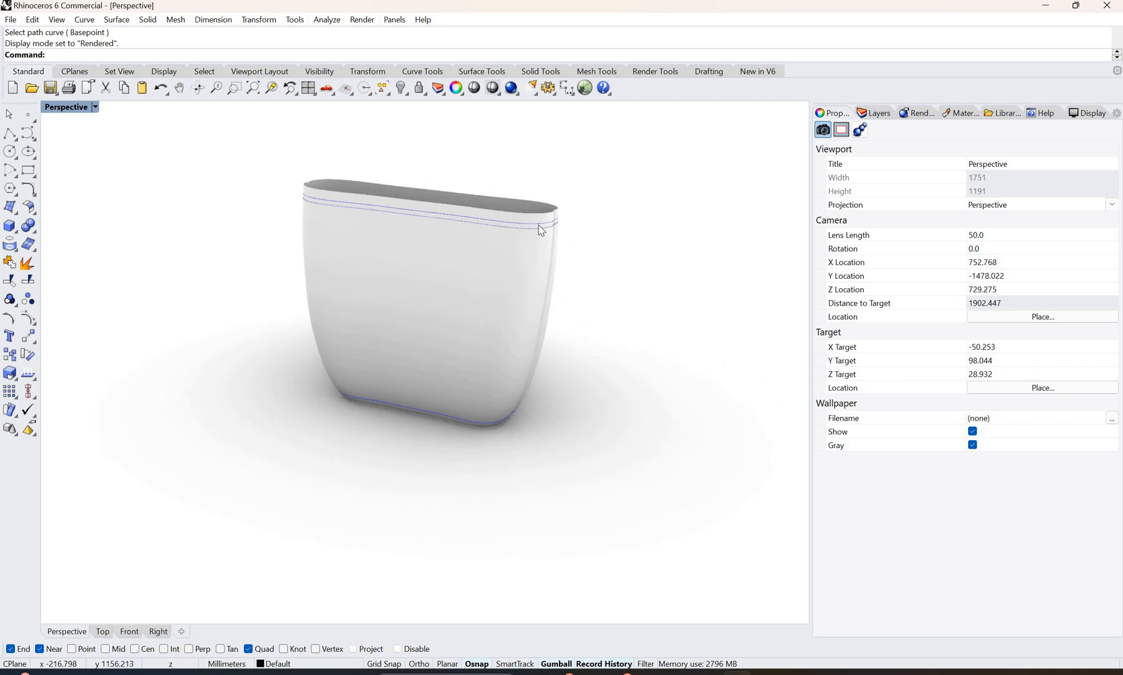
scroll(541, 230, "up", 5)
scroll(539, 207, "up", 3)
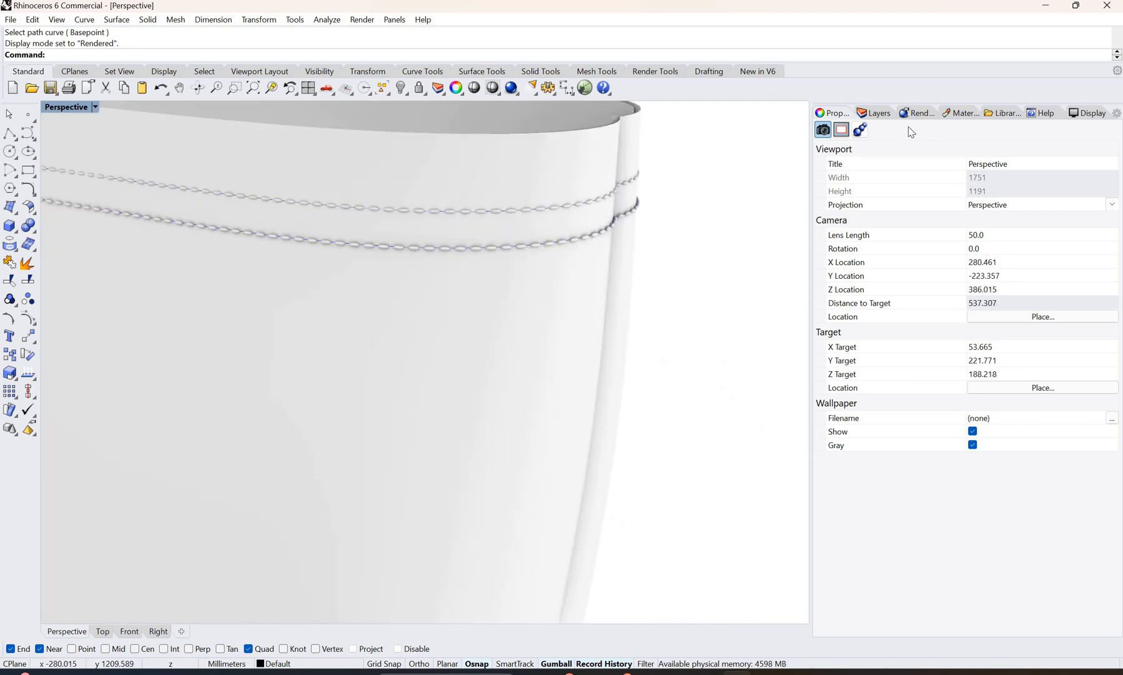
left_click(874, 113)
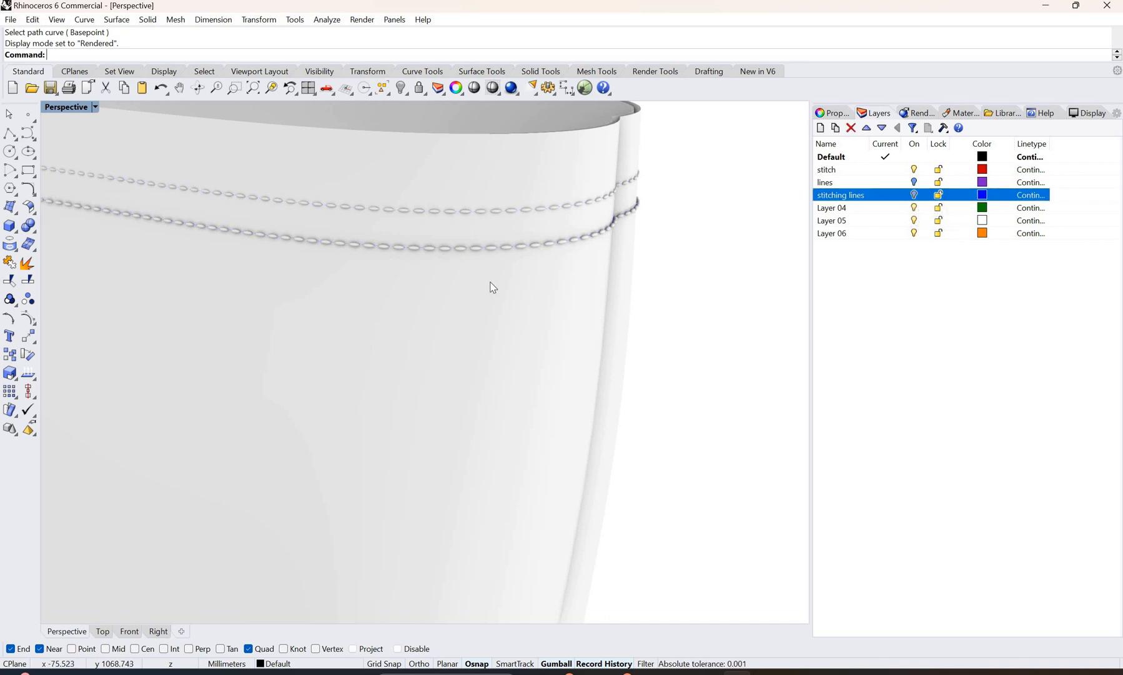
Step: Examine the rendered bag's bottom seam and rim stitching from several angles and distances
scroll(490, 282, "down", 14)
right_click_drag(517, 440, 520, 437)
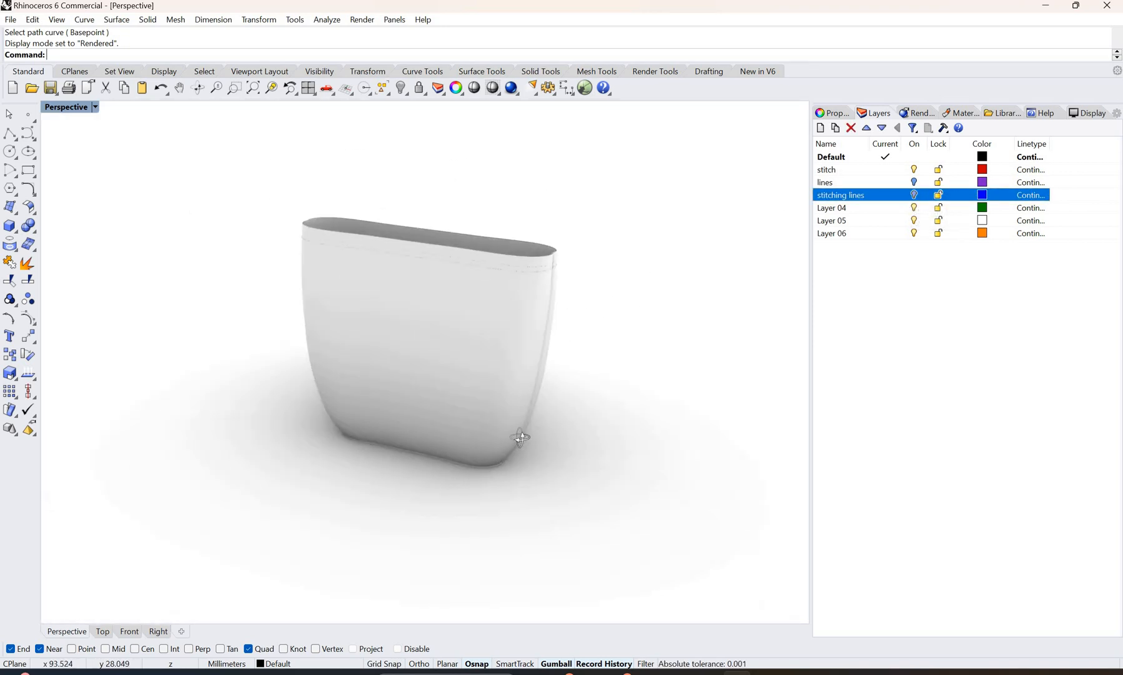
scroll(517, 440, "up", 10)
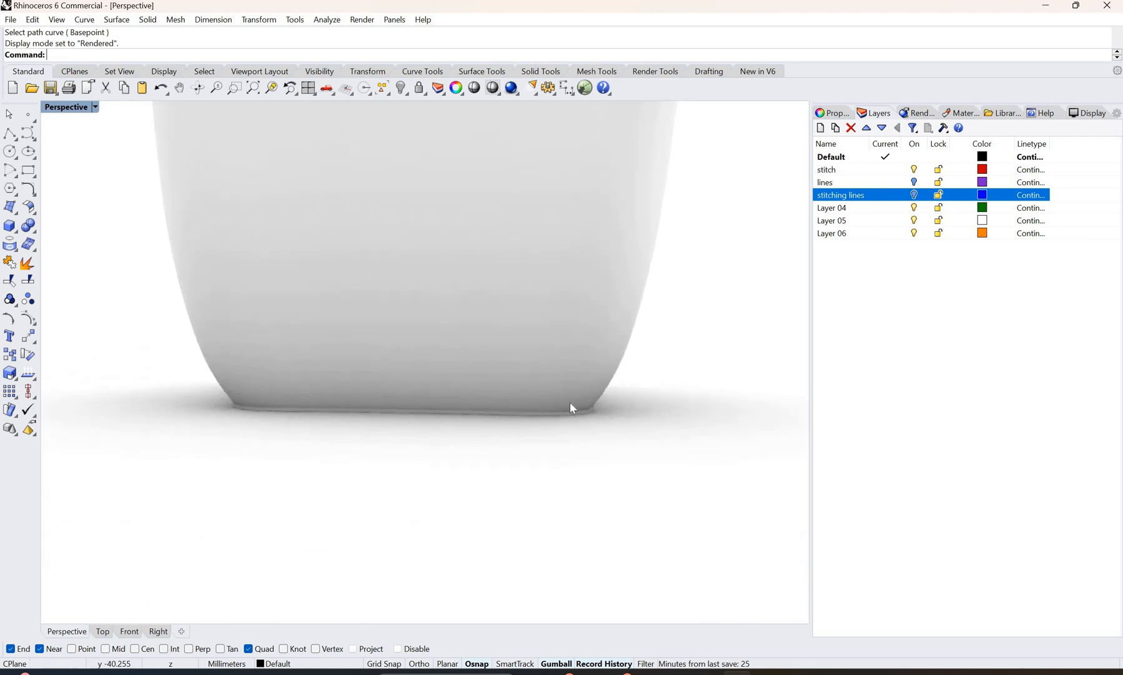
scroll(570, 401, "up", 5)
scroll(524, 170, "down", 4)
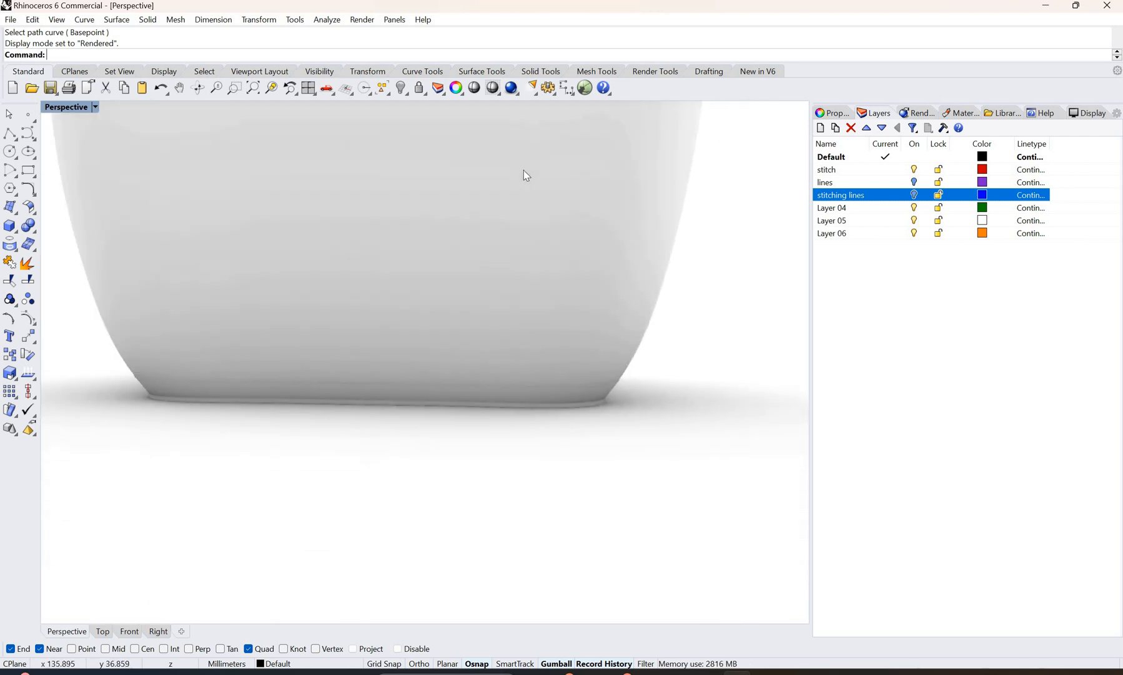
scroll(548, 289, "down", 5)
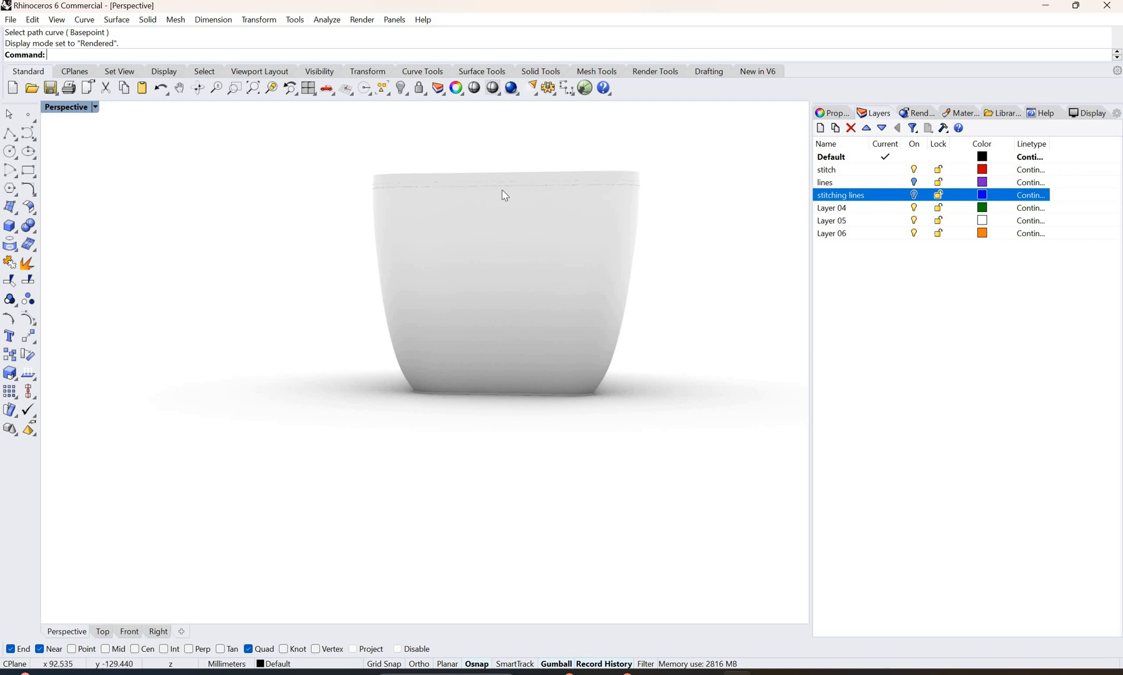
scroll(522, 185, "up", 8)
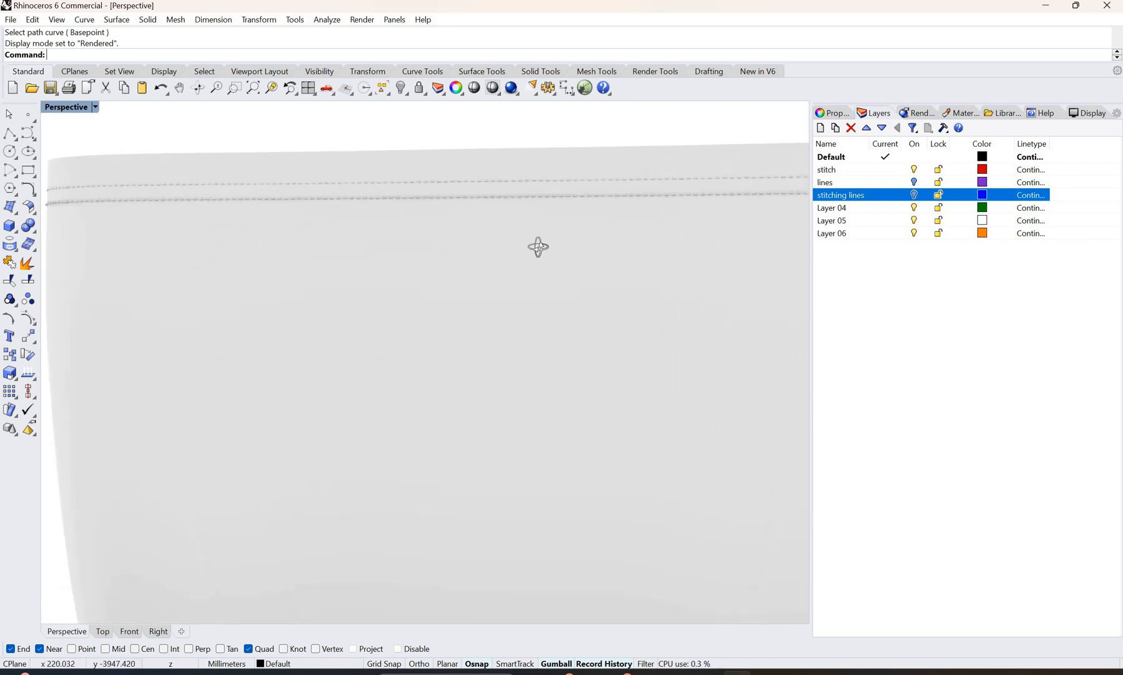
scroll(541, 251, "down", 10)
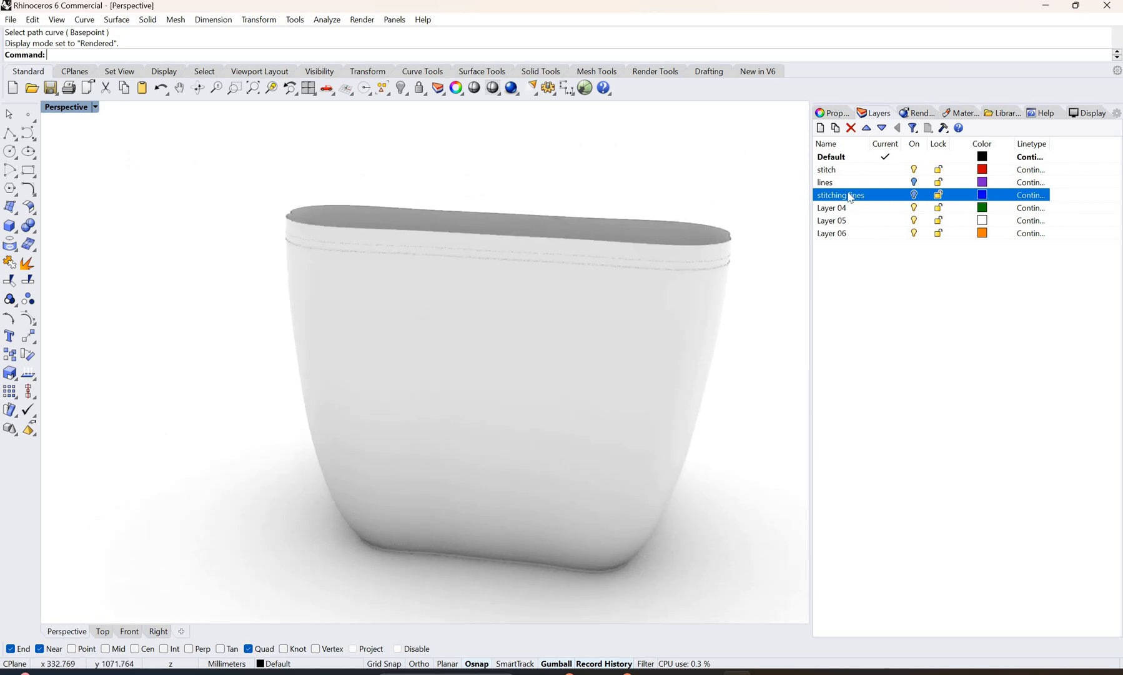